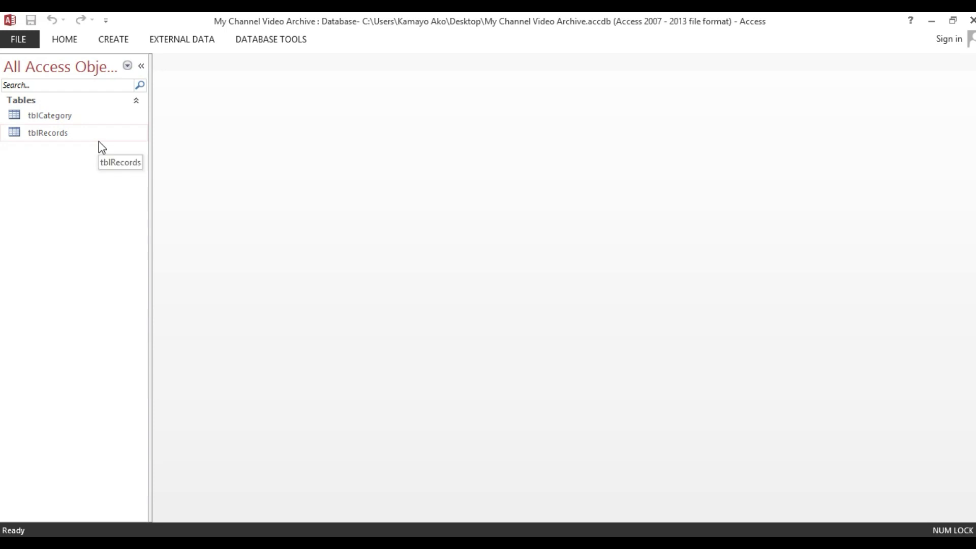
Step: View the records of tblCategory, close that table, and open tblRecords in Datasheet View
{"action": "double_click", "coordinate": [63, 122]}
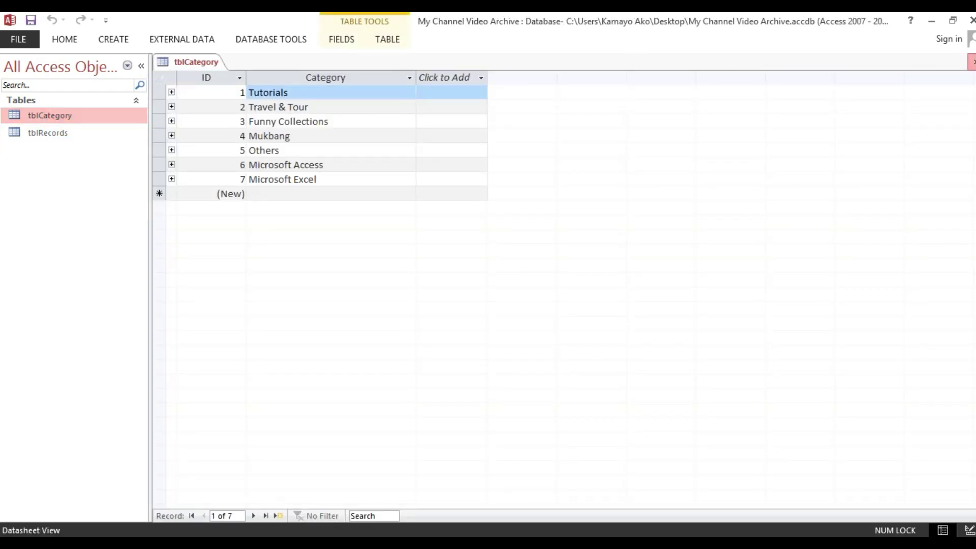
{"action": "left_click", "coordinate": [972, 62]}
{"action": "double_click", "coordinate": [66, 134]}
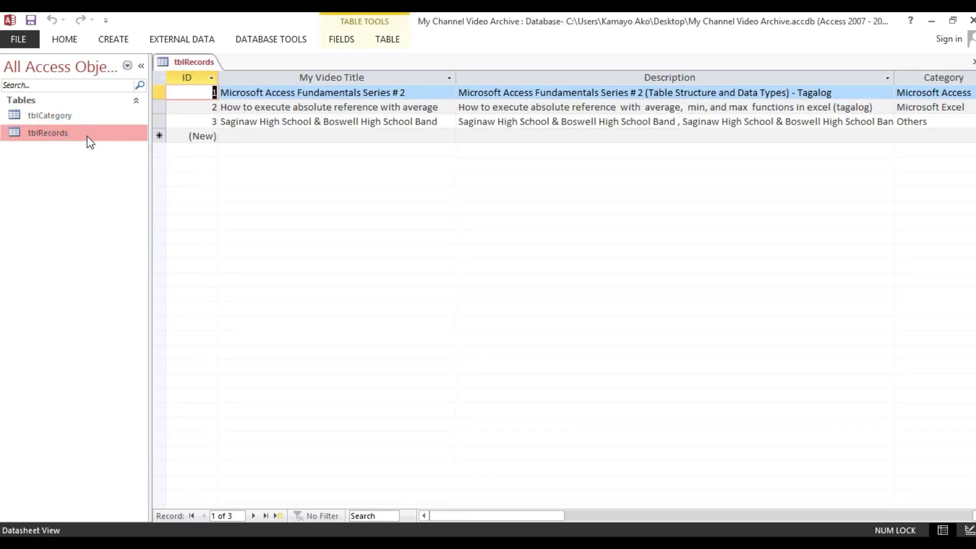
{"action": "mouse_move", "coordinate": [511, 516]}
{"action": "left_mouse_down"}
{"action": "mouse_move", "coordinate": [614, 523]}
{"action": "mouse_move", "coordinate": [512, 532]}
{"action": "left_mouse_up"}
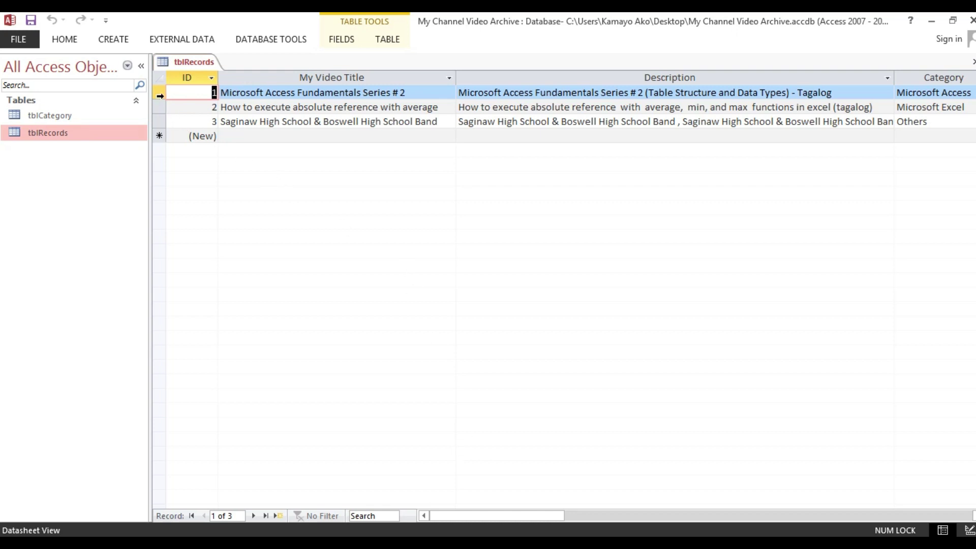
Step: Examine the rows of tblRecords by selecting the existing records and going through their ID cells
{"action": "left_click", "coordinate": [159, 93]}
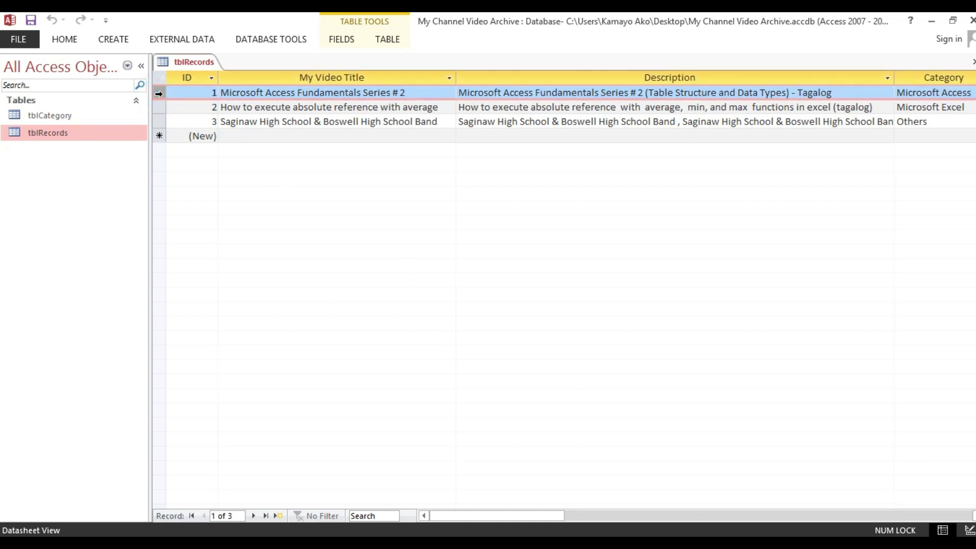
{"action": "left_click_drag", "start_coordinate": [158, 93], "coordinate": [158, 120]}
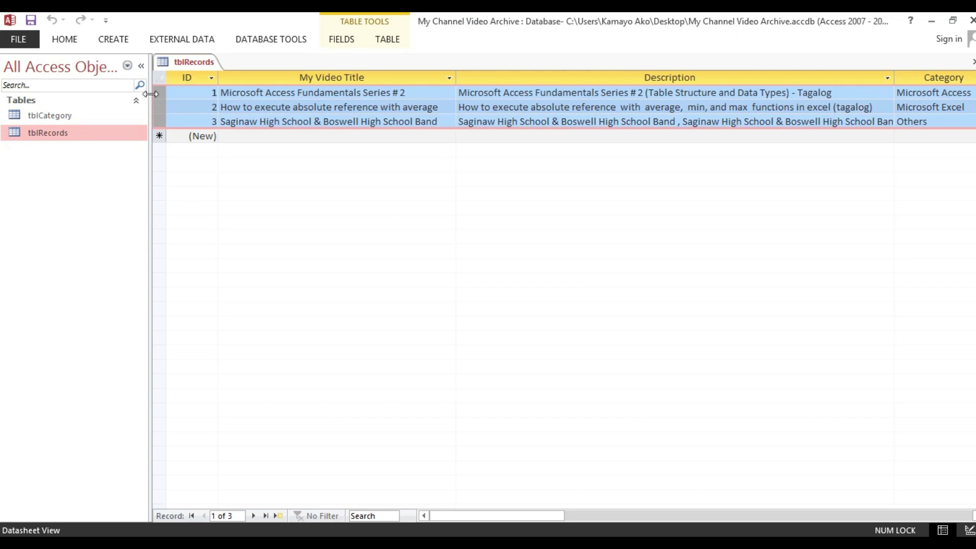
{"action": "left_click", "coordinate": [198, 93]}
{"action": "left_click", "coordinate": [201, 108]}
{"action": "left_click", "coordinate": [197, 123]}
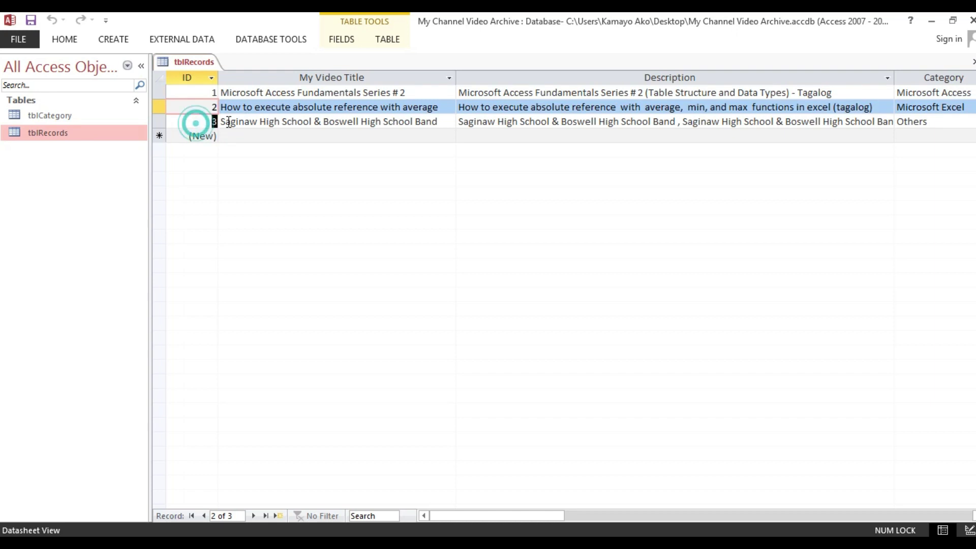
{"action": "left_click", "coordinate": [200, 96]}
{"action": "left_click", "coordinate": [211, 108]}
{"action": "left_click", "coordinate": [205, 123]}
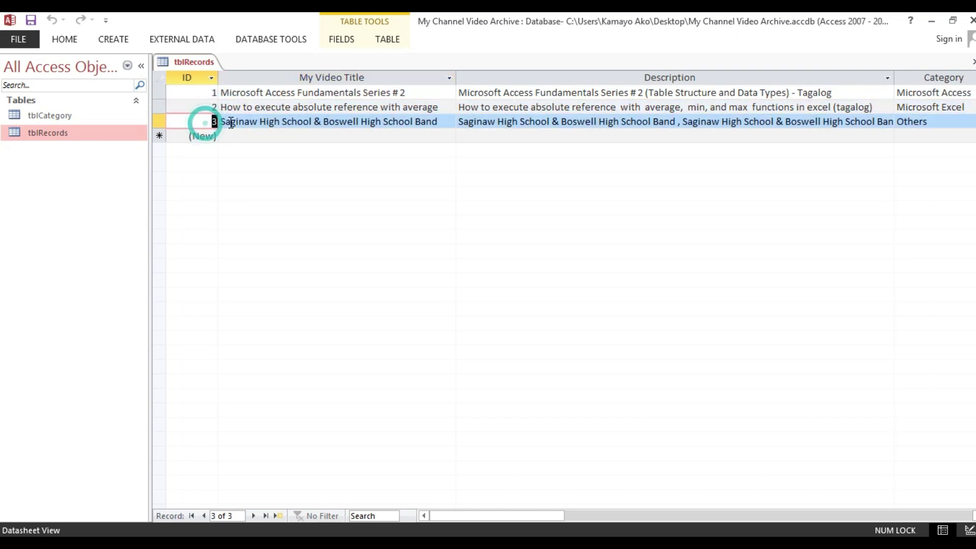
{"action": "left_click_drag", "start_coordinate": [159, 94], "coordinate": [158, 114]}
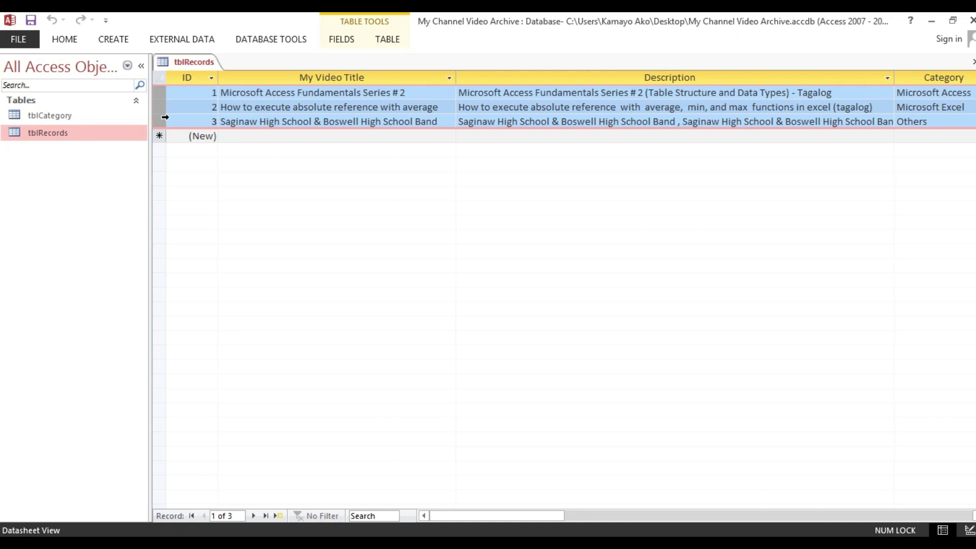
Step: Examine the columns of tblRecords by selecting the ID, My Video Title, Description and Category fields one after another
{"action": "left_click", "coordinate": [191, 80]}
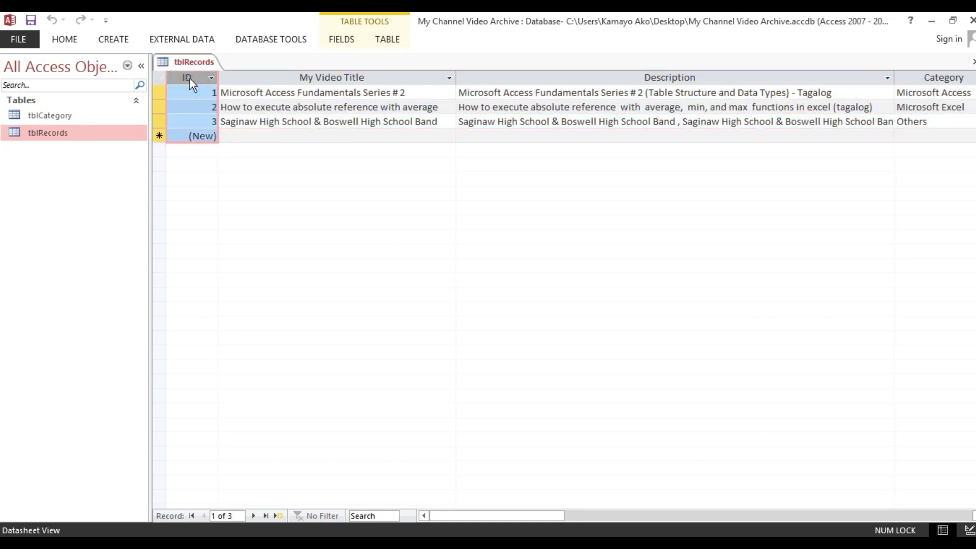
{"action": "left_click", "coordinate": [279, 77]}
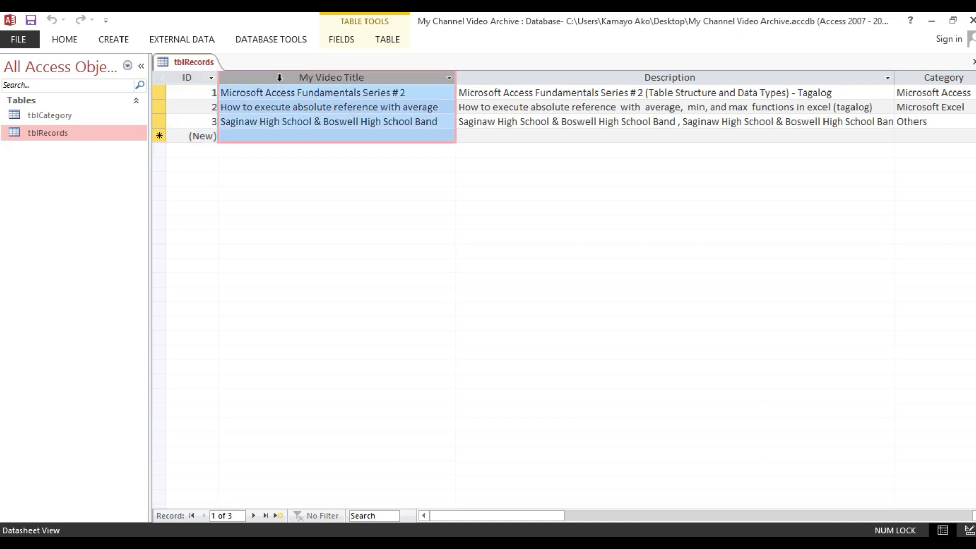
{"action": "left_click", "coordinate": [544, 77]}
{"action": "left_click", "coordinate": [301, 77]}
{"action": "left_click", "coordinate": [193, 77]}
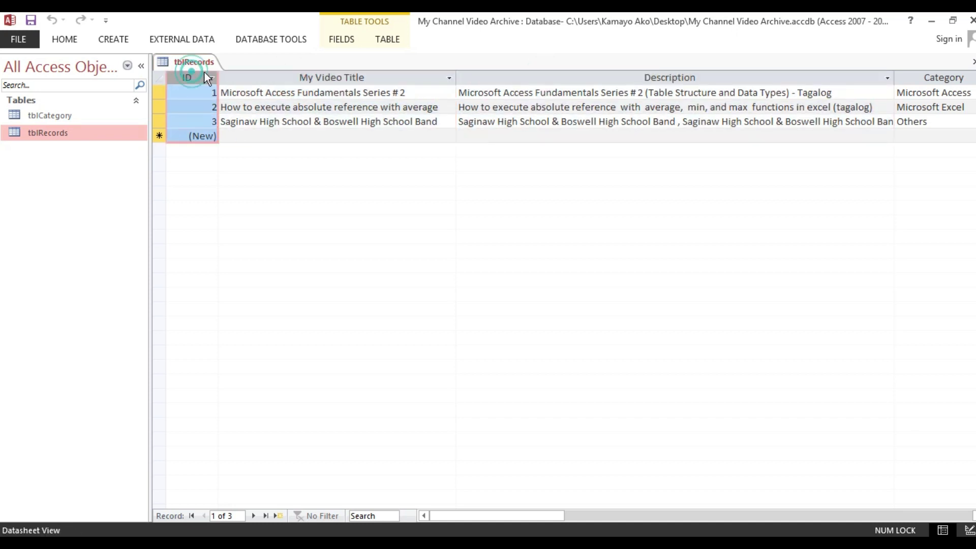
{"action": "left_click", "coordinate": [285, 77]}
{"action": "left_click", "coordinate": [512, 78]}
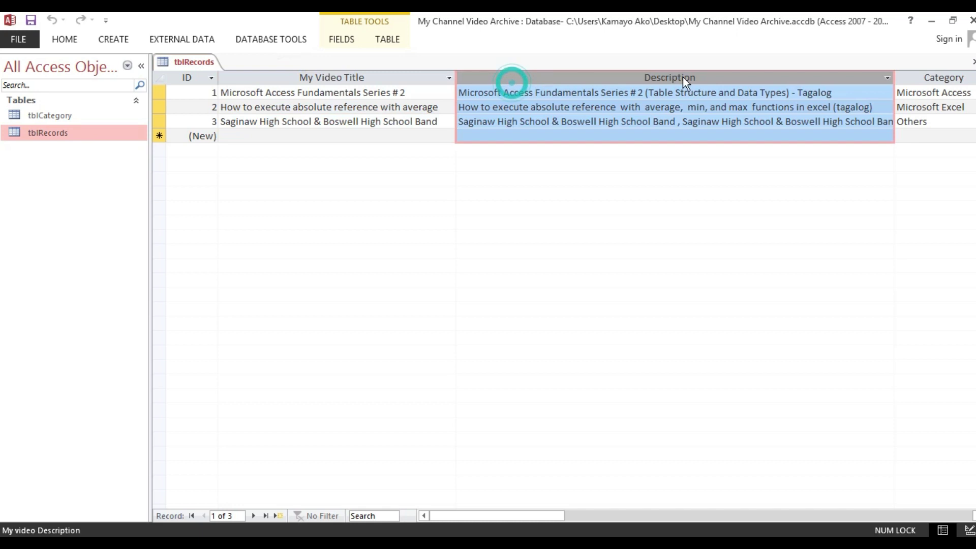
{"action": "left_click", "coordinate": [919, 77]}
{"action": "left_click", "coordinate": [621, 78]}
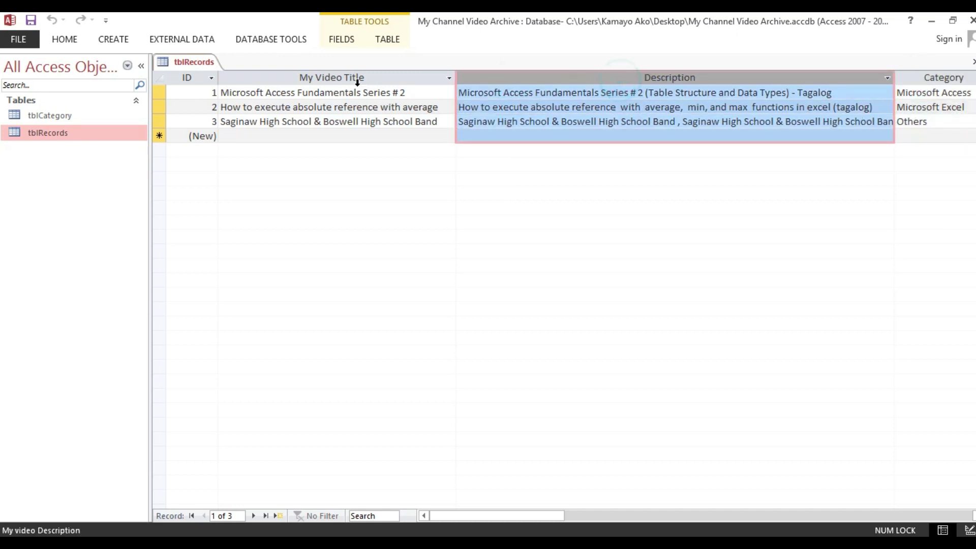
{"action": "left_click", "coordinate": [353, 77]}
{"action": "left_click", "coordinate": [197, 77]}
{"action": "left_click", "coordinate": [279, 77]}
{"action": "left_click", "coordinate": [513, 78]}
{"action": "left_click", "coordinate": [944, 77]}
{"action": "left_click", "coordinate": [607, 77]}
{"action": "left_click", "coordinate": [322, 78]}
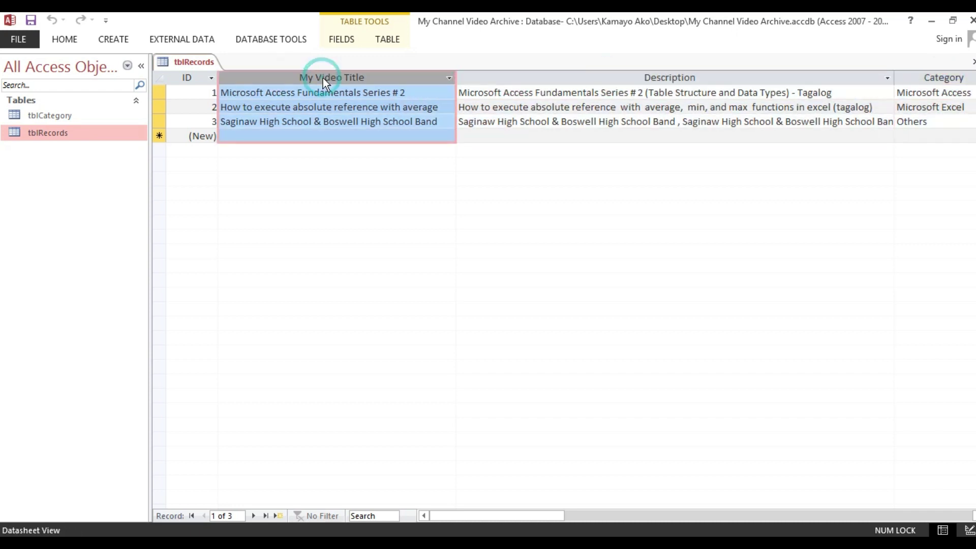
{"action": "right_click", "coordinate": [108, 135]}
{"action": "left_click", "coordinate": [56, 43]}
{"action": "double_click", "coordinate": [57, 44]}
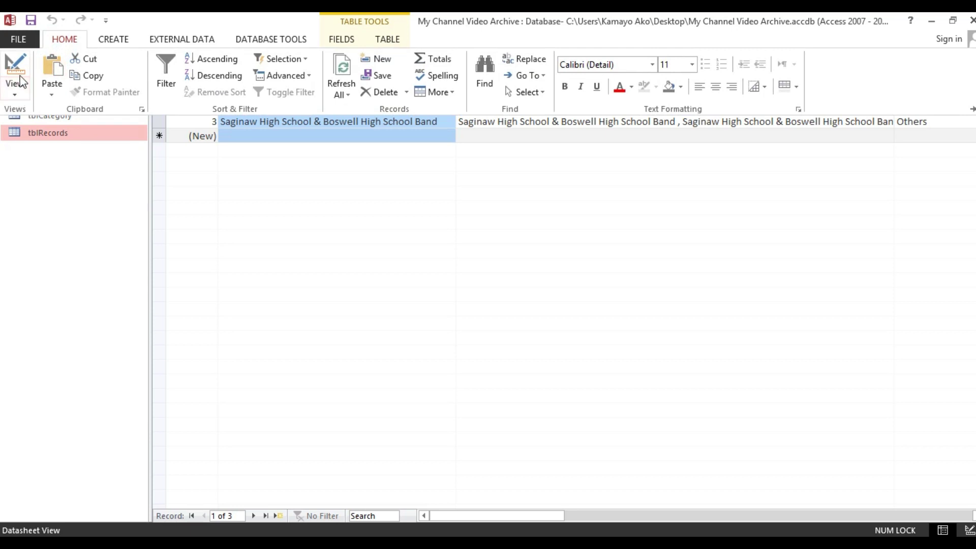
{"action": "left_click", "coordinate": [17, 65]}
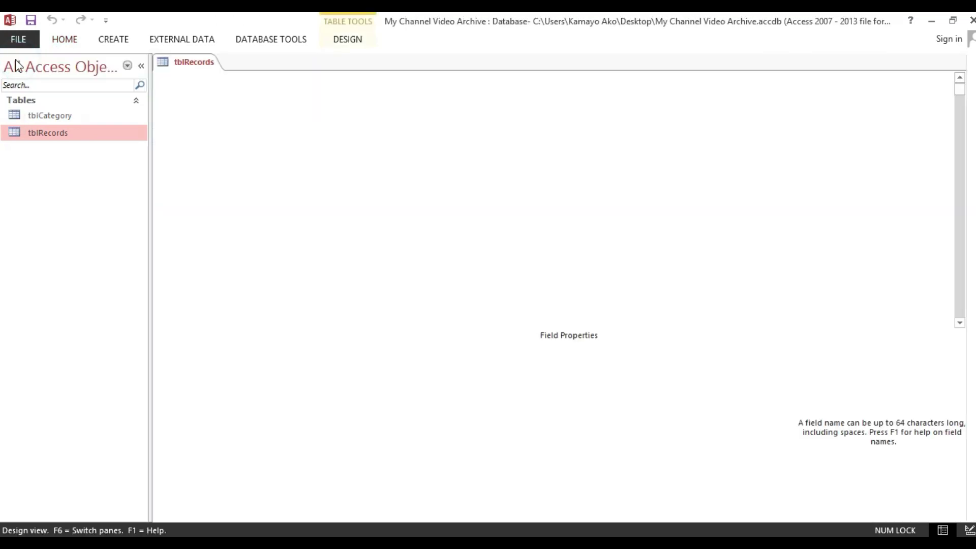
{"action": "left_click", "coordinate": [965, 62]}
{"action": "right_click", "coordinate": [44, 134]}
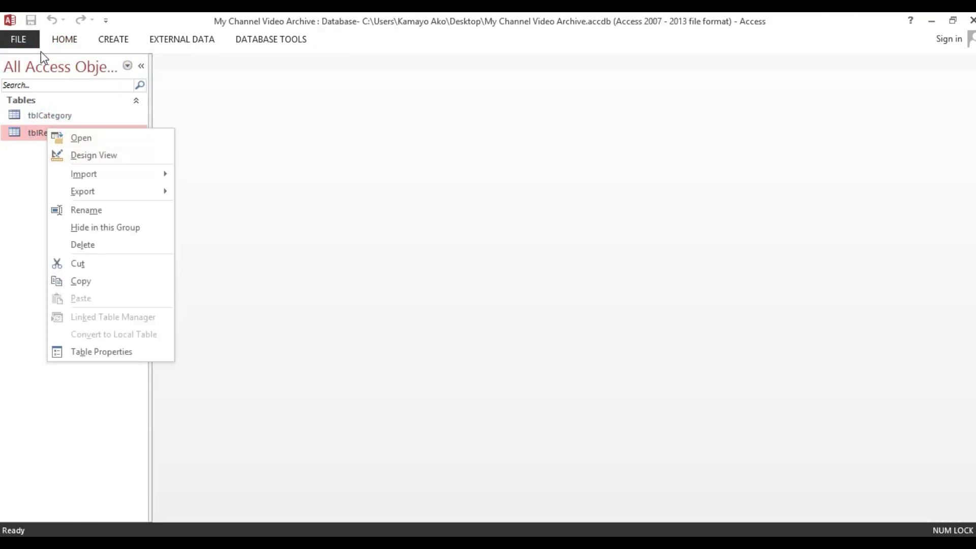
{"action": "left_click", "coordinate": [55, 39]}
{"action": "left_click", "coordinate": [61, 130]}
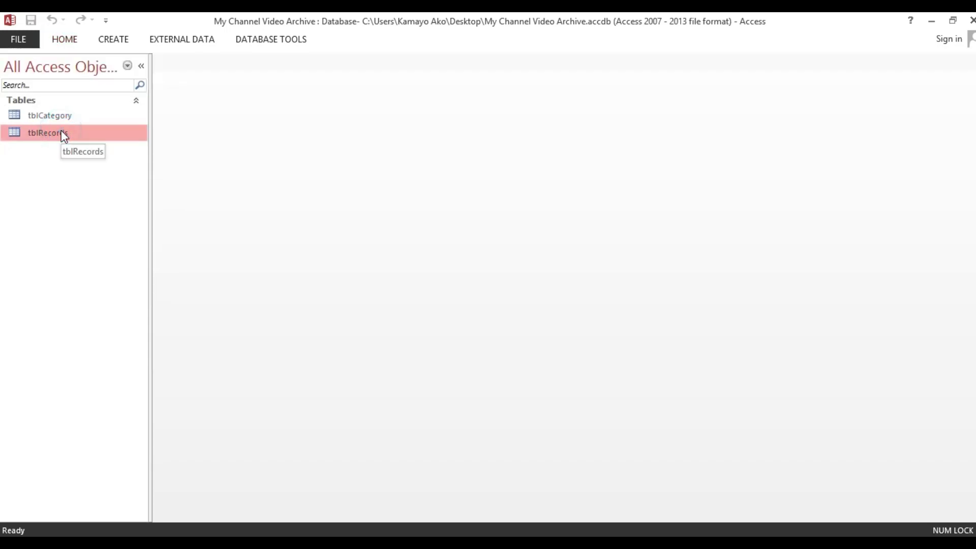
Step: Open tblRecords in Design View and select all its field rows from ID to Status
{"action": "right_click", "coordinate": [61, 130]}
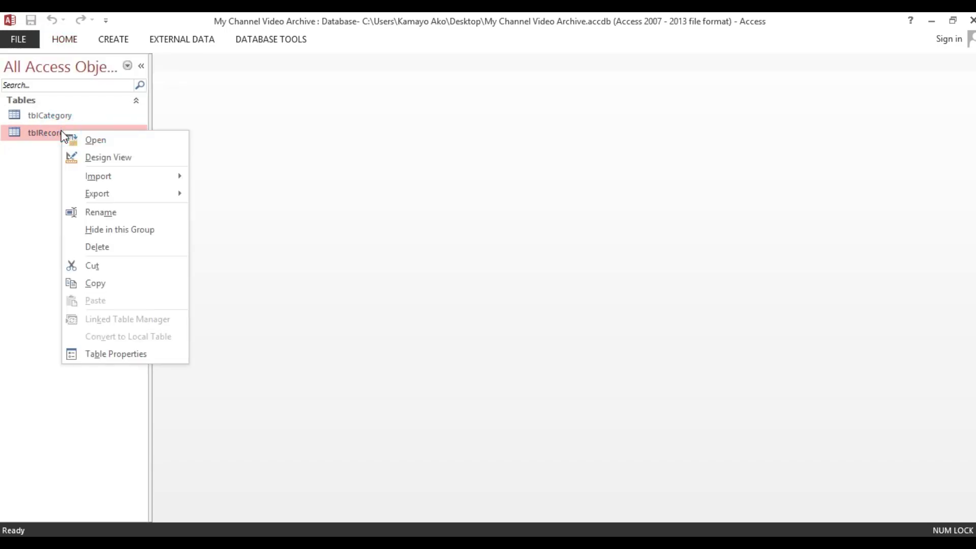
{"action": "left_click", "coordinate": [108, 157]}
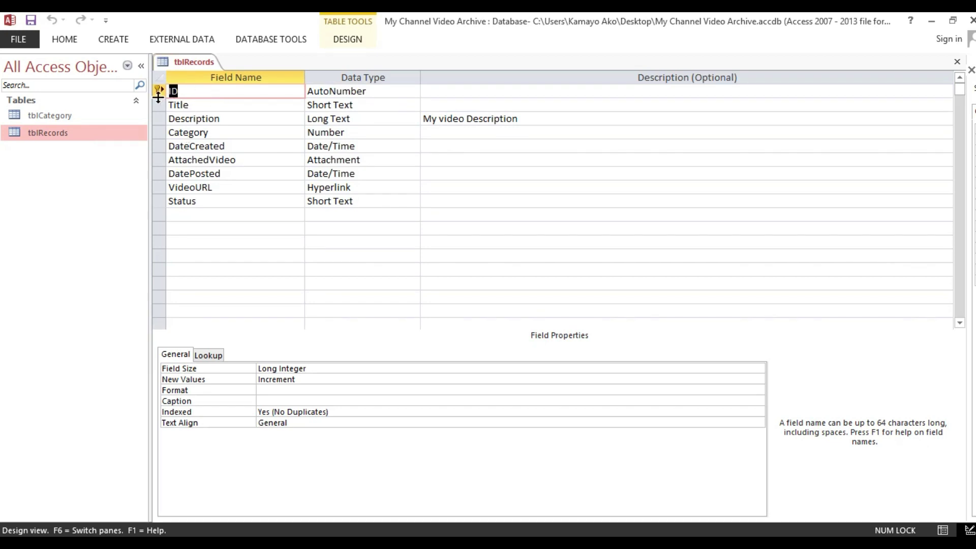
{"action": "left_click_drag", "start_coordinate": [159, 91], "coordinate": [159, 200]}
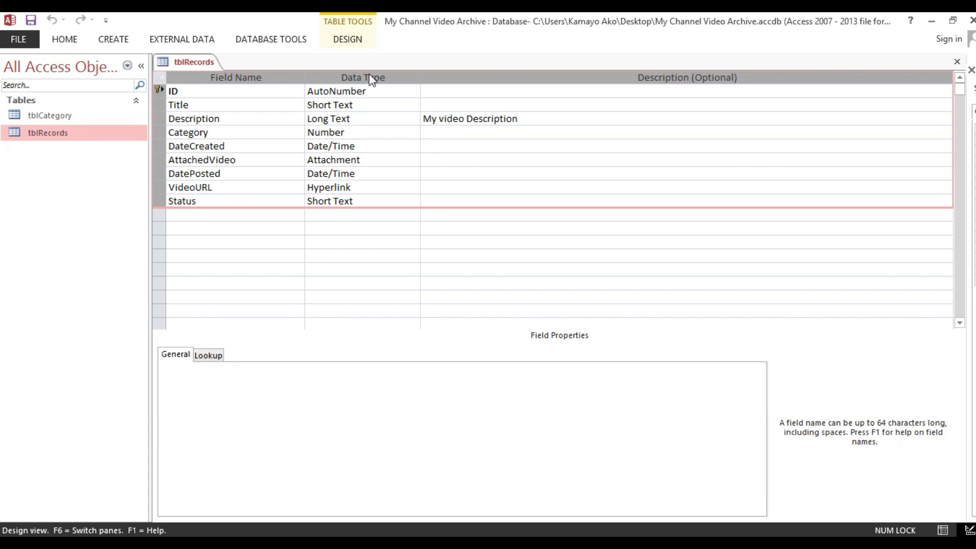
Step: Examine the data types assigned to the fields and the list of data types available for a new field
{"action": "left_click", "coordinate": [373, 131]}
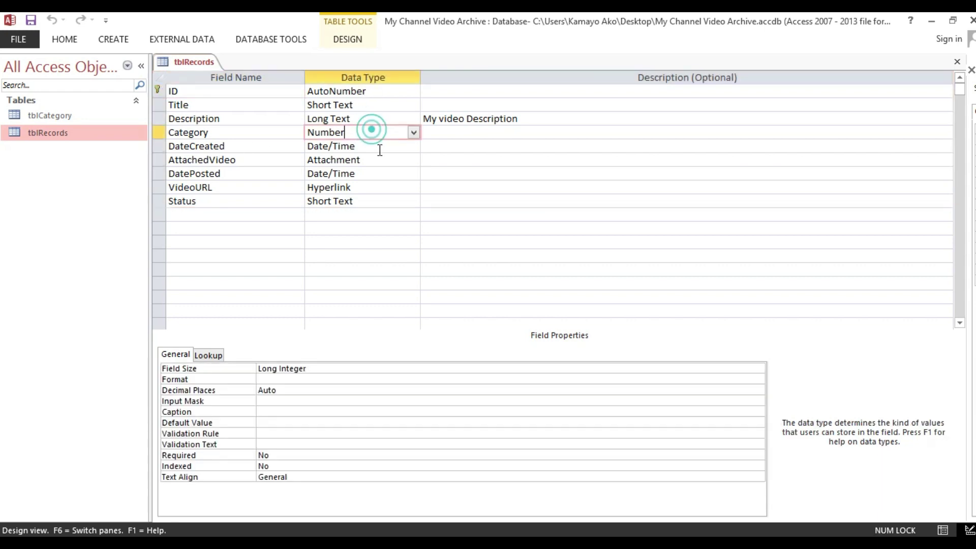
{"action": "left_click", "coordinate": [371, 215]}
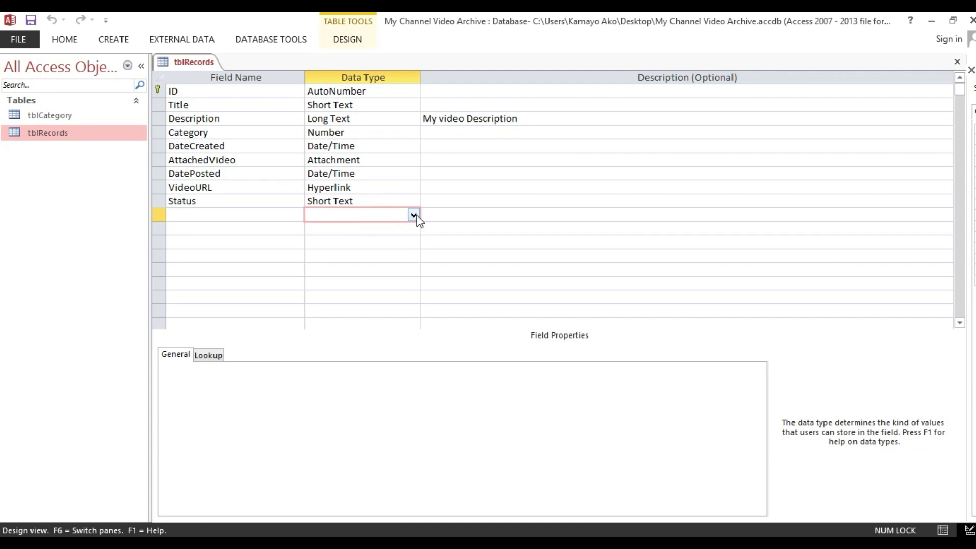
{"action": "left_click", "coordinate": [414, 215]}
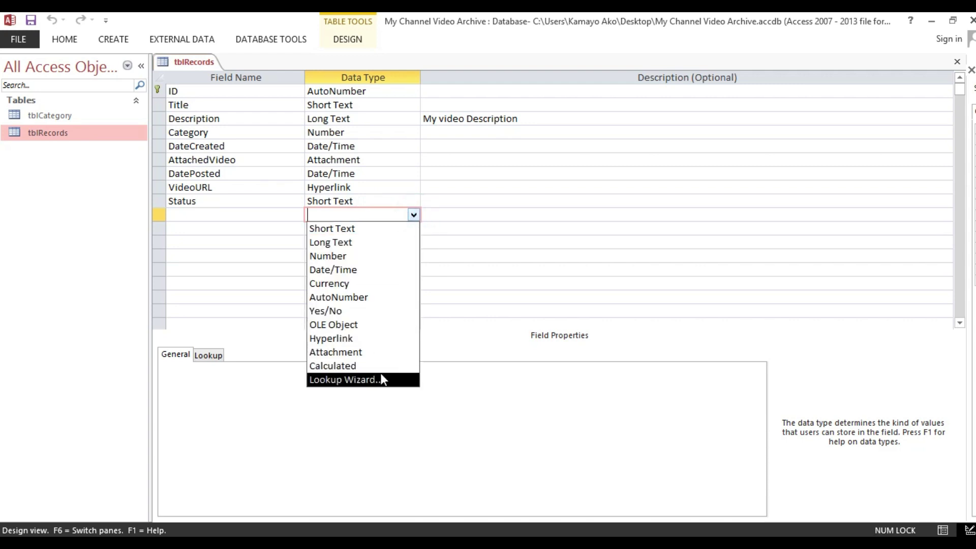
{"action": "left_click", "coordinate": [363, 190]}
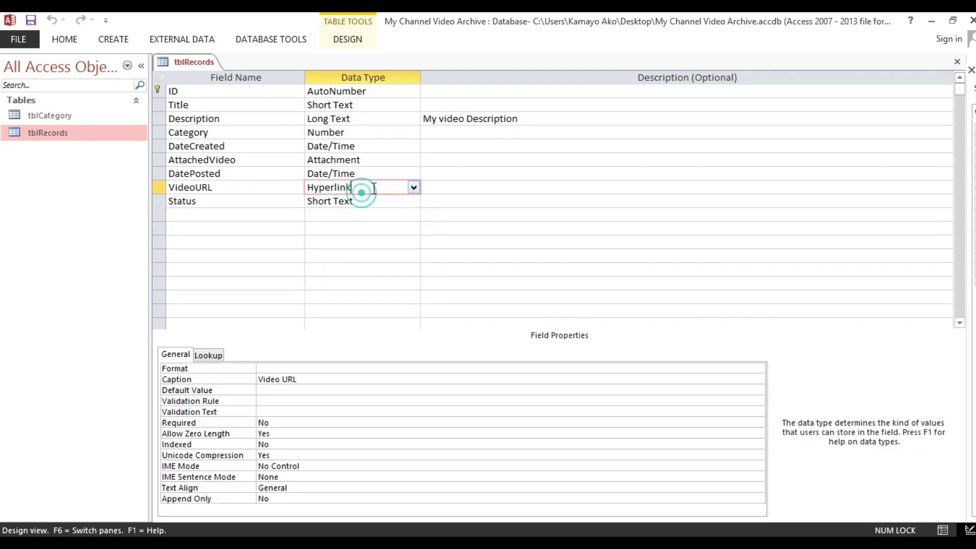
{"action": "left_click", "coordinate": [363, 118]}
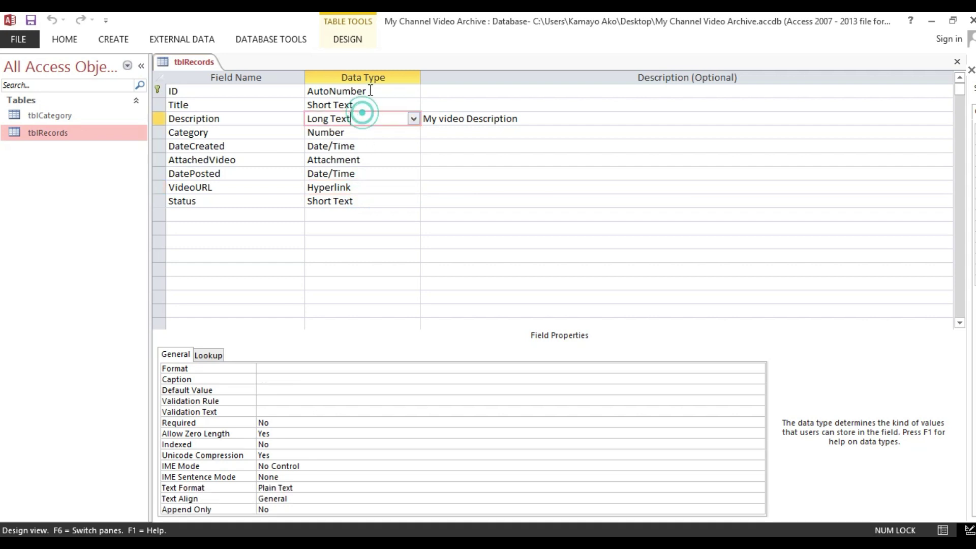
{"action": "left_click", "coordinate": [371, 91]}
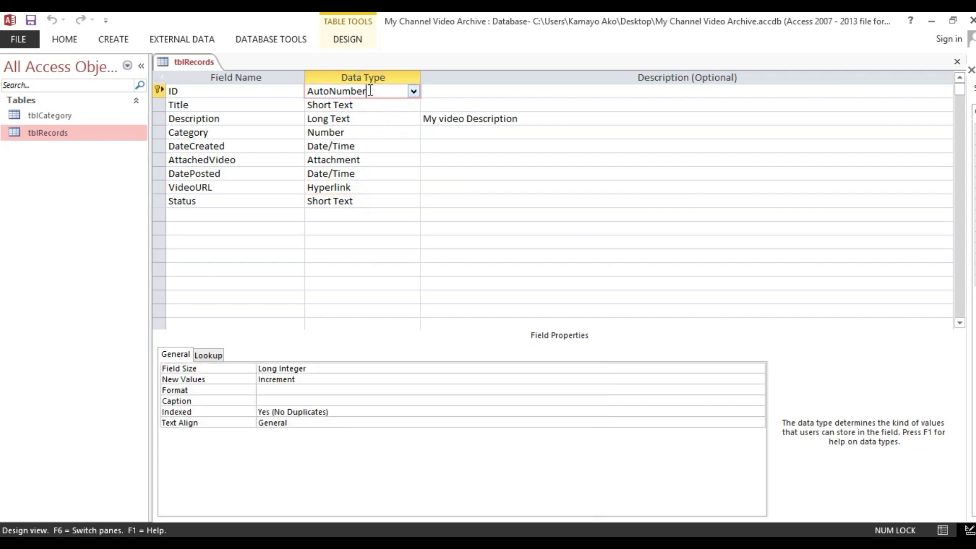
{"action": "left_click", "coordinate": [371, 195]}
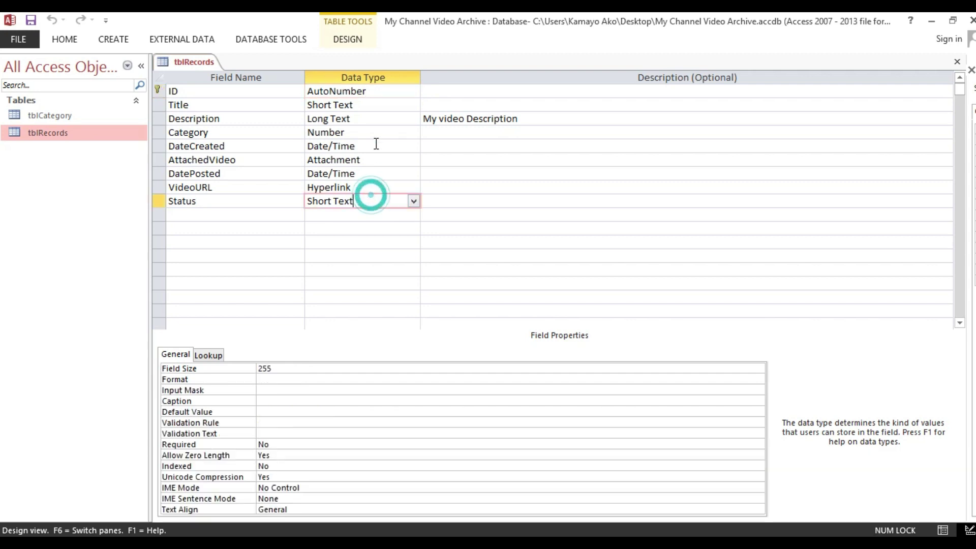
Step: Close the table design, reopen tblRecords in Datasheet View and view the Date Created through Status columns
{"action": "left_click", "coordinate": [957, 62]}
{"action": "double_click", "coordinate": [88, 135]}
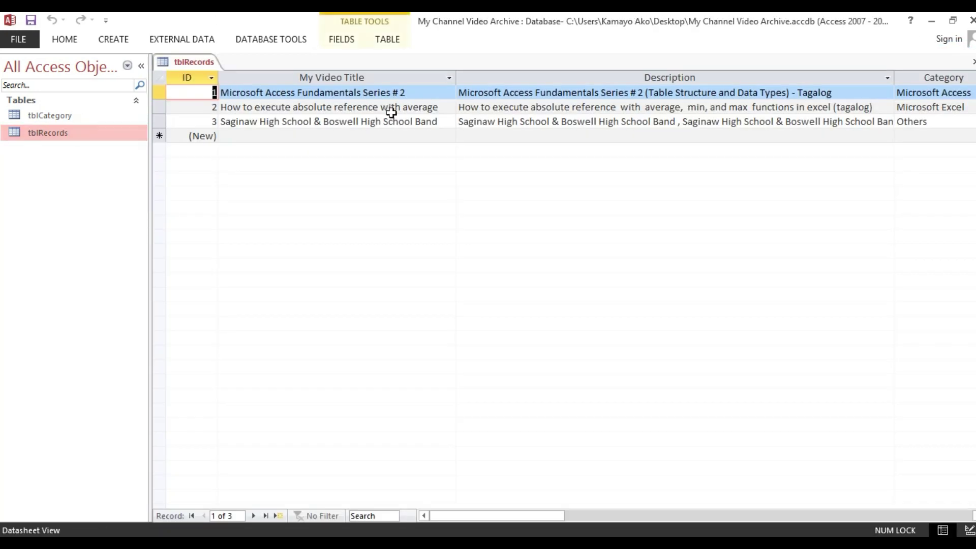
{"action": "left_click_drag", "start_coordinate": [468, 512], "coordinate": [660, 498]}
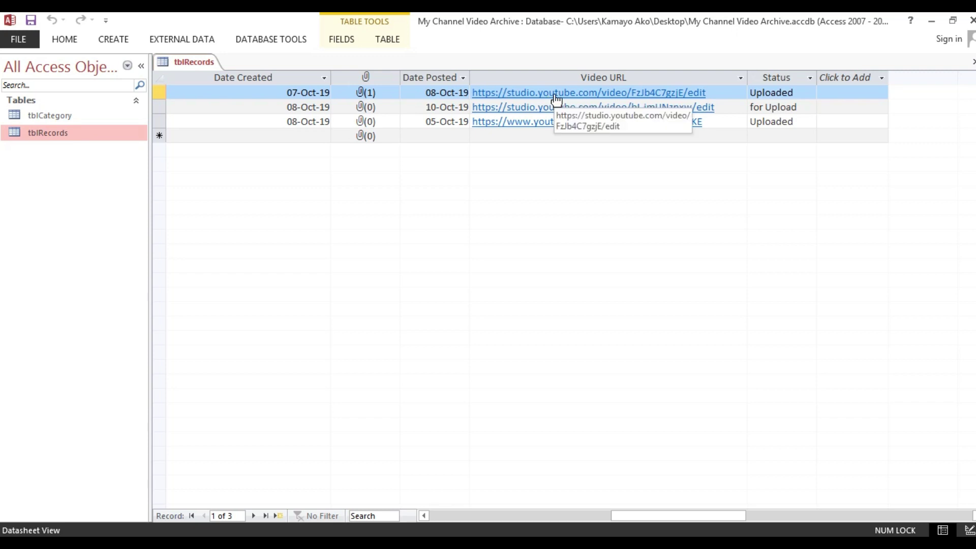
Step: Open the third record's Video URL link in the browser, then return to Access, dismissing the notifications
{"action": "left_click", "coordinate": [549, 123]}
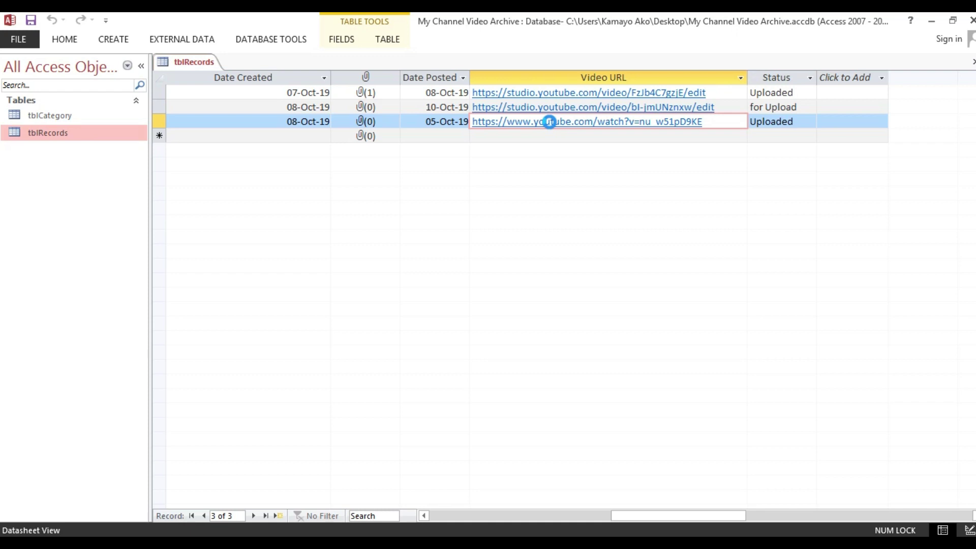
{"action": "left_click", "coordinate": [549, 122]}
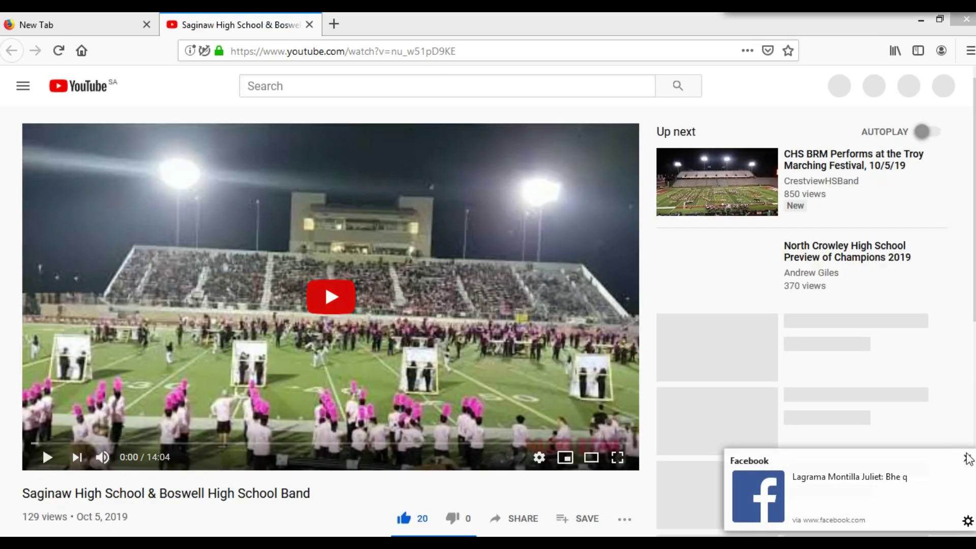
{"action": "left_click", "coordinate": [967, 458]}
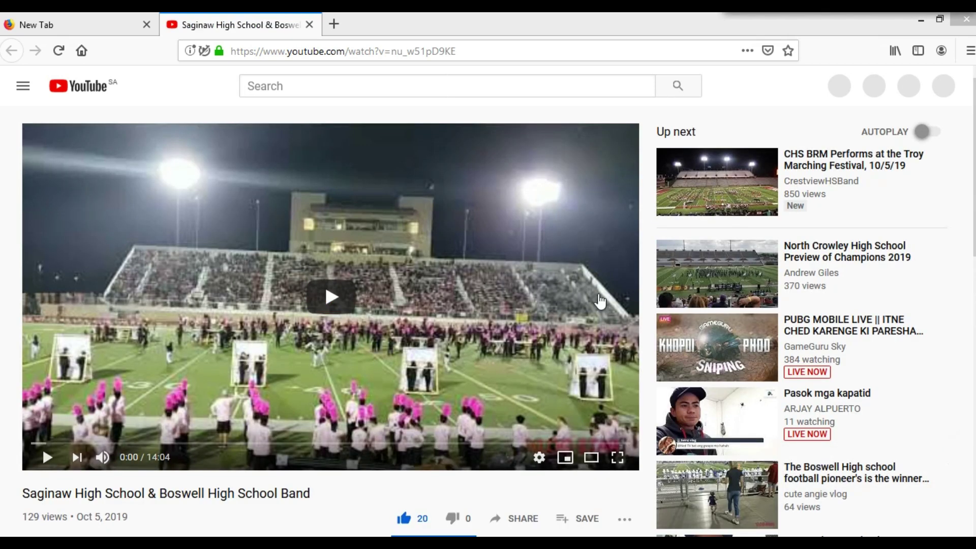
{"action": "key", "text": "alt+Tab"}
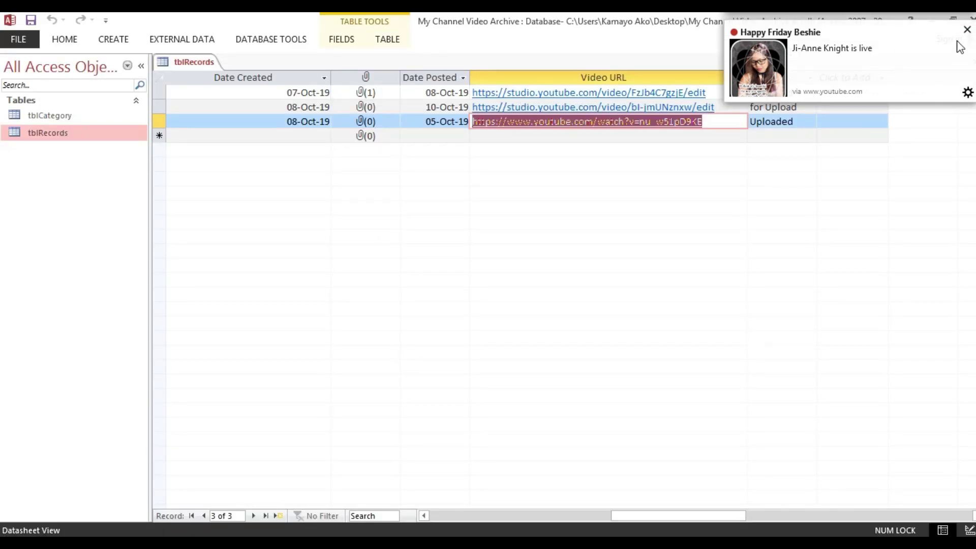
{"action": "left_click", "coordinate": [967, 29]}
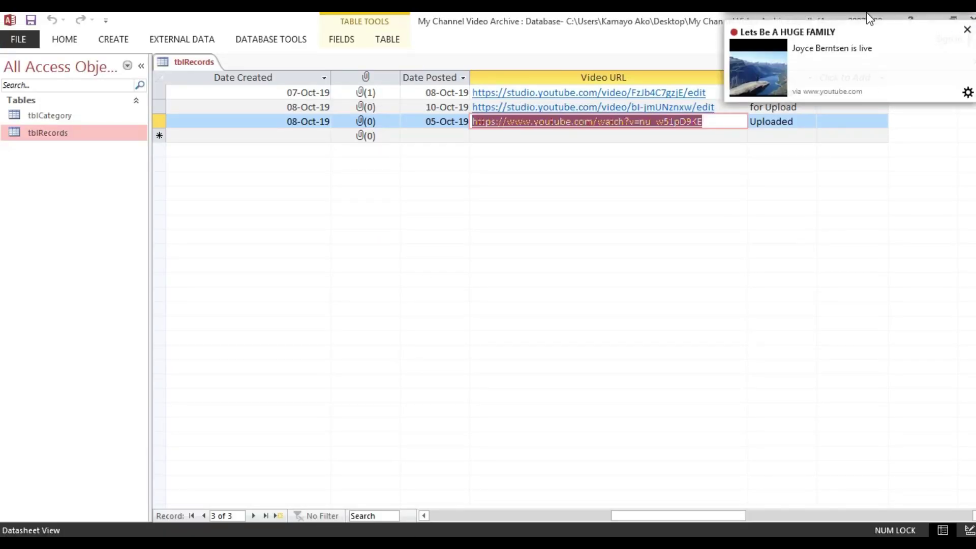
Step: Dismiss the remaining live-stream notifications covering the tblRecords datasheet
{"action": "left_click", "coordinate": [968, 30]}
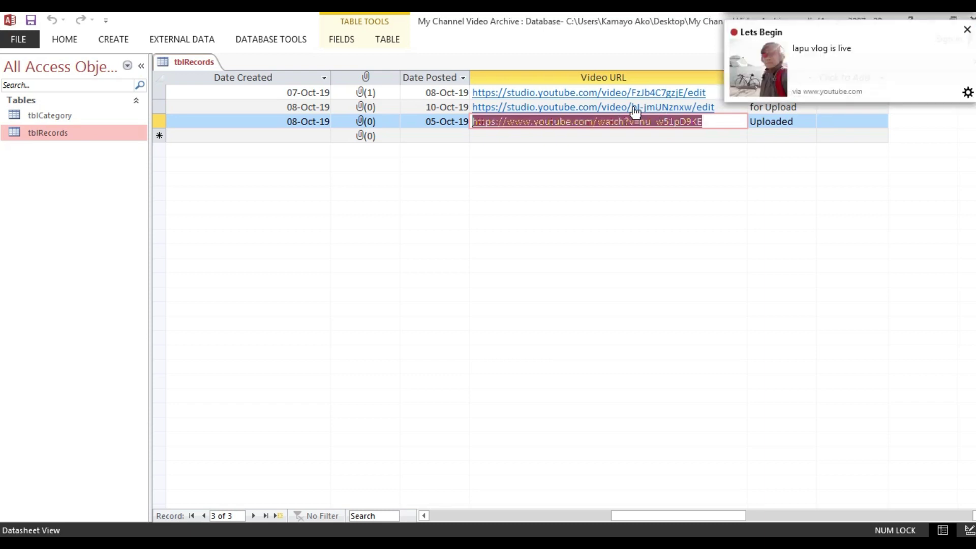
{"action": "left_click", "coordinate": [966, 30]}
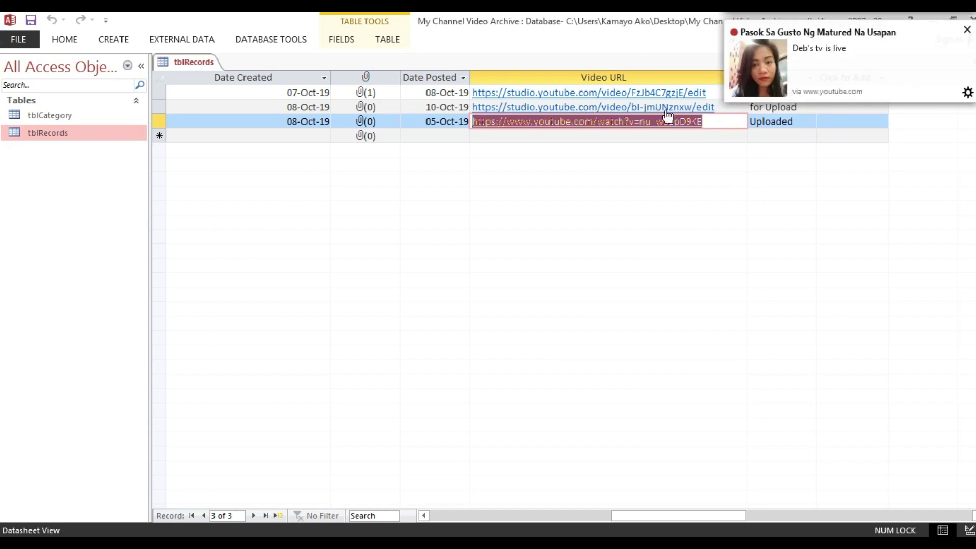
{"action": "left_click", "coordinate": [967, 32]}
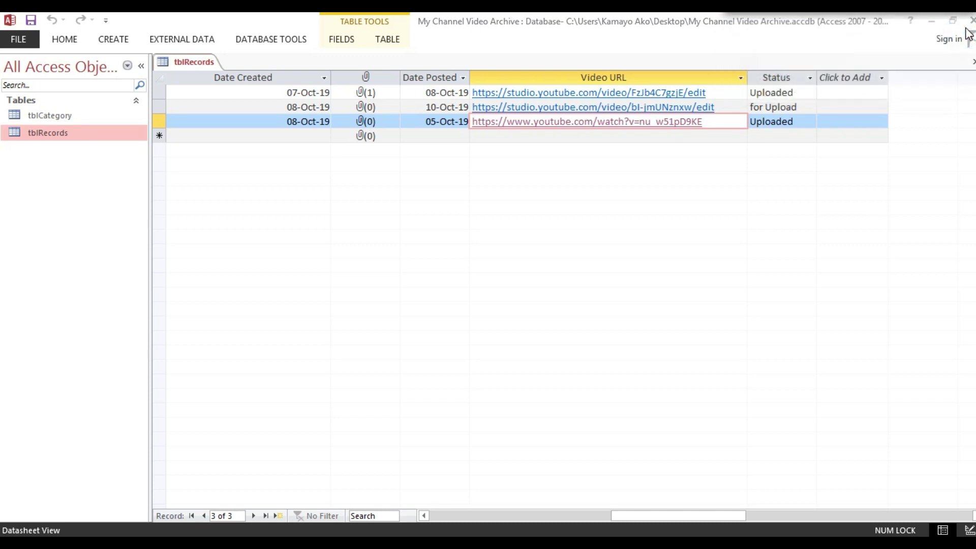
{"action": "left_click", "coordinate": [966, 30]}
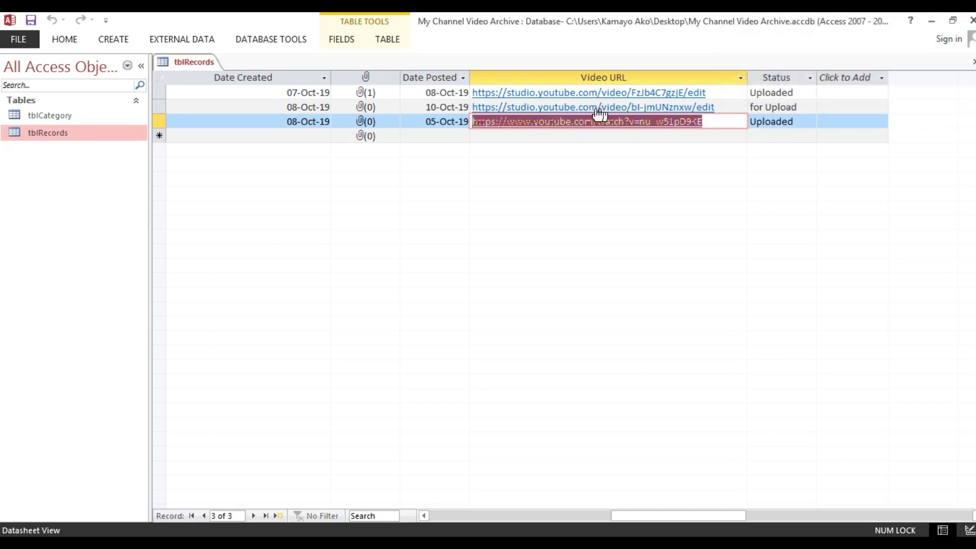
Step: Open the third record's Video URL link and highlight its web address, then close the browser and the tblRecords table
{"action": "left_click", "coordinate": [561, 131]}
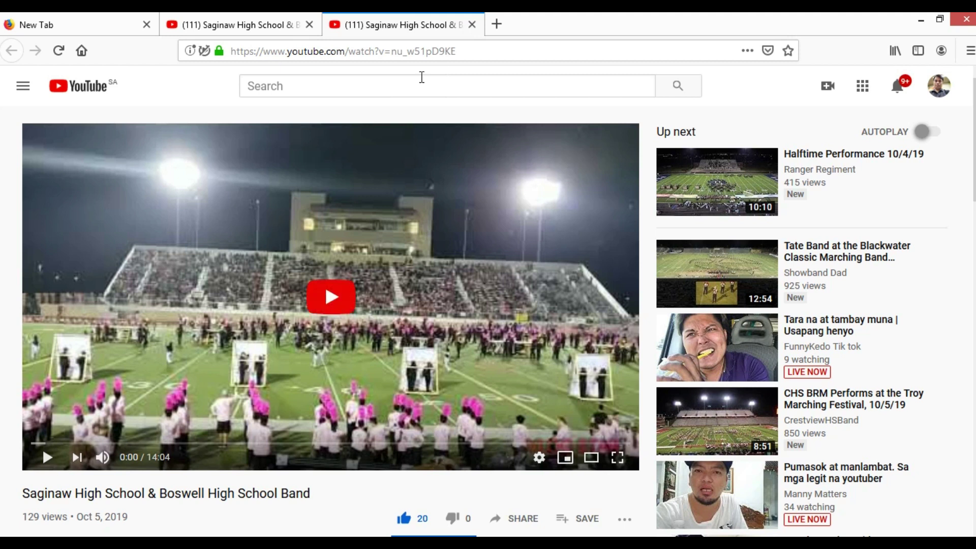
{"action": "left_click", "coordinate": [477, 50]}
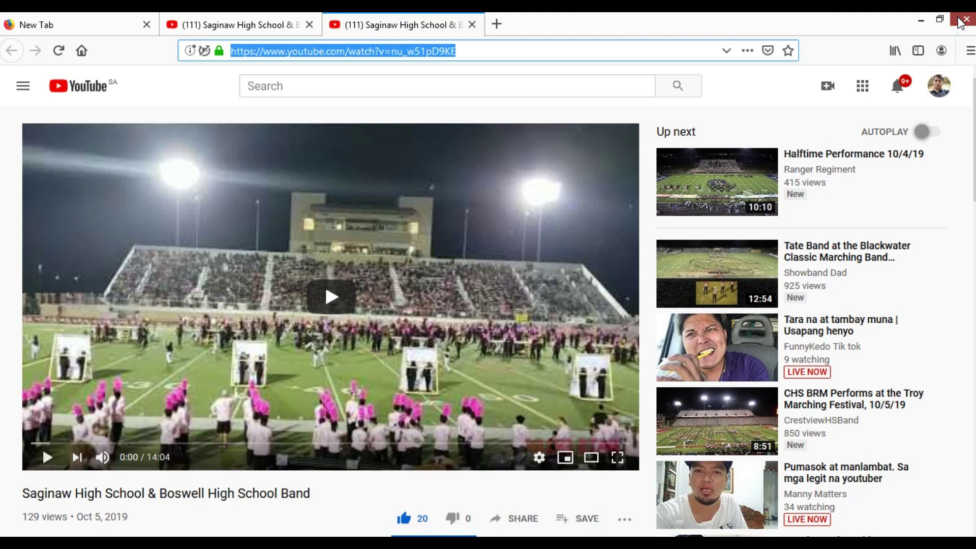
{"action": "key", "text": "alt+F4"}
{"action": "left_click", "coordinate": [458, 306]}
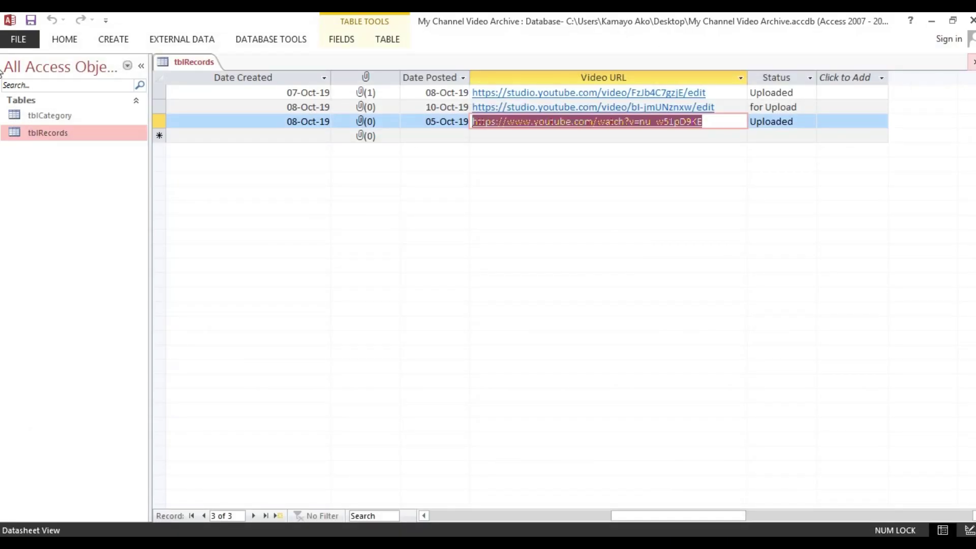
{"action": "left_click", "coordinate": [972, 61]}
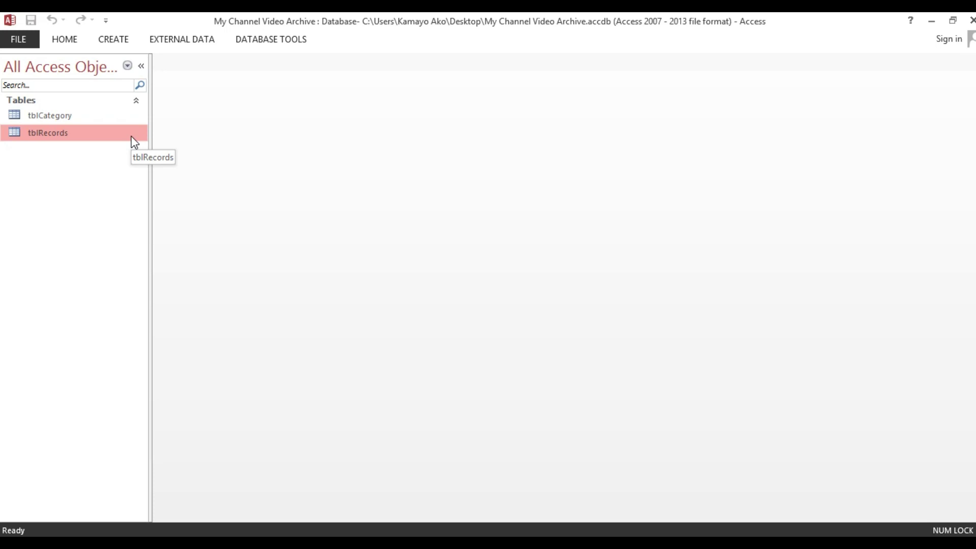
{"action": "left_click", "coordinate": [80, 114]}
{"action": "left_click", "coordinate": [79, 136]}
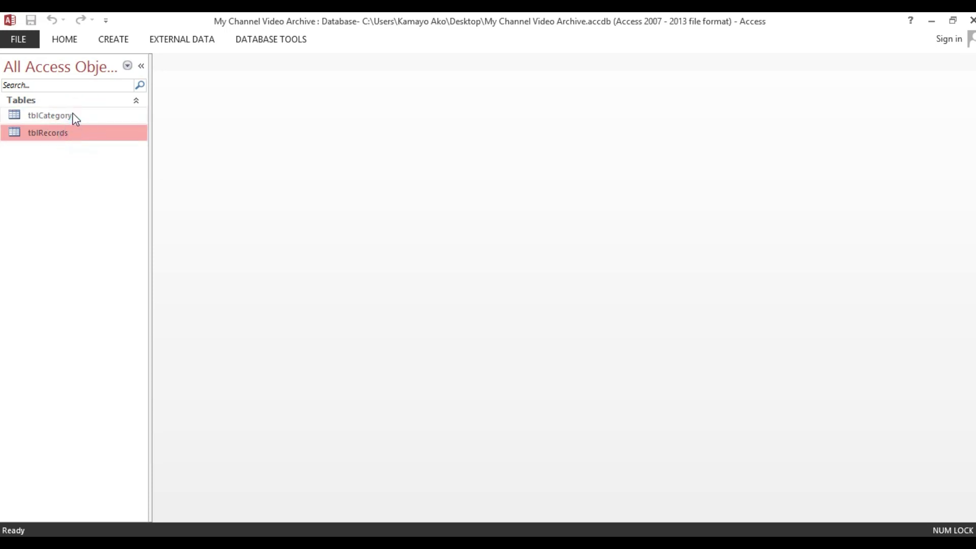
{"action": "left_click", "coordinate": [79, 119]}
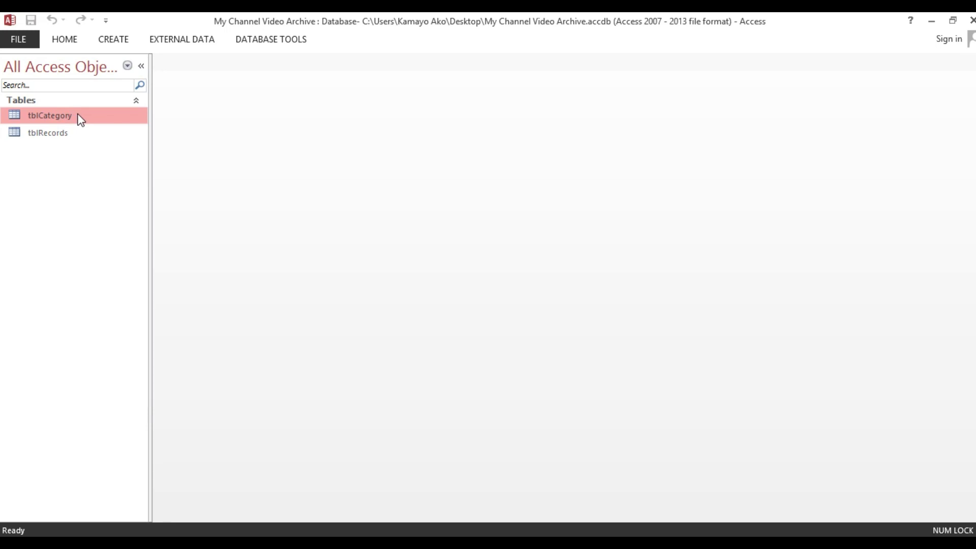
{"action": "left_click", "coordinate": [74, 131]}
Step: Generate an automatic form from tblCategory, then close it without saving
{"action": "left_click", "coordinate": [70, 117]}
{"action": "left_click", "coordinate": [122, 42]}
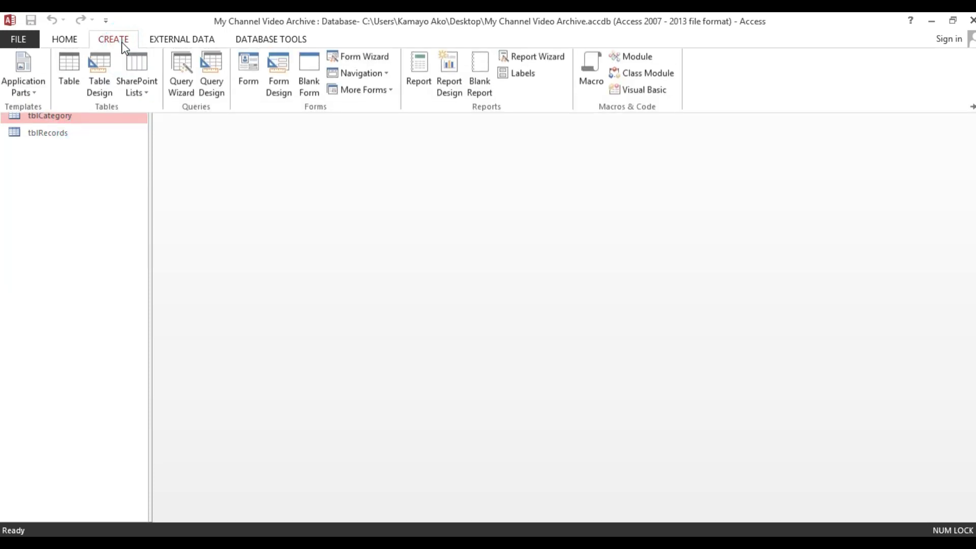
{"action": "left_click", "coordinate": [265, 69]}
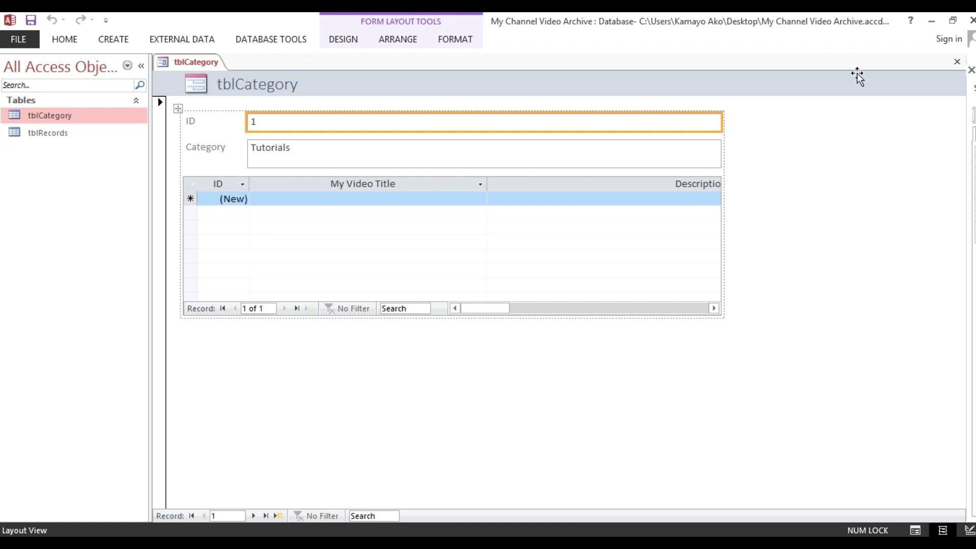
{"action": "left_click", "coordinate": [958, 61]}
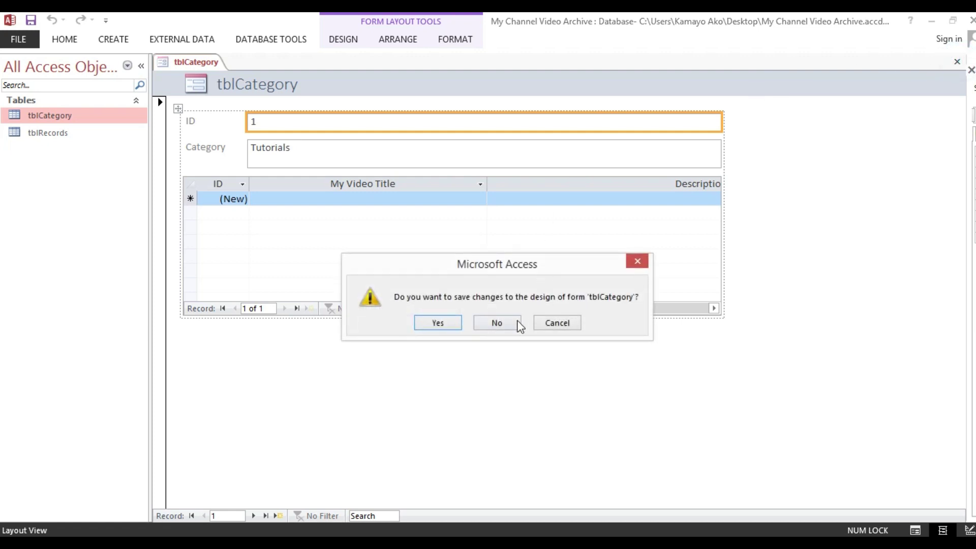
{"action": "left_click", "coordinate": [496, 323]}
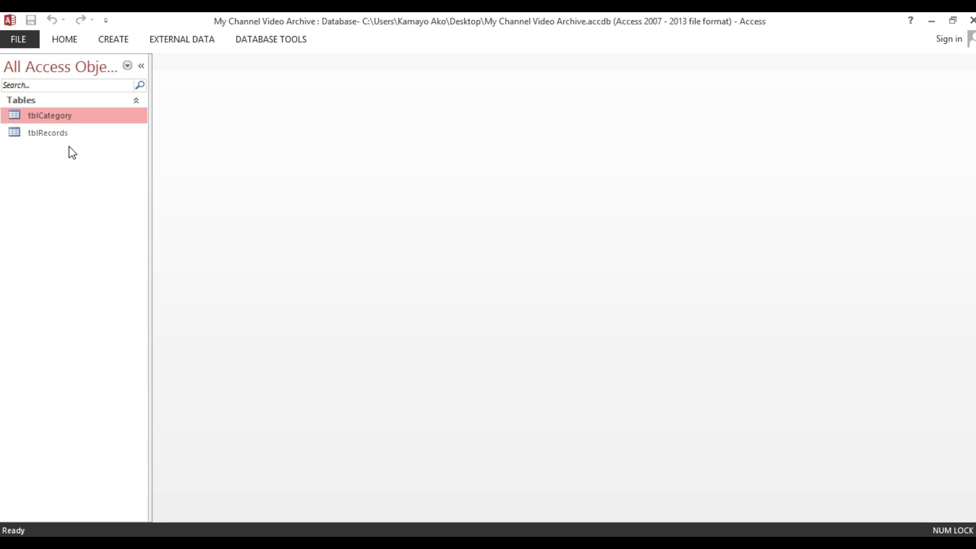
Step: Generate an automatic form from tblRecords, then close it without saving
{"action": "left_click", "coordinate": [64, 135]}
{"action": "left_click", "coordinate": [110, 40]}
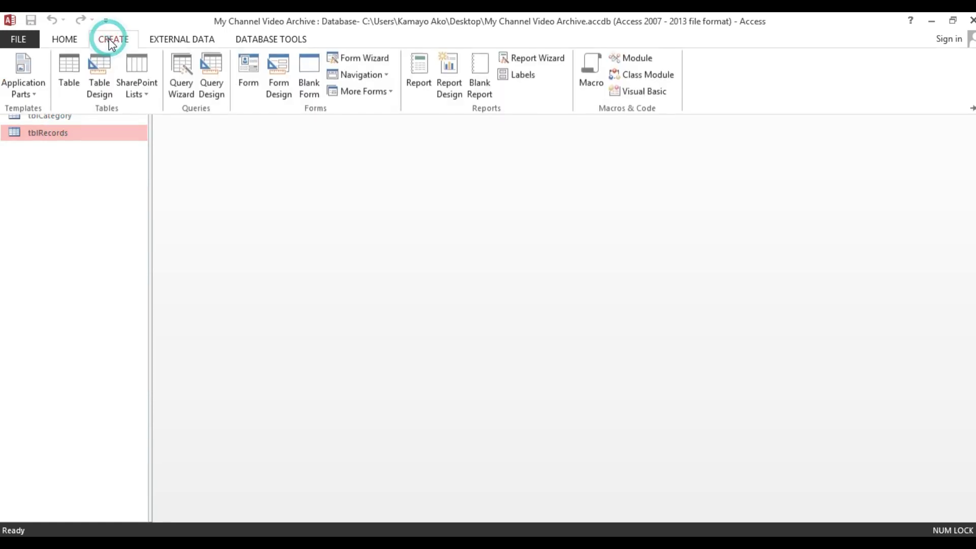
{"action": "left_click", "coordinate": [246, 70]}
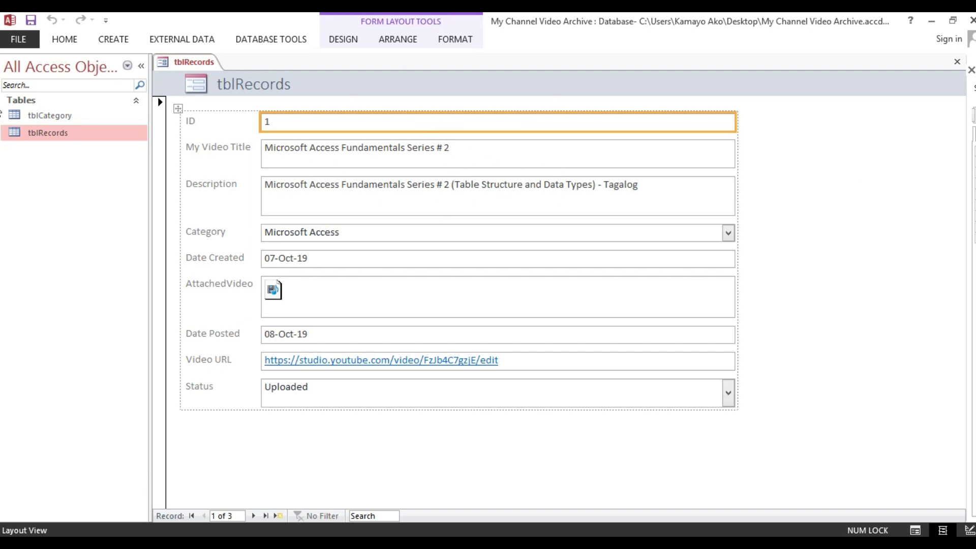
{"action": "left_click", "coordinate": [957, 61]}
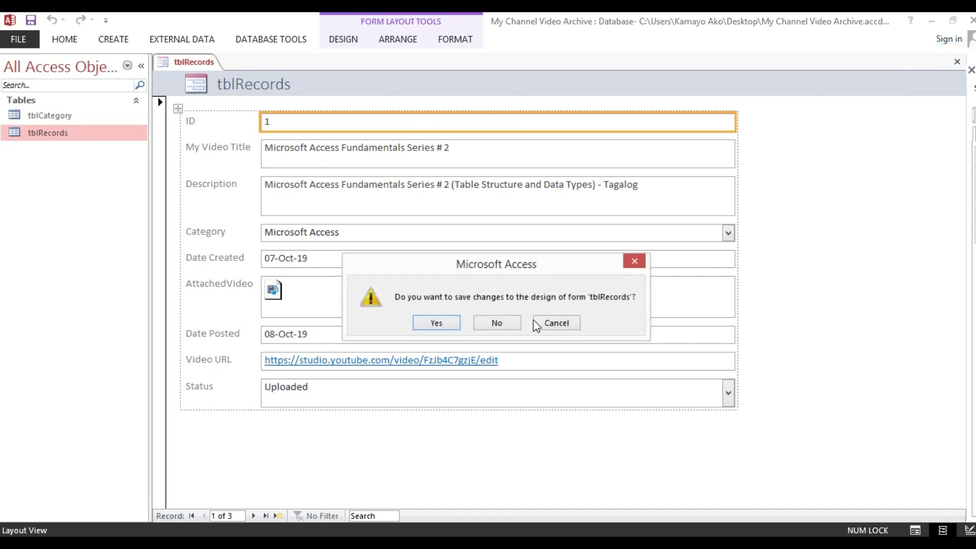
{"action": "left_click", "coordinate": [495, 324]}
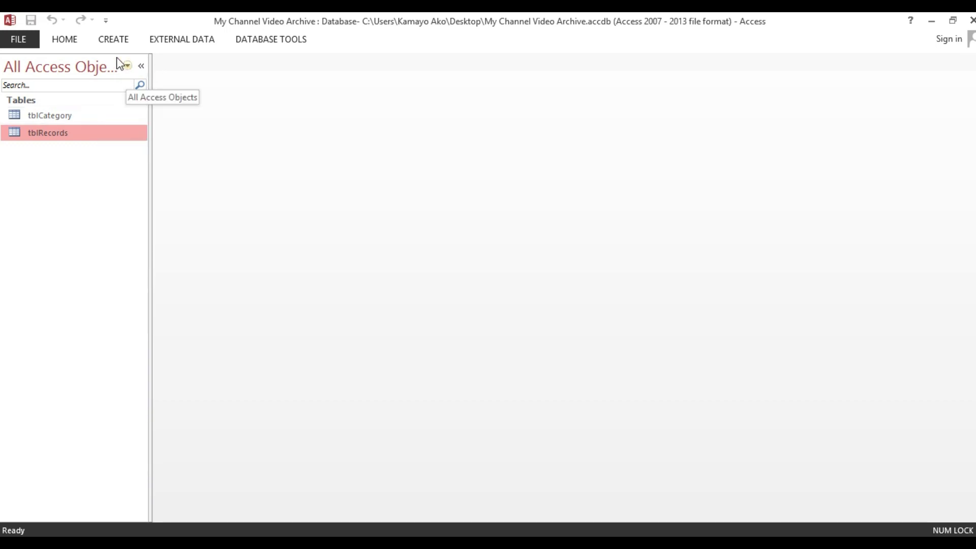
Step: Create a blank form in Design View, enlarge its Detail section to about 8 by 5.7 inches and widen the Property Sheet
{"action": "left_click", "coordinate": [114, 39]}
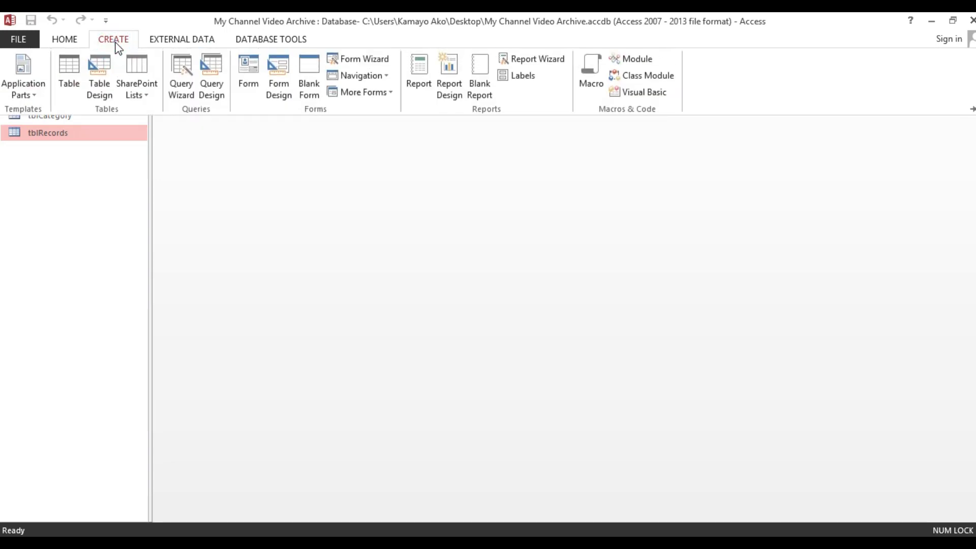
{"action": "left_click", "coordinate": [278, 82]}
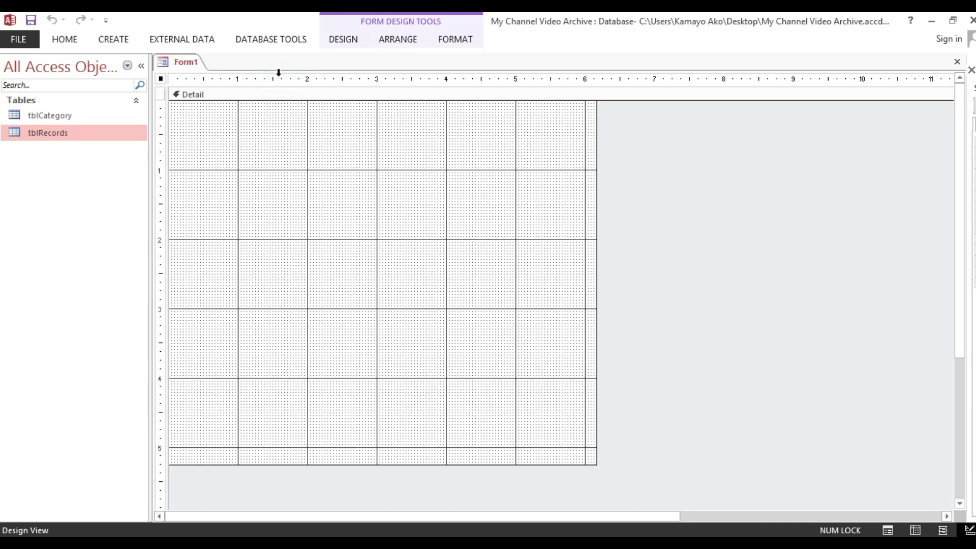
{"action": "left_click_drag", "start_coordinate": [595, 461], "coordinate": [723, 491]}
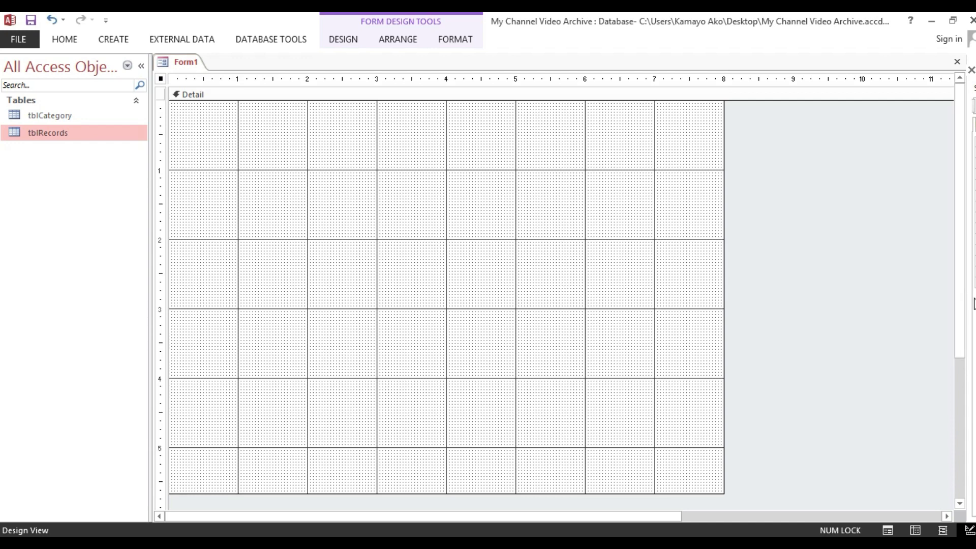
{"action": "left_click_drag", "start_coordinate": [975, 304], "coordinate": [807, 312]}
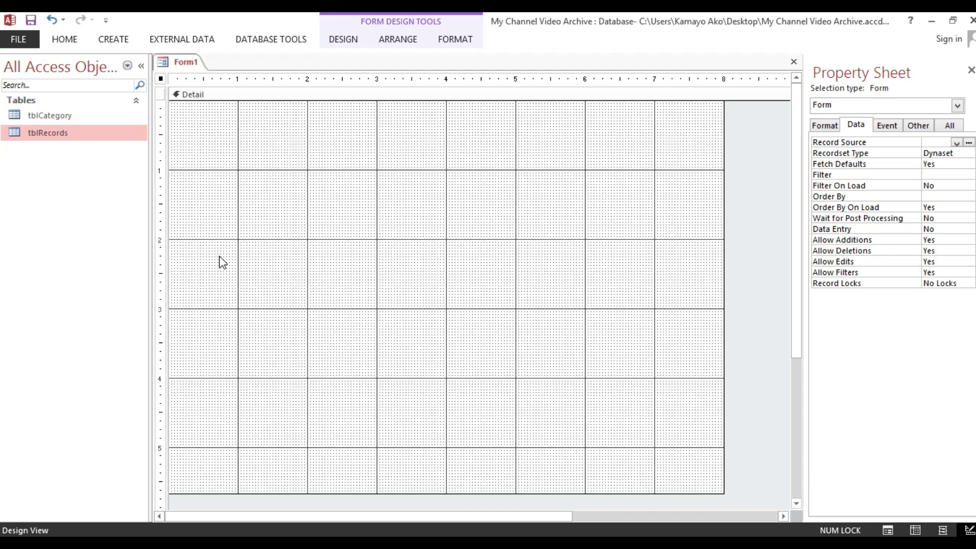
Step: Save the form as frmRecords and widen the Property Sheet further
{"action": "left_click", "coordinate": [31, 21]}
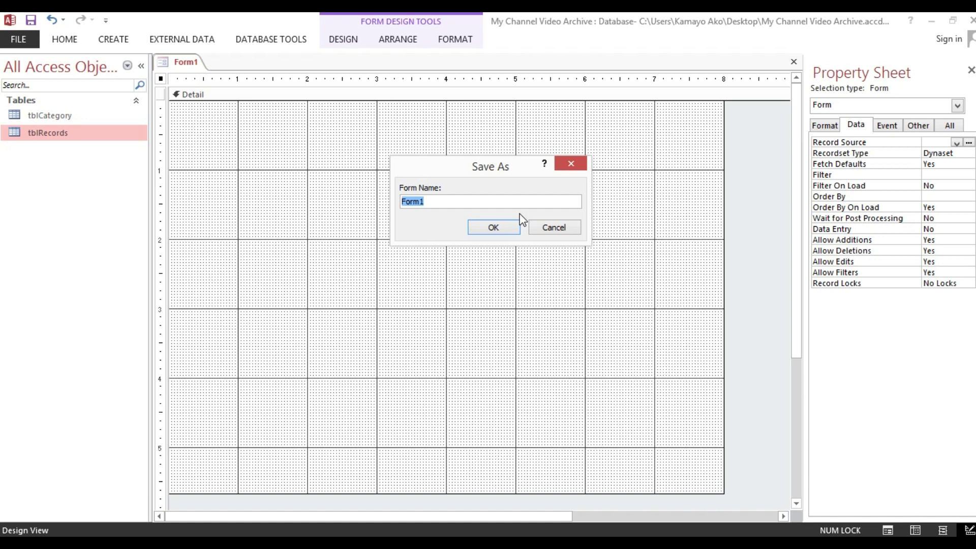
{"action": "type", "text": "frmRecords"}
{"action": "left_click", "coordinate": [487, 233]}
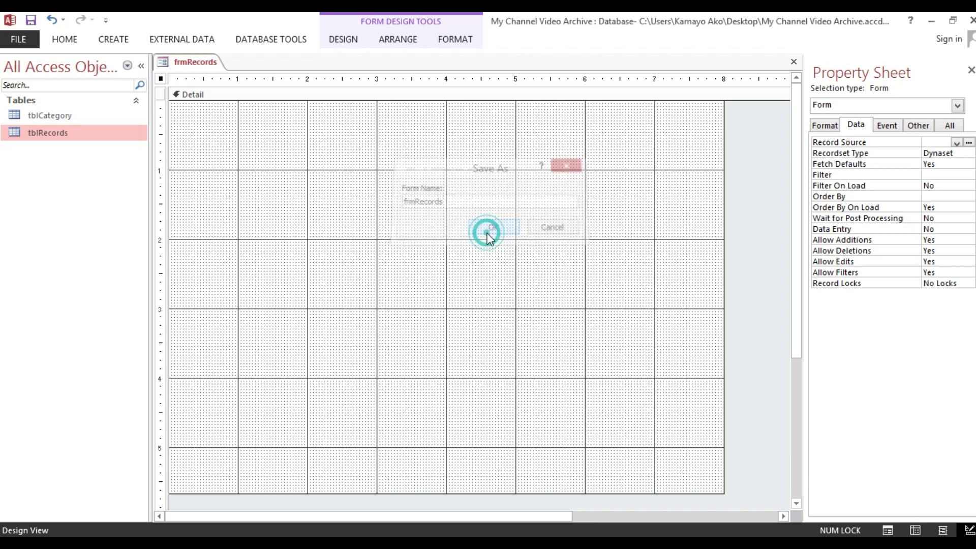
{"action": "left_click_drag", "start_coordinate": [805, 163], "coordinate": [724, 164]}
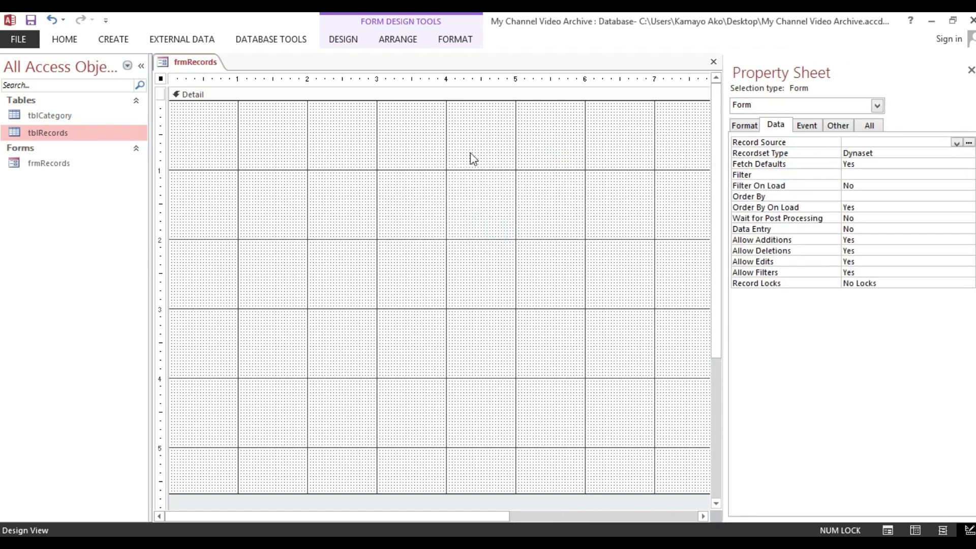
Step: Preview the empty frmRecords form in Form View, then return to Design View
{"action": "left_click", "coordinate": [64, 39]}
{"action": "left_click", "coordinate": [15, 71]}
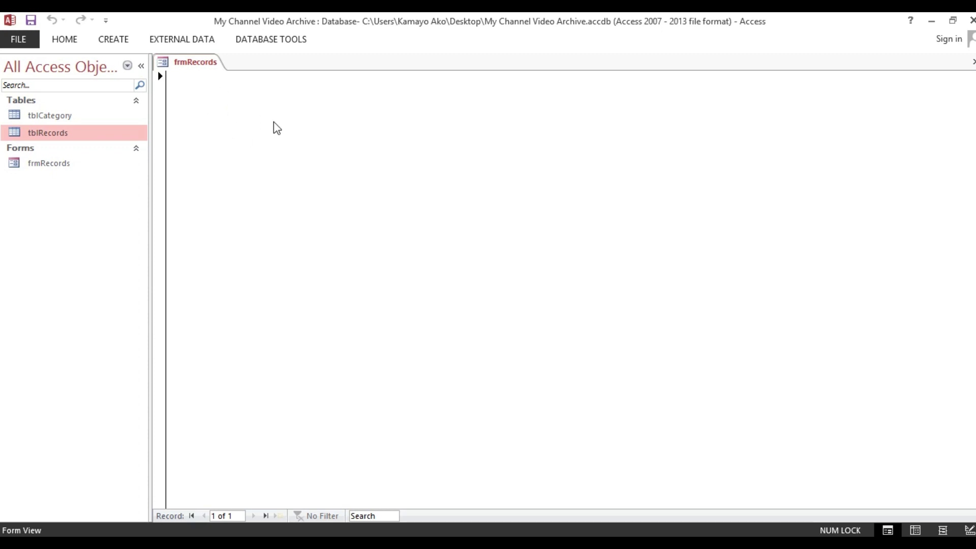
{"action": "right_click", "coordinate": [207, 104]}
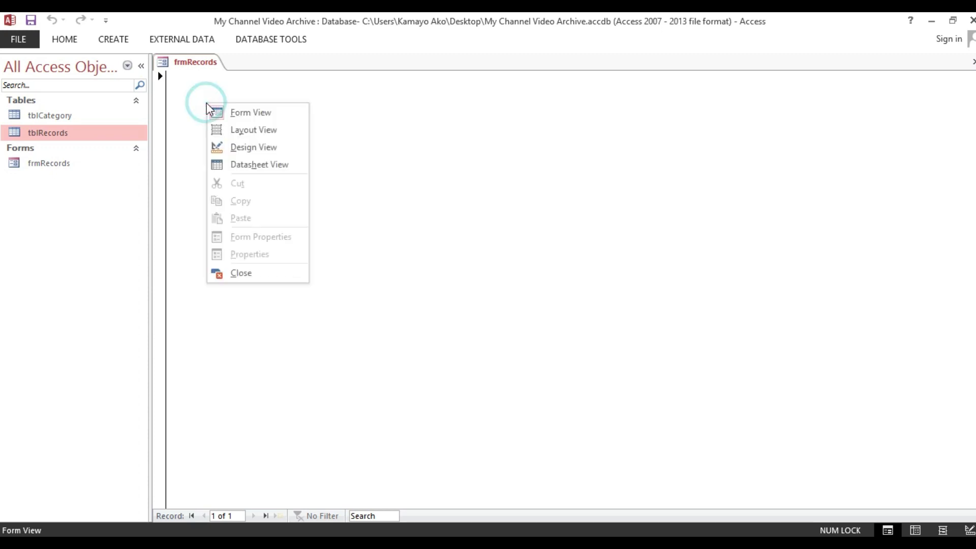
{"action": "left_click", "coordinate": [244, 148]}
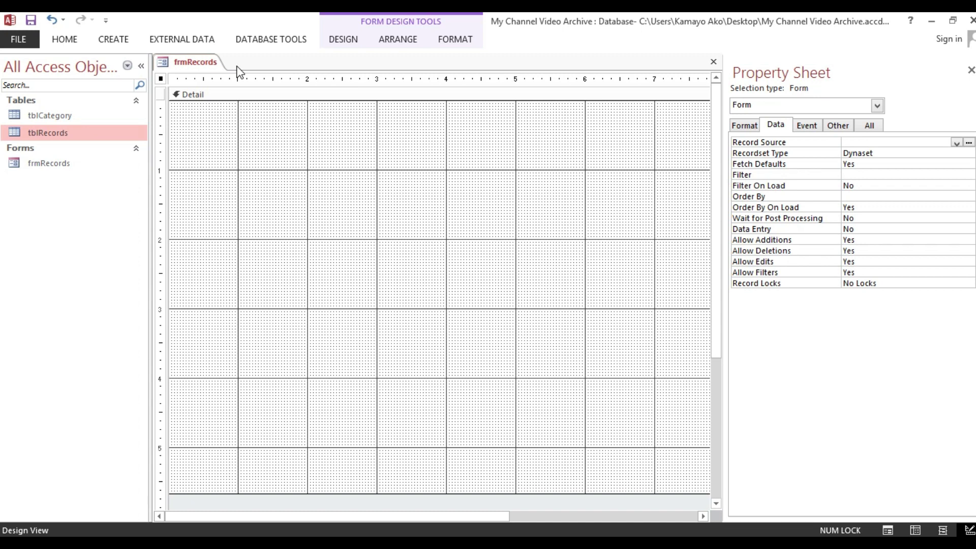
Step: Set the Caption property of the frmRecords form to "Record Details"
{"action": "left_click", "coordinate": [744, 126]}
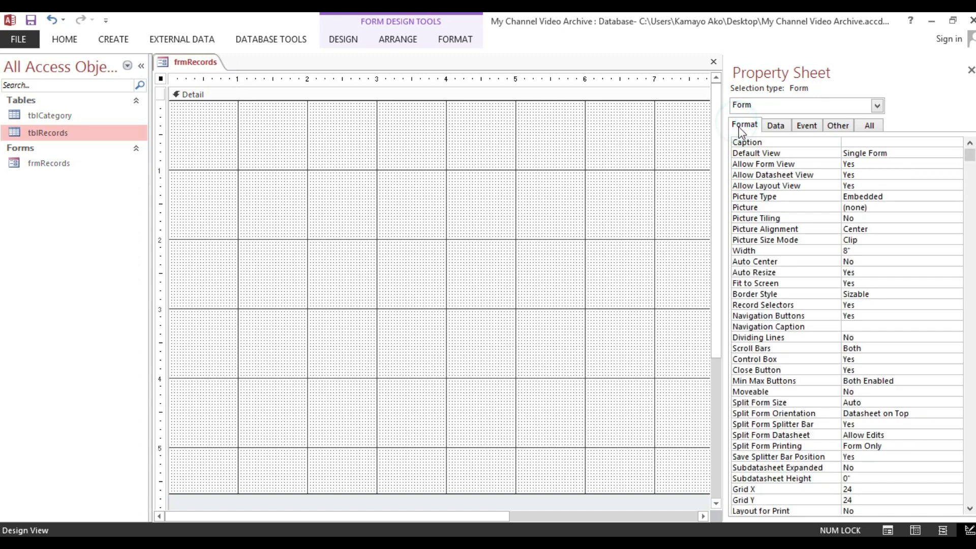
{"action": "left_click", "coordinate": [859, 142]}
{"action": "left_click", "coordinate": [870, 126]}
{"action": "left_click", "coordinate": [161, 78]}
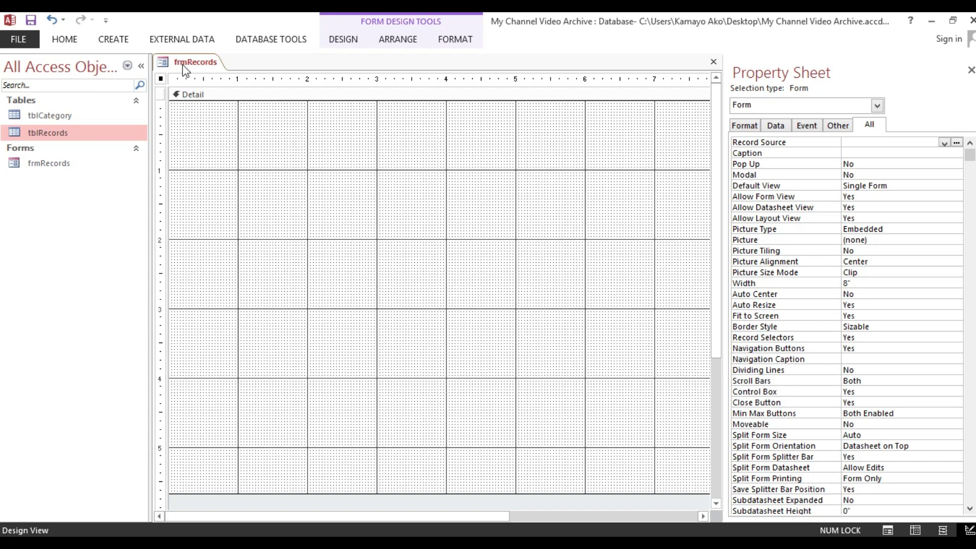
{"action": "left_click", "coordinate": [184, 69]}
{"action": "left_click", "coordinate": [744, 126]}
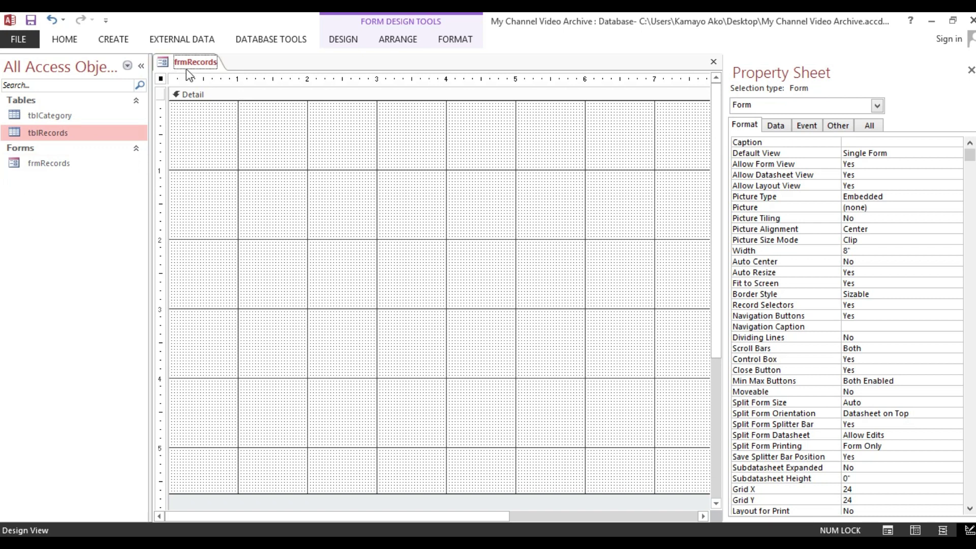
{"action": "left_click", "coordinate": [745, 144]}
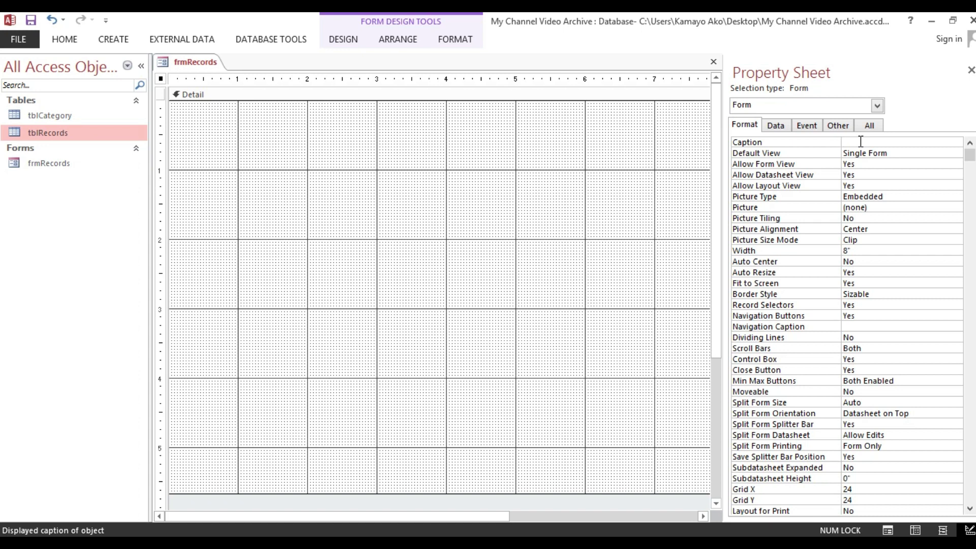
{"action": "type", "text": "Record Details"}
{"action": "key", "text": "Return"}
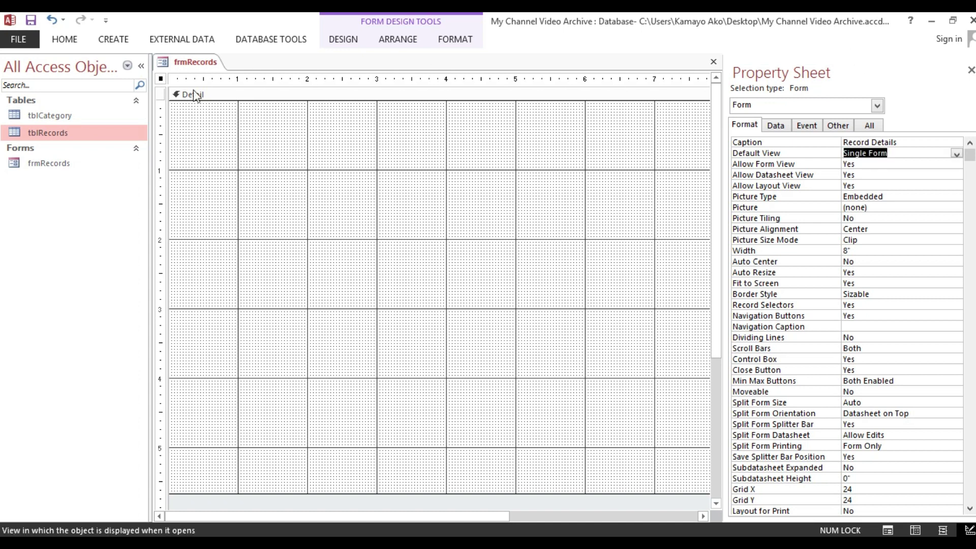
Step: Preview frmRecords in Form View to check its caption, then return to Design View
{"action": "left_click", "coordinate": [66, 40]}
{"action": "left_click", "coordinate": [15, 67]}
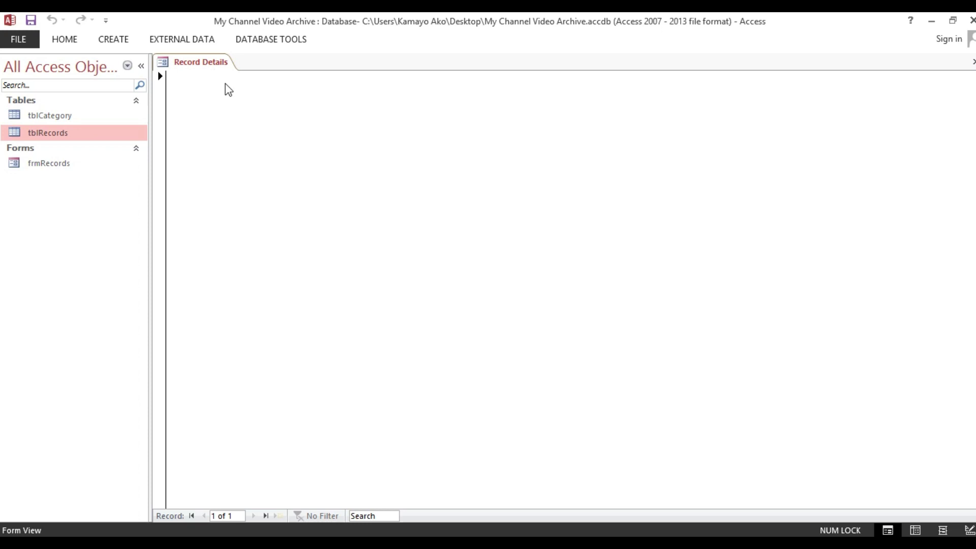
{"action": "right_click", "coordinate": [271, 148]}
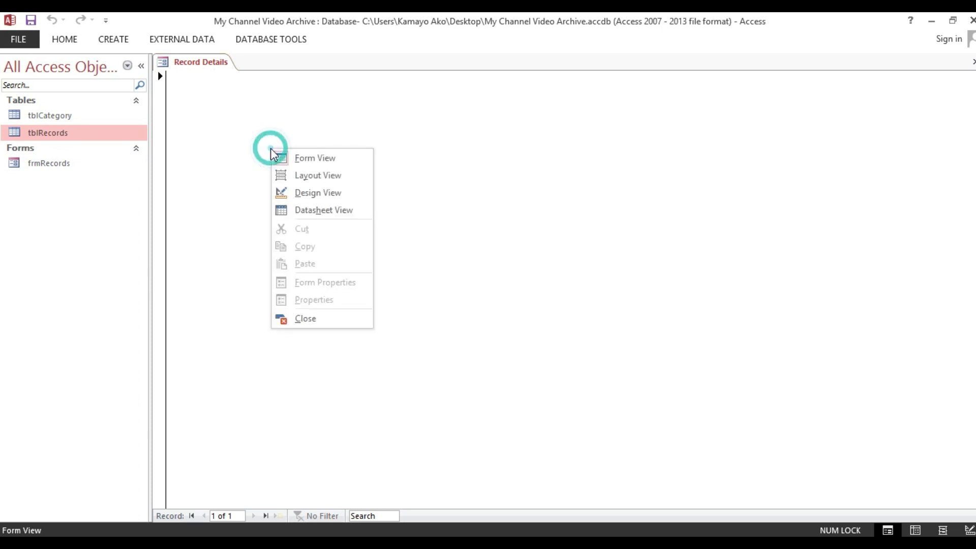
{"action": "left_click", "coordinate": [311, 194]}
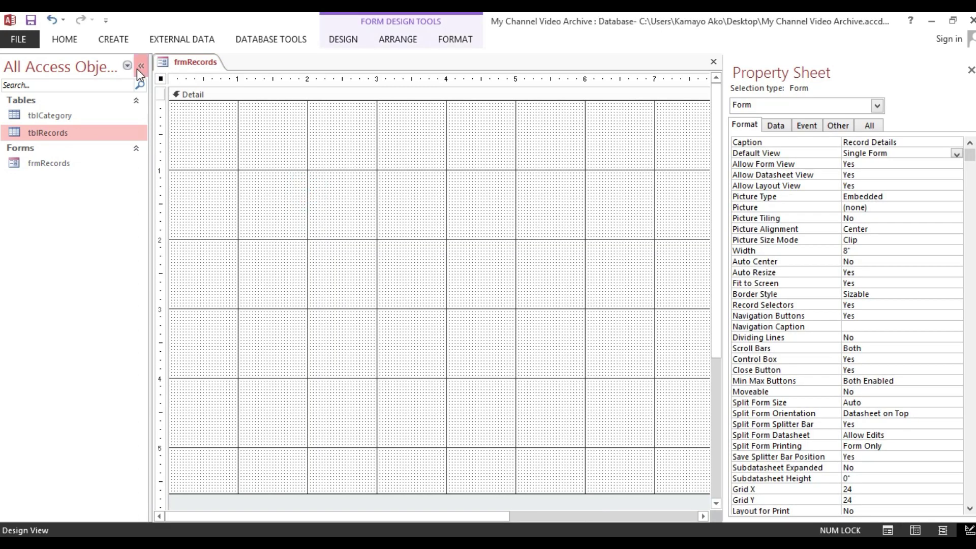
{"action": "left_click", "coordinate": [242, 129]}
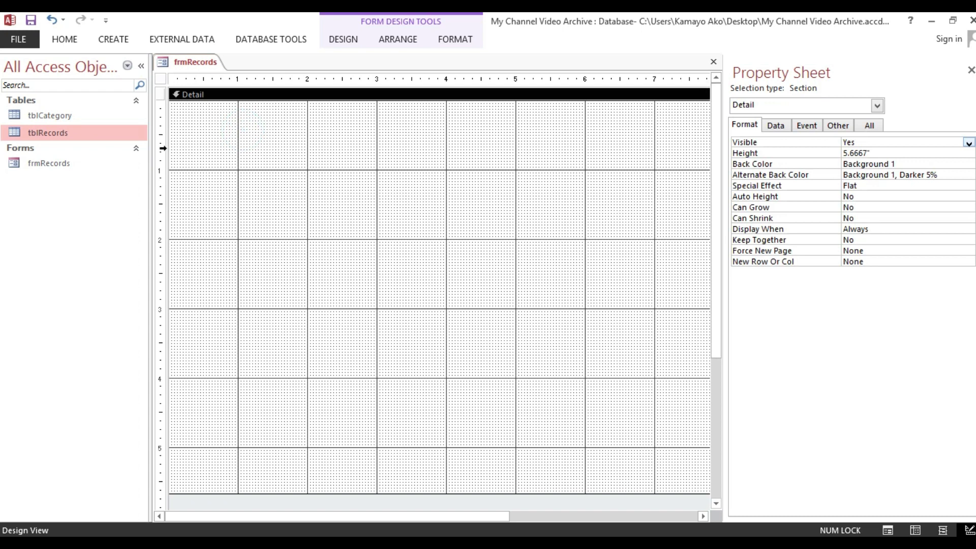
{"action": "left_click", "coordinate": [249, 147]}
{"action": "left_click_drag", "start_coordinate": [335, 123], "coordinate": [198, 315]}
{"action": "left_click_drag", "start_coordinate": [307, 120], "coordinate": [203, 157]}
{"action": "left_click", "coordinate": [161, 78]}
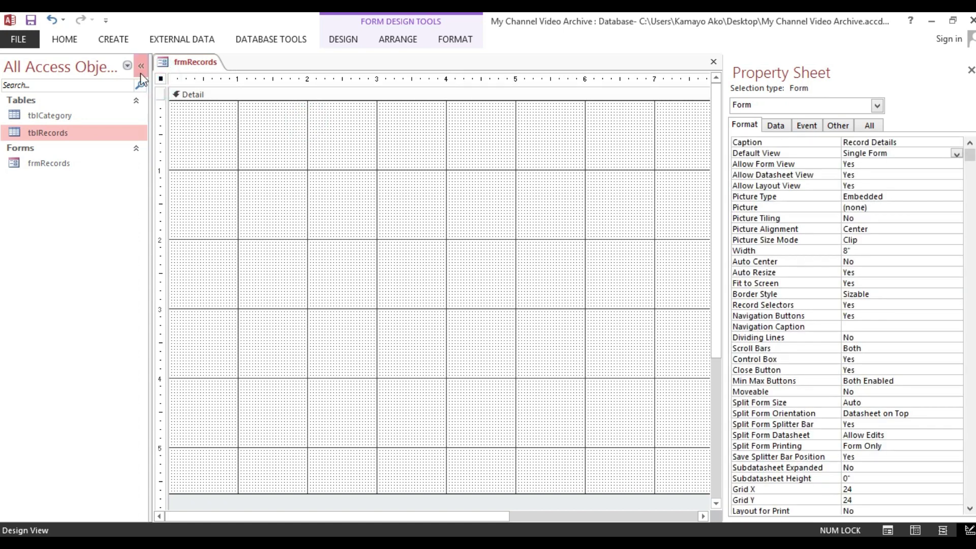
Step: Generate an automatic form from tblRecords, inspect the ID text box's data properties and display the form in Form View
{"action": "left_click", "coordinate": [113, 39]}
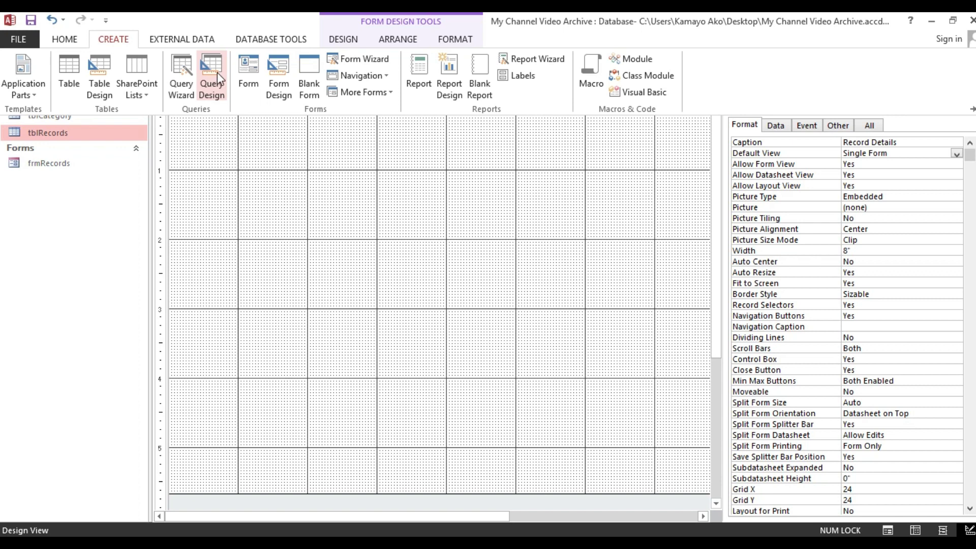
{"action": "left_click", "coordinate": [251, 67]}
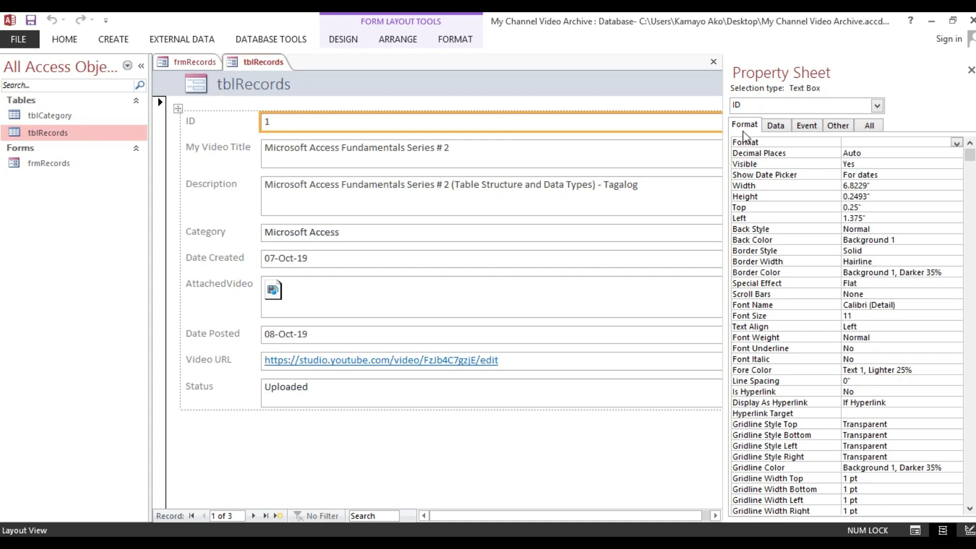
{"action": "left_click", "coordinate": [773, 126]}
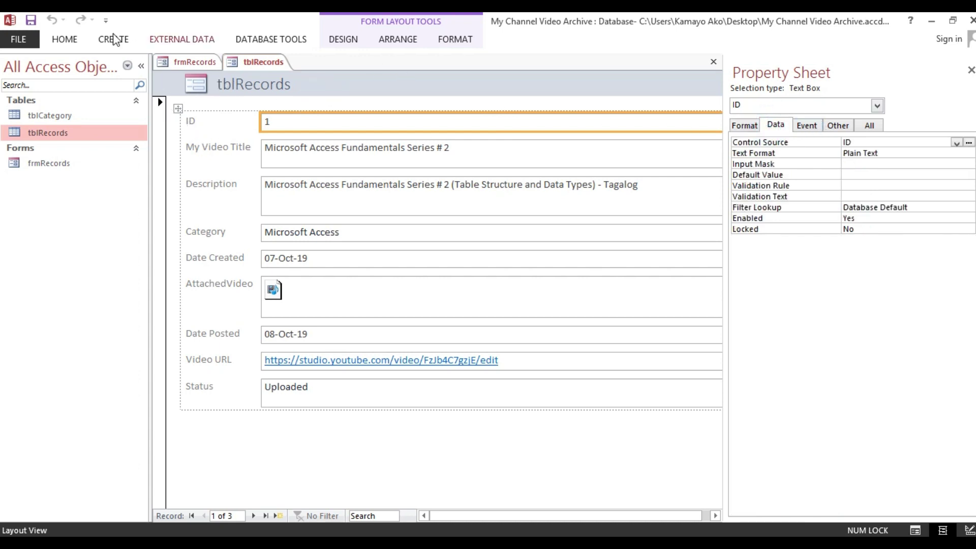
{"action": "left_click", "coordinate": [65, 39]}
{"action": "left_click", "coordinate": [20, 71]}
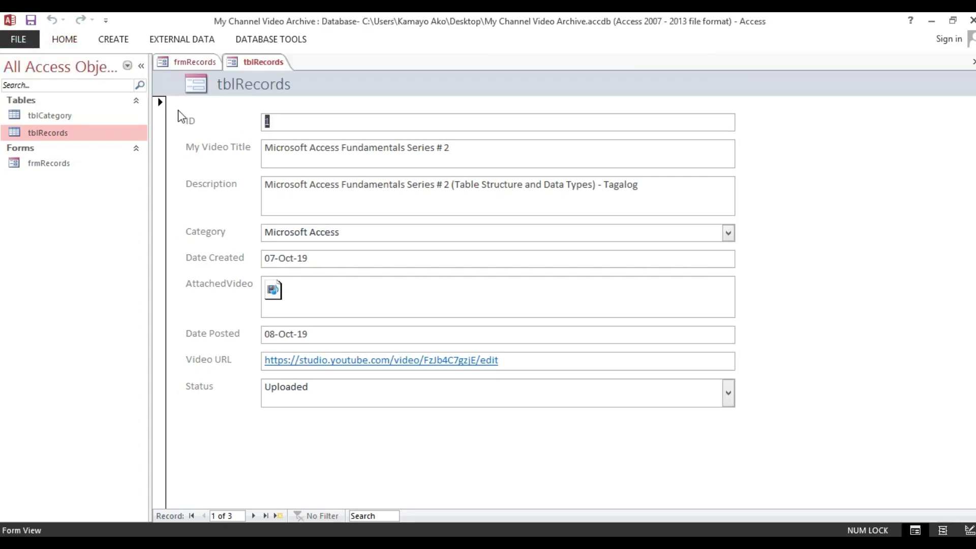
Step: Inspect the generated form's Record Source in Design View, then close that form without saving it
{"action": "right_click", "coordinate": [315, 88]}
{"action": "left_click", "coordinate": [345, 131]}
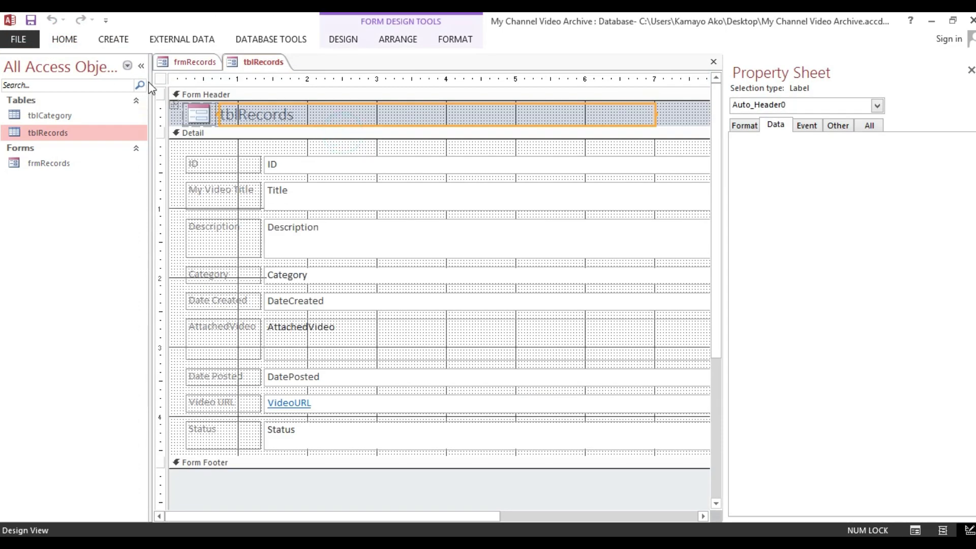
{"action": "left_click", "coordinate": [161, 78]}
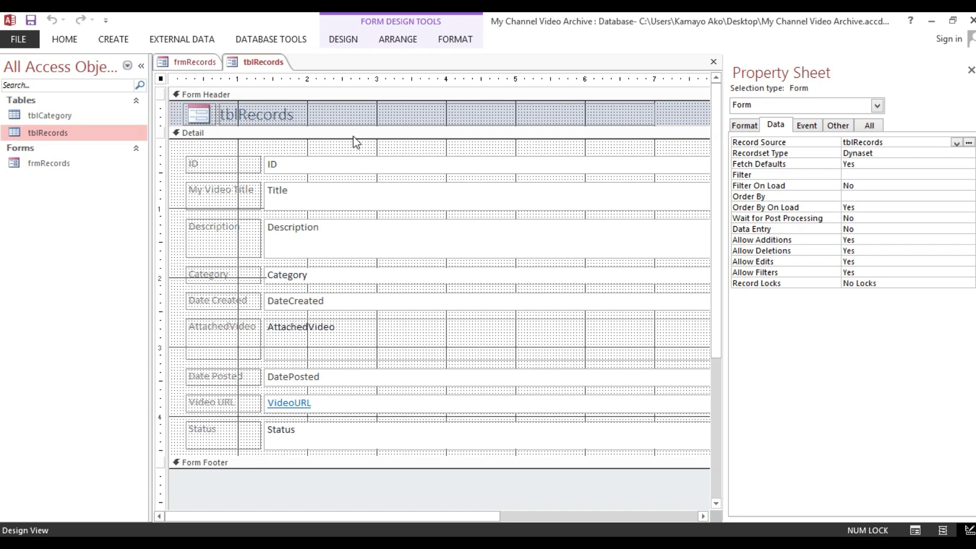
{"action": "left_click", "coordinate": [714, 62]}
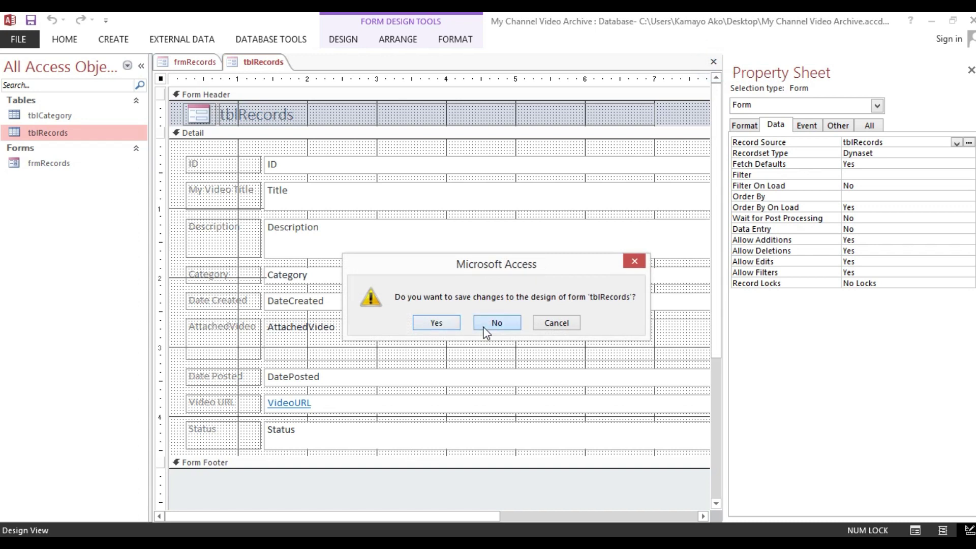
{"action": "left_click", "coordinate": [496, 324]}
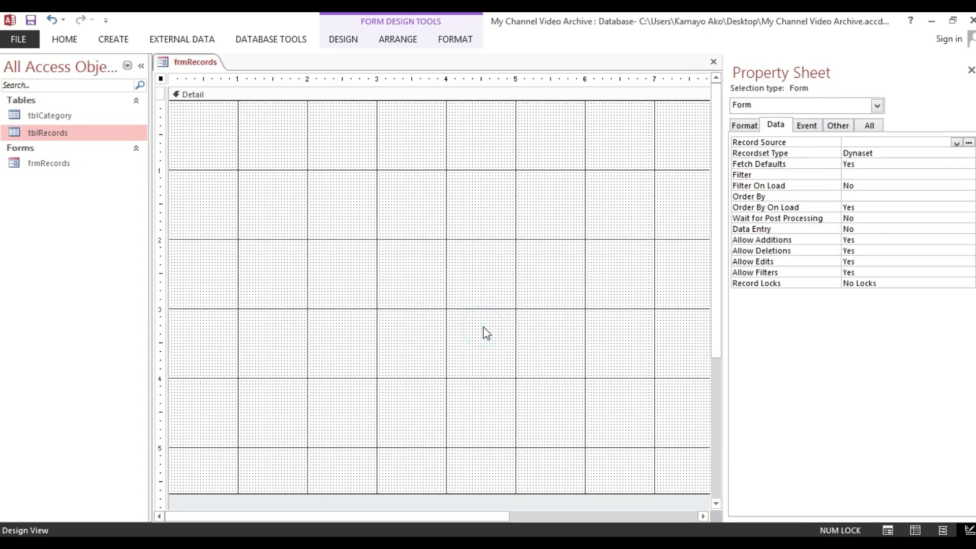
Step: Narrow the frmRecords form to about 6.9 inches wide and save it
{"action": "left_click_drag", "start_coordinate": [378, 520], "coordinate": [441, 518]}
{"action": "left_click_drag", "start_coordinate": [659, 244], "coordinate": [582, 244]}
{"action": "left_click_drag", "start_coordinate": [513, 516], "coordinate": [447, 517]}
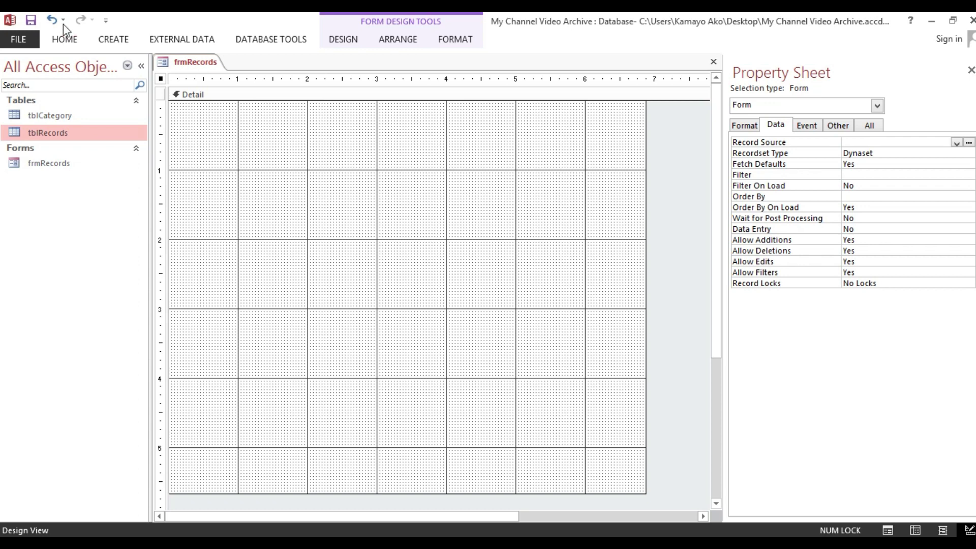
{"action": "left_click", "coordinate": [31, 20]}
Step: Set the Record Source property of the frmRecords form to tblRecords
{"action": "left_click", "coordinate": [748, 146]}
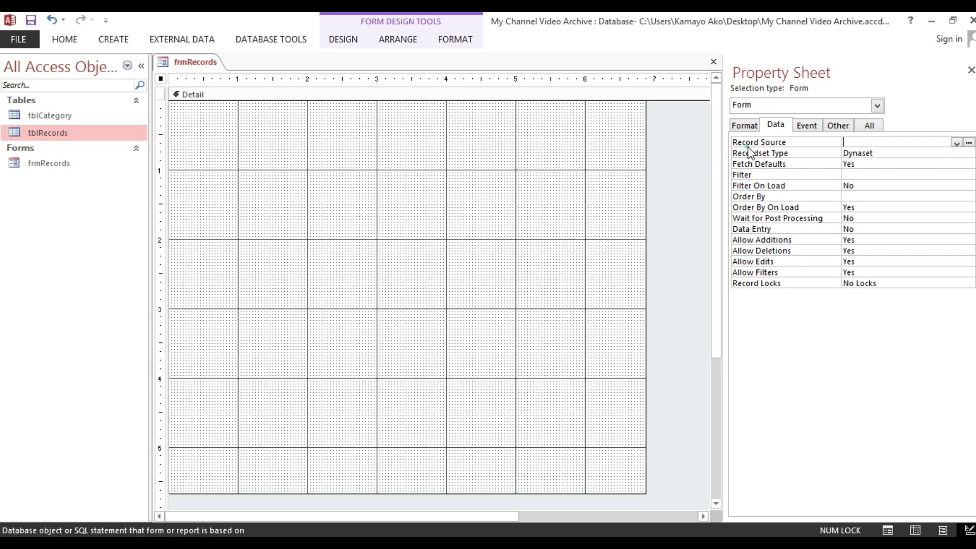
{"action": "left_click", "coordinate": [957, 143]}
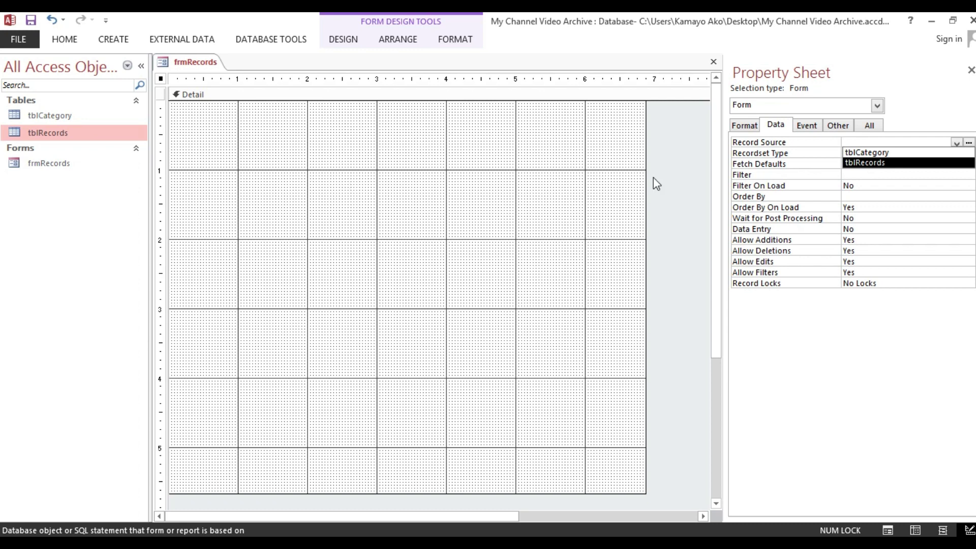
{"action": "left_click", "coordinate": [862, 164]}
{"action": "left_click", "coordinate": [865, 151]}
{"action": "left_click", "coordinate": [537, 139]}
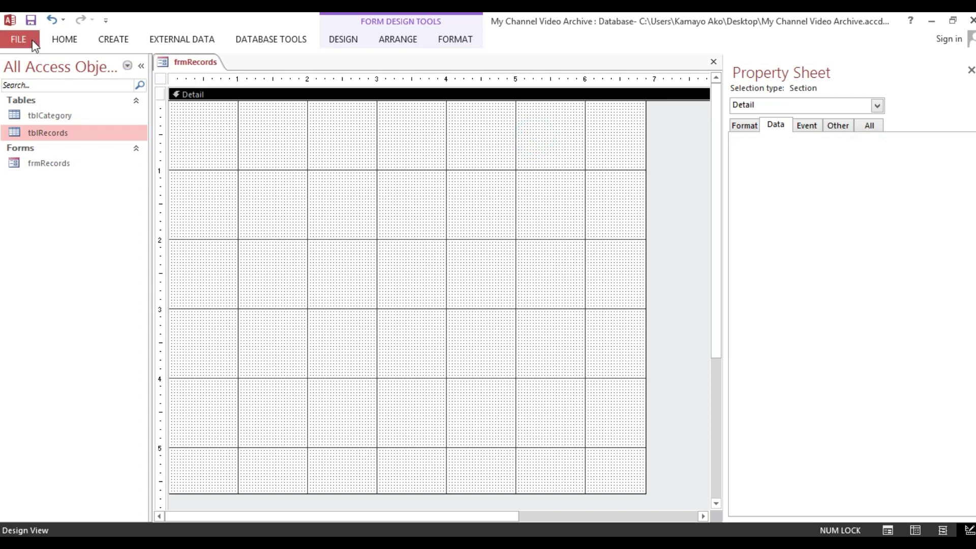
Step: Preview the form bound to tblRecords in Form View, then return to Design View
{"action": "left_click", "coordinate": [64, 38]}
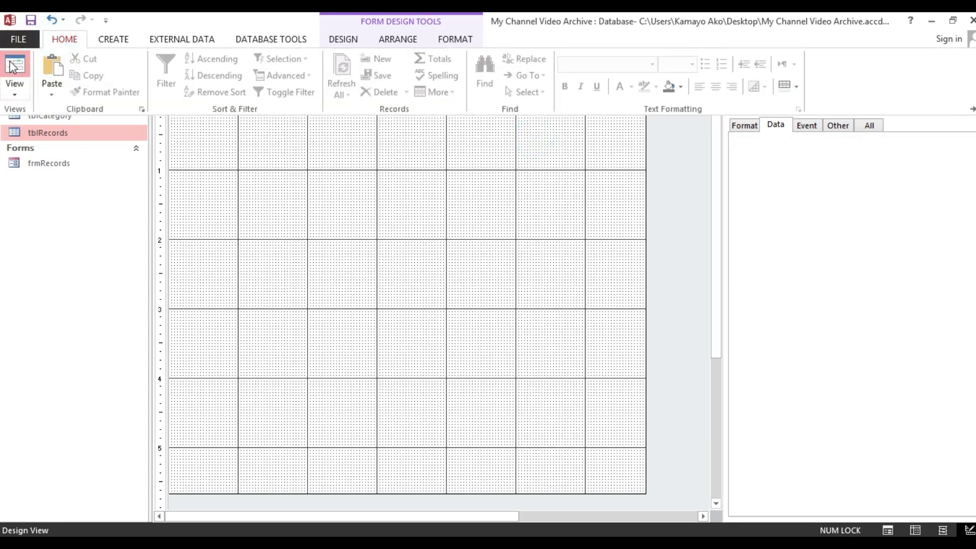
{"action": "left_click", "coordinate": [14, 69]}
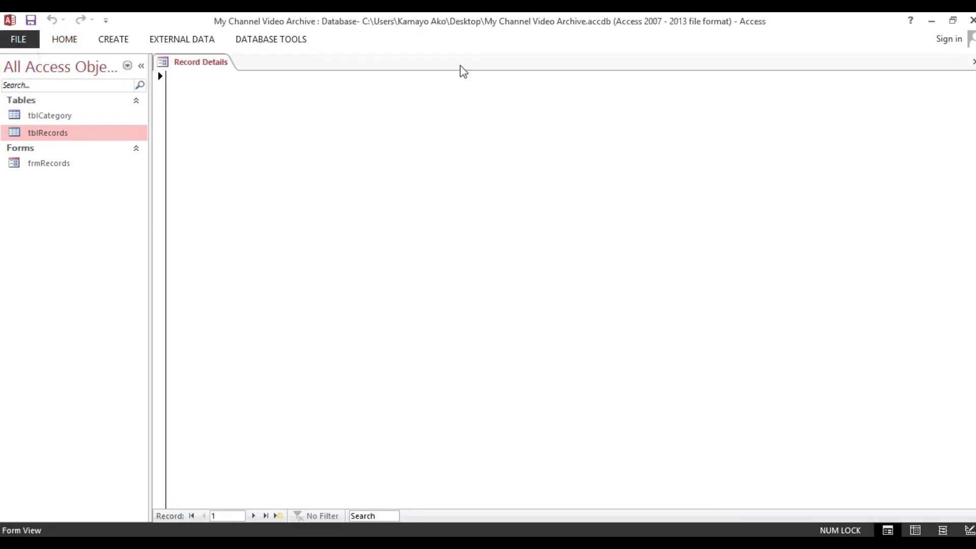
{"action": "right_click", "coordinate": [449, 128]}
{"action": "left_click", "coordinate": [463, 168]}
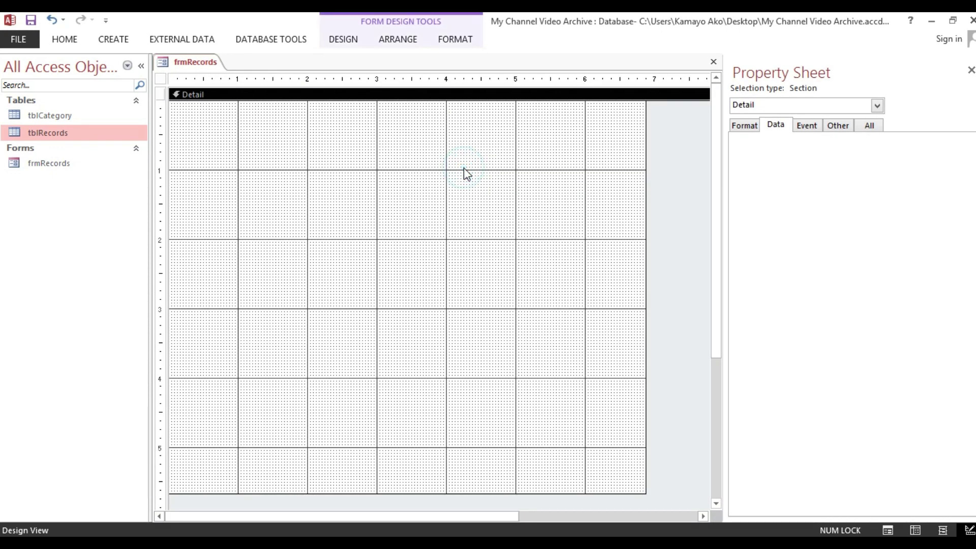
Step: Select the whole form and check its Record Source property
{"action": "left_click", "coordinate": [161, 78]}
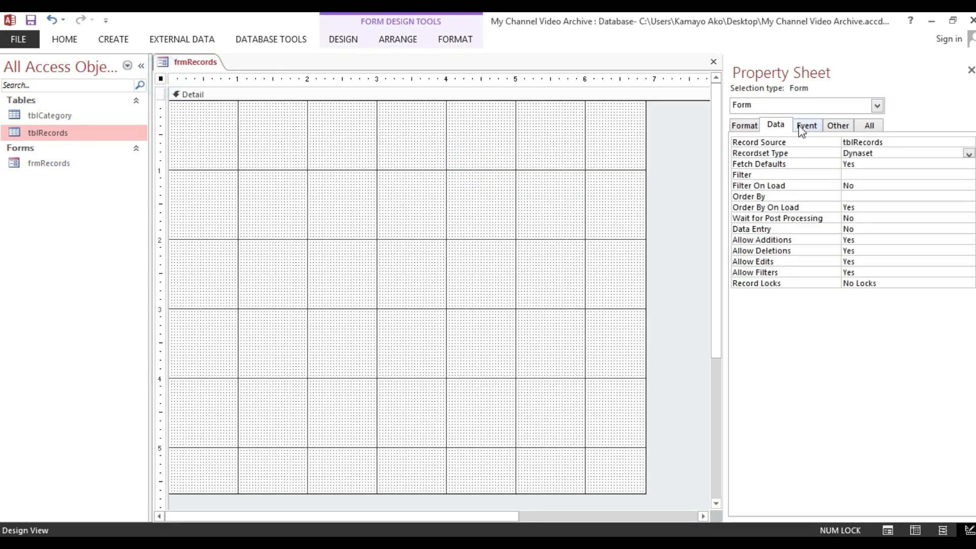
{"action": "left_click", "coordinate": [922, 143]}
{"action": "left_click_drag", "start_coordinate": [921, 144], "coordinate": [816, 144]}
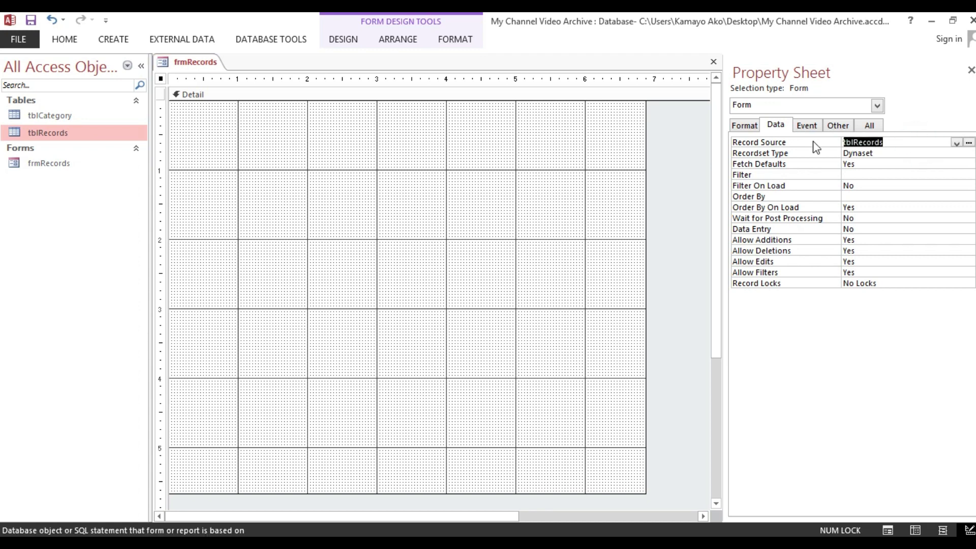
Step: Open the tblRecords table in Datasheet View to review its records, then close it
{"action": "right_click", "coordinate": [44, 135]}
{"action": "left_click", "coordinate": [31, 130]}
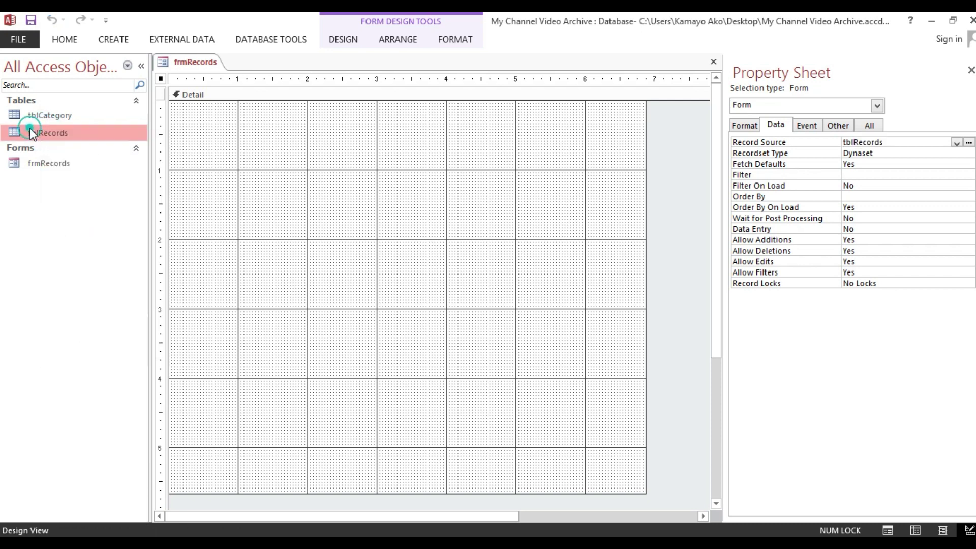
{"action": "double_click", "coordinate": [30, 131]}
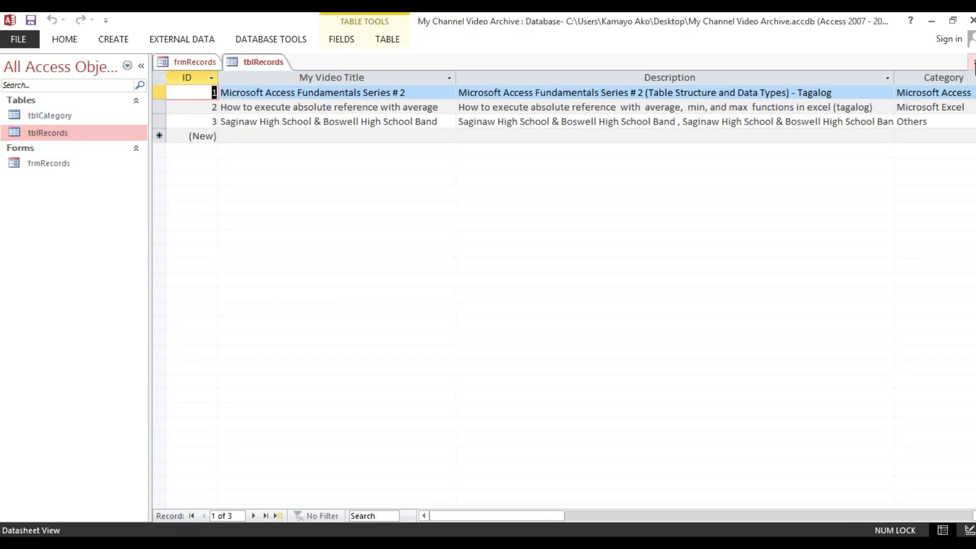
{"action": "left_click", "coordinate": [353, 92]}
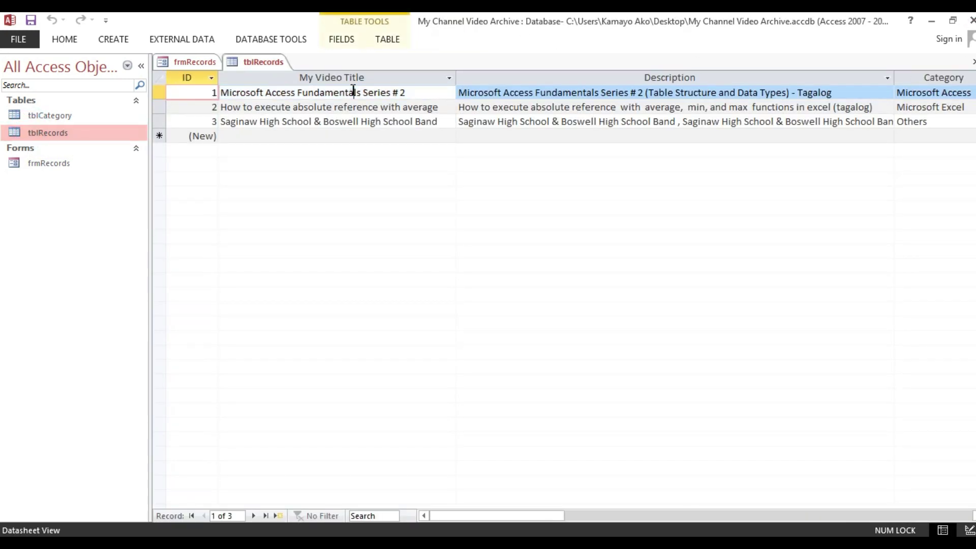
{"action": "left_click", "coordinate": [969, 60]}
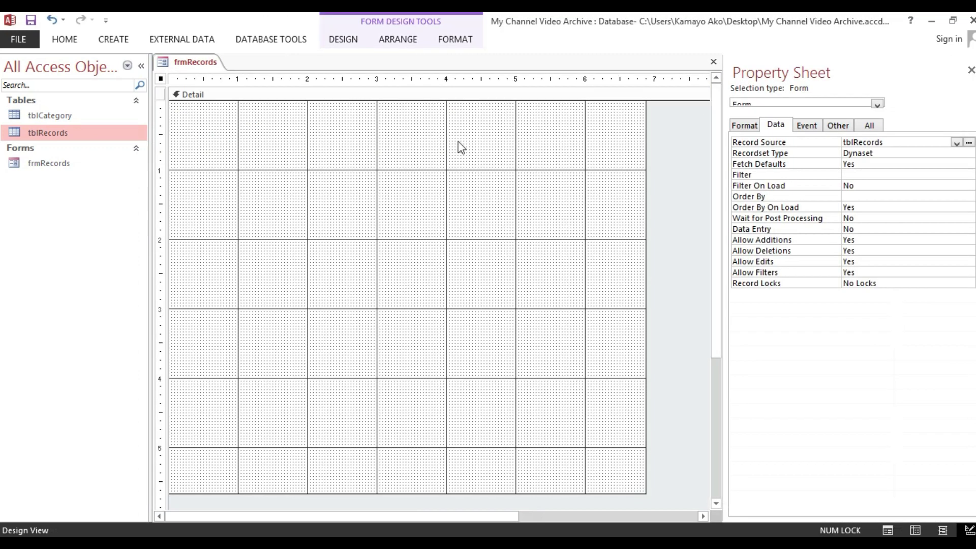
Step: Reselect the whole form, hide the Property Sheet and reopen it for the form
{"action": "left_click_drag", "start_coordinate": [200, 120], "coordinate": [616, 443]}
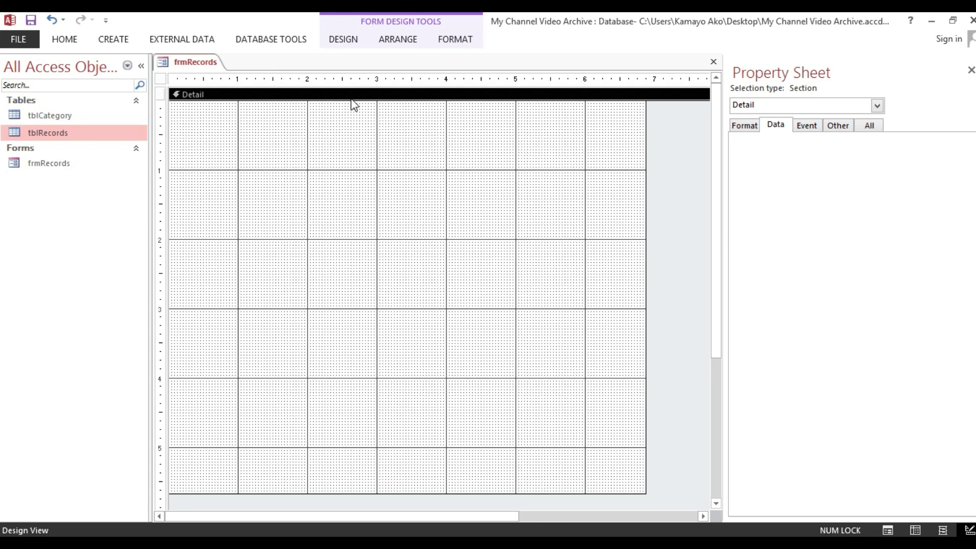
{"action": "left_click", "coordinate": [159, 78]}
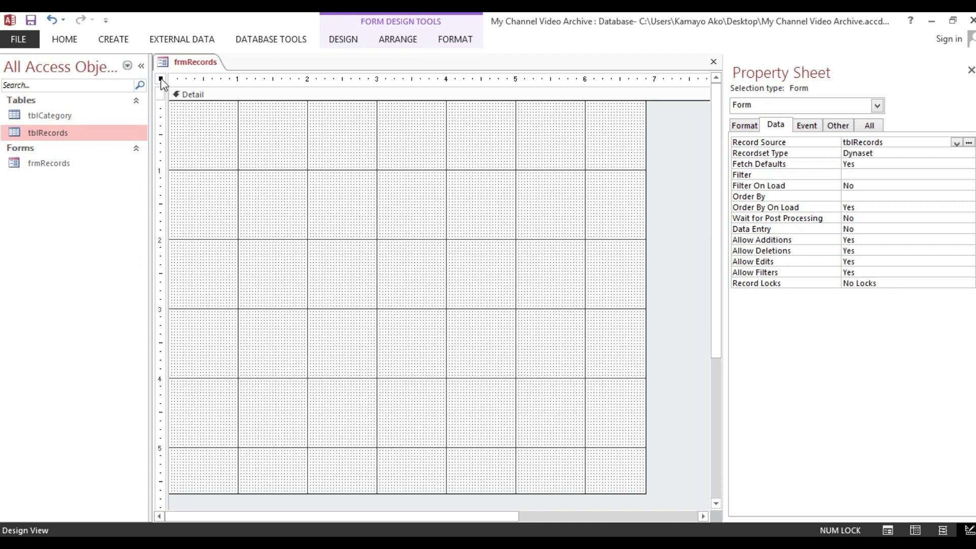
{"action": "left_click", "coordinate": [343, 41]}
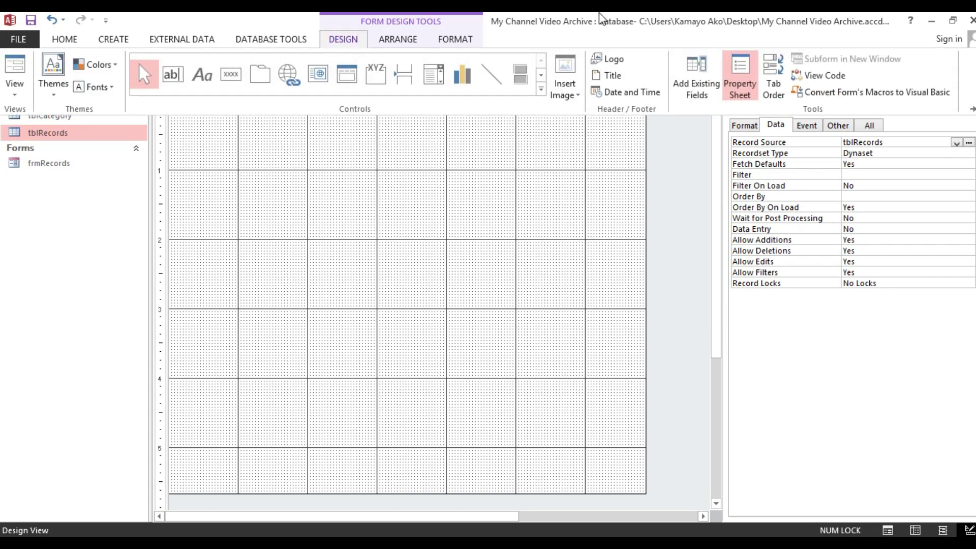
{"action": "left_click", "coordinate": [744, 76]}
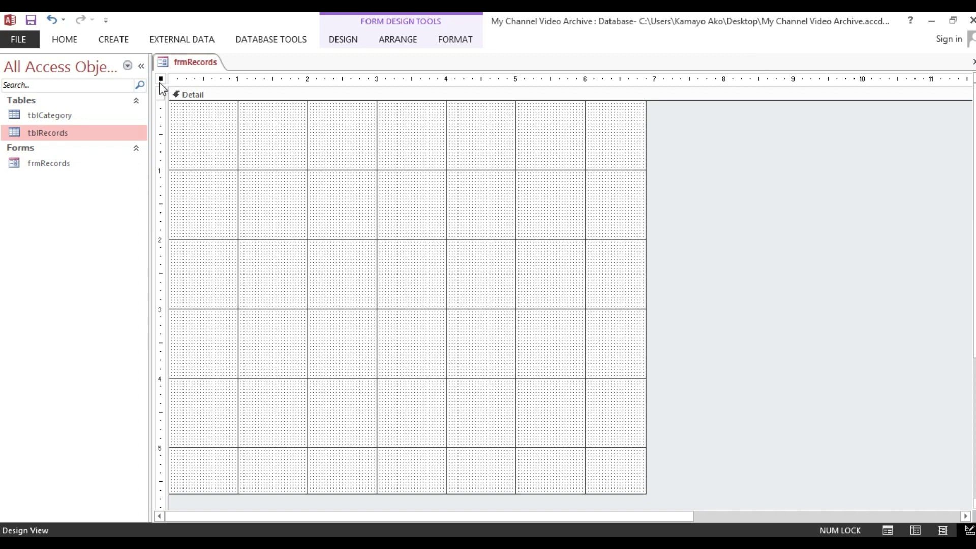
{"action": "double_click", "coordinate": [160, 79]}
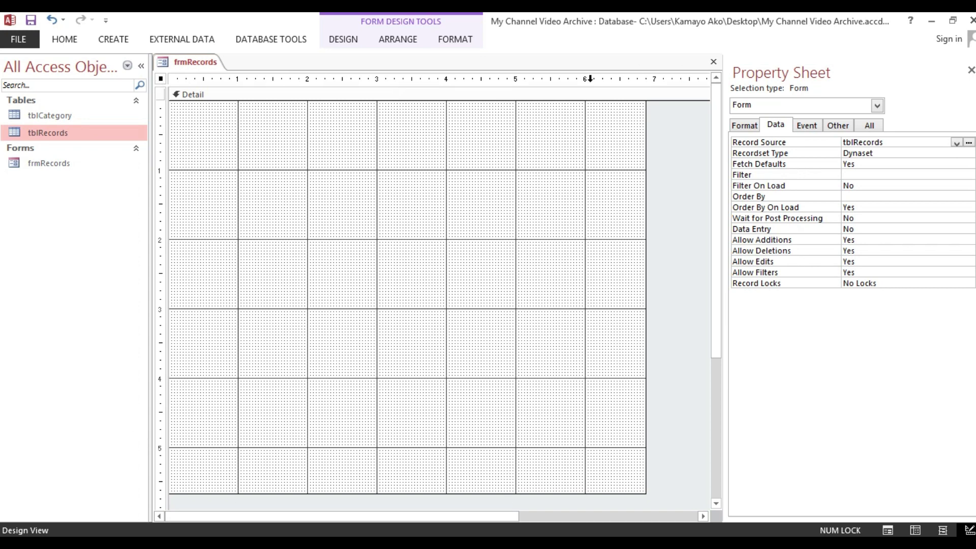
Step: Examine the form's format properties, including Picture Type, Auto Resize and Record Selectors
{"action": "left_click", "coordinate": [750, 127]}
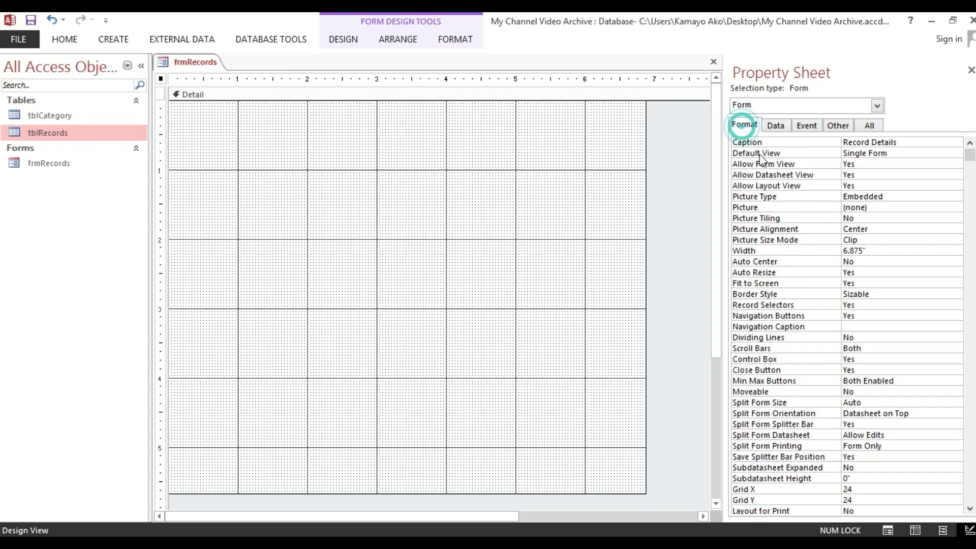
{"action": "left_click", "coordinate": [872, 162]}
{"action": "left_click", "coordinate": [884, 198]}
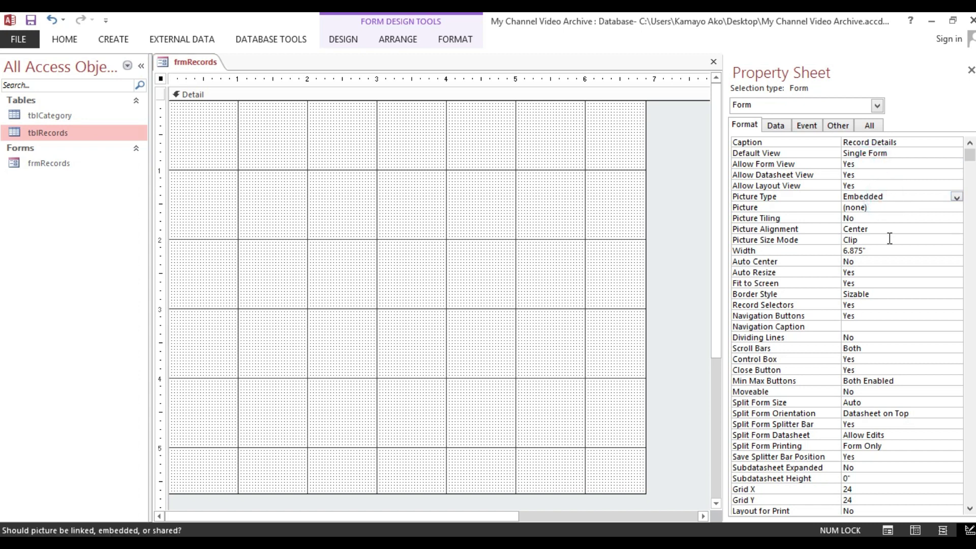
{"action": "left_click", "coordinate": [889, 220]}
{"action": "left_click", "coordinate": [874, 270]}
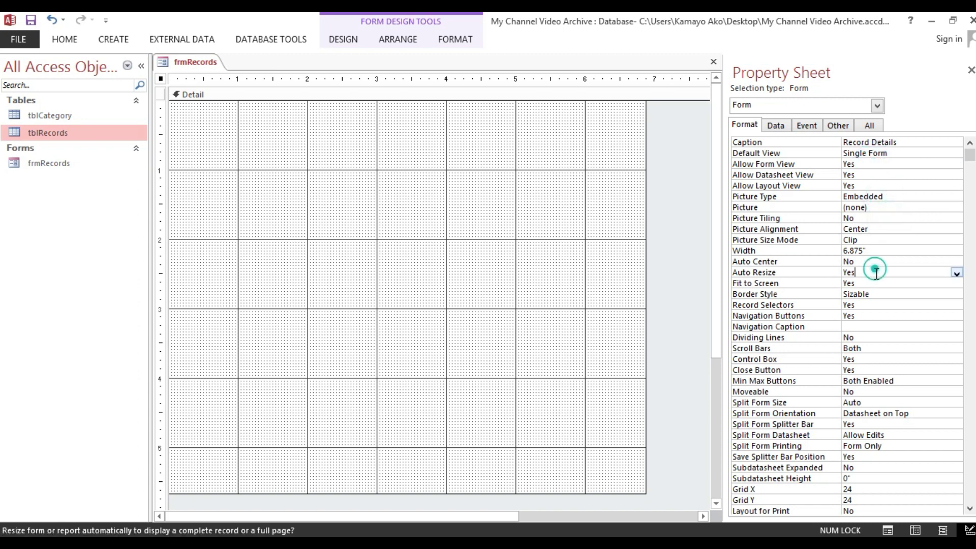
{"action": "left_click", "coordinate": [876, 305]}
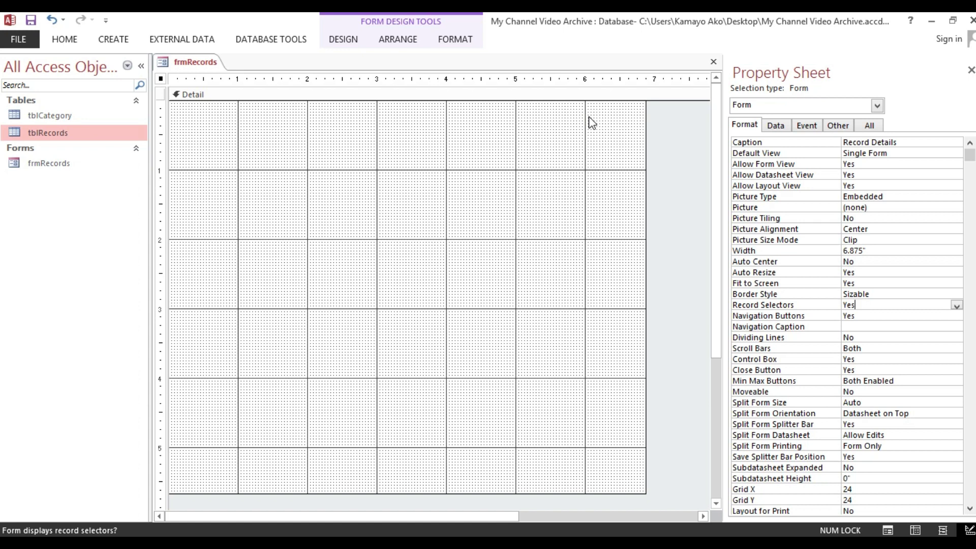
Step: Select the whole form and check the Record Source among its data properties
{"action": "left_click", "coordinate": [346, 39]}
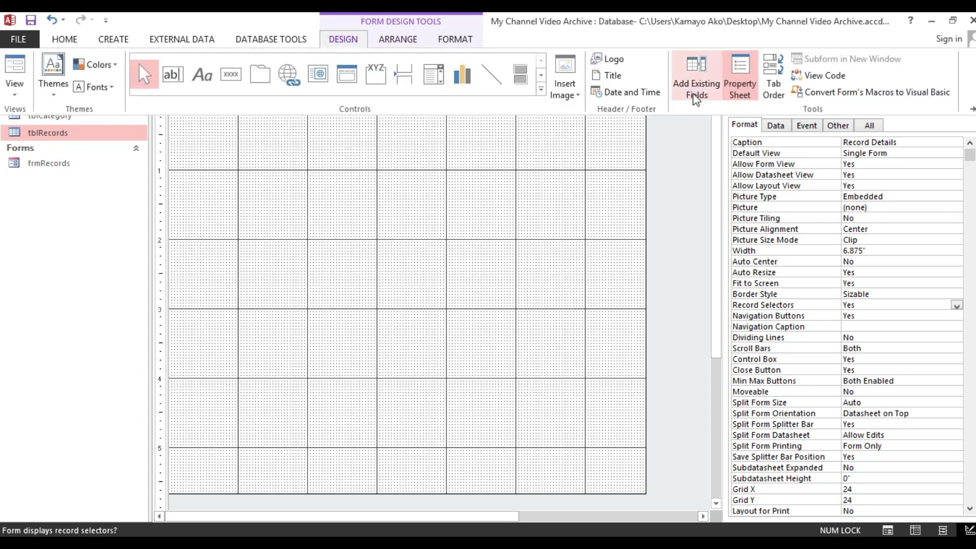
{"action": "left_click", "coordinate": [587, 148]}
{"action": "left_click", "coordinate": [162, 80]}
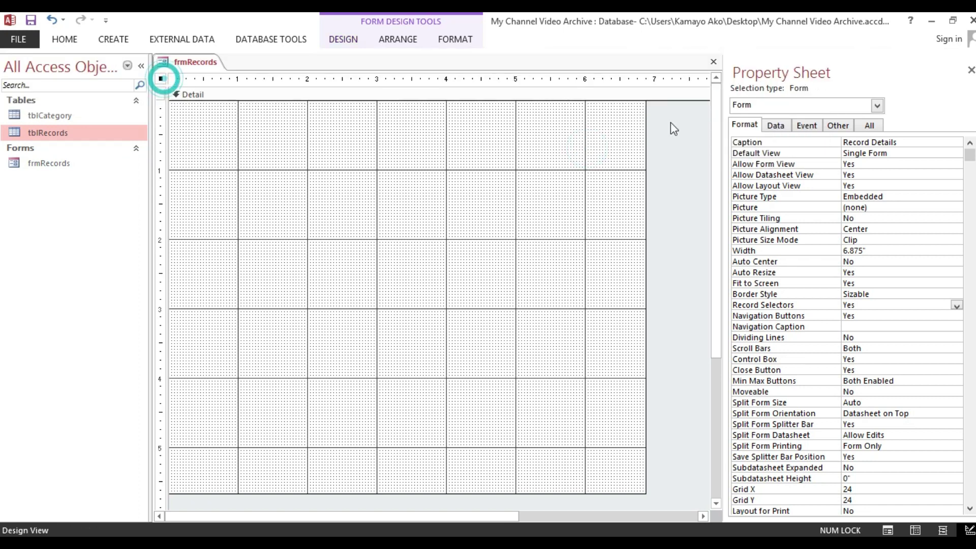
{"action": "left_click", "coordinate": [776, 126]}
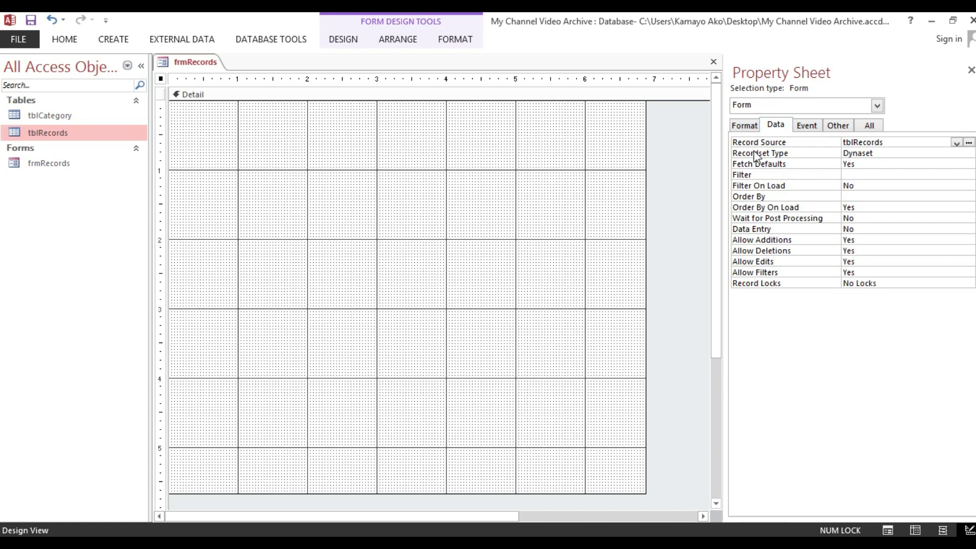
{"action": "left_click", "coordinate": [920, 141]}
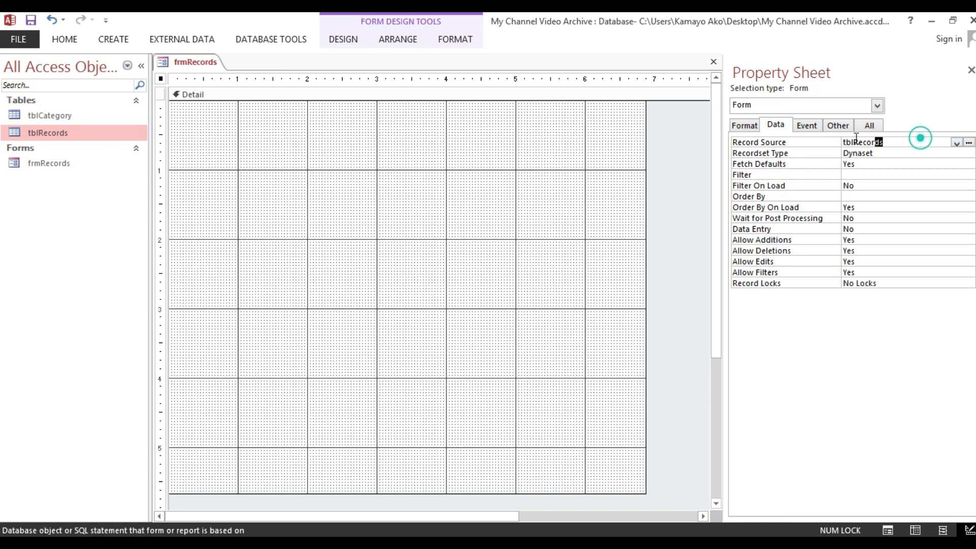
Step: Show the list of existing fields and add the ID field to the form's Detail section
{"action": "left_click", "coordinate": [343, 40]}
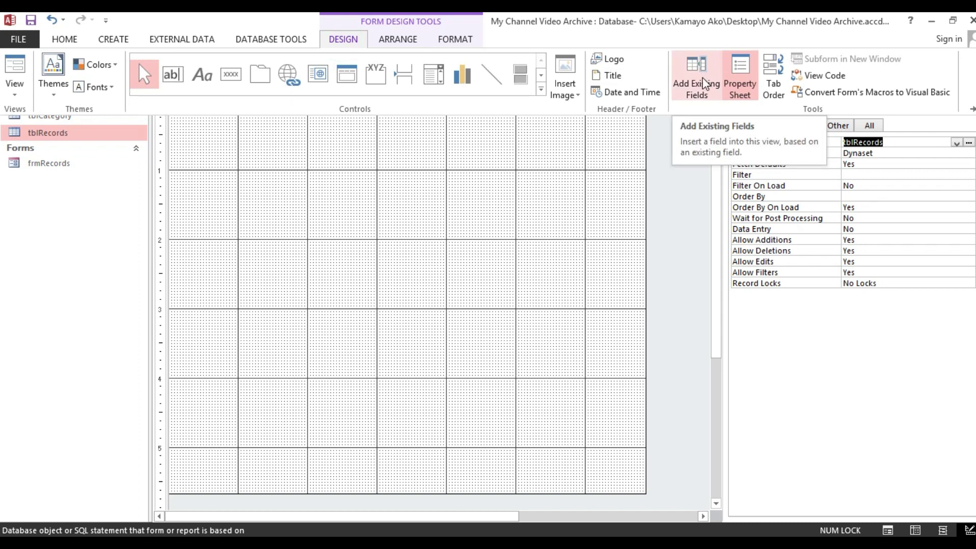
{"action": "left_click", "coordinate": [705, 83]}
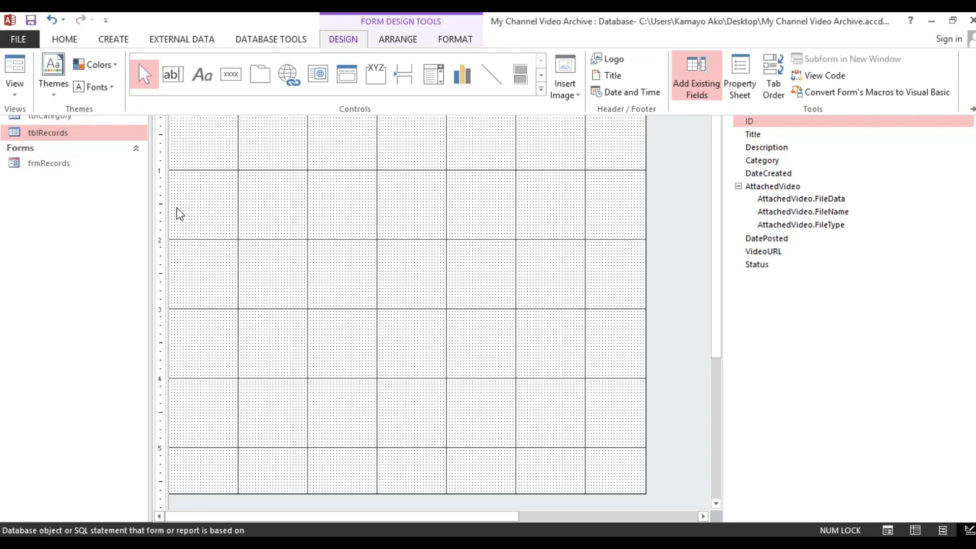
{"action": "left_click", "coordinate": [412, 160]}
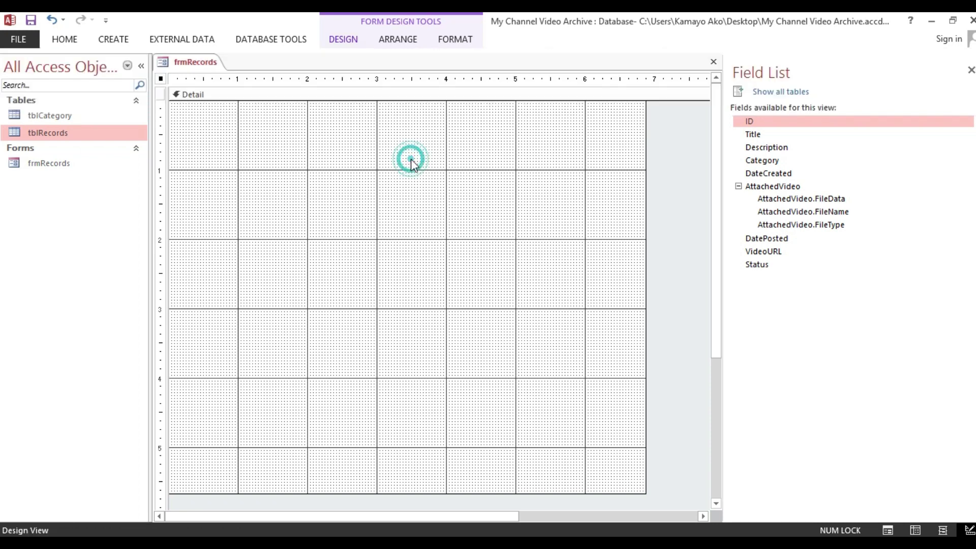
{"action": "left_click", "coordinate": [757, 123]}
{"action": "left_click_drag", "start_coordinate": [759, 127], "coordinate": [261, 146]}
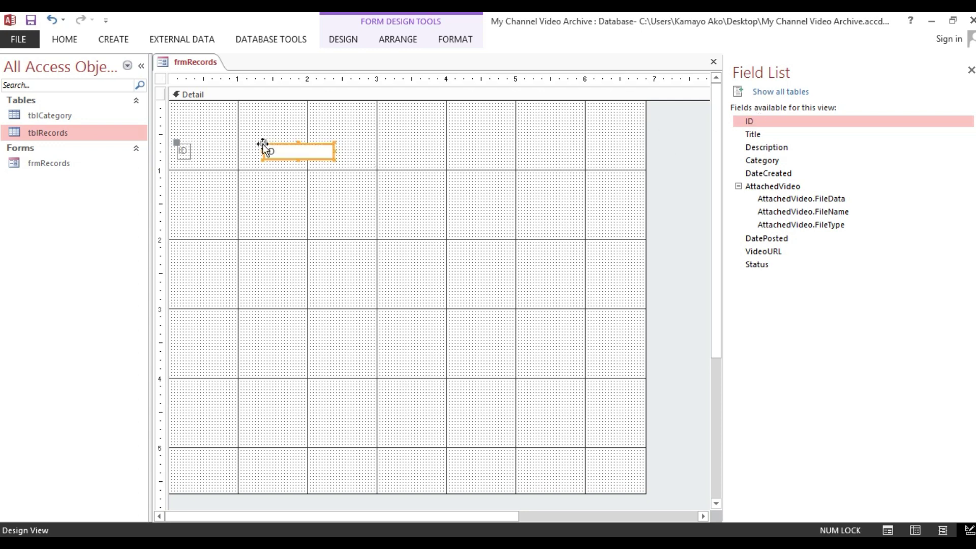
Step: Move the ID text box and its label together up near the Detail section's upper edge, with the text box starting at about 1.5 inches
{"action": "left_click_drag", "start_coordinate": [183, 205], "coordinate": [308, 133]}
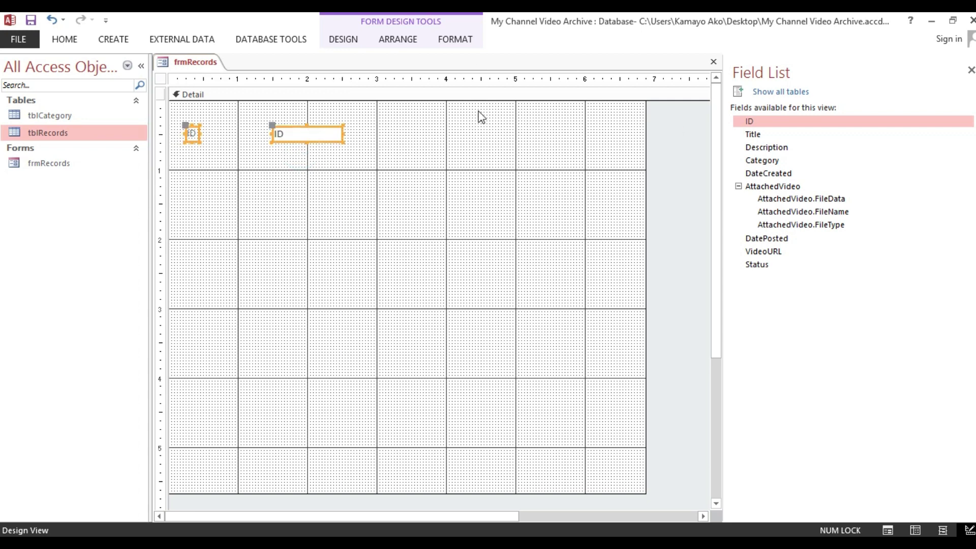
{"action": "left_click", "coordinate": [408, 107]}
{"action": "left_click_drag", "start_coordinate": [178, 169], "coordinate": [307, 128]}
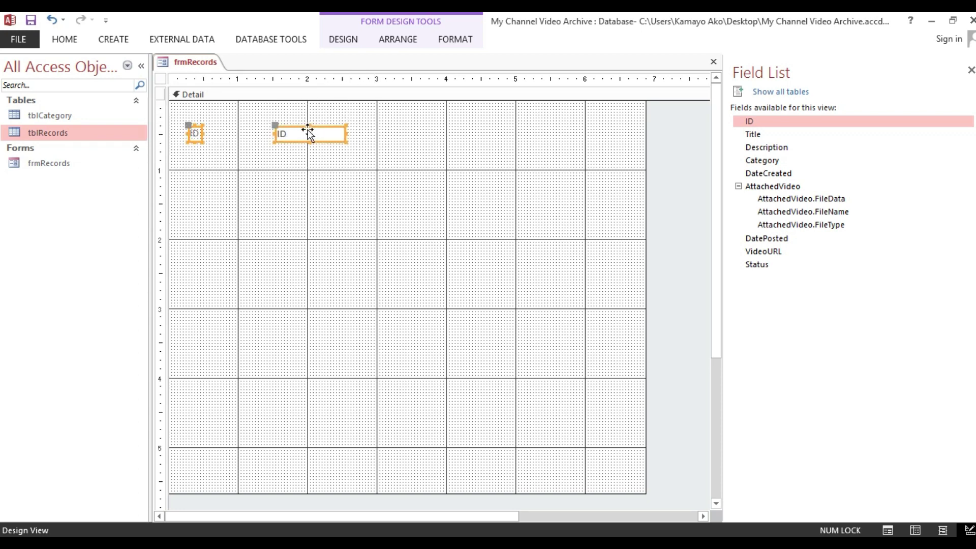
{"action": "left_click", "coordinate": [331, 165]}
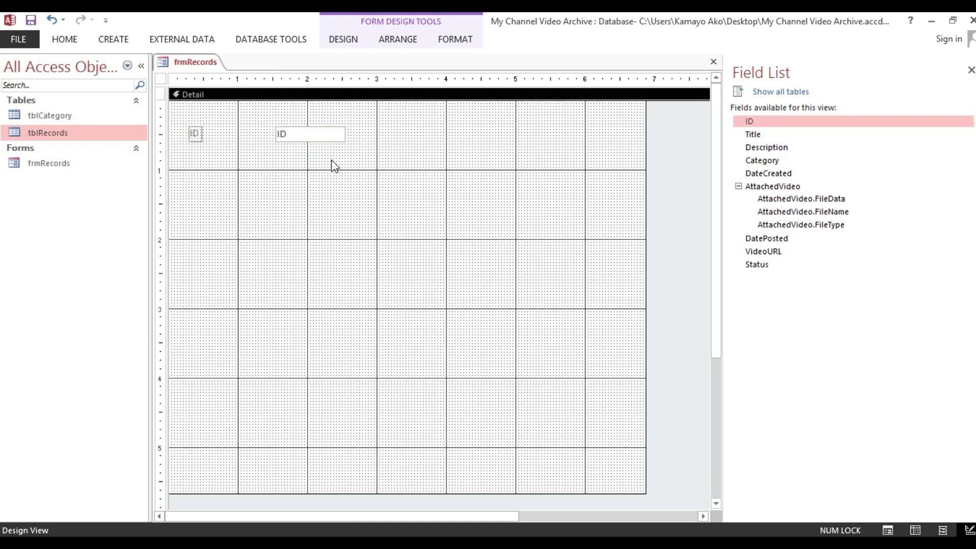
Step: Switch the form to Form View to check how the ID field displays
{"action": "left_click", "coordinate": [74, 41]}
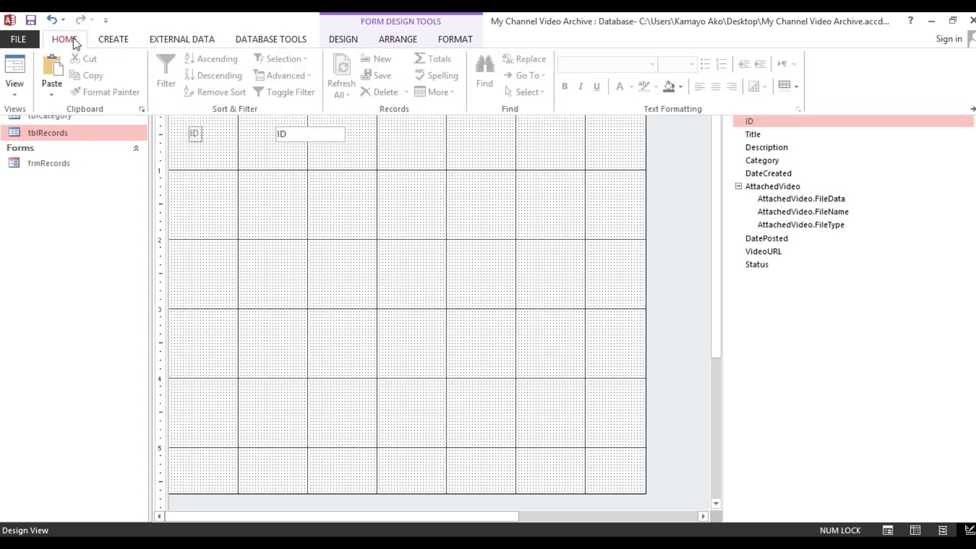
{"action": "left_click", "coordinate": [18, 65]}
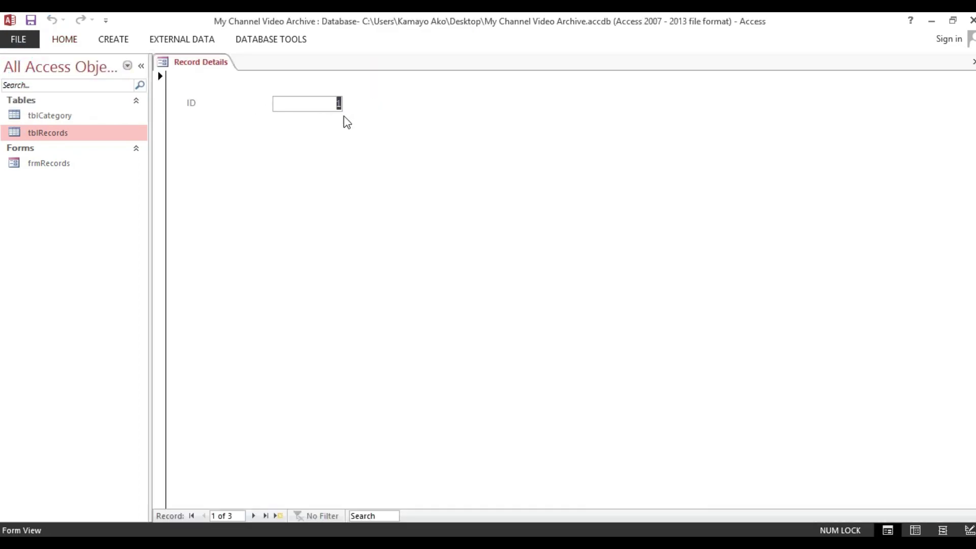
{"action": "left_click", "coordinate": [396, 102]}
Step: Open the tblRecords table to check the first record's ID, then close the table
{"action": "double_click", "coordinate": [53, 133]}
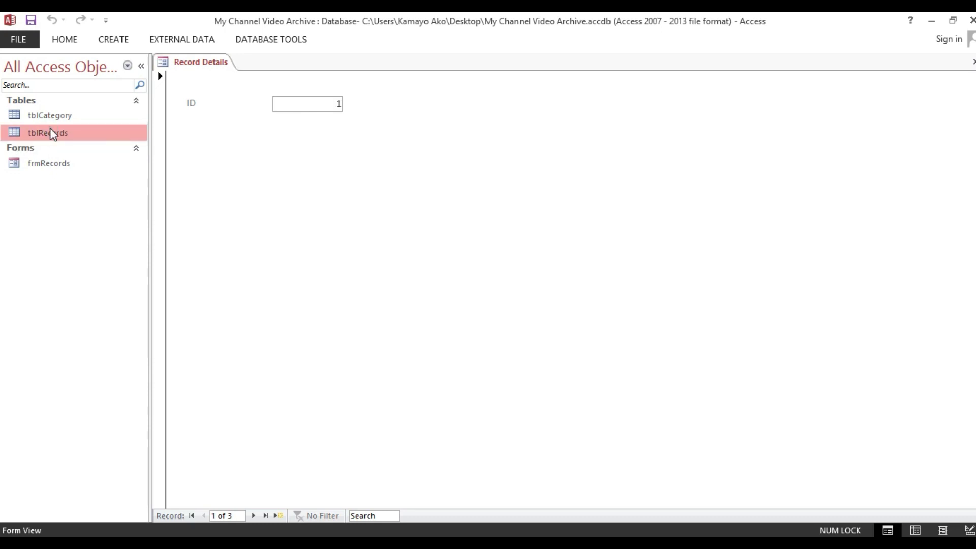
{"action": "left_click", "coordinate": [162, 91]}
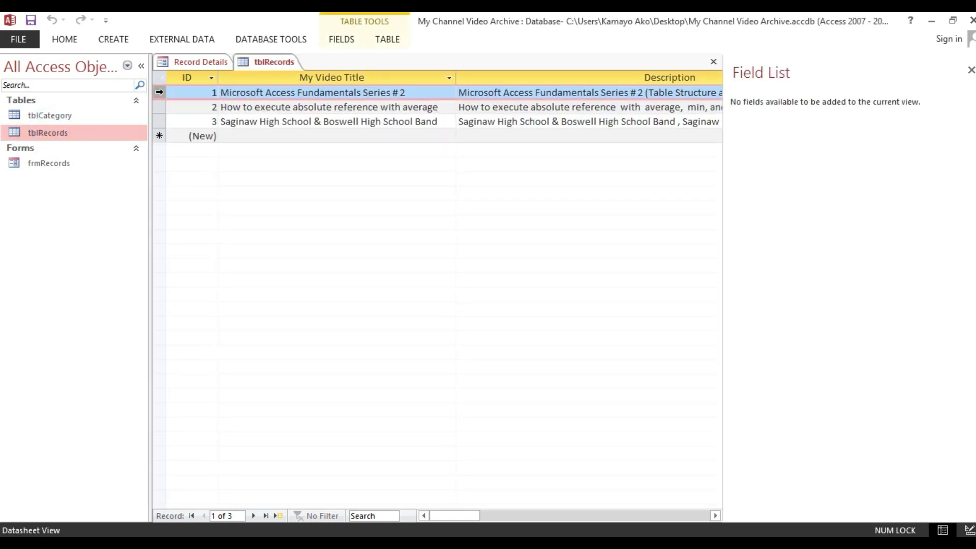
{"action": "left_click", "coordinate": [208, 92]}
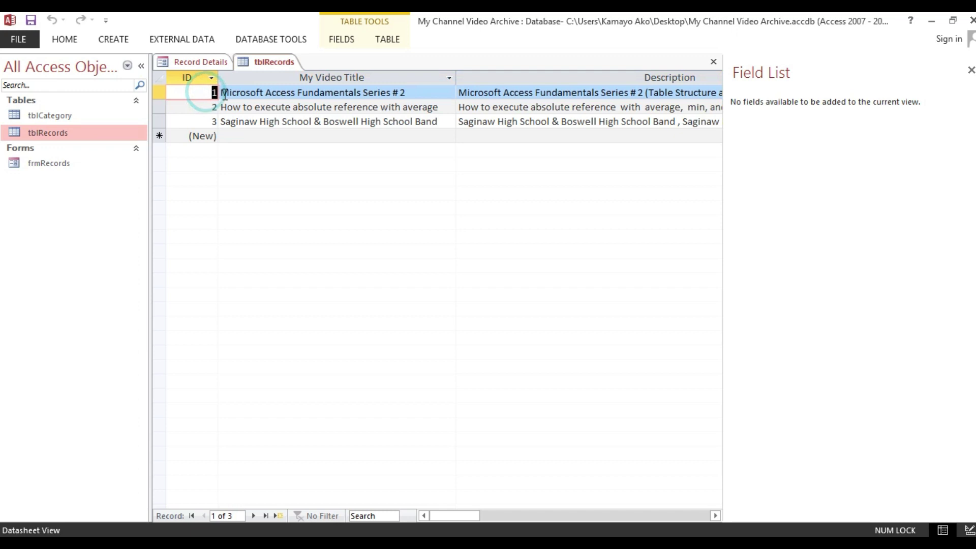
{"action": "left_click", "coordinate": [713, 61]}
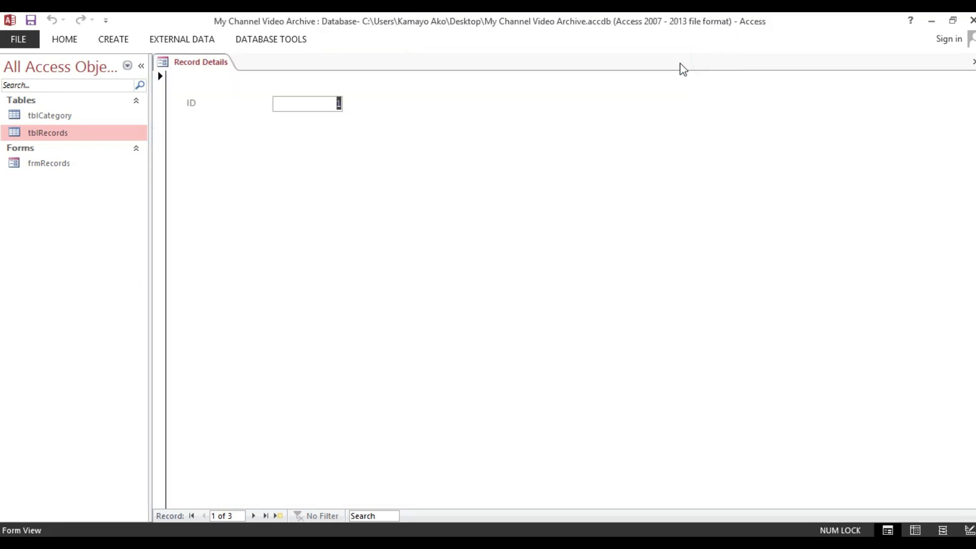
Step: Return the form to Design View and add the Title field with its label just below the ID field
{"action": "right_click", "coordinate": [424, 151]}
{"action": "left_click", "coordinate": [448, 197]}
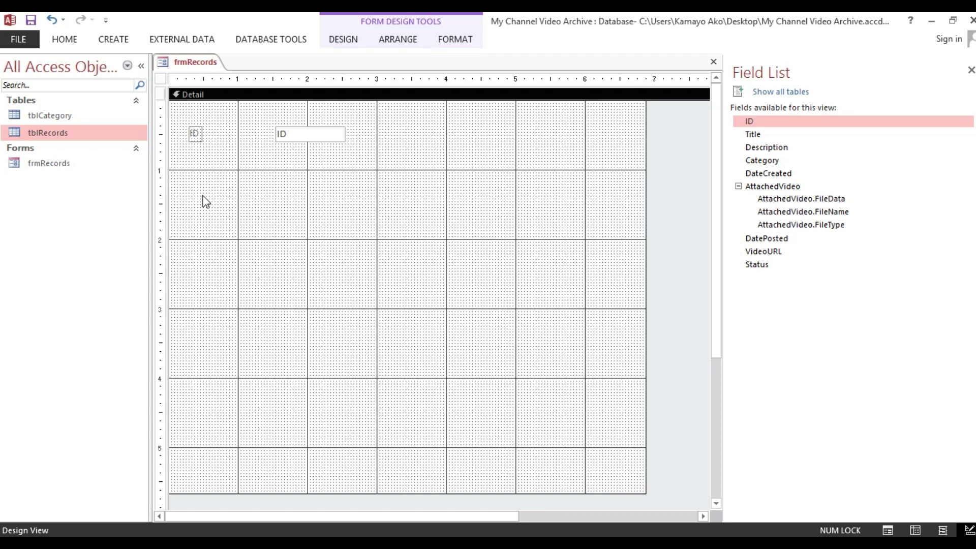
{"action": "left_click", "coordinate": [754, 135]}
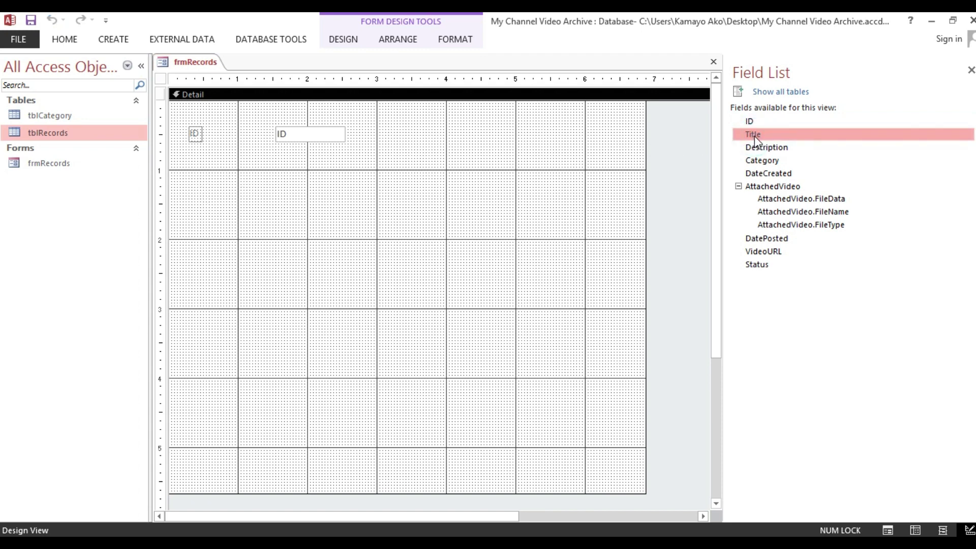
{"action": "left_click_drag", "start_coordinate": [754, 136], "coordinate": [328, 176]}
{"action": "left_click_drag", "start_coordinate": [258, 232], "coordinate": [326, 159]}
{"action": "left_click", "coordinate": [288, 194]}
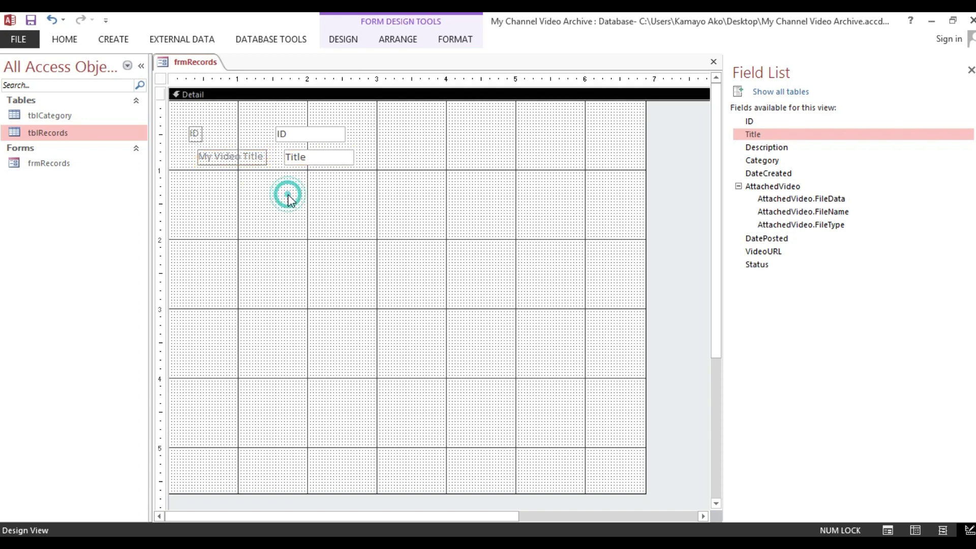
Step: Preview the ID and Title fields in Form View, then return to Design View
{"action": "left_click", "coordinate": [66, 41]}
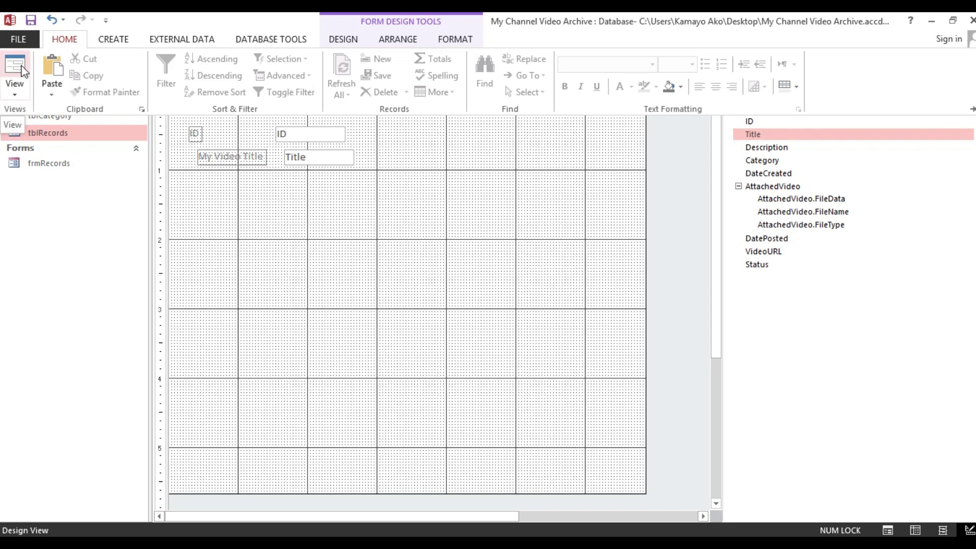
{"action": "left_click", "coordinate": [23, 71]}
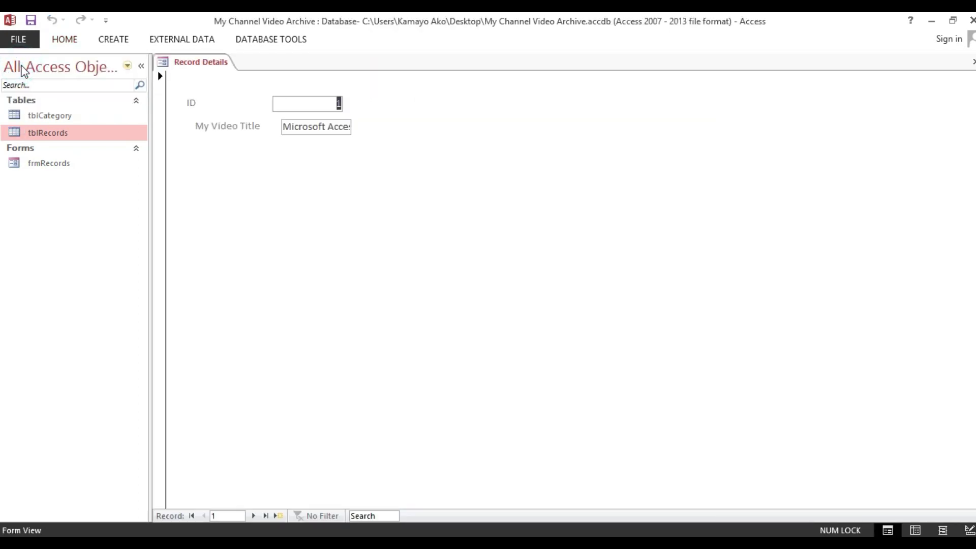
{"action": "key", "text": "Tab"}
{"action": "right_click", "coordinate": [408, 133]}
{"action": "left_click", "coordinate": [429, 171]}
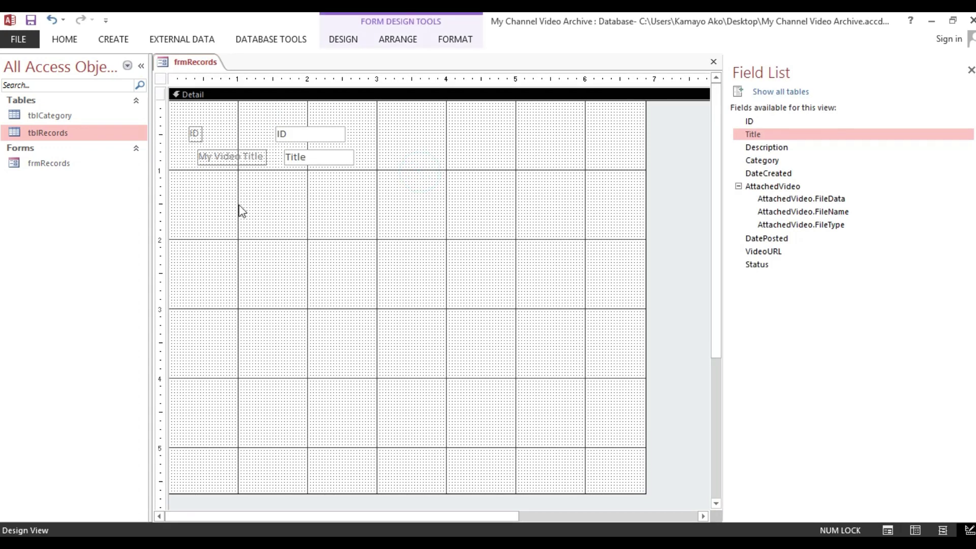
Step: Widen the Title text box until its right edge reaches about 4.8 inches on the ruler
{"action": "left_click_drag", "start_coordinate": [301, 205], "coordinate": [319, 135]}
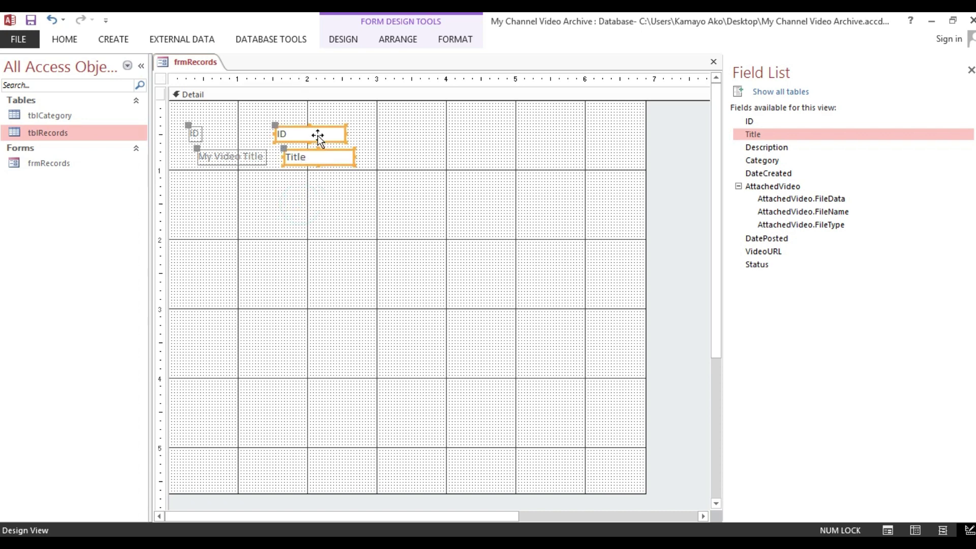
{"action": "left_click", "coordinate": [330, 208]}
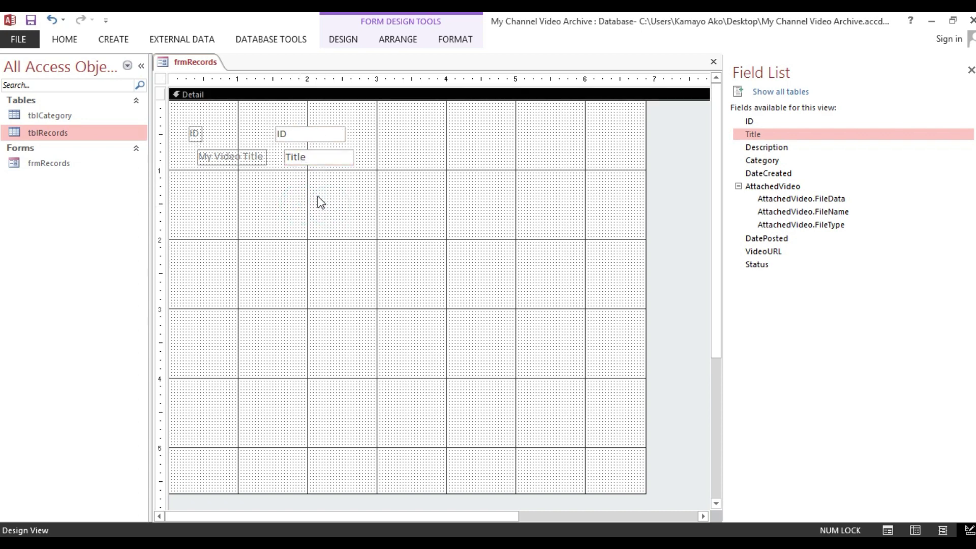
{"action": "left_click", "coordinate": [306, 161]}
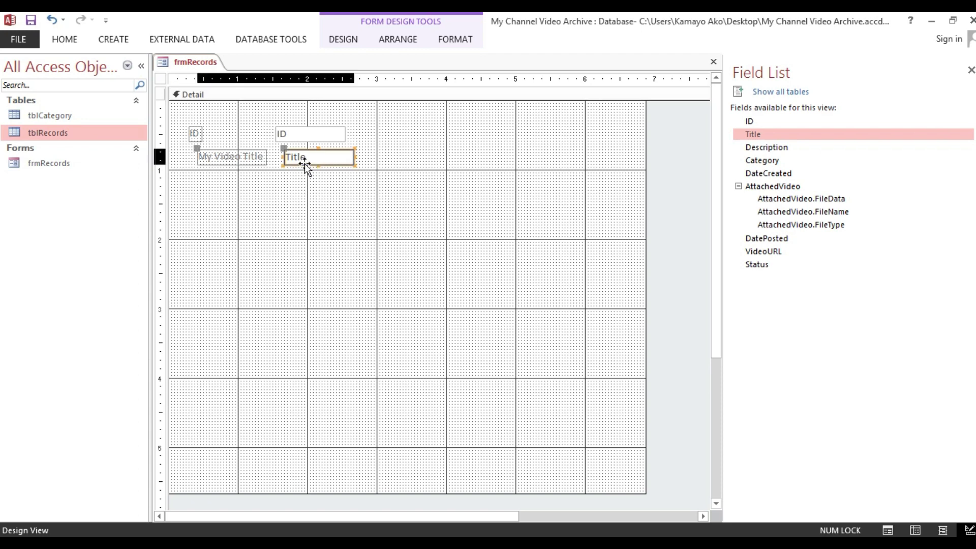
{"action": "left_click", "coordinate": [316, 153]}
{"action": "left_click", "coordinate": [327, 181]}
{"action": "left_click", "coordinate": [318, 152]}
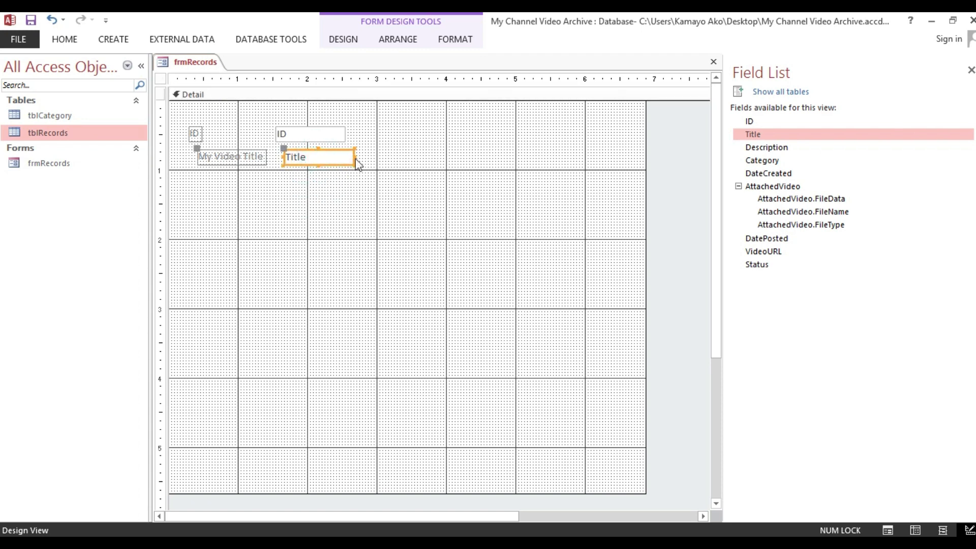
{"action": "left_click_drag", "start_coordinate": [355, 155], "coordinate": [505, 155]}
{"action": "left_click", "coordinate": [422, 189]}
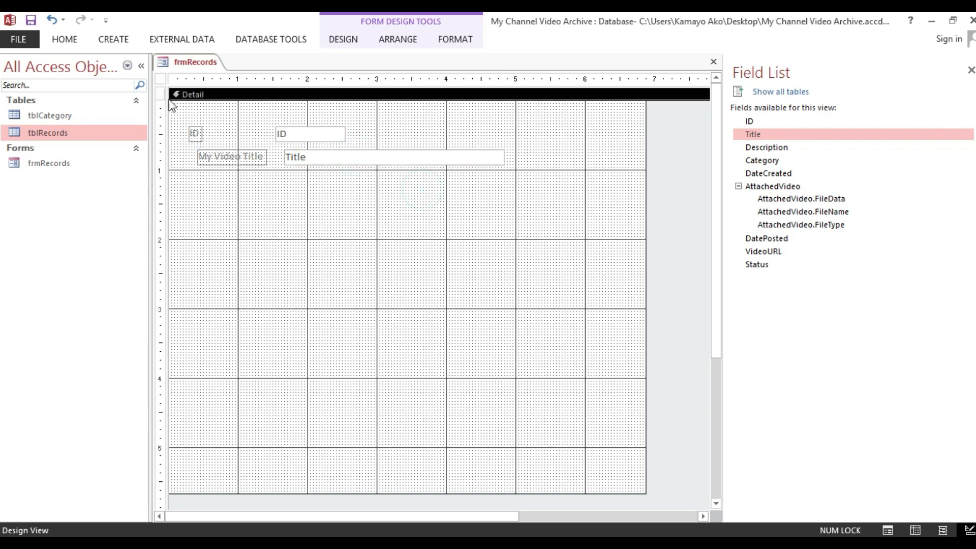
Step: Open the Property Sheet and examine the data properties of the ID and Title text boxes
{"action": "double_click", "coordinate": [160, 79]}
{"action": "left_click", "coordinate": [309, 159]}
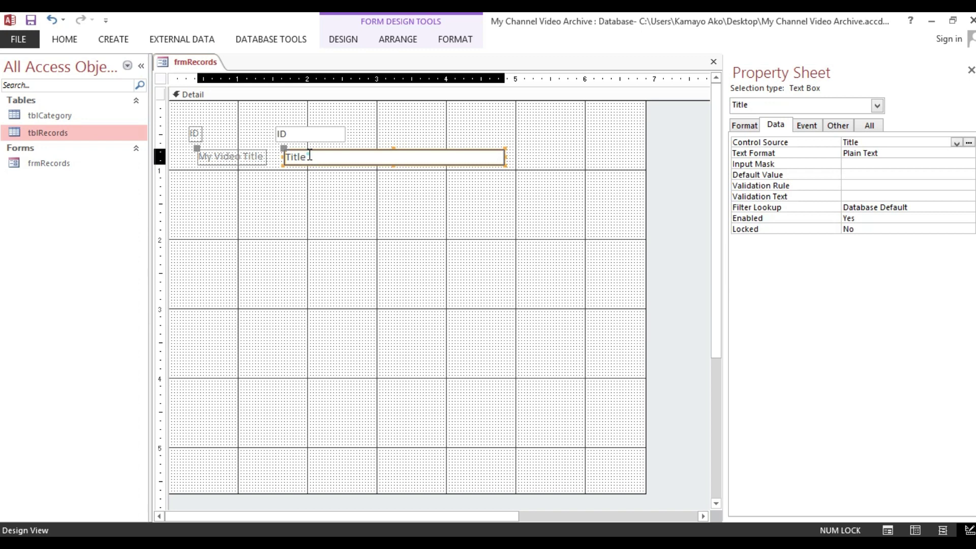
{"action": "left_click", "coordinate": [315, 191]}
{"action": "left_click", "coordinate": [309, 134]}
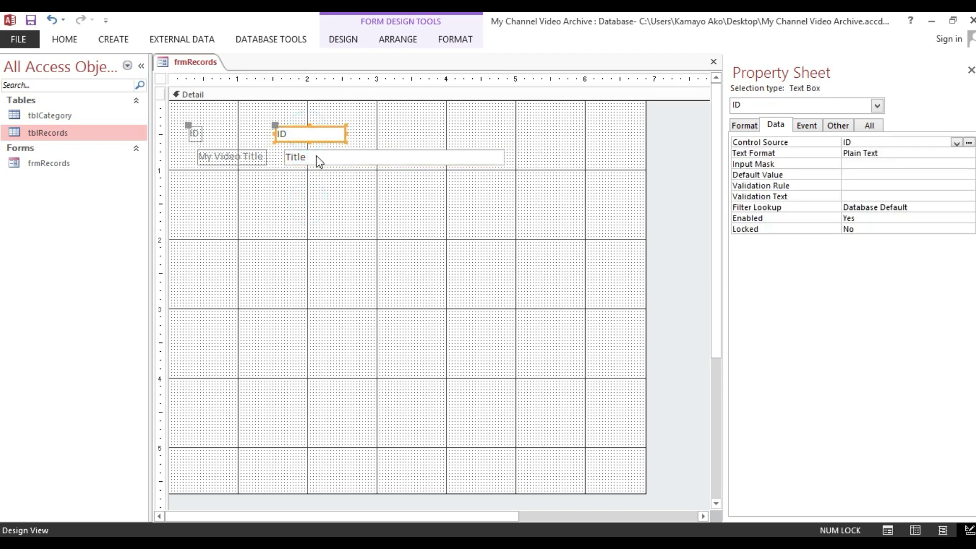
{"action": "left_click", "coordinate": [316, 155]}
{"action": "left_click", "coordinate": [338, 133]}
{"action": "left_click", "coordinate": [338, 162]}
{"action": "left_click", "coordinate": [355, 127]}
{"action": "left_click_drag", "start_coordinate": [313, 210], "coordinate": [357, 139]}
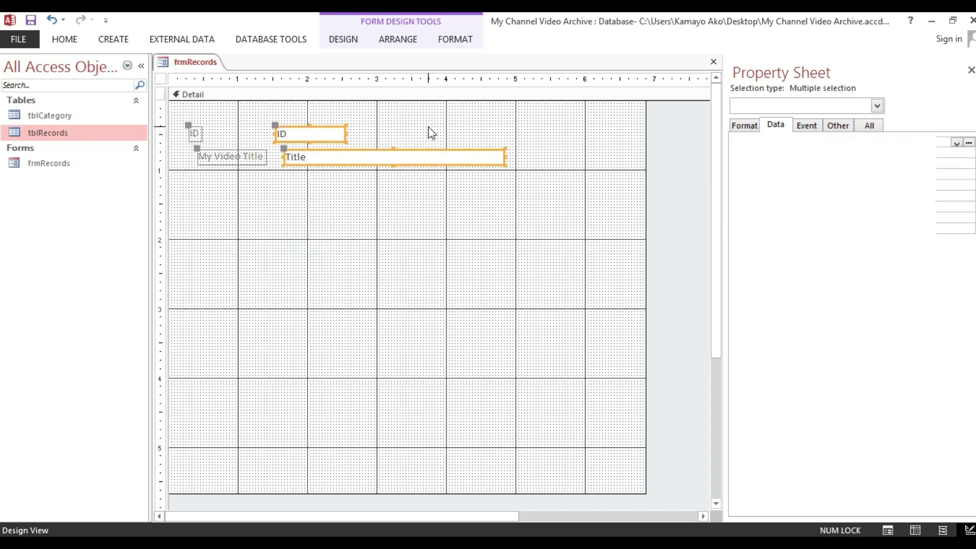
{"action": "left_click", "coordinate": [310, 220]}
{"action": "left_click", "coordinate": [307, 157]}
{"action": "left_click", "coordinate": [346, 156]}
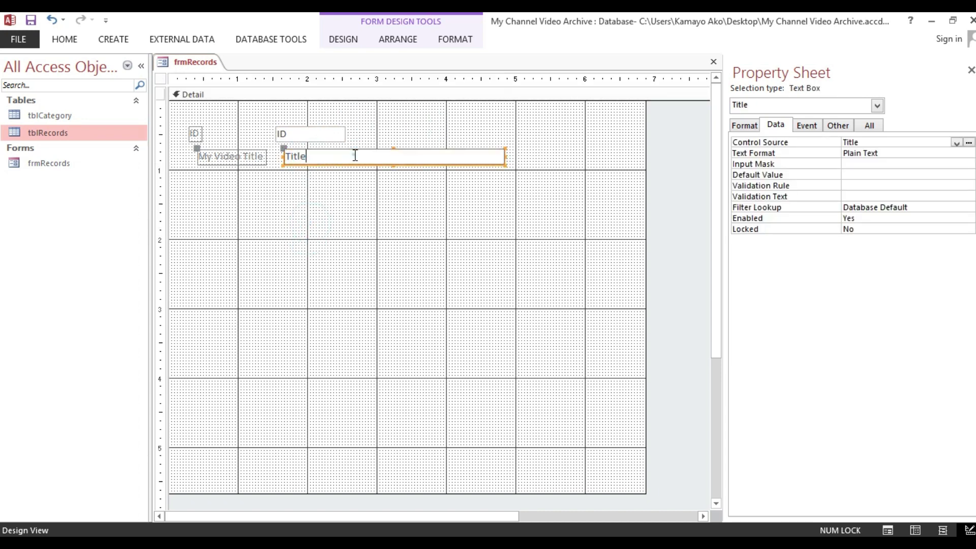
Step: Move the ID and Title fields with their labels right, so their text boxes start at about 2 and 2.4 inches
{"action": "left_click_drag", "start_coordinate": [300, 135], "coordinate": [330, 134]}
{"action": "left_click", "coordinate": [307, 160]}
{"action": "left_click", "coordinate": [292, 138]}
{"action": "left_click", "coordinate": [229, 193]}
{"action": "left_click_drag", "start_coordinate": [190, 210], "coordinate": [353, 131]}
{"action": "left_click", "coordinate": [242, 181]}
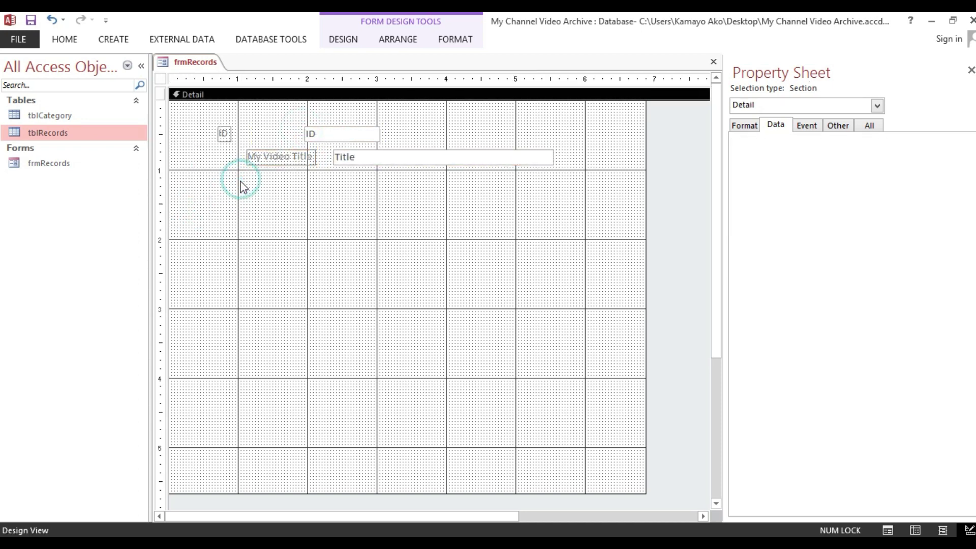
Step: Move both fields and their labels together slightly left and up, with the ID text box starting at about 1.7 inches, and select the ID label
{"action": "left_click", "coordinate": [224, 135]}
{"action": "left_click", "coordinate": [268, 211]}
{"action": "left_click_drag", "start_coordinate": [205, 195], "coordinate": [490, 109]}
{"action": "left_click", "coordinate": [361, 131]}
{"action": "left_click_drag", "start_coordinate": [362, 131], "coordinate": [350, 128]}
{"action": "left_click", "coordinate": [295, 191]}
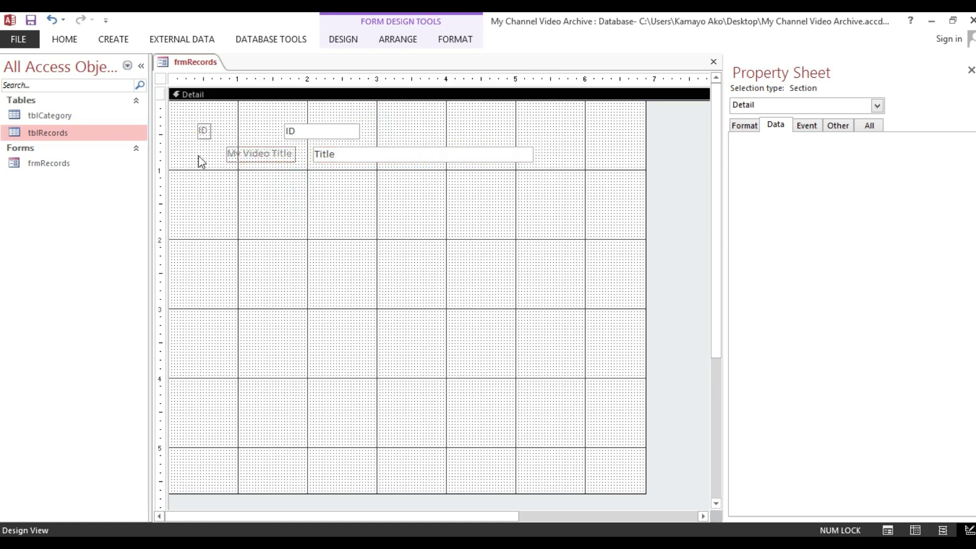
{"action": "left_click", "coordinate": [203, 131]}
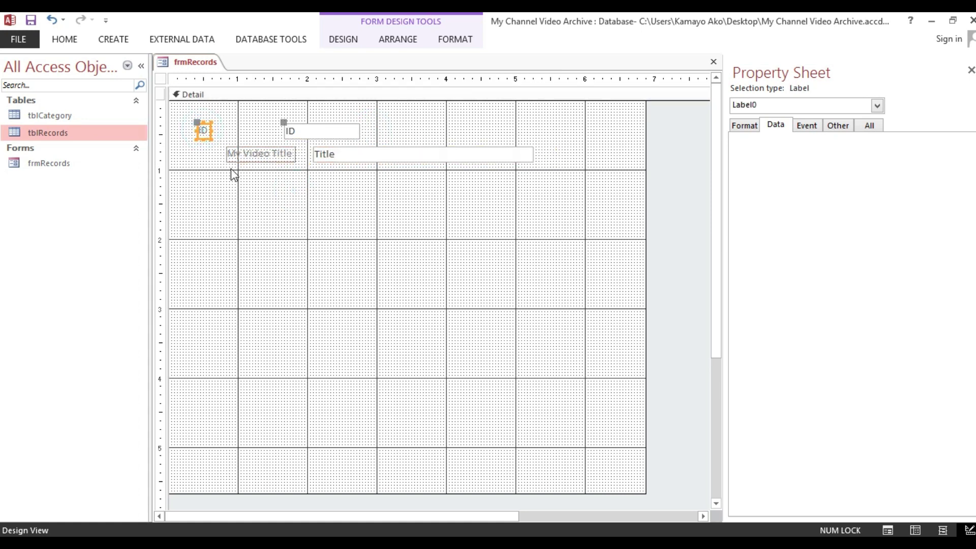
{"action": "left_click", "coordinate": [231, 169]}
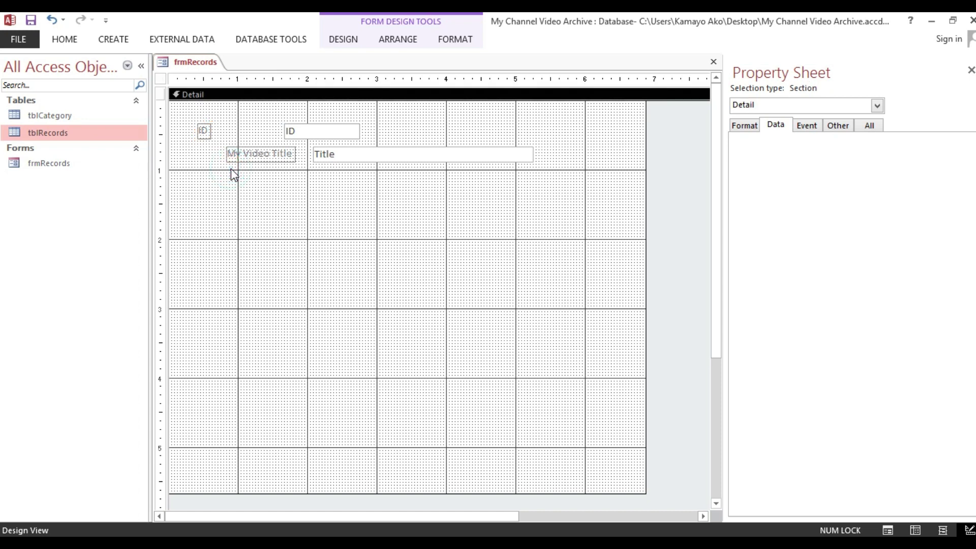
{"action": "left_click", "coordinate": [196, 125]}
{"action": "left_click", "coordinate": [180, 122]}
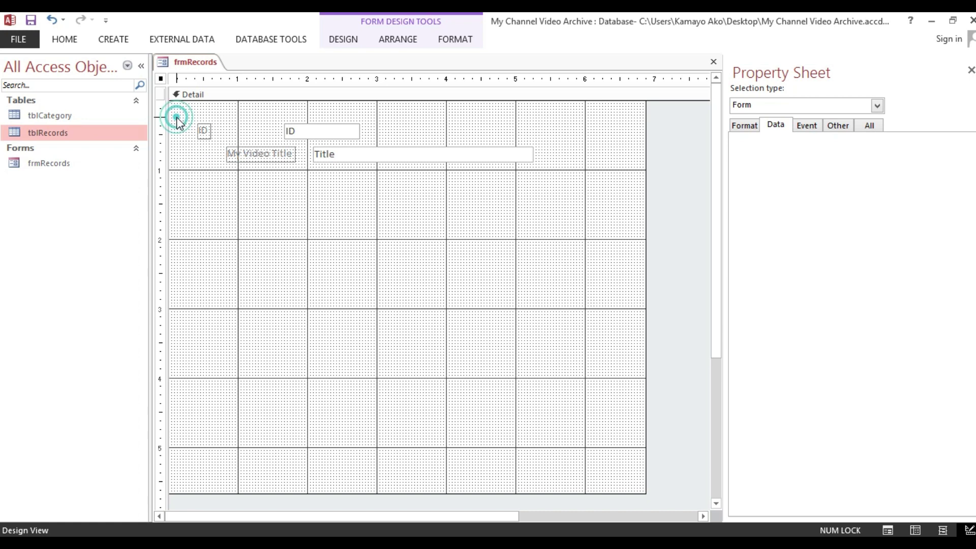
{"action": "left_click_drag", "start_coordinate": [178, 118], "coordinate": [273, 140]}
{"action": "left_click", "coordinate": [244, 127]}
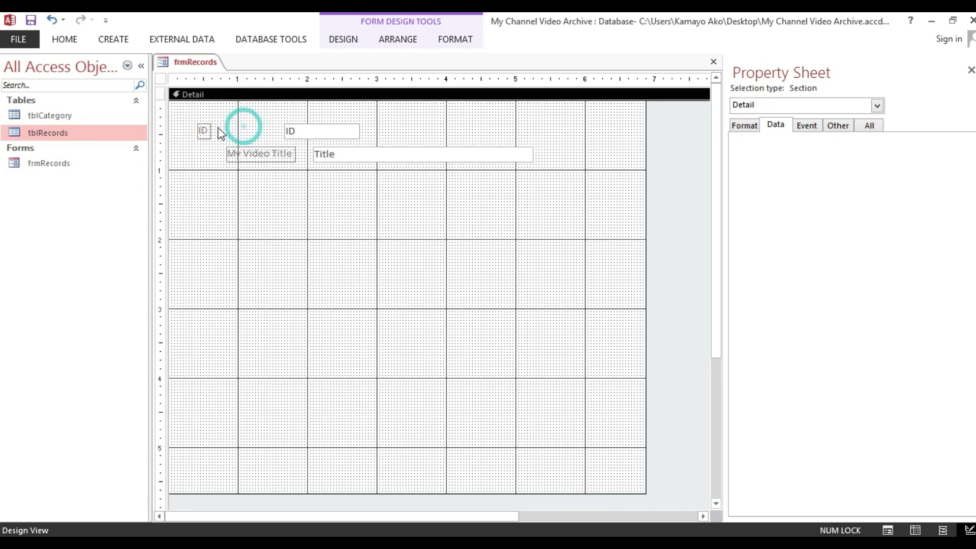
{"action": "left_click", "coordinate": [205, 129]}
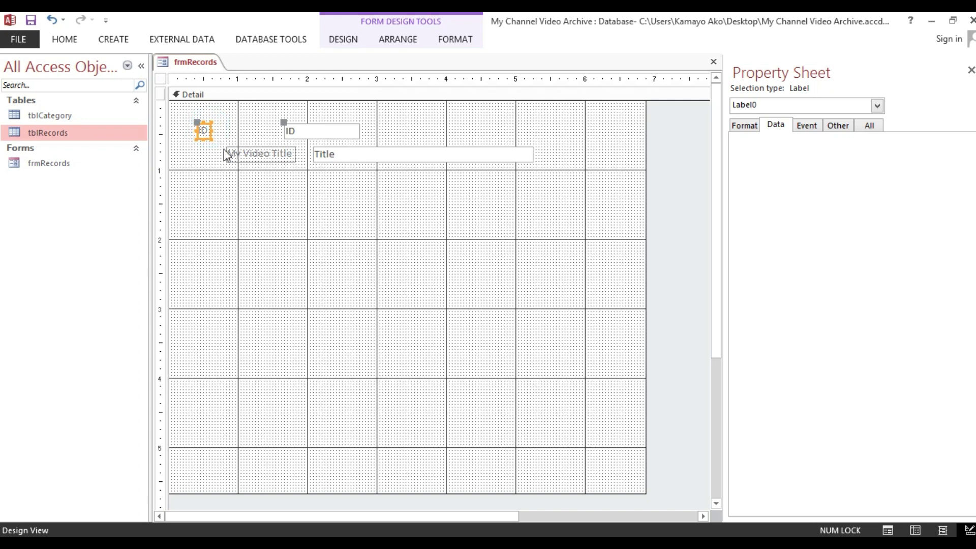
{"action": "left_click", "coordinate": [236, 120]}
Step: Left-align the ID and My Video Title labels with each other
{"action": "left_click", "coordinate": [205, 131]}
{"action": "left_click", "coordinate": [248, 160], "text": "shift"}
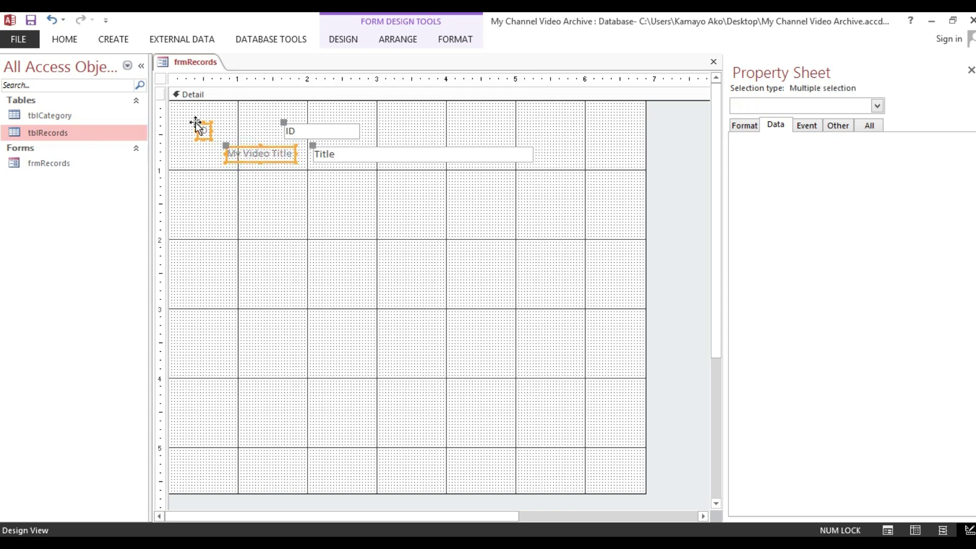
{"action": "right_click", "coordinate": [257, 150]}
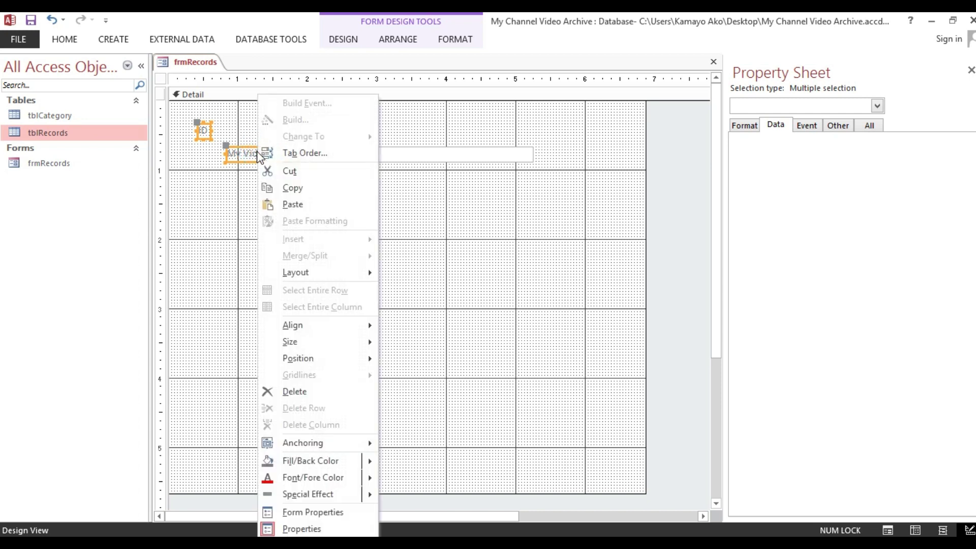
{"action": "mouse_move", "coordinate": [305, 328]}
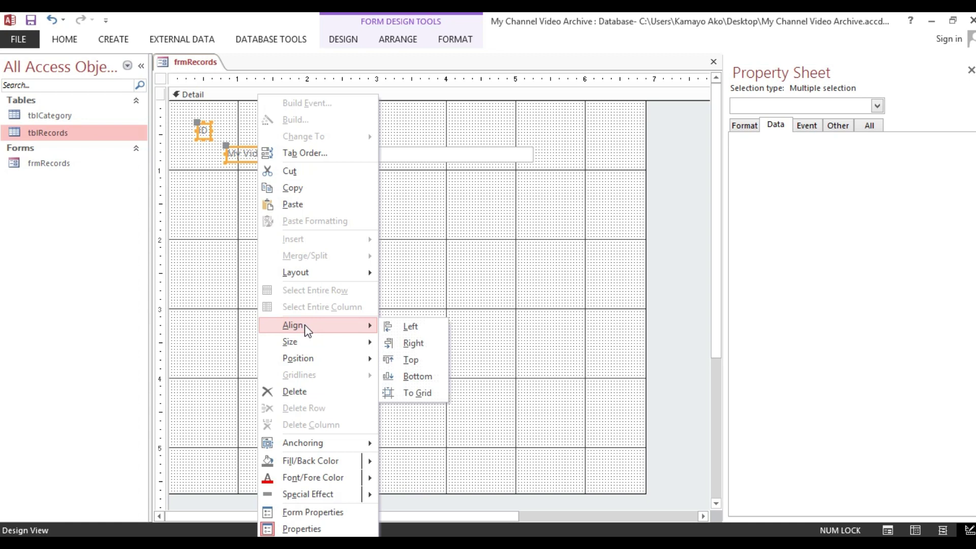
{"action": "left_click", "coordinate": [410, 328]}
{"action": "left_click", "coordinate": [242, 206]}
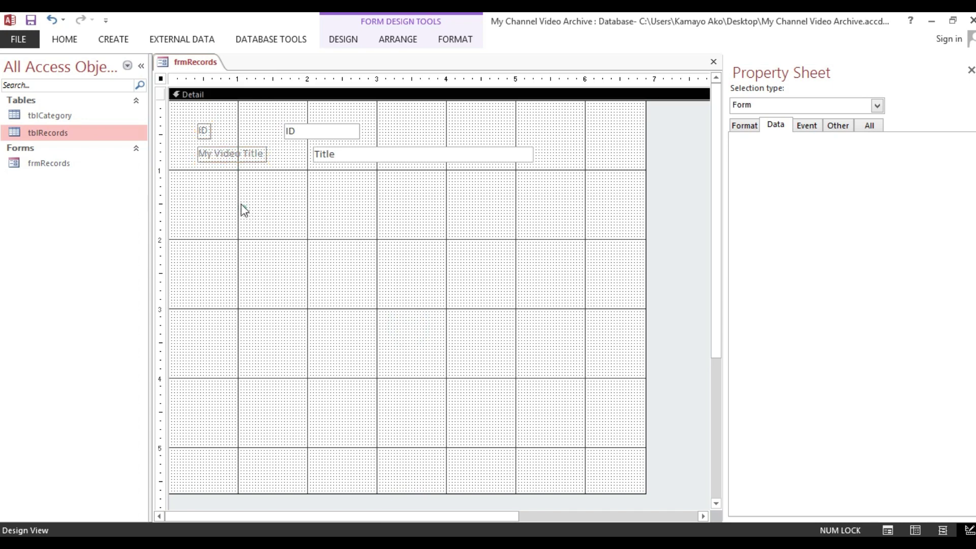
{"action": "left_click", "coordinate": [222, 155]}
{"action": "left_click", "coordinate": [242, 220]}
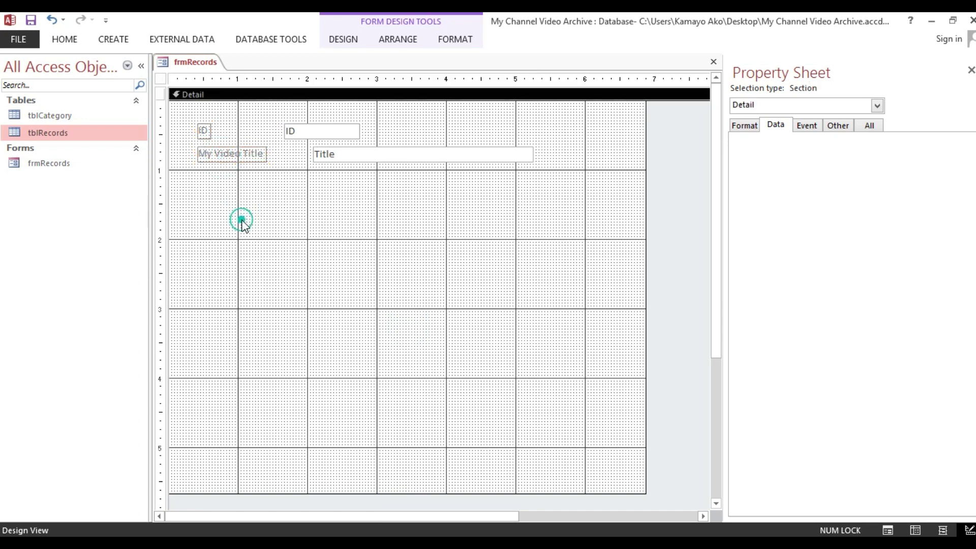
{"action": "left_click", "coordinate": [218, 159]}
{"action": "left_click", "coordinate": [234, 184]}
{"action": "left_click_drag", "start_coordinate": [212, 203], "coordinate": [179, 125]}
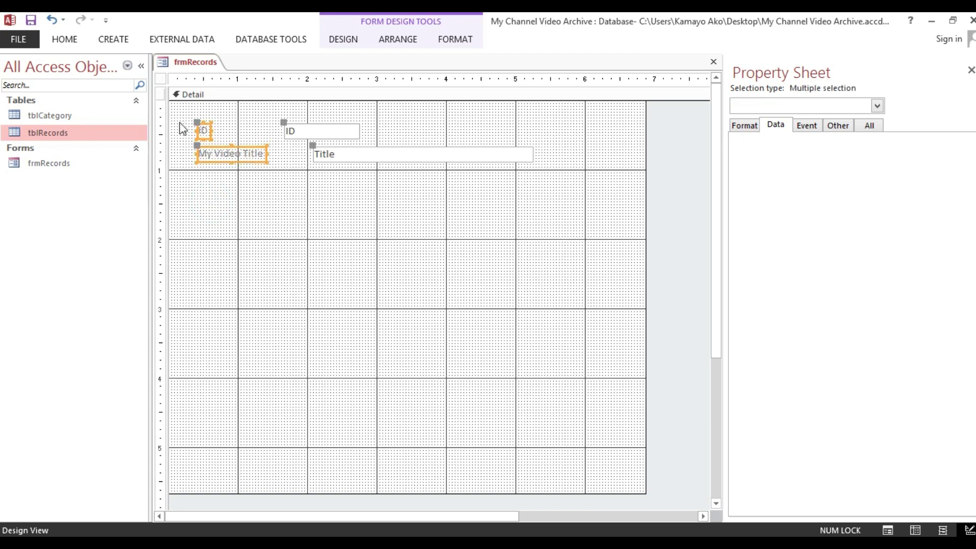
{"action": "left_click", "coordinate": [194, 205]}
{"action": "key", "text": "ctrl+r"}
{"action": "left_click_drag", "start_coordinate": [210, 245], "coordinate": [199, 124]}
{"action": "right_click", "coordinate": [204, 134]}
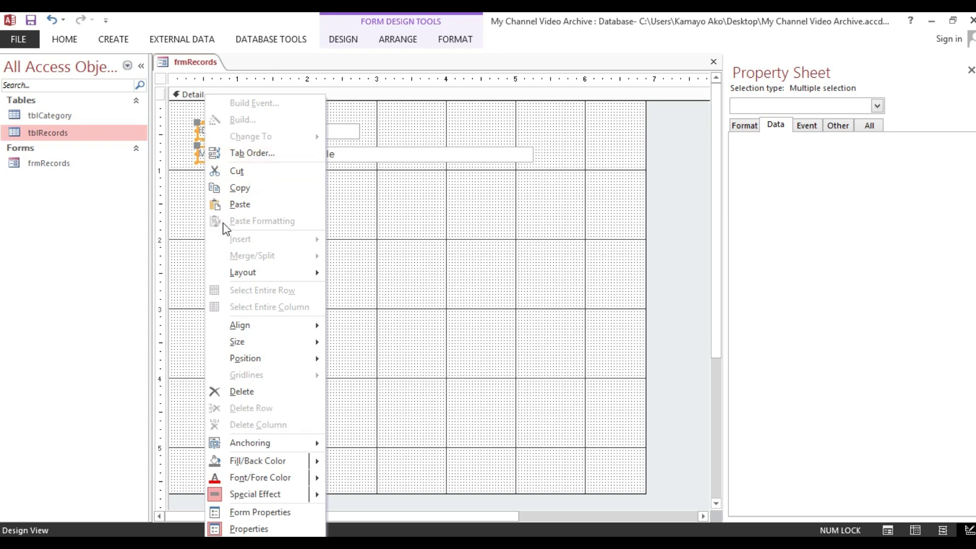
{"action": "left_click", "coordinate": [396, 222]}
{"action": "left_click_drag", "start_coordinate": [197, 197], "coordinate": [217, 130]}
{"action": "left_click", "coordinate": [241, 195]}
{"action": "left_click", "coordinate": [232, 153]}
{"action": "left_click", "coordinate": [203, 130]}
{"action": "left_click", "coordinate": [207, 209]}
{"action": "left_click_drag", "start_coordinate": [204, 242], "coordinate": [224, 127]}
{"action": "right_click", "coordinate": [204, 130]}
{"action": "mouse_move", "coordinate": [267, 342]}
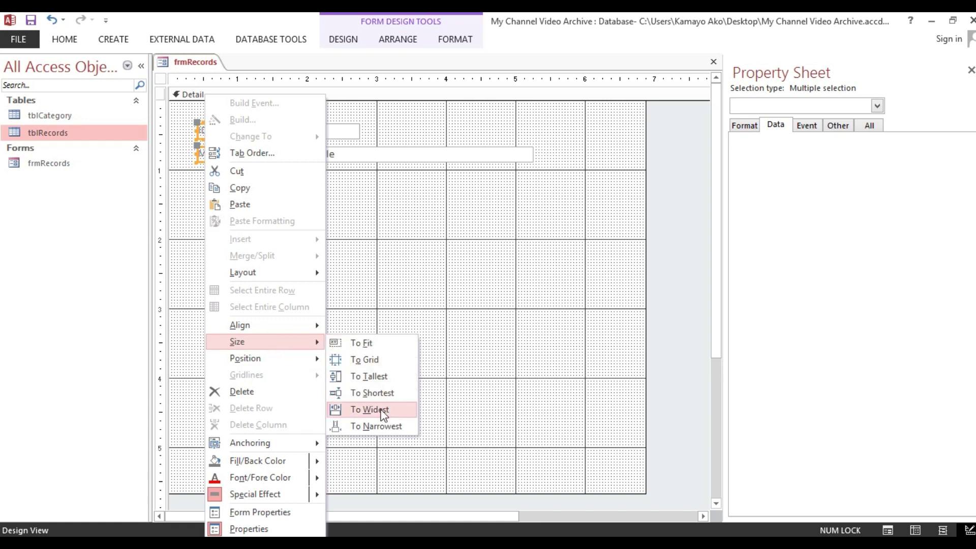
{"action": "left_click", "coordinate": [379, 184]}
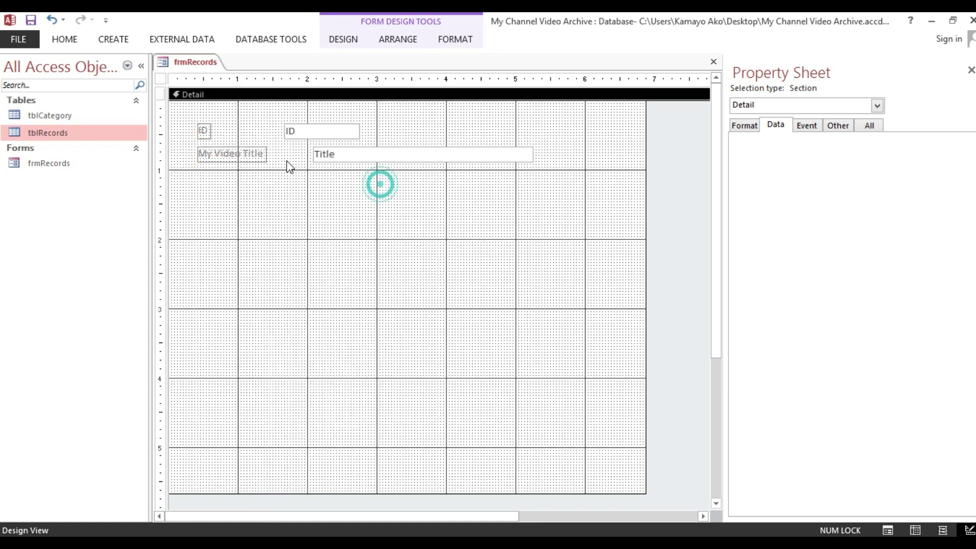
{"action": "left_click", "coordinate": [202, 135]}
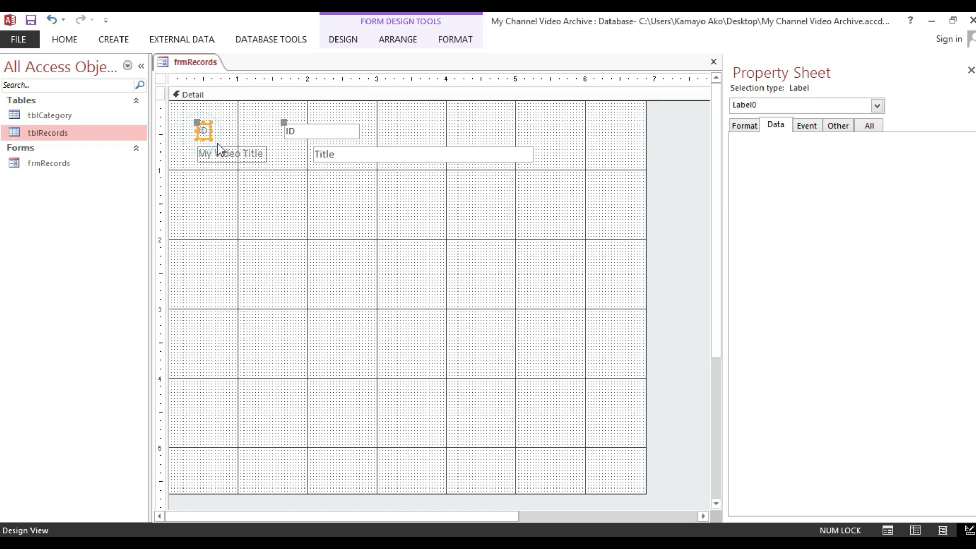
{"action": "left_click", "coordinate": [207, 156]}
{"action": "left_click", "coordinate": [201, 127]}
{"action": "left_click", "coordinate": [220, 157]}
Step: Size the ID and My Video Title labels to the widest of the two
{"action": "left_click_drag", "start_coordinate": [209, 218], "coordinate": [211, 131]}
{"action": "right_click", "coordinate": [211, 131]}
{"action": "mouse_move", "coordinate": [288, 341]}
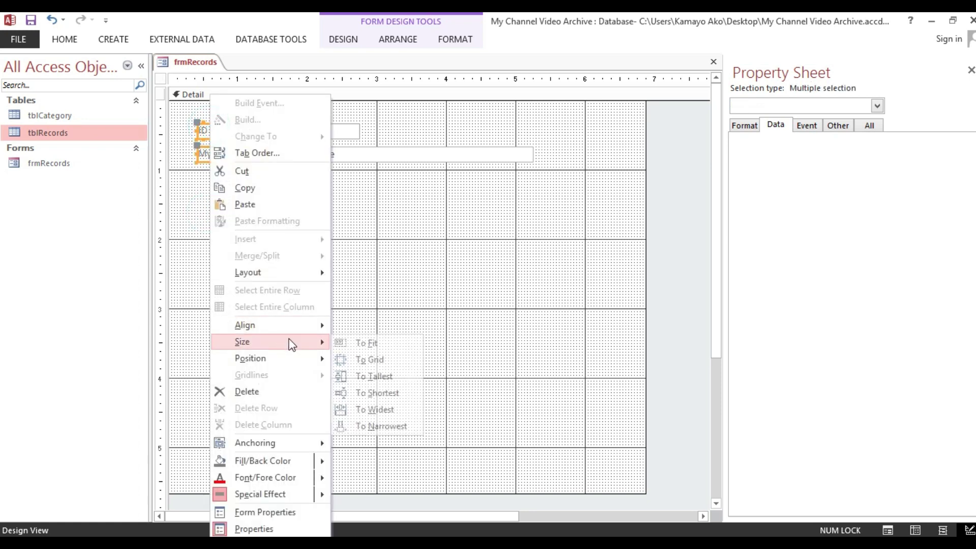
{"action": "left_click", "coordinate": [379, 410]}
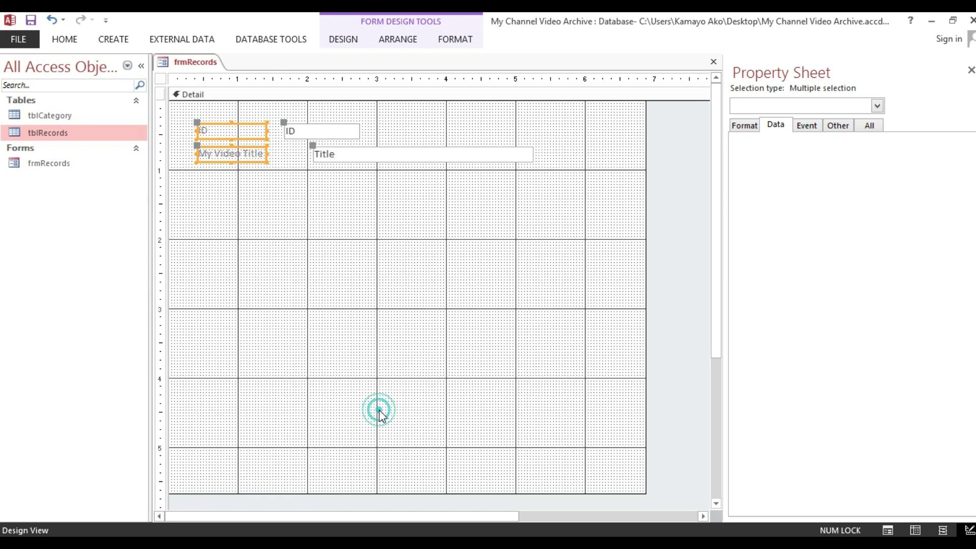
{"action": "left_click", "coordinate": [230, 224]}
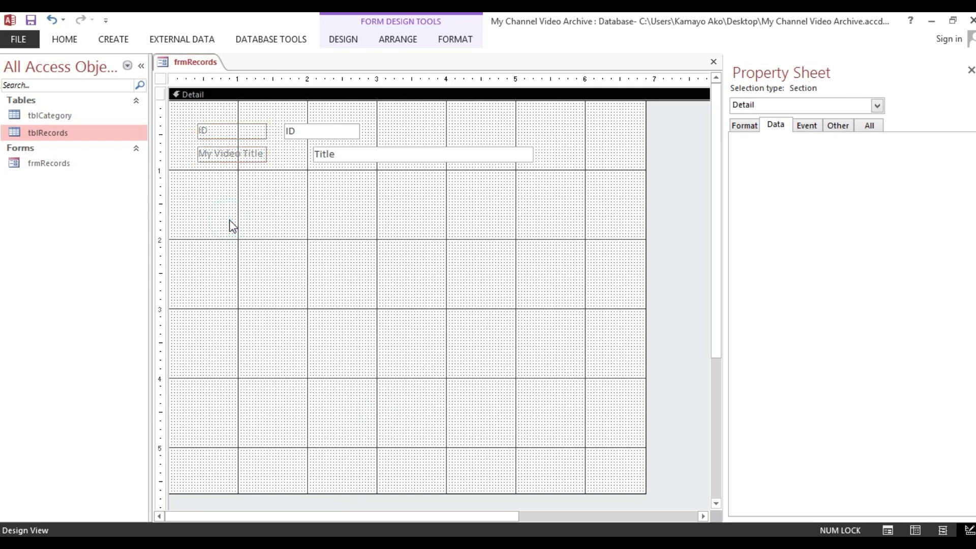
Step: Left-align the ID and Title text boxes with each other
{"action": "left_click", "coordinate": [319, 130]}
{"action": "left_click", "coordinate": [328, 153]}
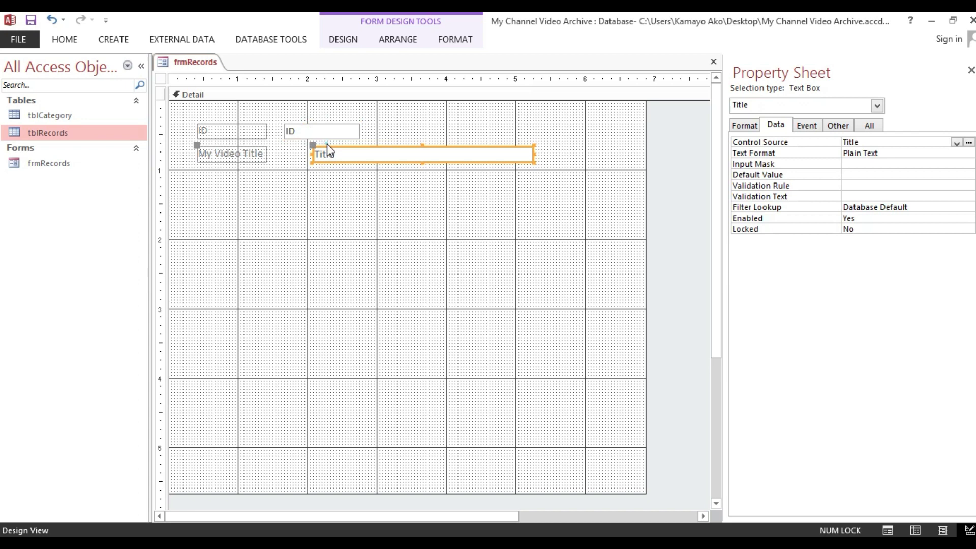
{"action": "left_click_drag", "start_coordinate": [327, 255], "coordinate": [344, 130]}
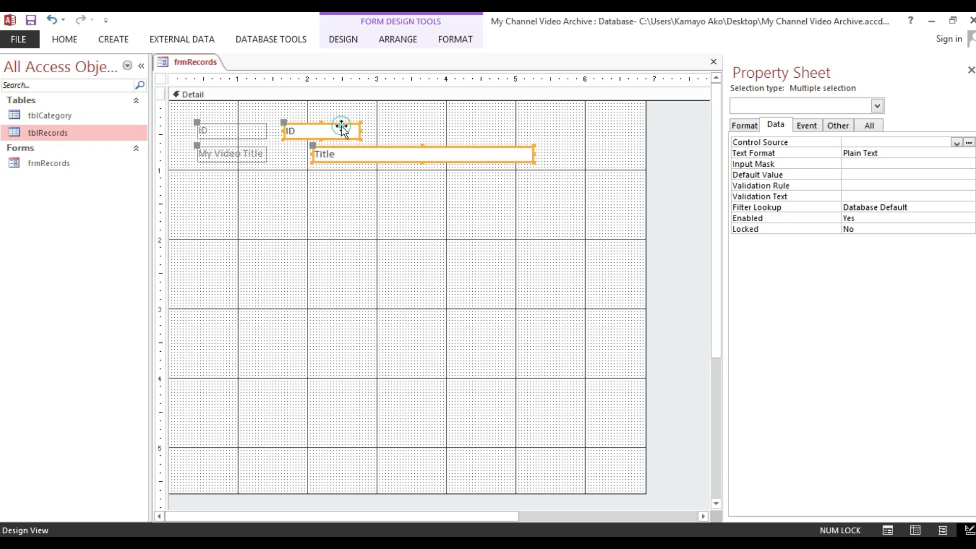
{"action": "right_click", "coordinate": [343, 131]}
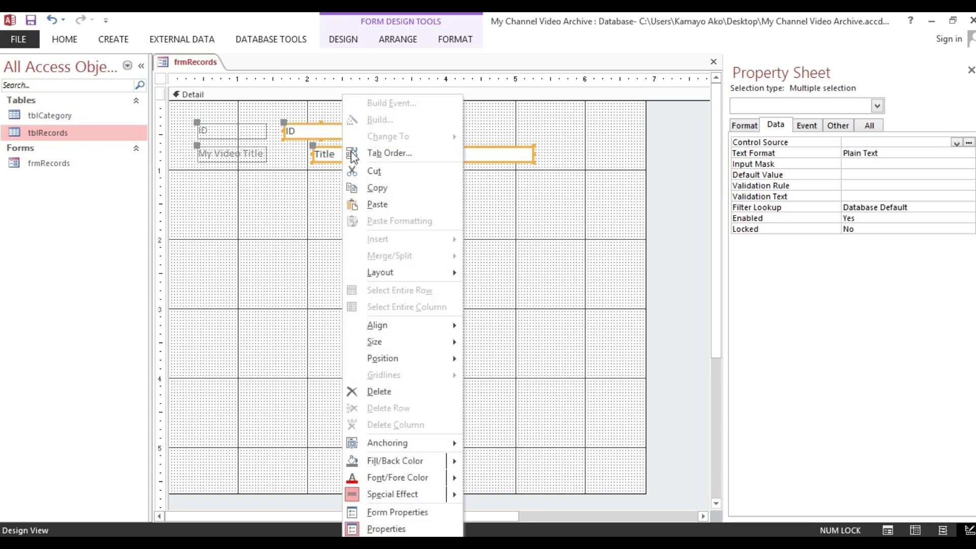
{"action": "mouse_move", "coordinate": [382, 328]}
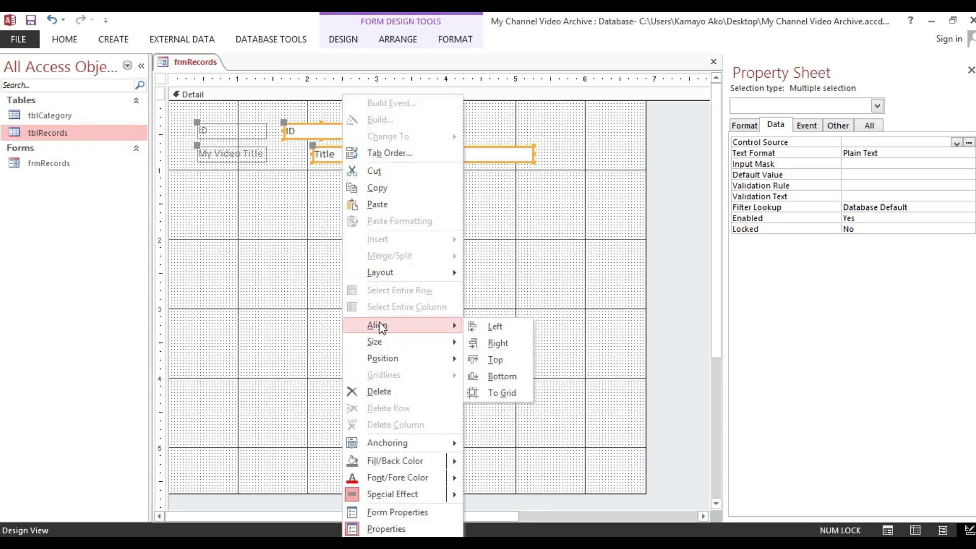
{"action": "left_click", "coordinate": [488, 326]}
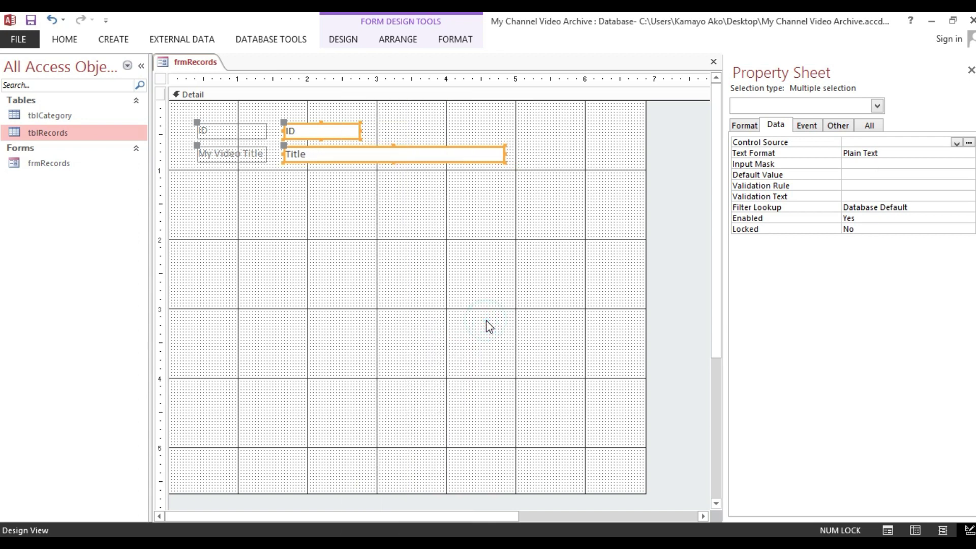
{"action": "left_click", "coordinate": [261, 201]}
{"action": "left_click_drag", "start_coordinate": [197, 218], "coordinate": [328, 113]}
{"action": "left_click", "coordinate": [281, 194]}
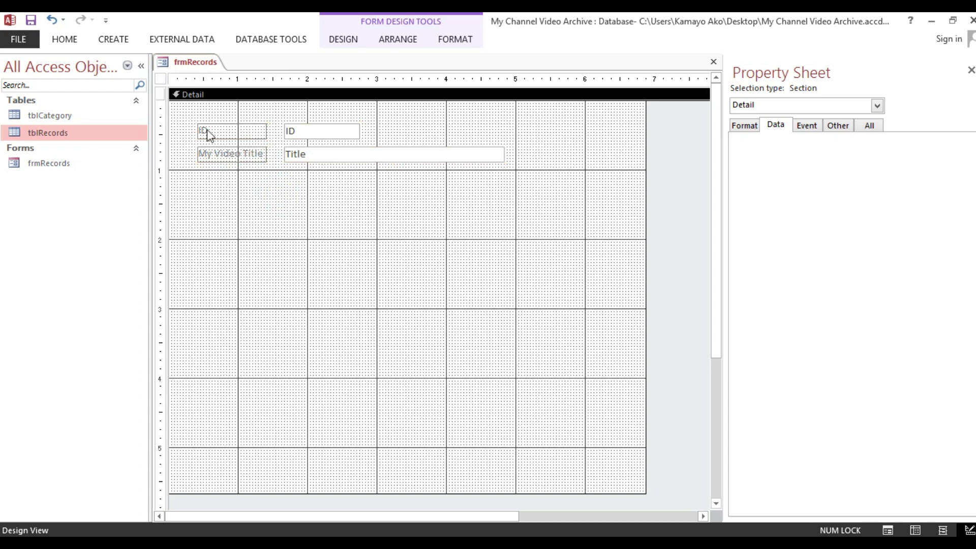
Step: Preview the form in Form View to check the ID and Title field layout, and return to Design View
{"action": "left_click", "coordinate": [70, 39]}
{"action": "left_click", "coordinate": [14, 65]}
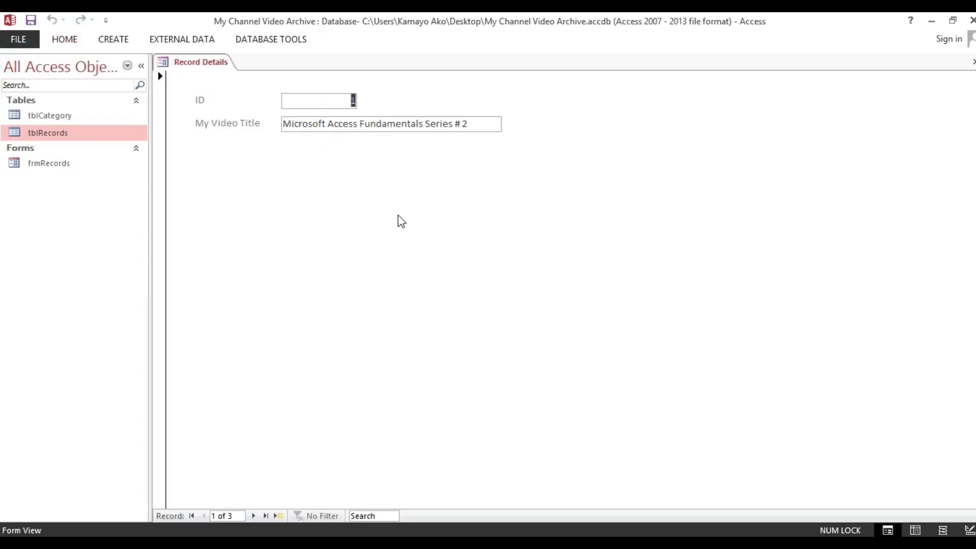
{"action": "left_click", "coordinate": [344, 155]}
{"action": "left_click", "coordinate": [307, 96]}
{"action": "left_click_drag", "start_coordinate": [481, 128], "coordinate": [275, 129]}
{"action": "left_click", "coordinate": [281, 184]}
{"action": "right_click", "coordinate": [281, 185]}
{"action": "left_click", "coordinate": [306, 224]}
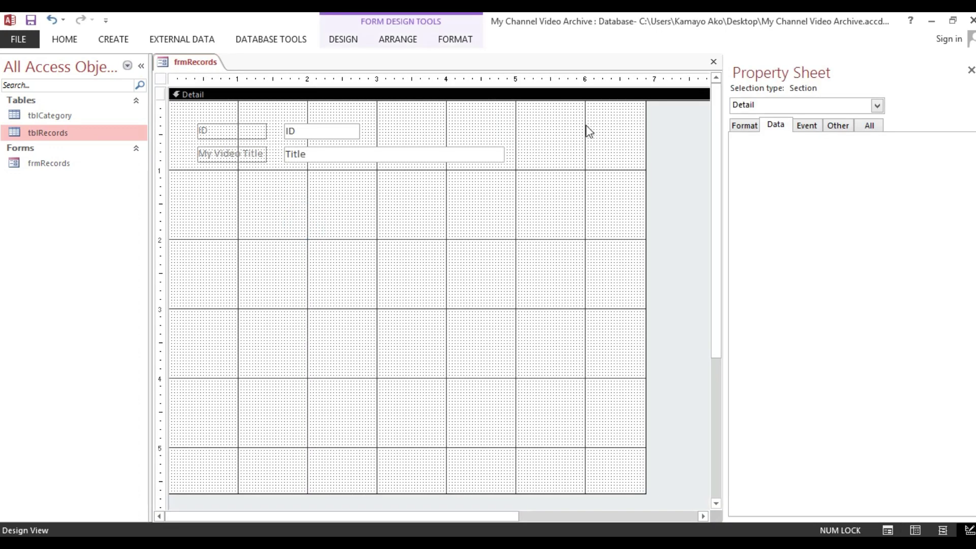
Step: Add the existing Description field below Title, with its text box starting about 2.4 inches across and 1.3 inches down
{"action": "left_click", "coordinate": [343, 40]}
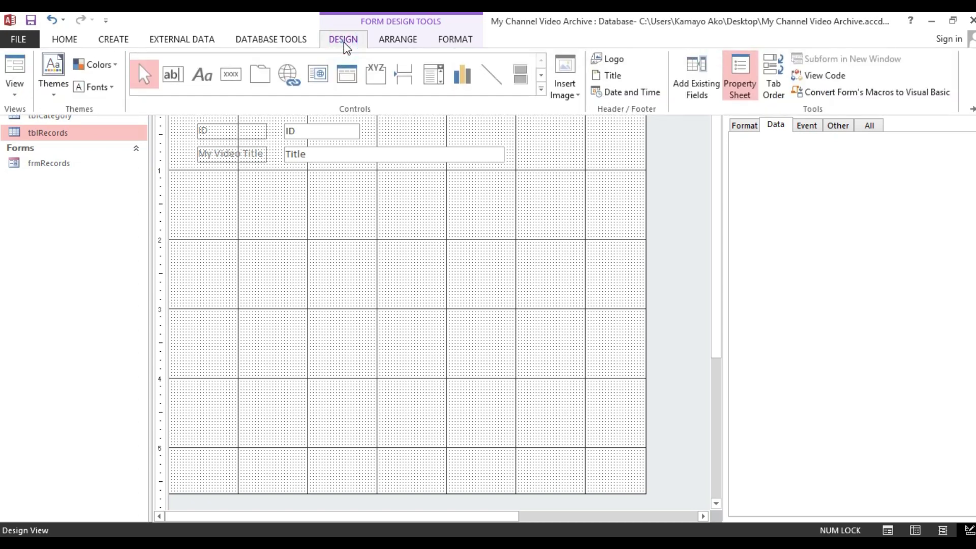
{"action": "left_click", "coordinate": [684, 79]}
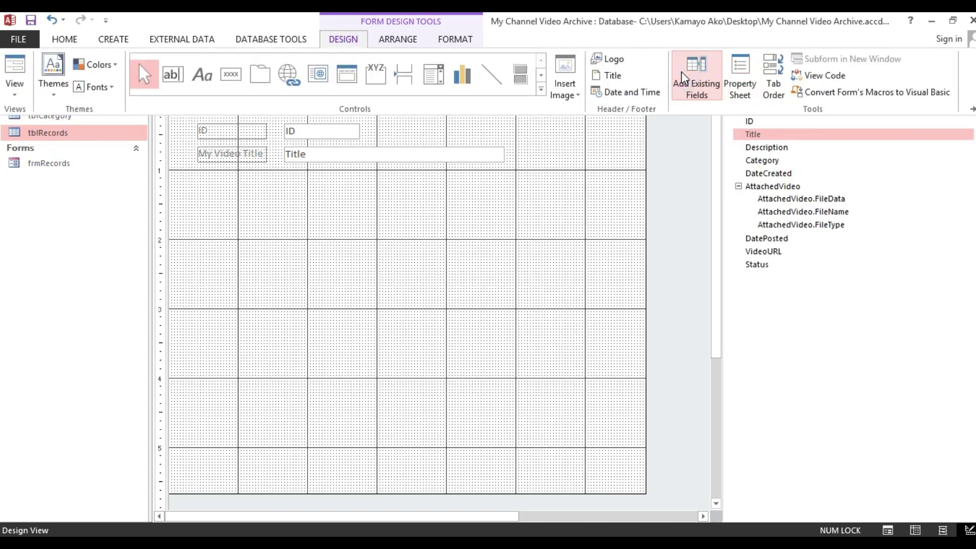
{"action": "left_click", "coordinate": [770, 148]}
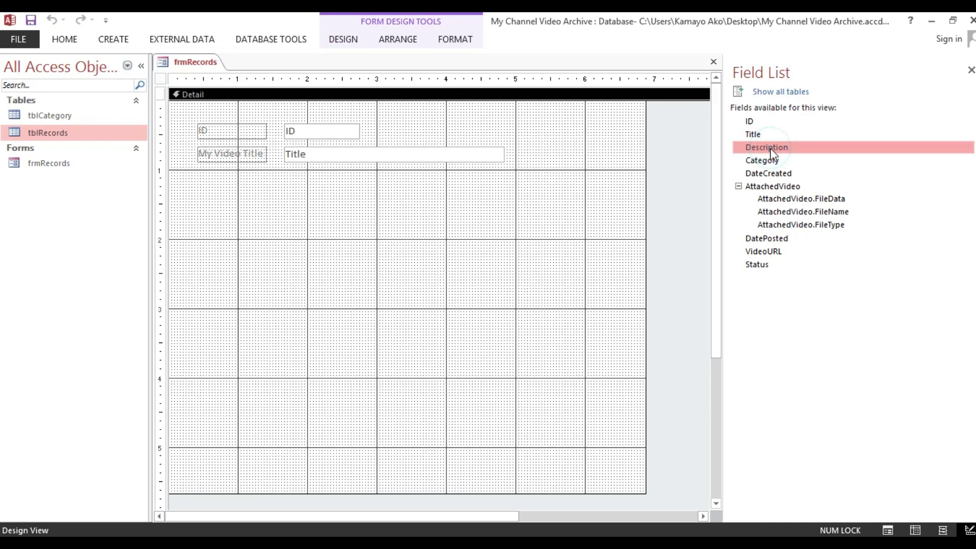
{"action": "left_click_drag", "start_coordinate": [770, 148], "coordinate": [432, 200]}
{"action": "left_click_drag", "start_coordinate": [338, 191], "coordinate": [338, 192]}
{"action": "left_click", "coordinate": [315, 239]}
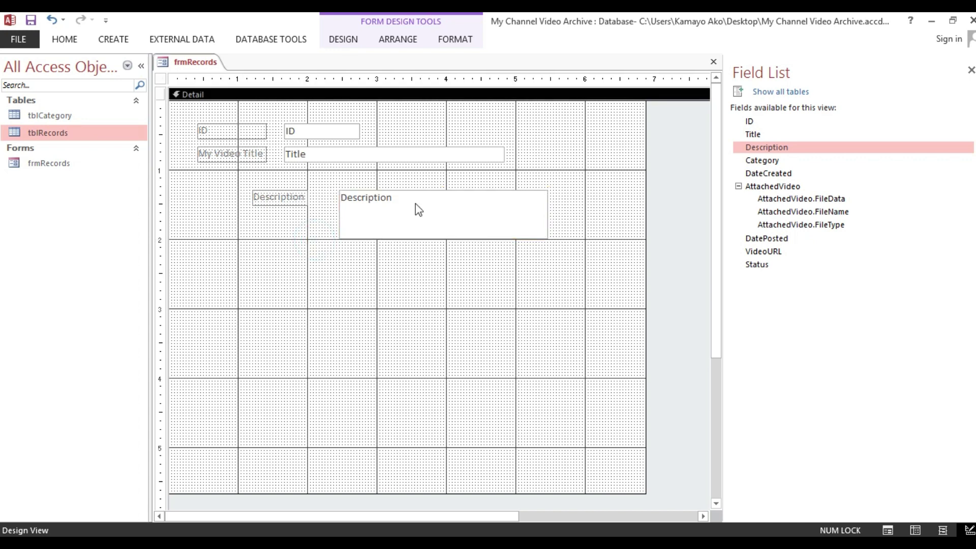
Step: Compare the size and text area of the Title text box with those of the Description text box
{"action": "left_click", "coordinate": [404, 214]}
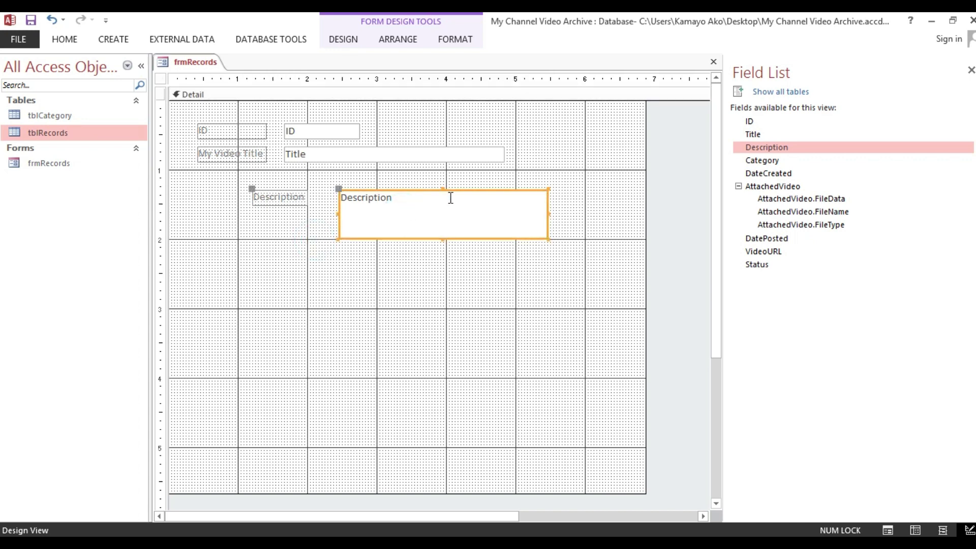
{"action": "left_click", "coordinate": [570, 149]}
{"action": "left_click", "coordinate": [421, 162]}
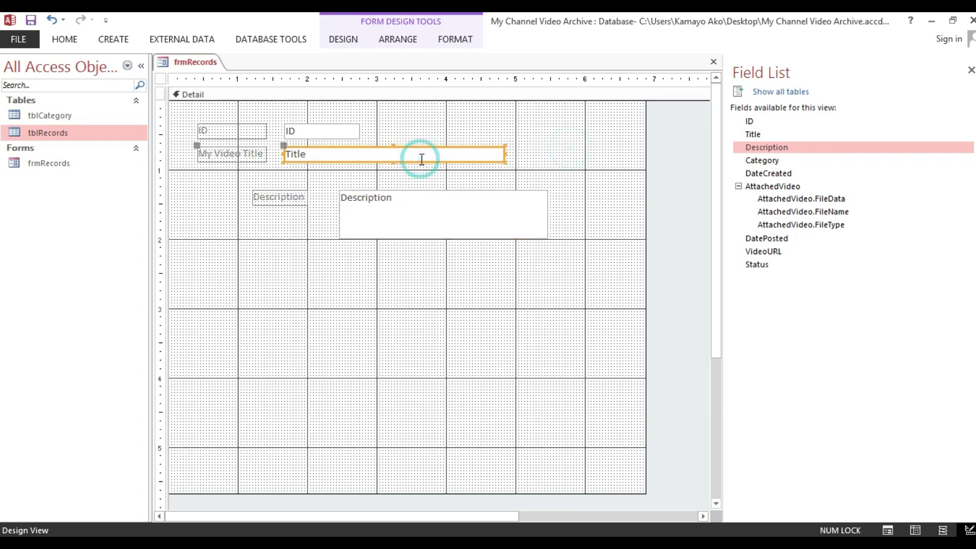
{"action": "left_click", "coordinate": [442, 222]}
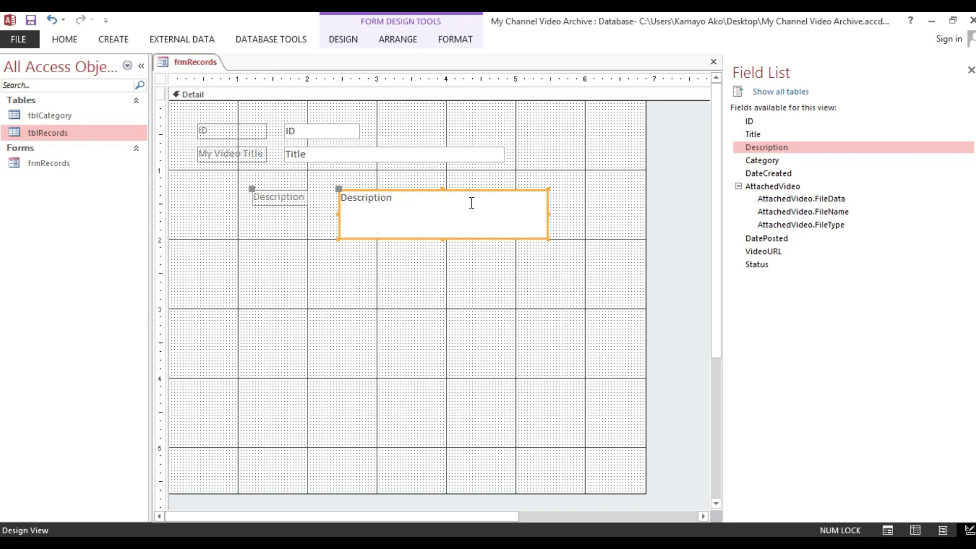
{"action": "left_click", "coordinate": [403, 152]}
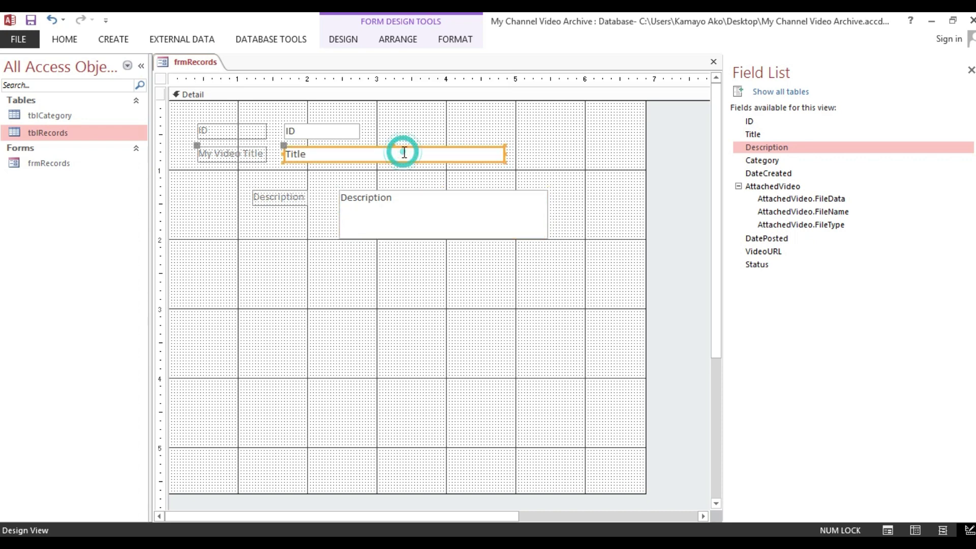
{"action": "left_click", "coordinate": [429, 130]}
{"action": "left_click", "coordinate": [407, 147]}
{"action": "left_click", "coordinate": [396, 216]}
{"action": "left_click", "coordinate": [410, 315]}
{"action": "left_click_drag", "start_coordinate": [410, 316], "coordinate": [416, 120]}
{"action": "left_click", "coordinate": [409, 153]}
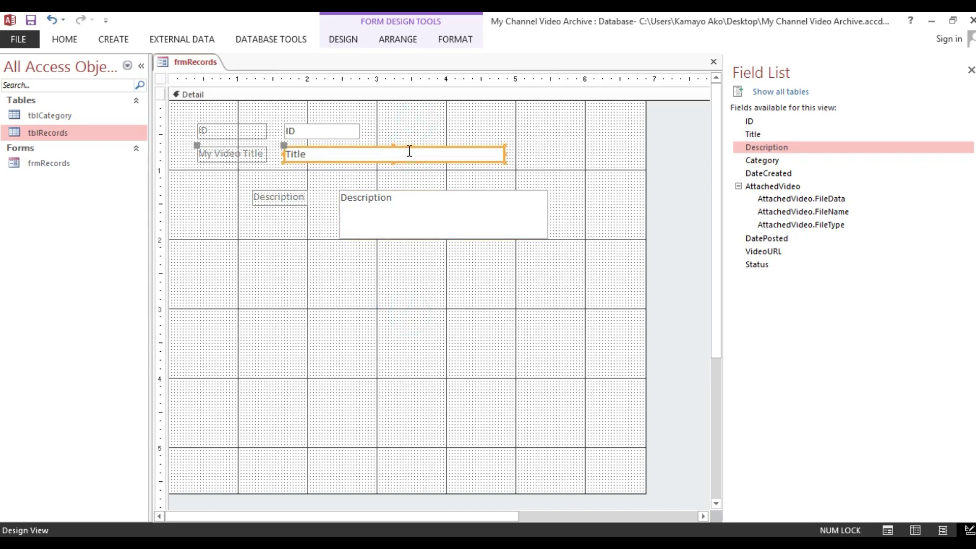
{"action": "double_click", "coordinate": [394, 152]}
{"action": "left_click", "coordinate": [399, 124]}
{"action": "left_click", "coordinate": [388, 154]}
{"action": "left_click", "coordinate": [358, 154]}
{"action": "double_click", "coordinate": [354, 159]}
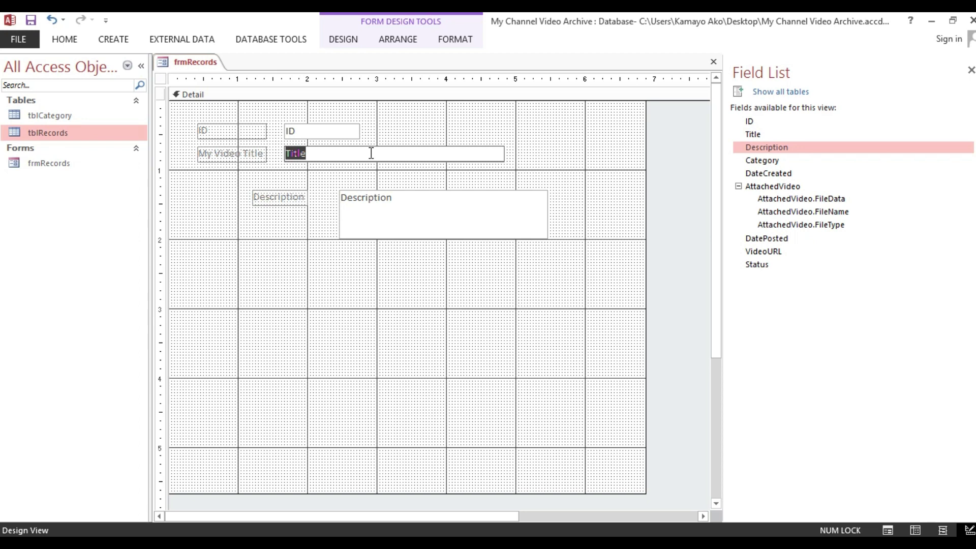
Step: Open the tblRecords table in Design View and check the data type of the Title field
{"action": "left_click", "coordinate": [40, 136]}
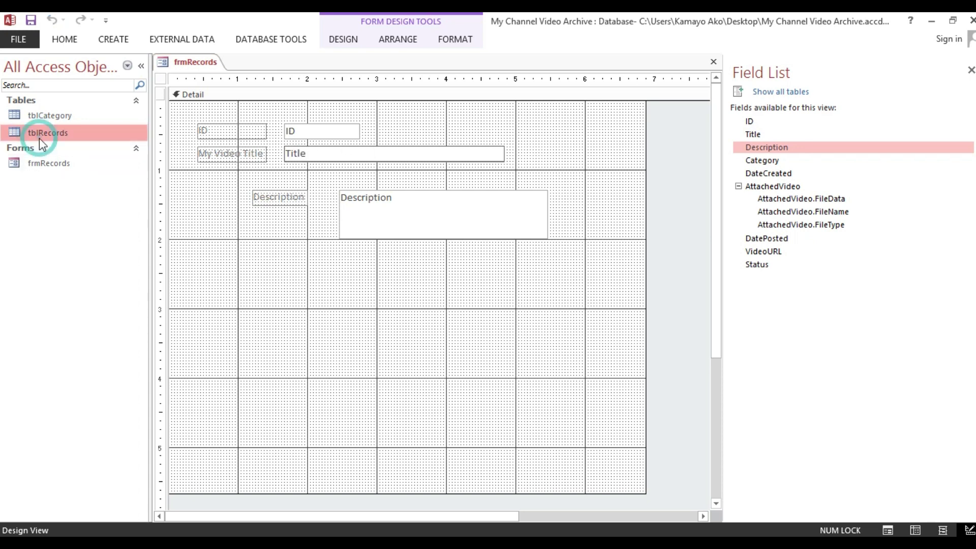
{"action": "right_click", "coordinate": [44, 133]}
{"action": "left_click", "coordinate": [74, 158]}
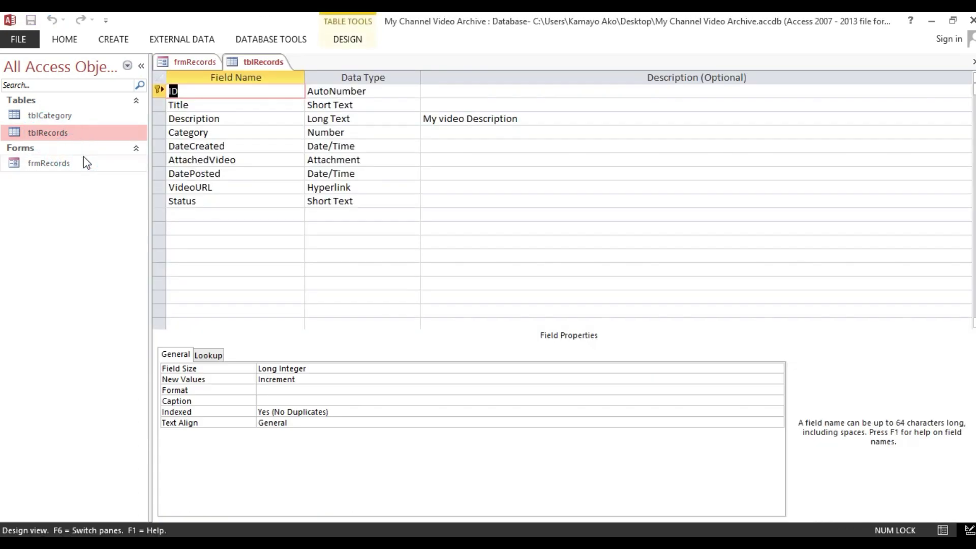
{"action": "left_click", "coordinate": [158, 105]}
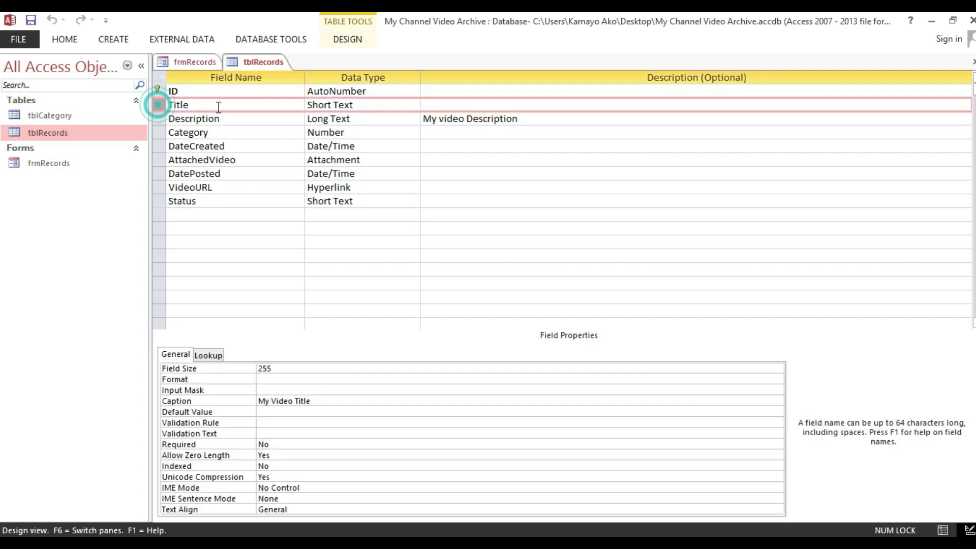
{"action": "left_click", "coordinate": [272, 108]}
{"action": "left_click", "coordinate": [376, 104]}
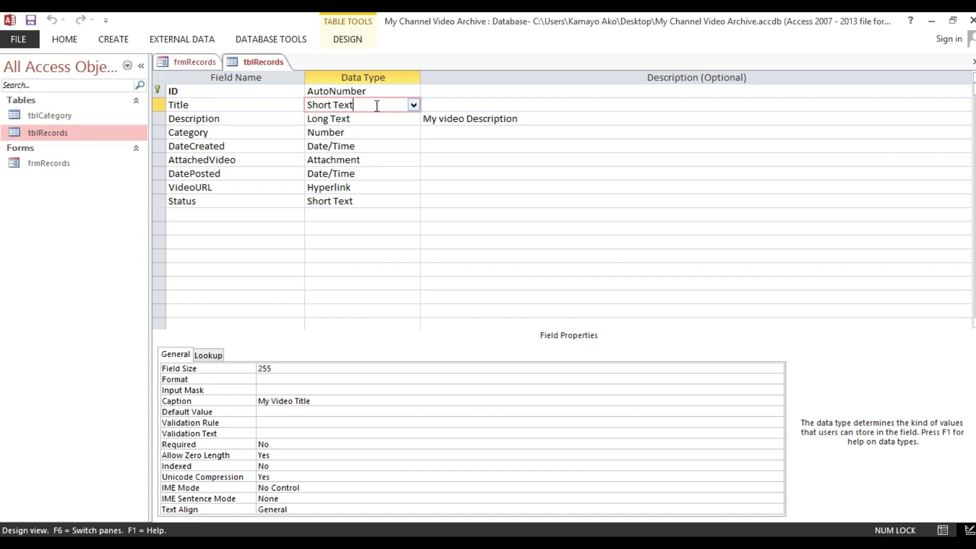
Step: Return to the frmRecords form and examine the multi-line area of the Description text box
{"action": "left_click", "coordinate": [196, 61]}
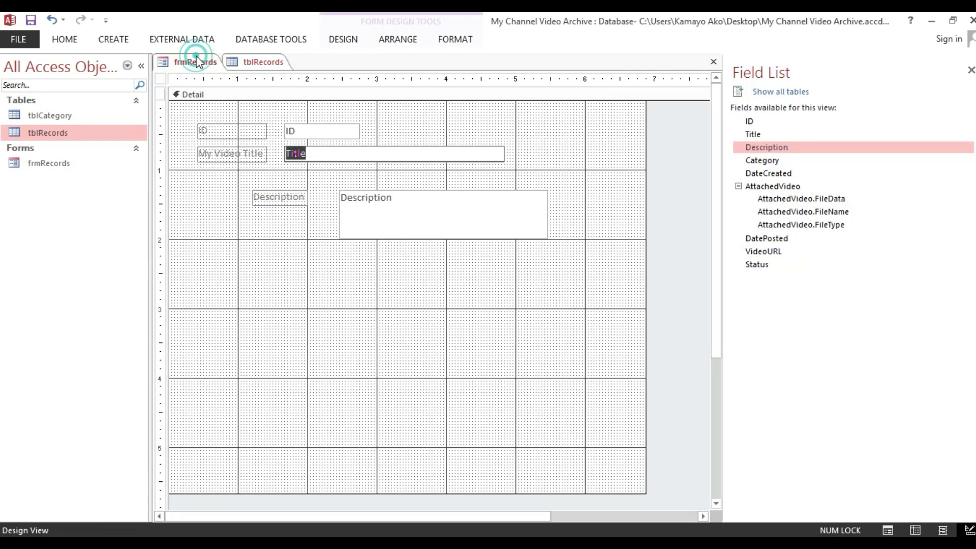
{"action": "left_click", "coordinate": [407, 204]}
{"action": "left_click", "coordinate": [438, 192]}
{"action": "left_click_drag", "start_coordinate": [437, 192], "coordinate": [316, 200]}
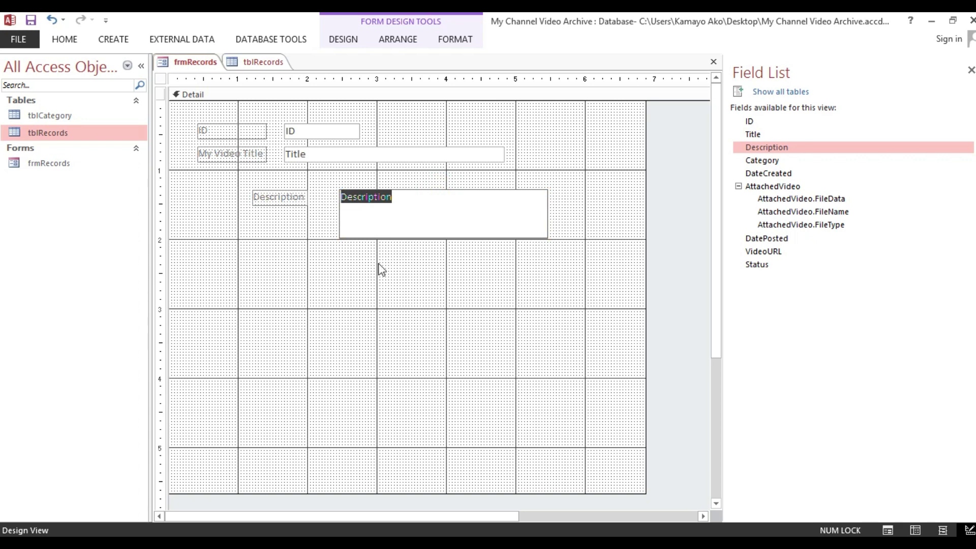
{"action": "left_click", "coordinate": [383, 293]}
{"action": "left_click", "coordinate": [383, 233]}
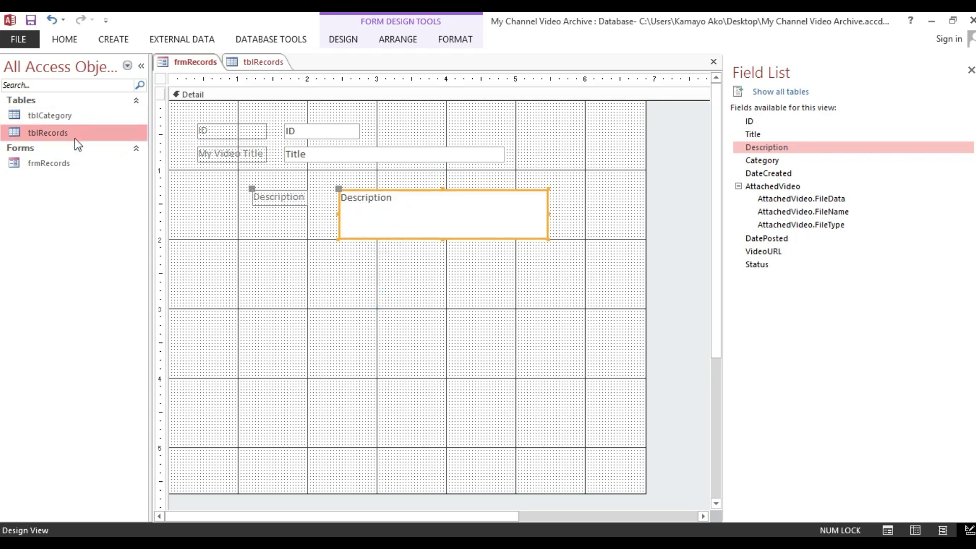
Step: Check the data type of the Description field in the tblRecords design, and close the table
{"action": "left_click", "coordinate": [246, 62]}
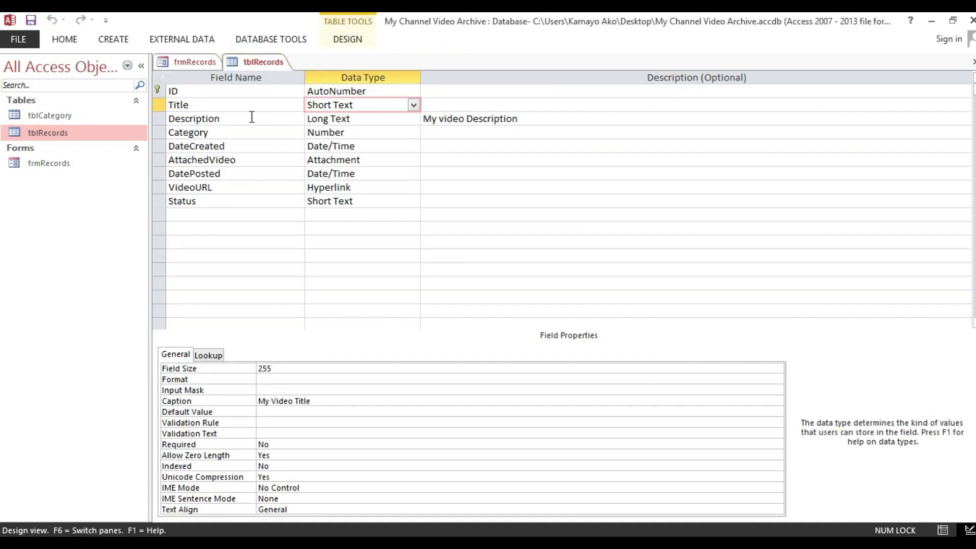
{"action": "left_click", "coordinate": [157, 118]}
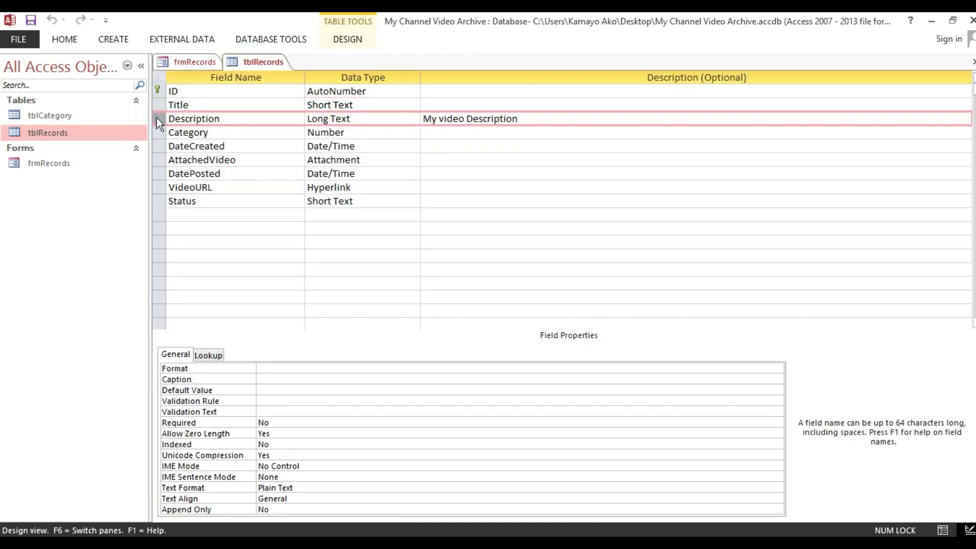
{"action": "left_click_drag", "start_coordinate": [374, 117], "coordinate": [307, 117]}
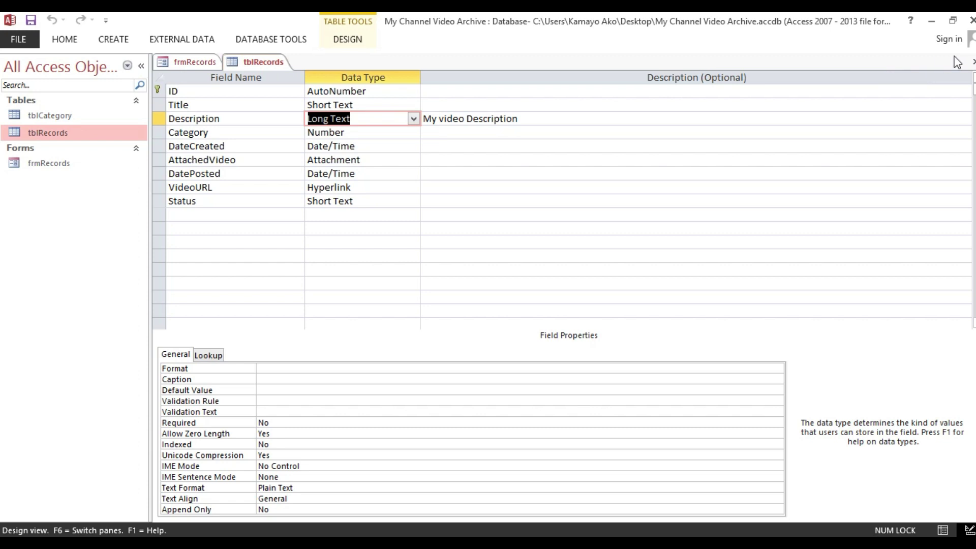
{"action": "left_click", "coordinate": [972, 61]}
Step: Move the Description label and text box directly below Title, with the text box about 1.75 inches across and 1 inch down
{"action": "left_click", "coordinate": [350, 272]}
{"action": "left_click_drag", "start_coordinate": [255, 292], "coordinate": [309, 180]}
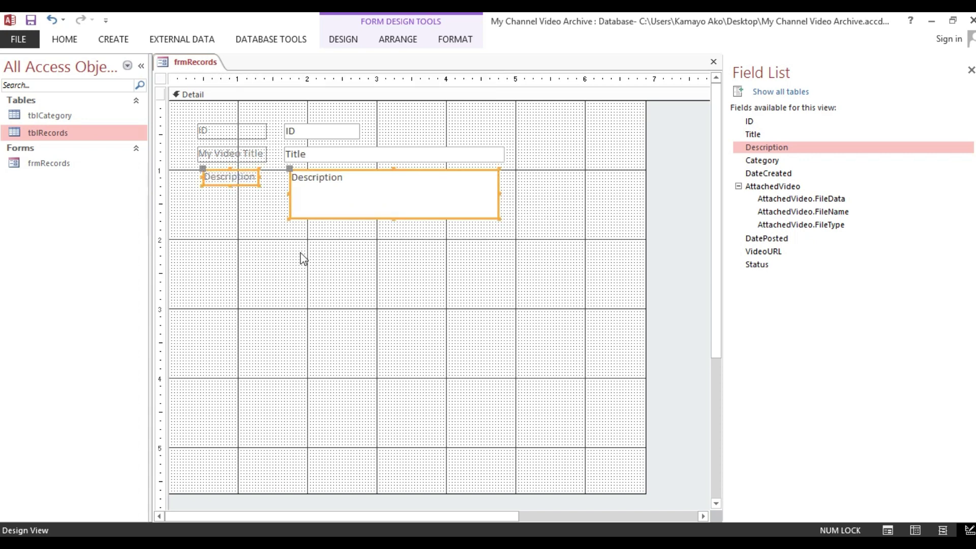
{"action": "left_click", "coordinate": [301, 253]}
{"action": "left_click", "coordinate": [311, 201]}
{"action": "left_click", "coordinate": [313, 259]}
Step: Left-align the ID, My Video Title and Description labels with each other
{"action": "left_click_drag", "start_coordinate": [212, 266], "coordinate": [230, 134]}
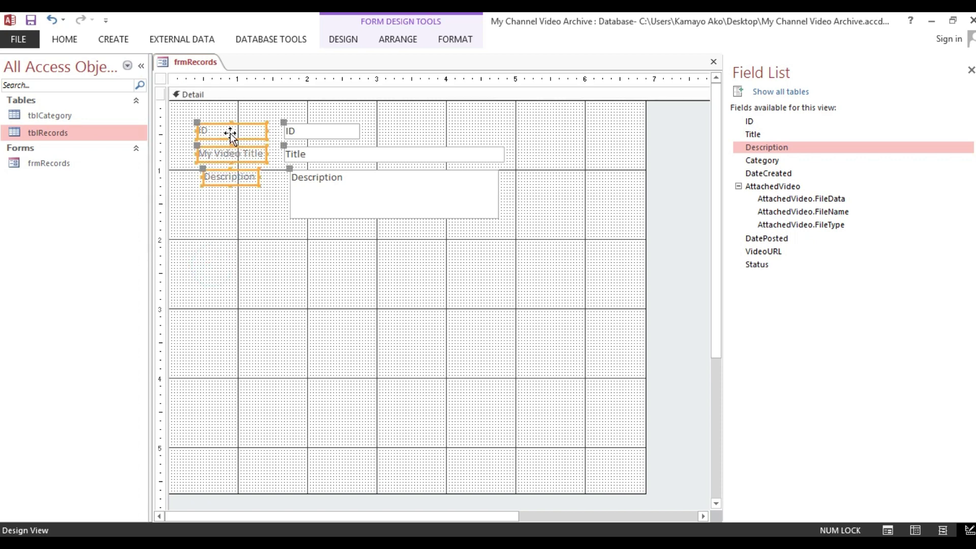
{"action": "right_click", "coordinate": [230, 134]}
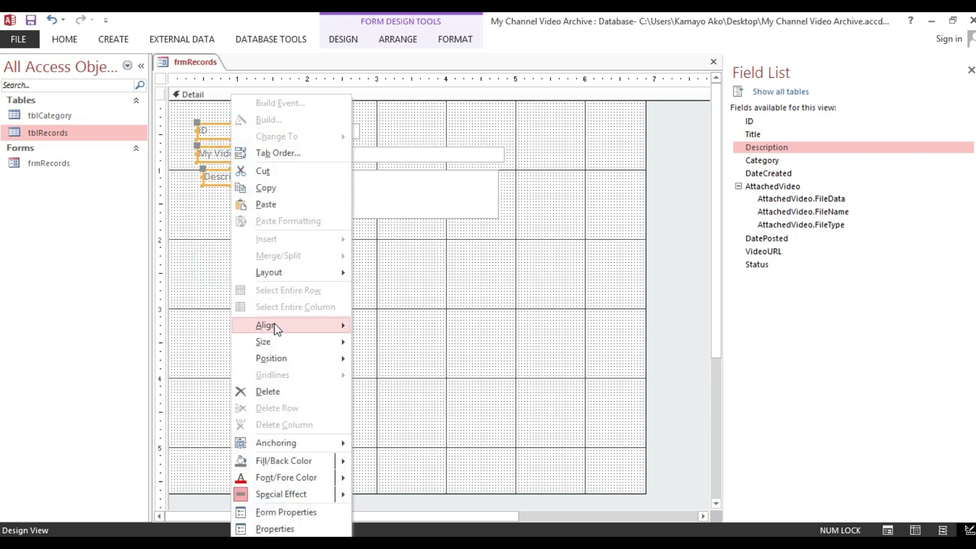
{"action": "mouse_move", "coordinate": [275, 329]}
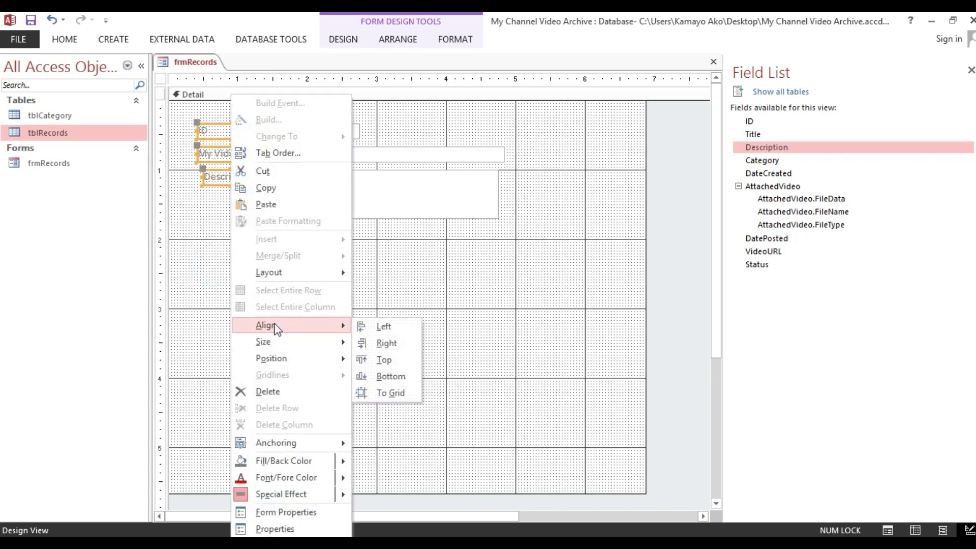
{"action": "left_click", "coordinate": [374, 331]}
Step: Size the ID, My Video Title and Description labels to the widest one
{"action": "right_click", "coordinate": [228, 179]}
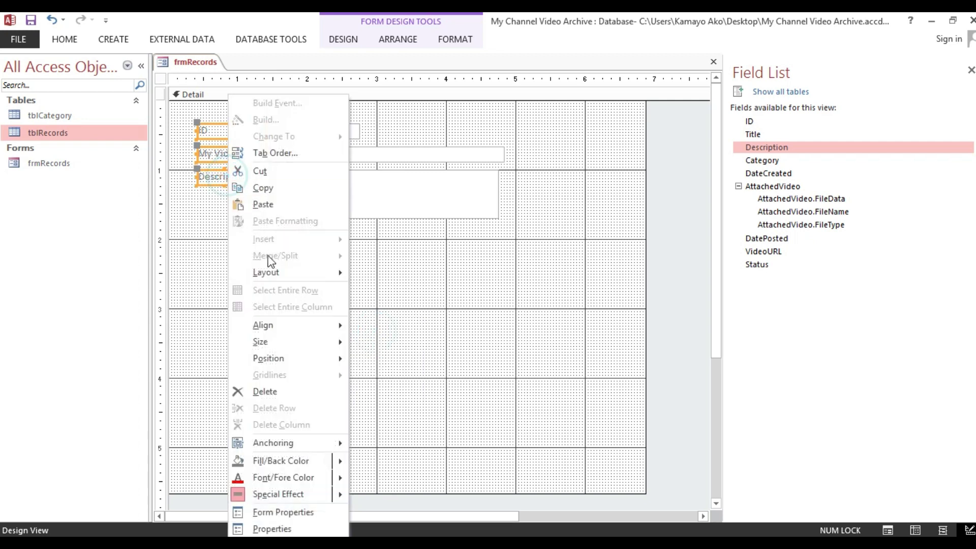
{"action": "mouse_move", "coordinate": [307, 343]}
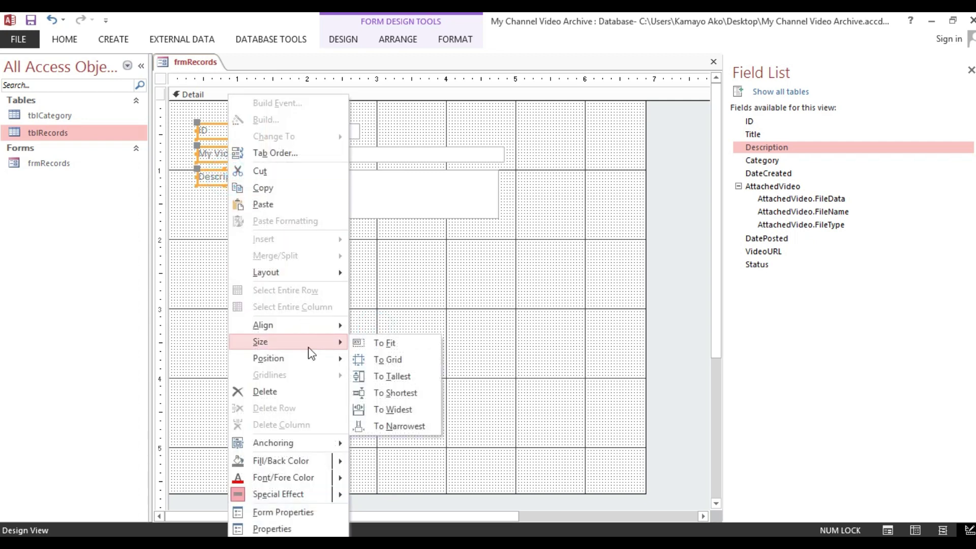
{"action": "left_click", "coordinate": [397, 408]}
{"action": "left_click", "coordinate": [231, 276]}
{"action": "left_click_drag", "start_coordinate": [231, 259], "coordinate": [211, 134]}
{"action": "left_click", "coordinate": [223, 251]}
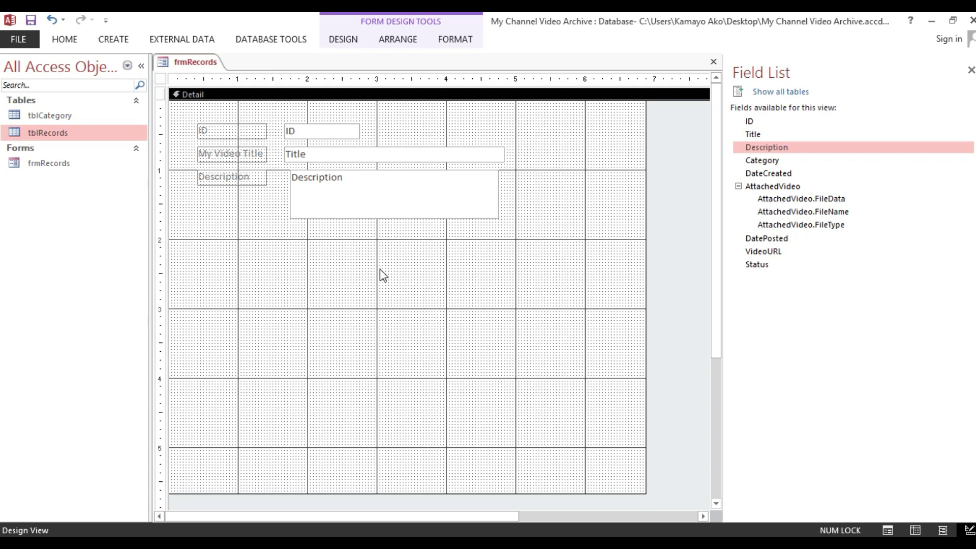
{"action": "left_click_drag", "start_coordinate": [286, 259], "coordinate": [321, 131]}
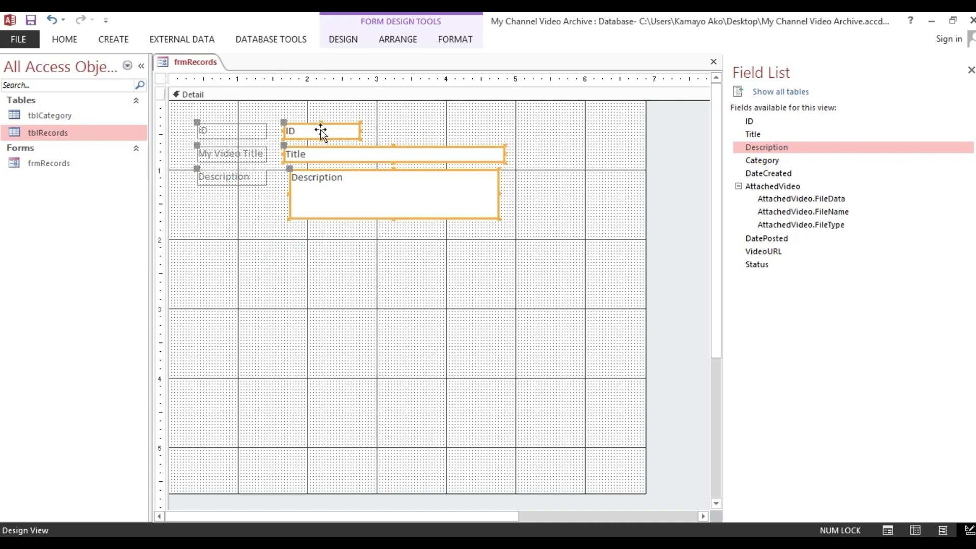
{"action": "right_click", "coordinate": [321, 131]}
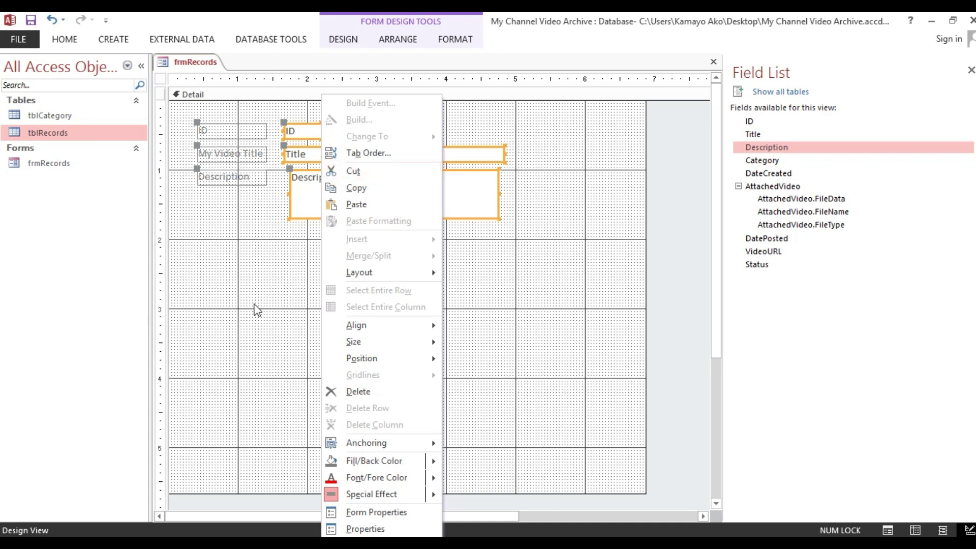
{"action": "left_click", "coordinate": [254, 307]}
{"action": "left_click_drag", "start_coordinate": [338, 331], "coordinate": [287, 102]}
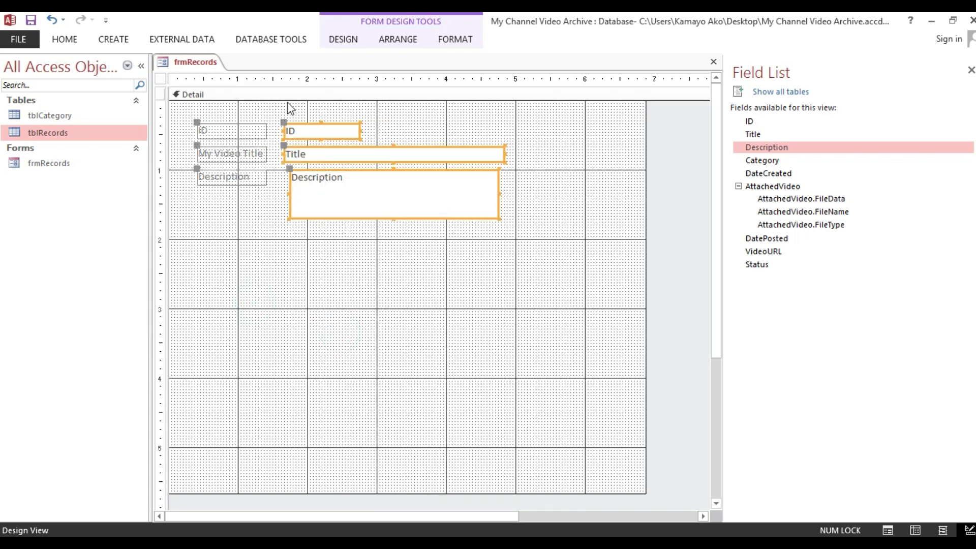
{"action": "left_click", "coordinate": [301, 310]}
Step: Left-align the ID, Title and Description text boxes with each other
{"action": "left_click_drag", "start_coordinate": [301, 337], "coordinate": [318, 130]}
{"action": "right_click", "coordinate": [319, 129]}
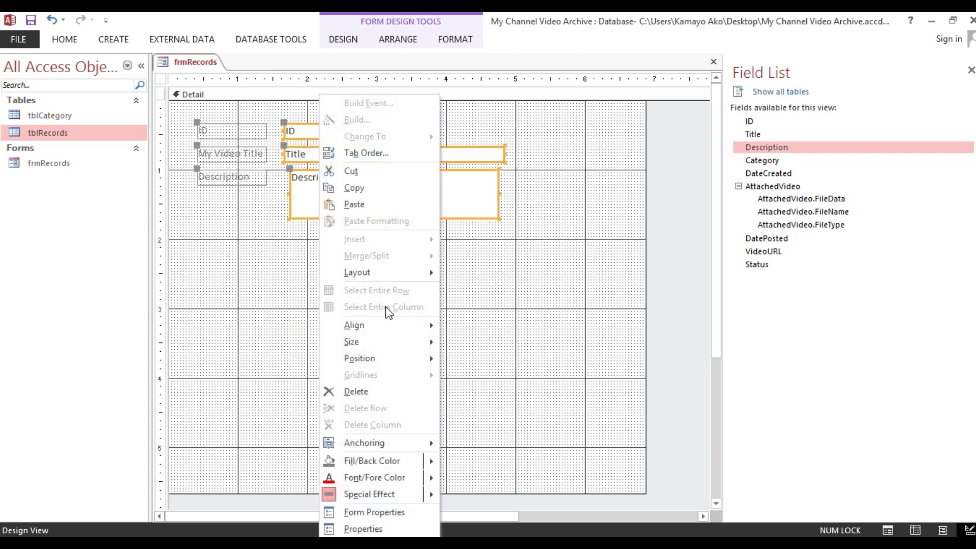
{"action": "mouse_move", "coordinate": [394, 324]}
{"action": "left_click", "coordinate": [455, 327]}
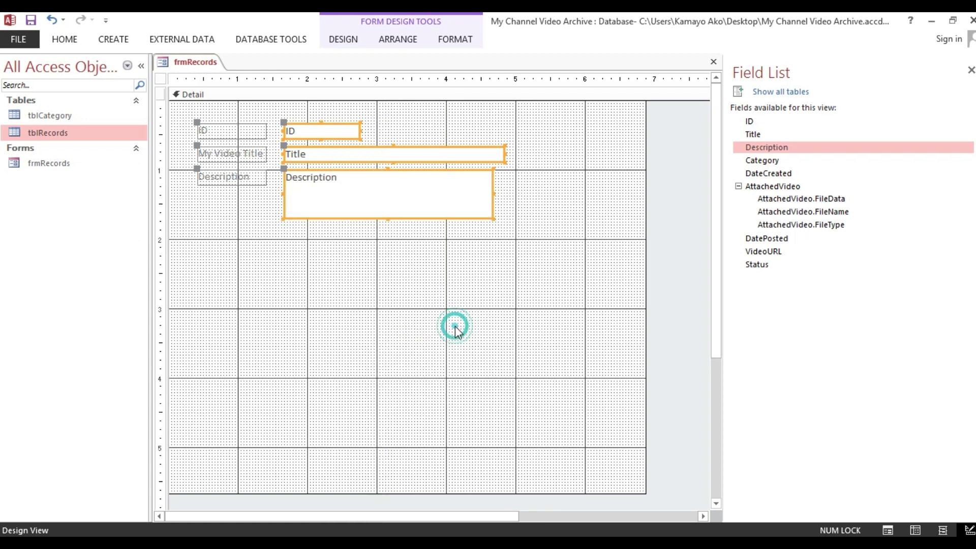
Step: Try right-aligning the ID, Title and Description text boxes
{"action": "right_click", "coordinate": [454, 189]}
{"action": "mouse_move", "coordinate": [529, 330]}
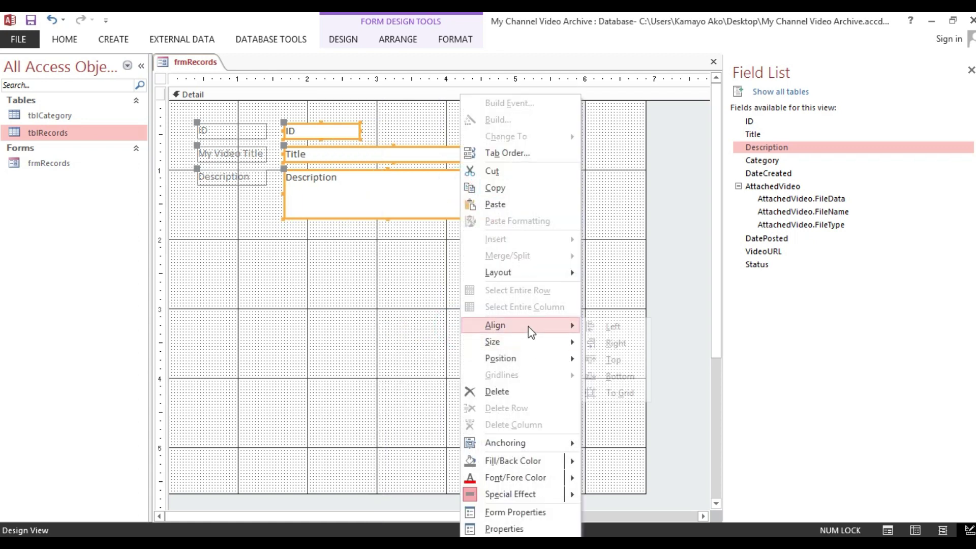
{"action": "left_click", "coordinate": [609, 344]}
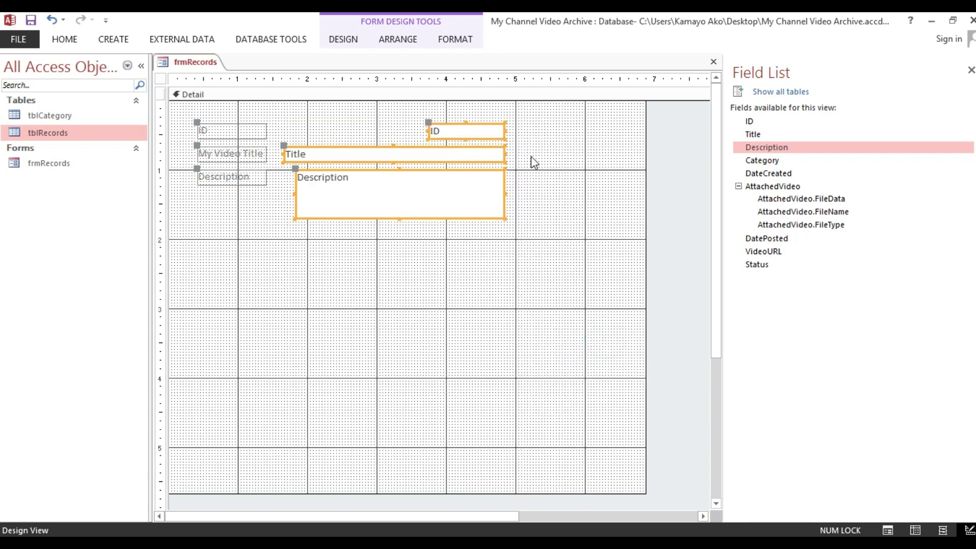
{"action": "right_click", "coordinate": [460, 150]}
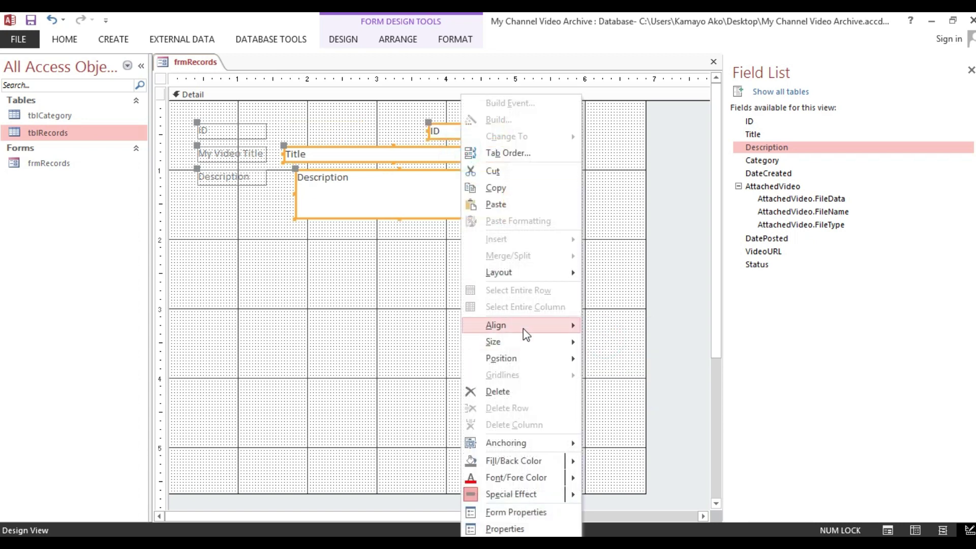
{"action": "mouse_move", "coordinate": [523, 331]}
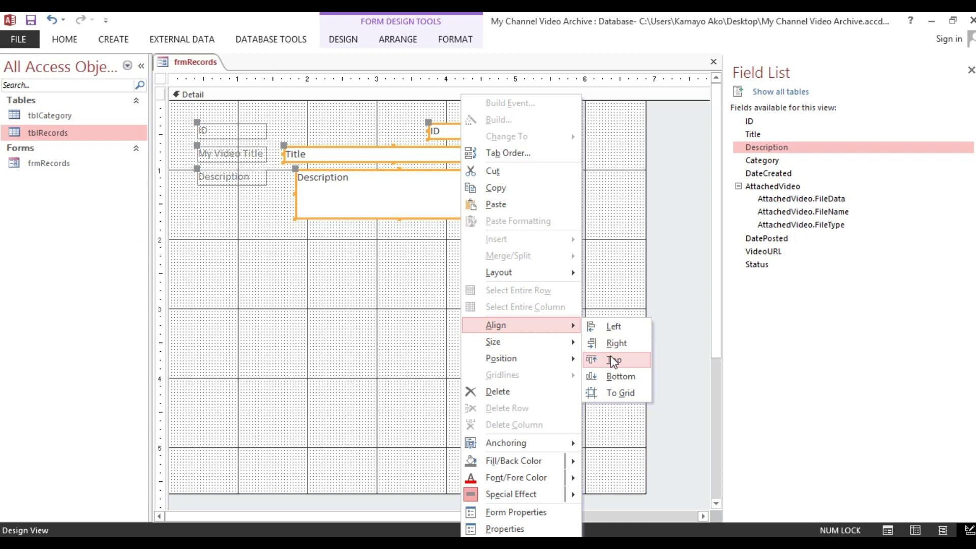
{"action": "left_click", "coordinate": [351, 294]}
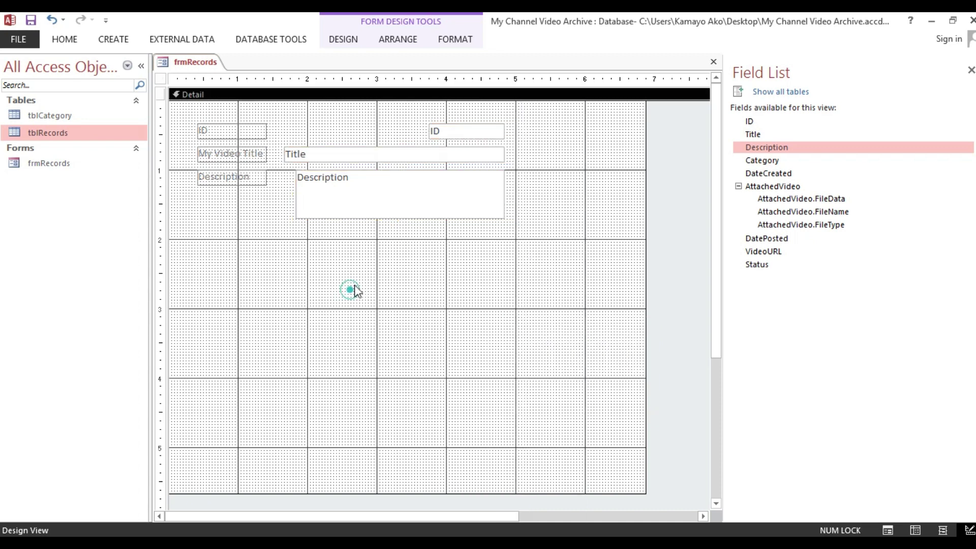
Step: Restore the left alignment of the ID, Title and Description text boxes
{"action": "left_click_drag", "start_coordinate": [566, 151], "coordinate": [152, 158]}
{"action": "left_click_drag", "start_coordinate": [336, 308], "coordinate": [456, 130]}
{"action": "right_click", "coordinate": [456, 130]}
{"action": "mouse_move", "coordinate": [533, 327]}
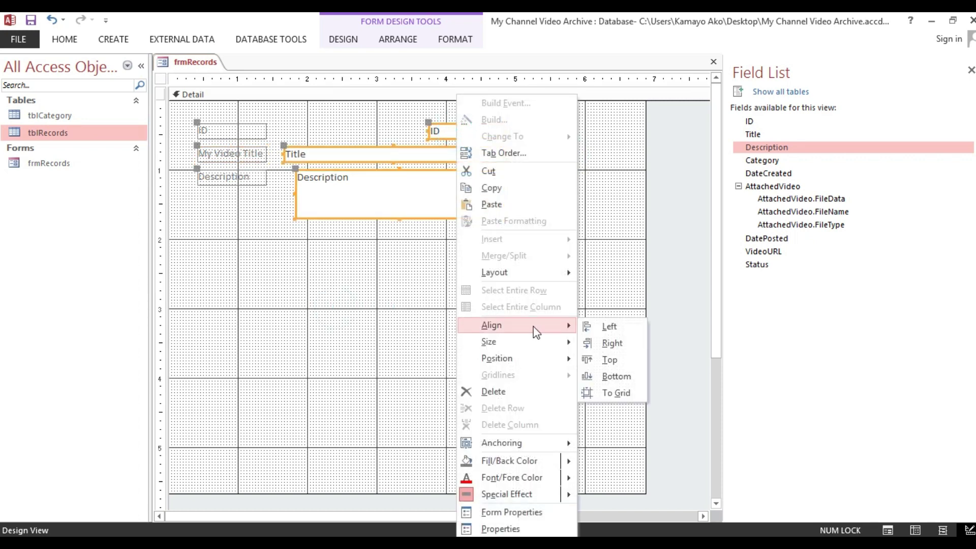
{"action": "left_click", "coordinate": [614, 327]}
{"action": "left_click", "coordinate": [297, 241]}
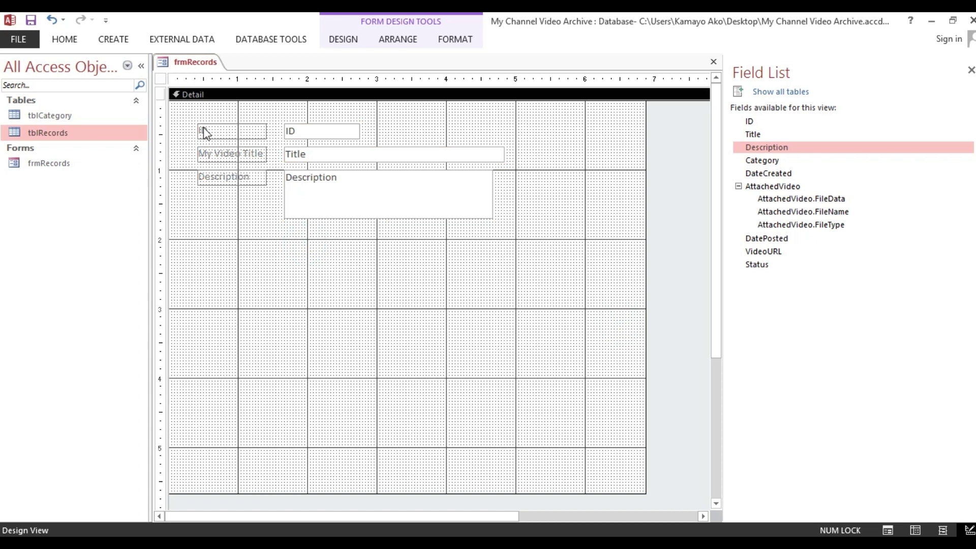
Step: Preview the form in Form View to check the Description text box and its scrolling, and return to Design View
{"action": "left_click", "coordinate": [66, 39]}
{"action": "left_click", "coordinate": [15, 65]}
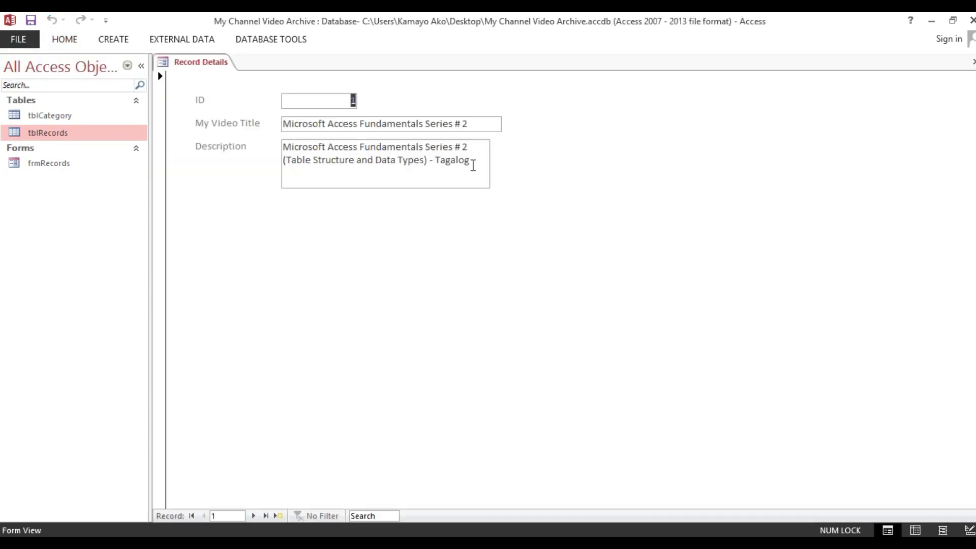
{"action": "left_click", "coordinate": [480, 163]}
{"action": "left_click", "coordinate": [324, 173]}
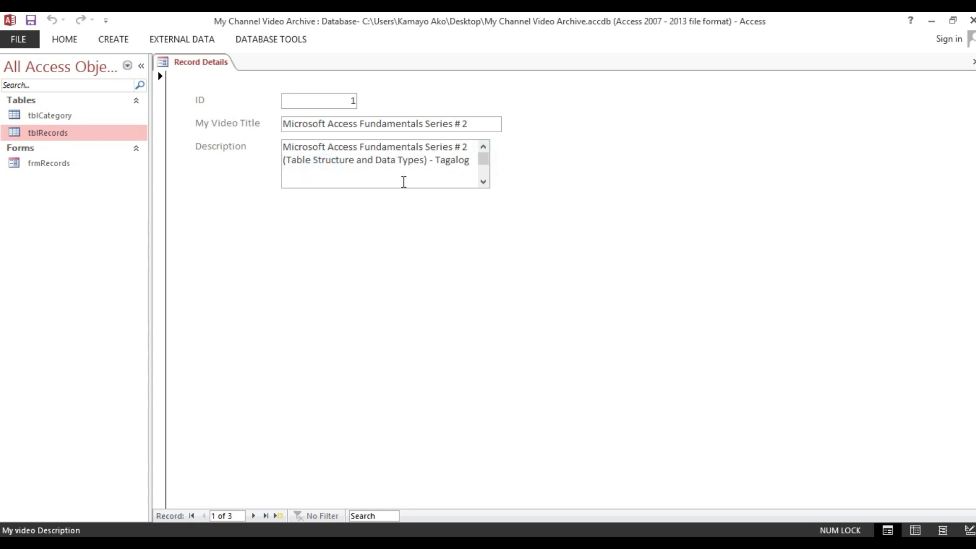
{"action": "right_click", "coordinate": [553, 192]}
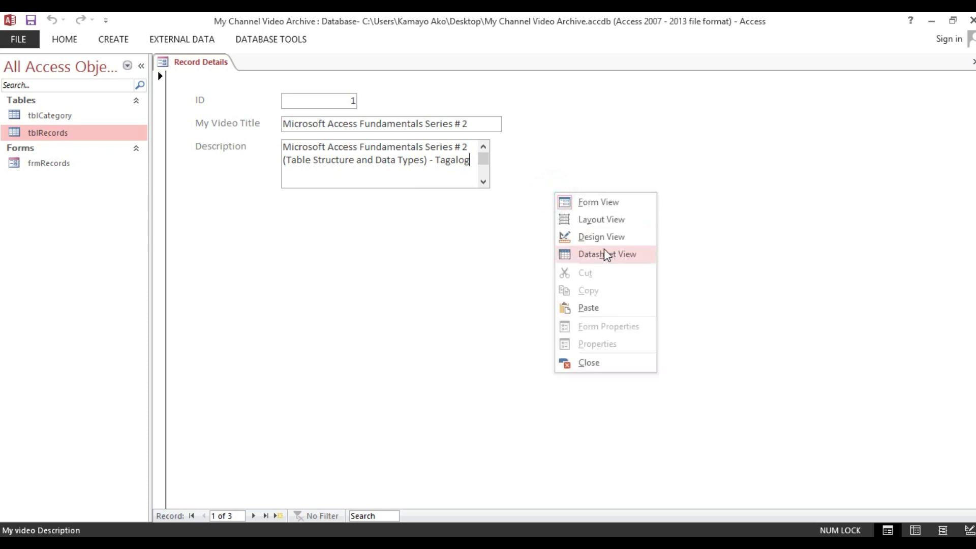
{"action": "left_click", "coordinate": [603, 238]}
Step: Resize the Description text box to about 3.25 inches wide and 0.7 inch tall
{"action": "left_click", "coordinate": [475, 212]}
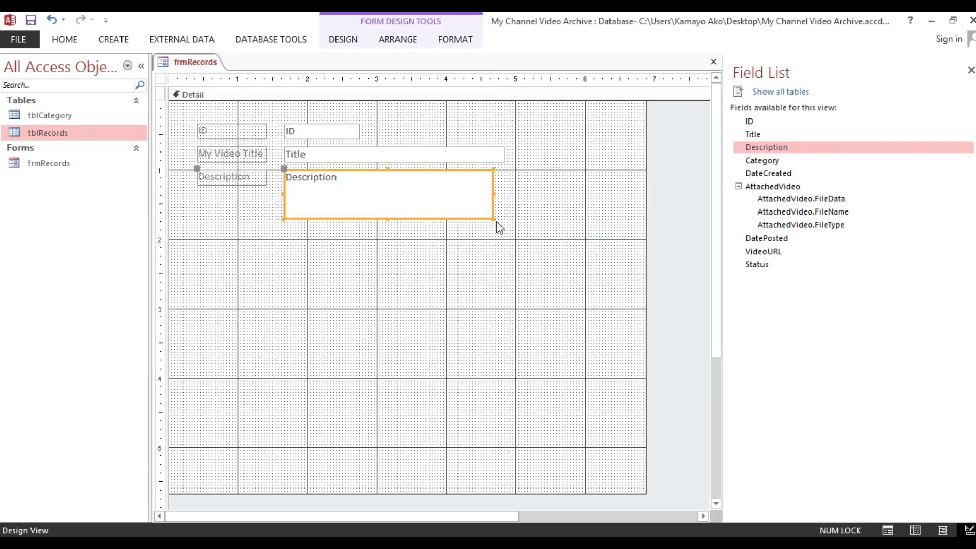
{"action": "left_click_drag", "start_coordinate": [493, 220], "coordinate": [511, 309]}
{"action": "left_click", "coordinate": [314, 279]}
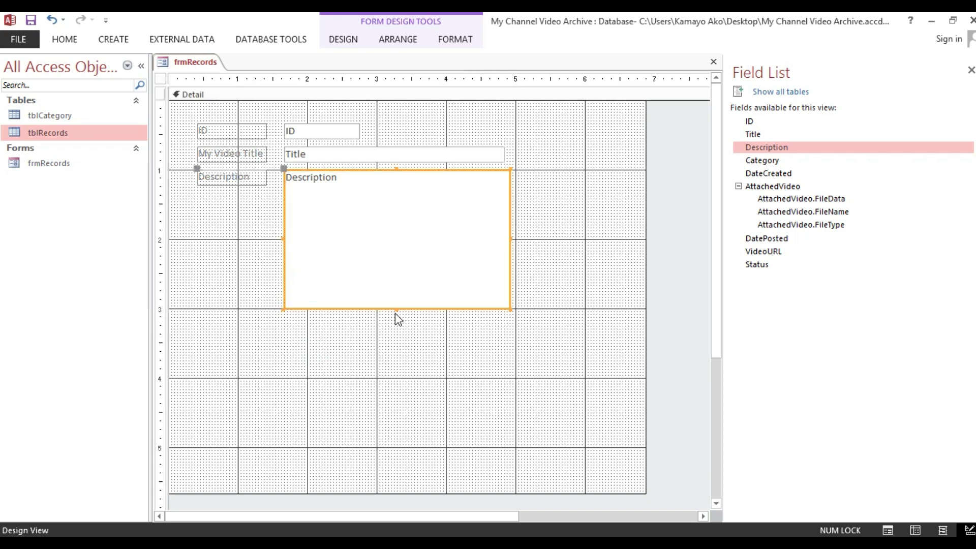
{"action": "left_click_drag", "start_coordinate": [396, 308], "coordinate": [390, 216]}
{"action": "left_click", "coordinate": [353, 274]}
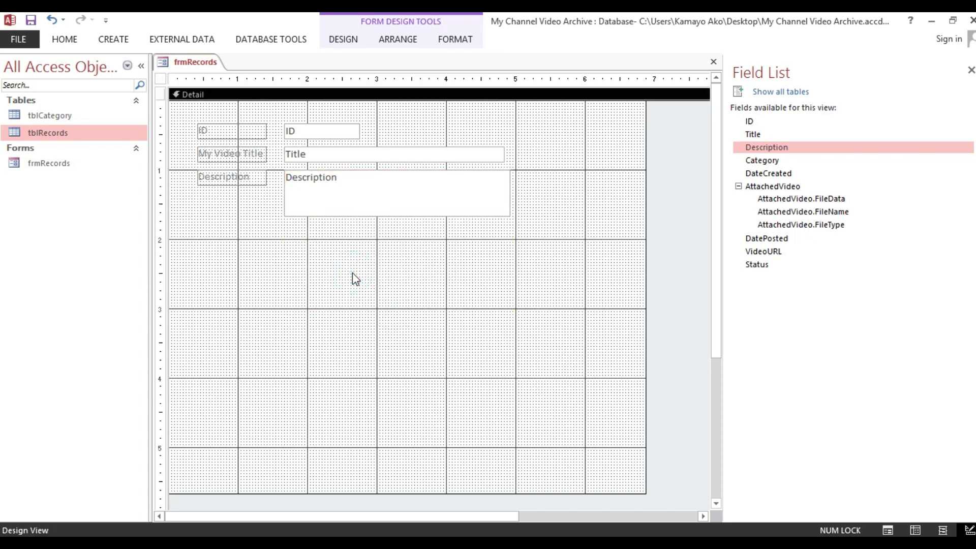
Step: Add the Category field to the form and position it just below the Description text box, at about the 2-inch vertical mark
{"action": "left_click", "coordinate": [758, 160]}
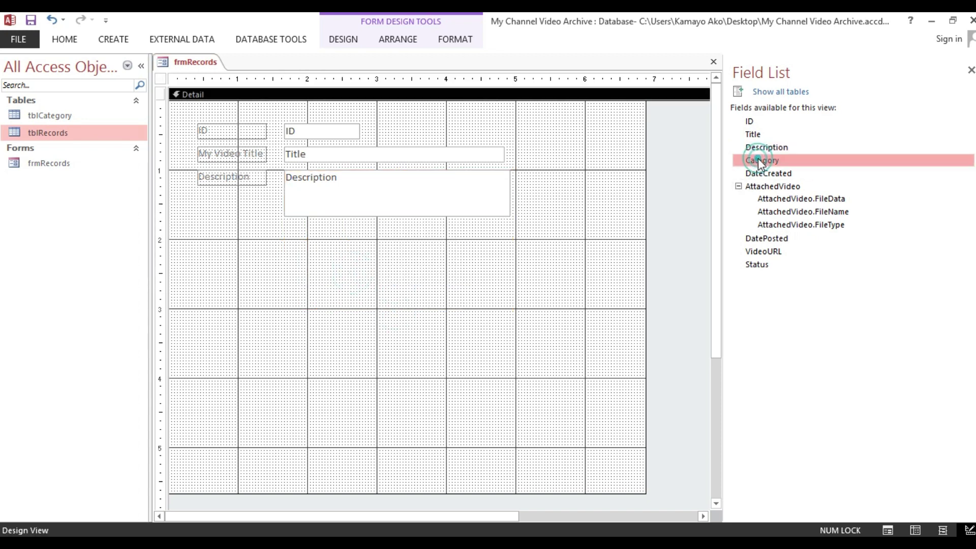
{"action": "left_click_drag", "start_coordinate": [758, 159], "coordinate": [306, 247]}
{"action": "left_click", "coordinate": [286, 298]}
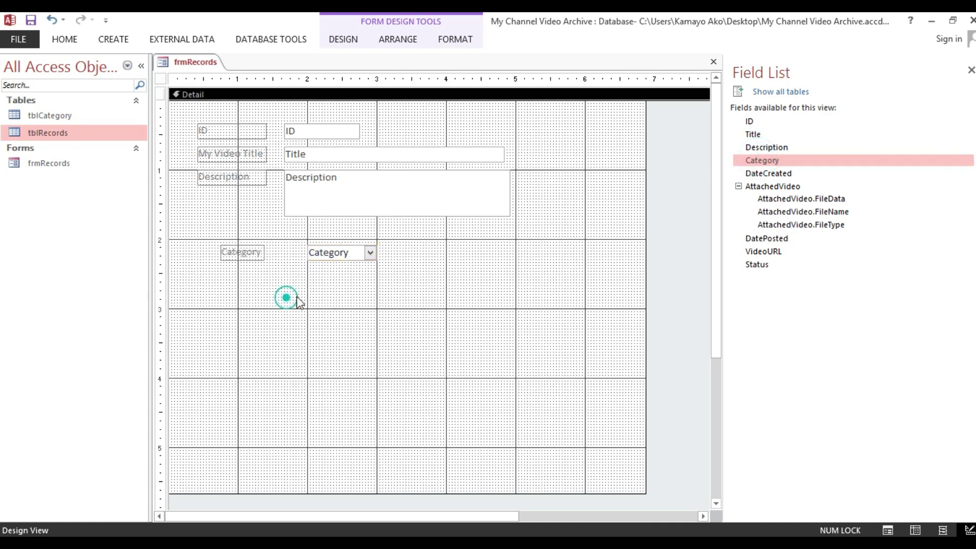
{"action": "left_click", "coordinate": [326, 254]}
{"action": "left_click", "coordinate": [313, 297]}
{"action": "left_click", "coordinate": [350, 254]}
{"action": "left_click_drag", "start_coordinate": [305, 262], "coordinate": [309, 239]}
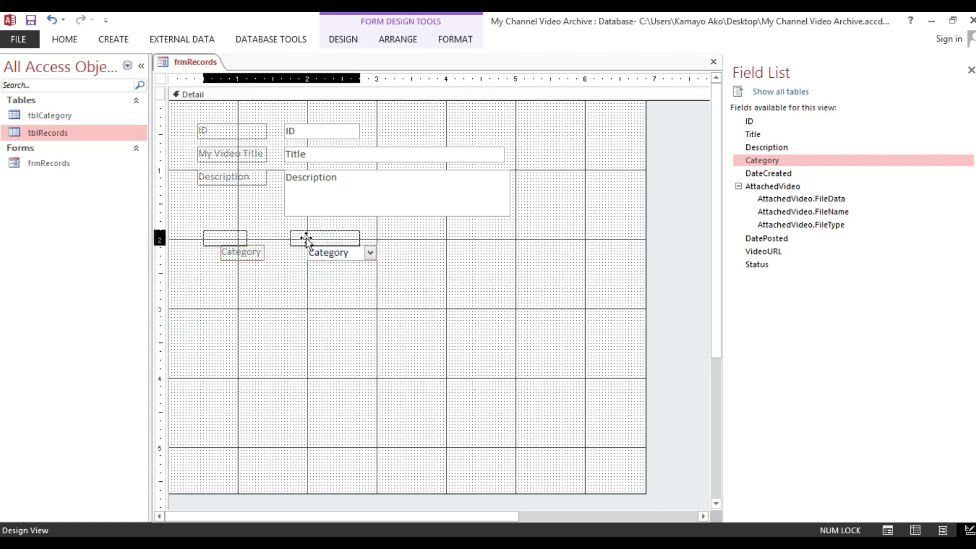
{"action": "left_click", "coordinate": [288, 266]}
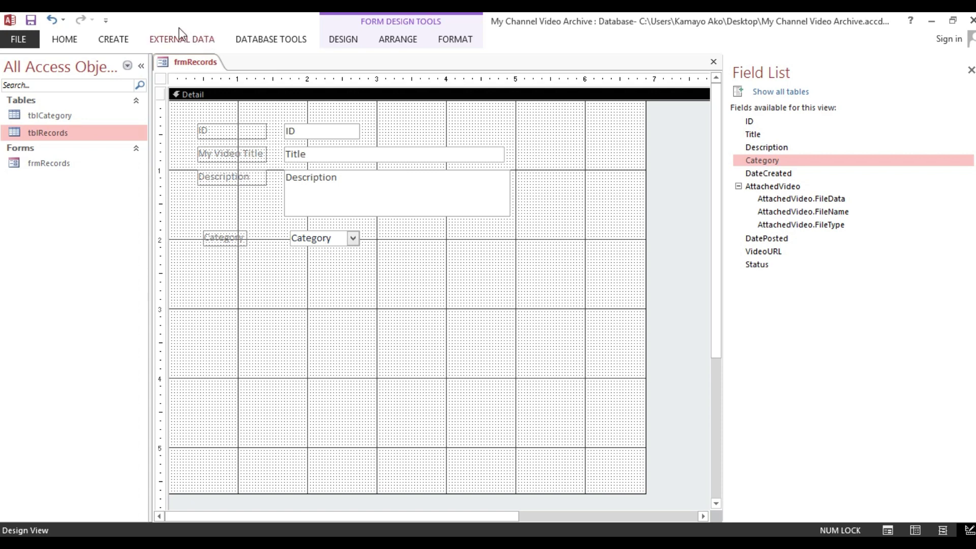
Step: Check the Category drop-down list in Form View, and widen the Category combo box to about 2.5 inches in Design View
{"action": "left_click", "coordinate": [71, 36]}
{"action": "left_click", "coordinate": [15, 71]}
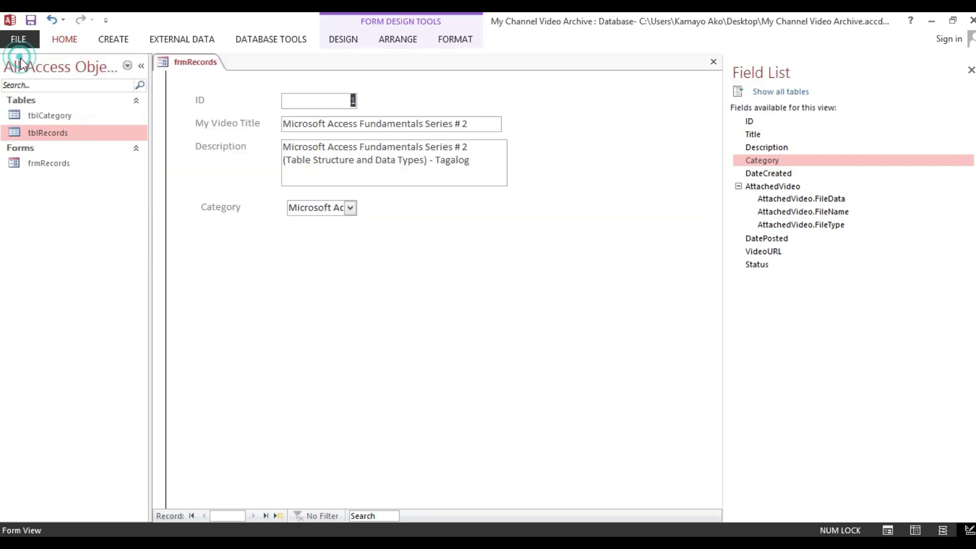
{"action": "left_click", "coordinate": [350, 207]}
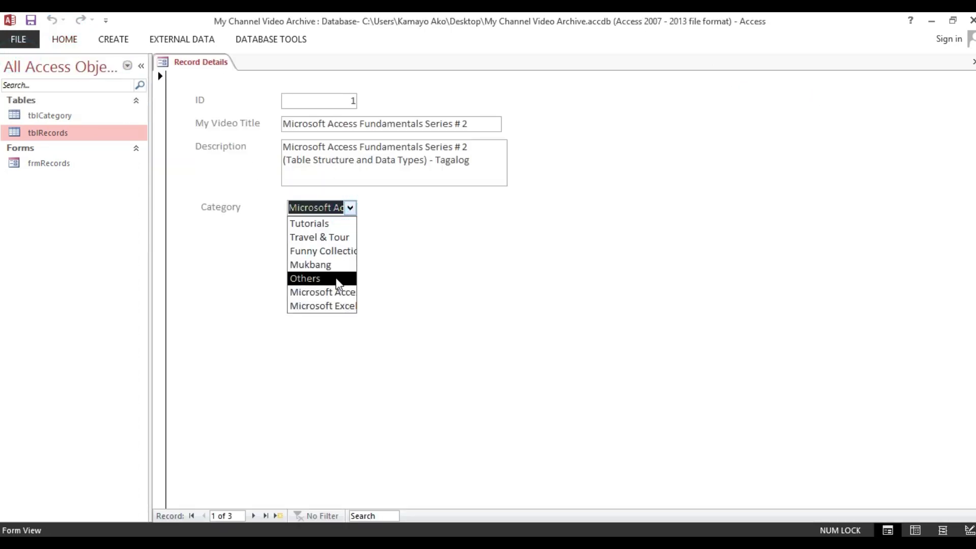
{"action": "right_click", "coordinate": [459, 215]}
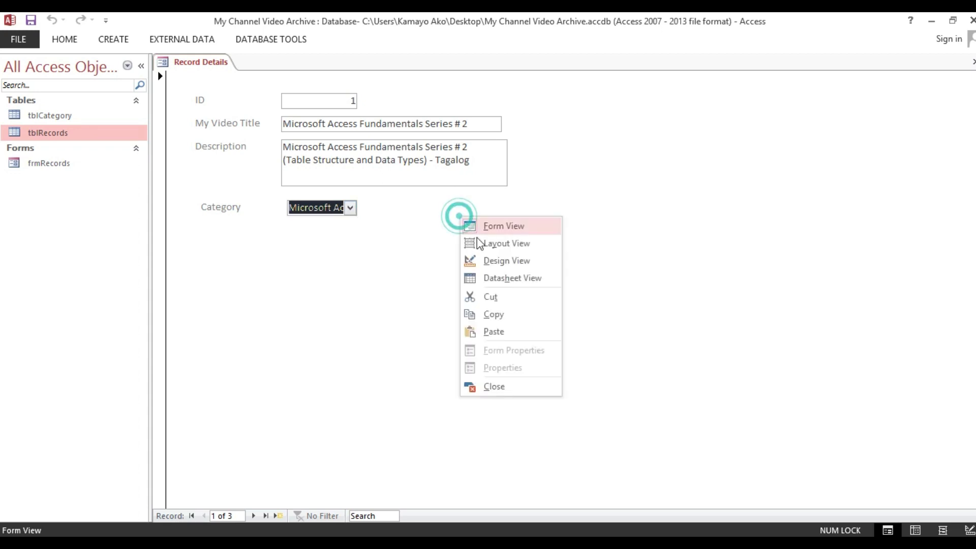
{"action": "left_click", "coordinate": [500, 261]}
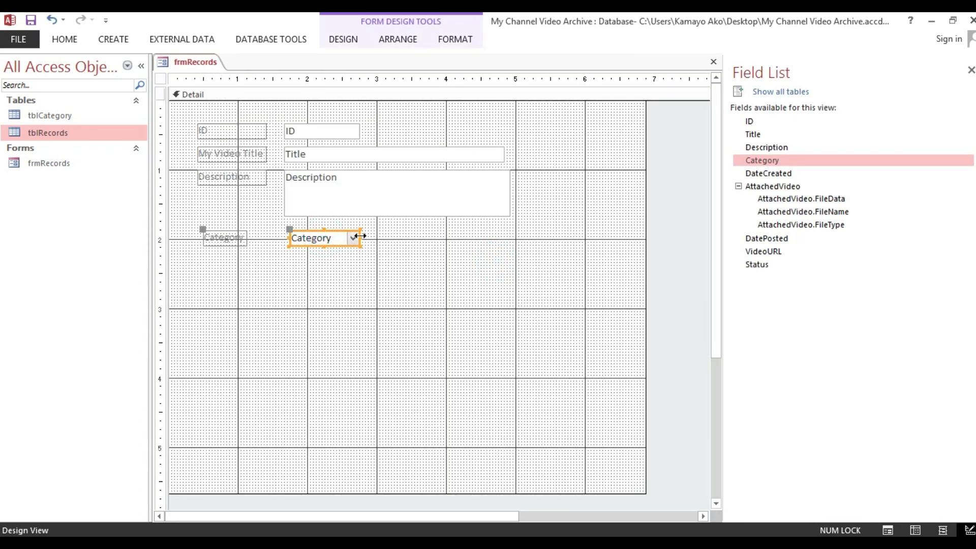
{"action": "left_click_drag", "start_coordinate": [360, 236], "coordinate": [461, 237]}
Step: Open tblRecords in Design View to examine the Category field's data type options, and view the category records in tblCategory
{"action": "right_click", "coordinate": [58, 128]}
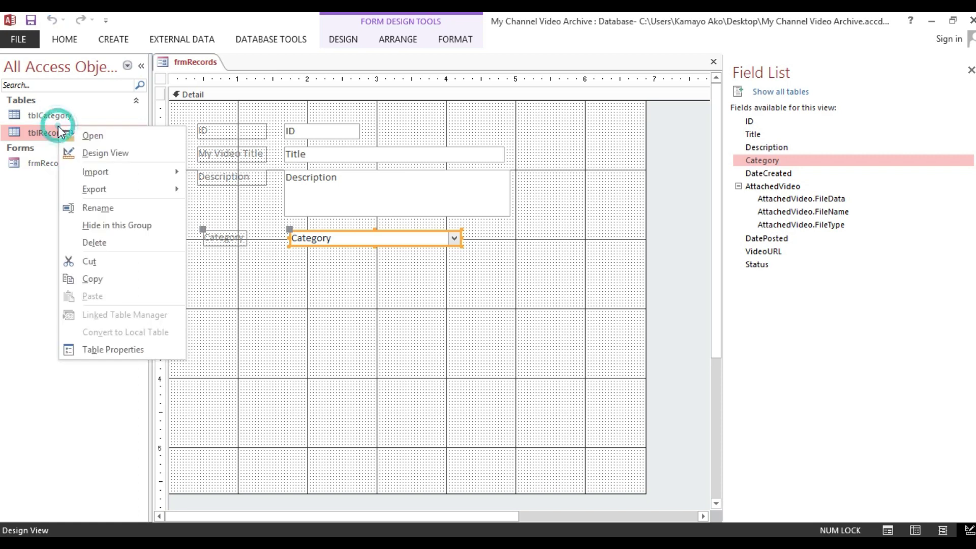
{"action": "left_click", "coordinate": [80, 150]}
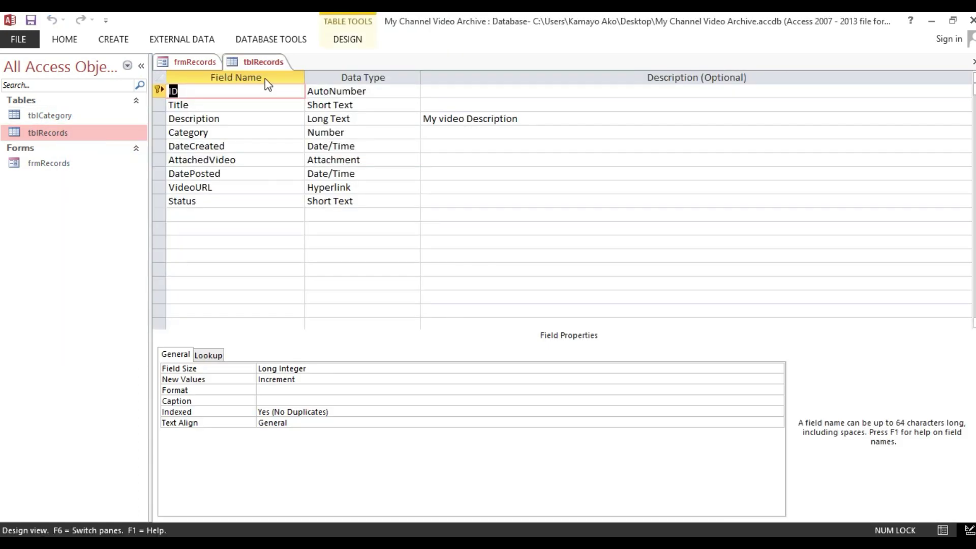
{"action": "left_click", "coordinate": [155, 133]}
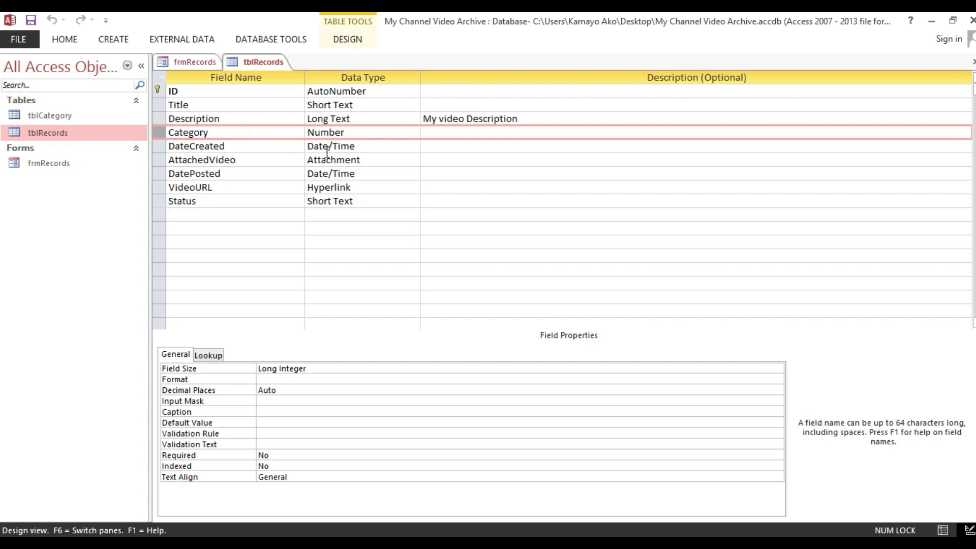
{"action": "left_click", "coordinate": [384, 131]}
{"action": "left_click", "coordinate": [414, 133]}
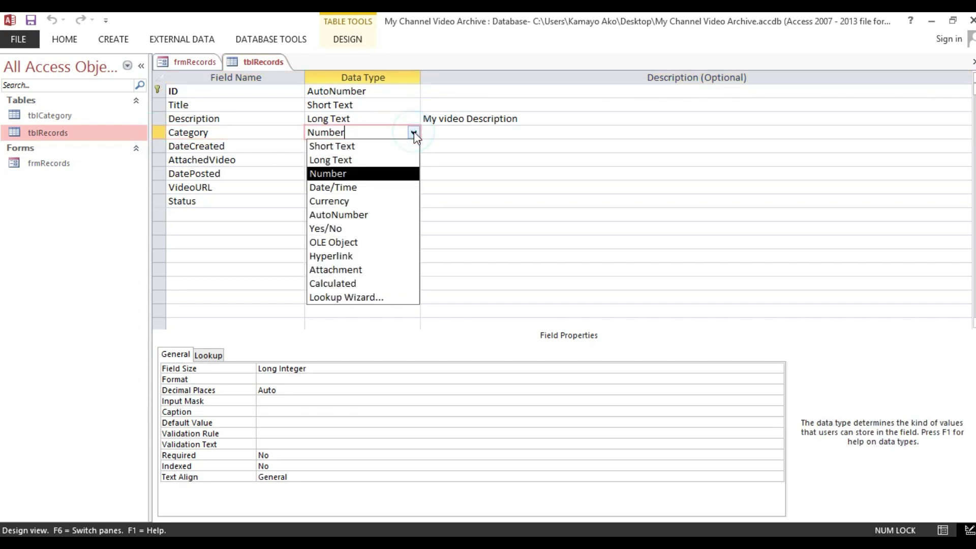
{"action": "left_click", "coordinate": [225, 134]}
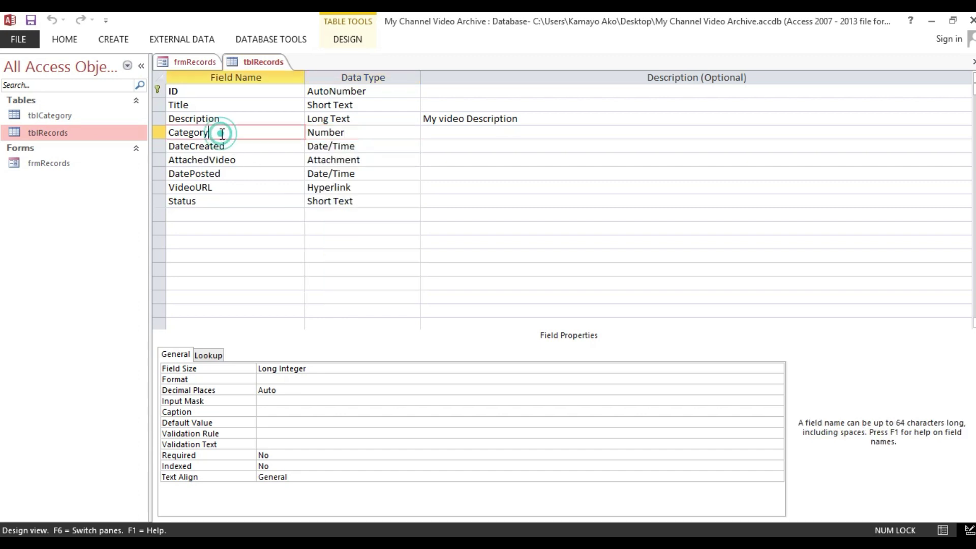
{"action": "double_click", "coordinate": [69, 115]}
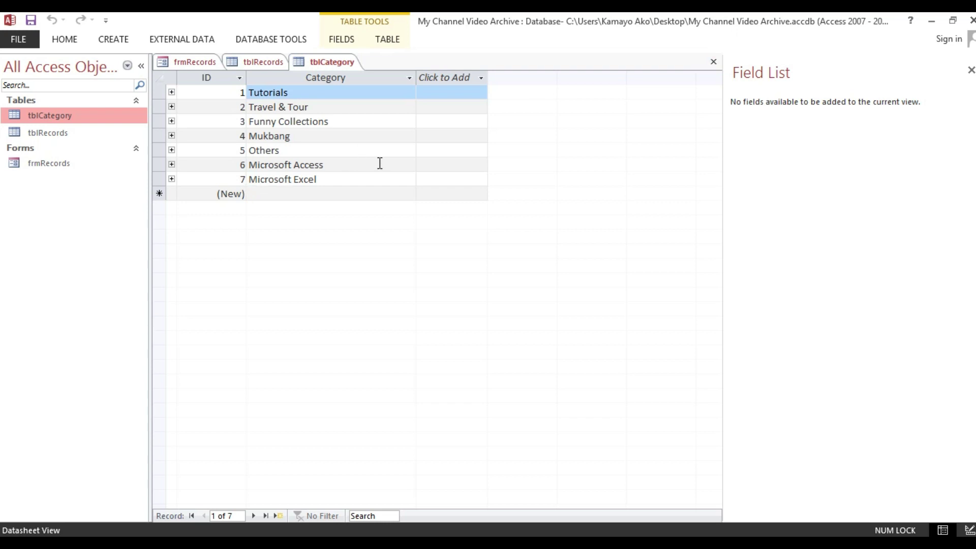
{"action": "left_click", "coordinate": [713, 62]}
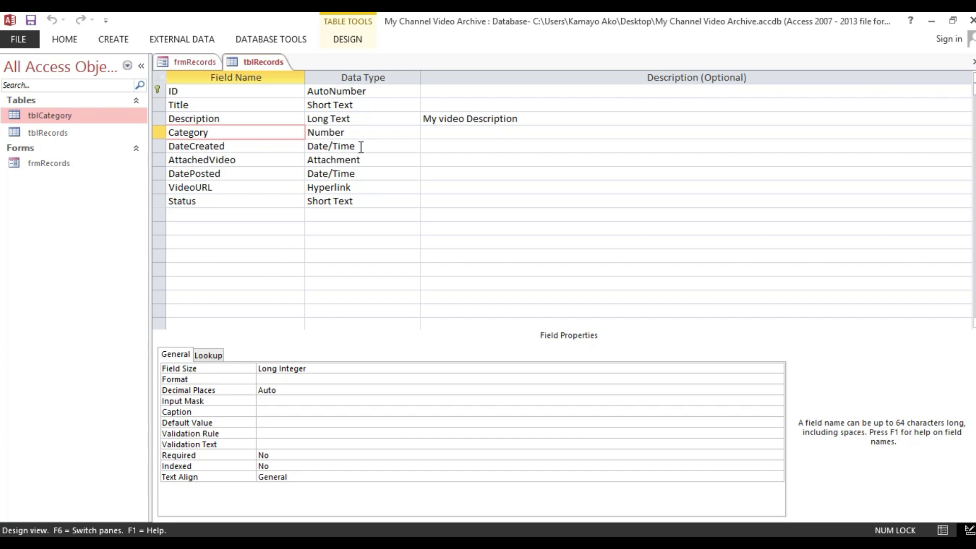
Step: Examine the Category field's lookup Row Source, viewing its query and the query's datasheet in the Query Builder
{"action": "left_click", "coordinate": [209, 356]}
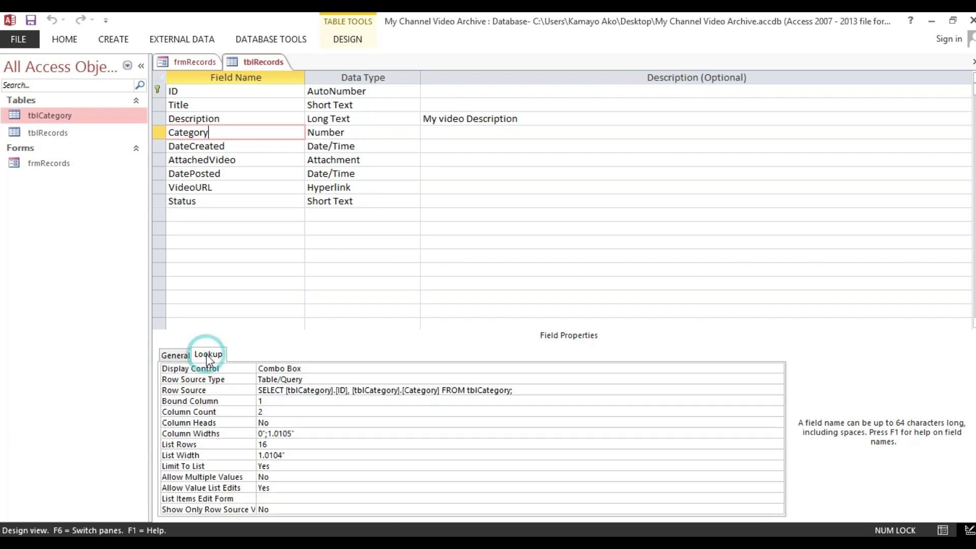
{"action": "left_click", "coordinate": [523, 395]}
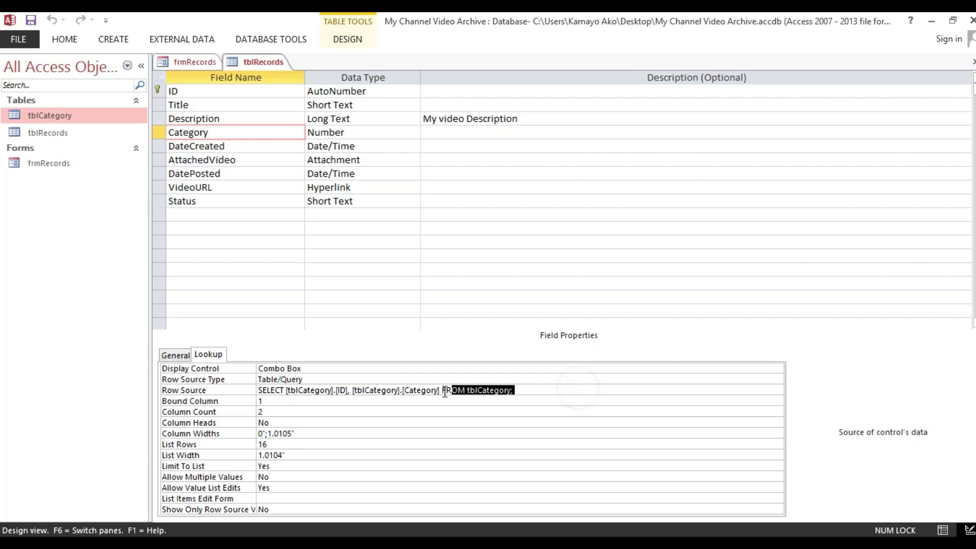
{"action": "left_click", "coordinate": [259, 394]}
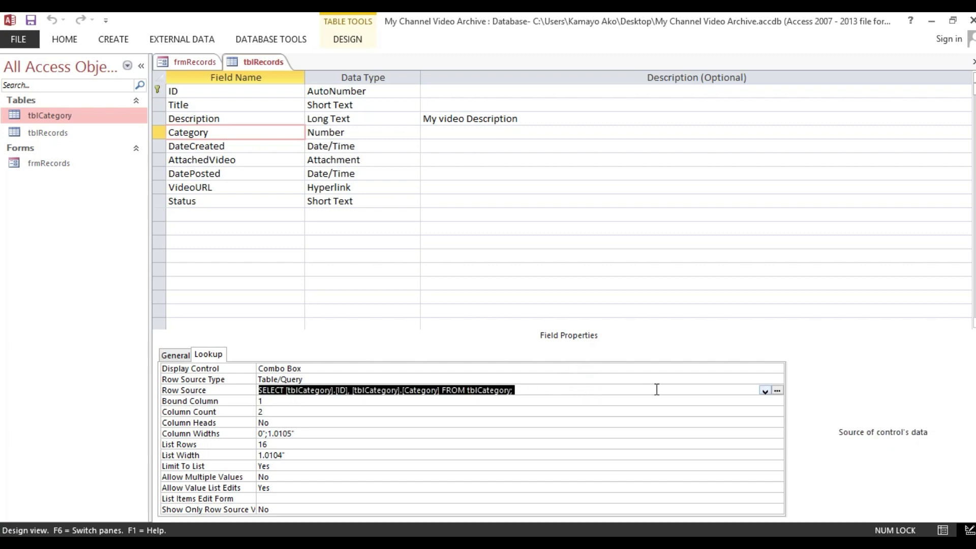
{"action": "left_click", "coordinate": [777, 391]}
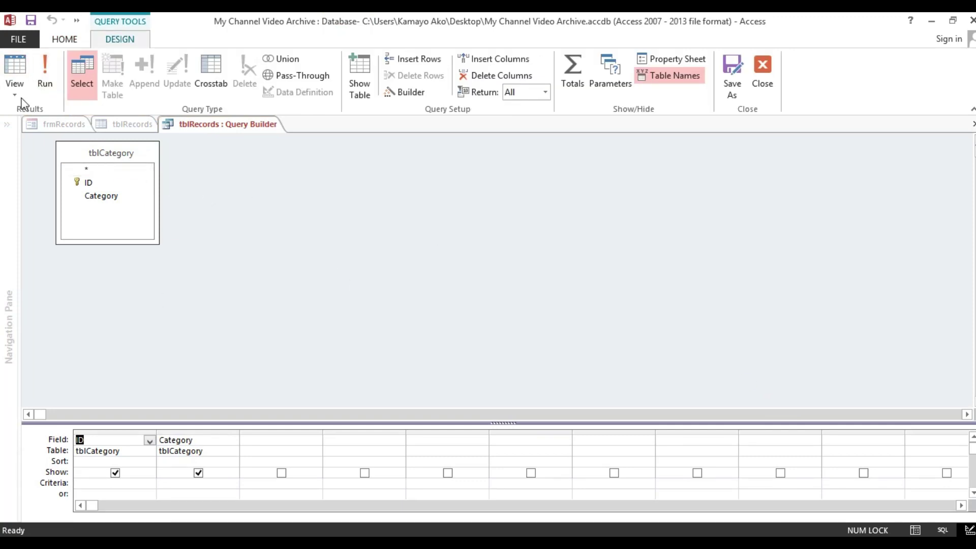
{"action": "left_click", "coordinate": [9, 69]}
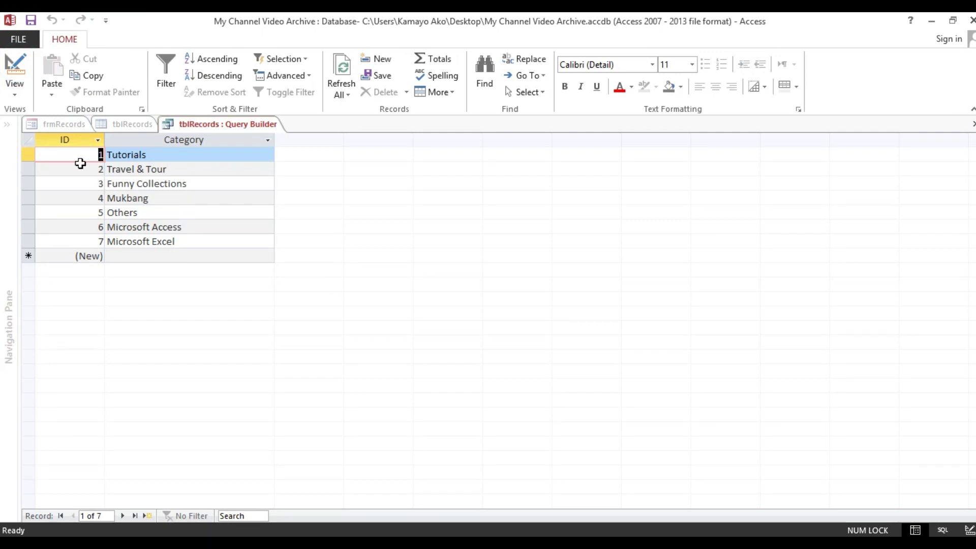
{"action": "left_click", "coordinate": [973, 124]}
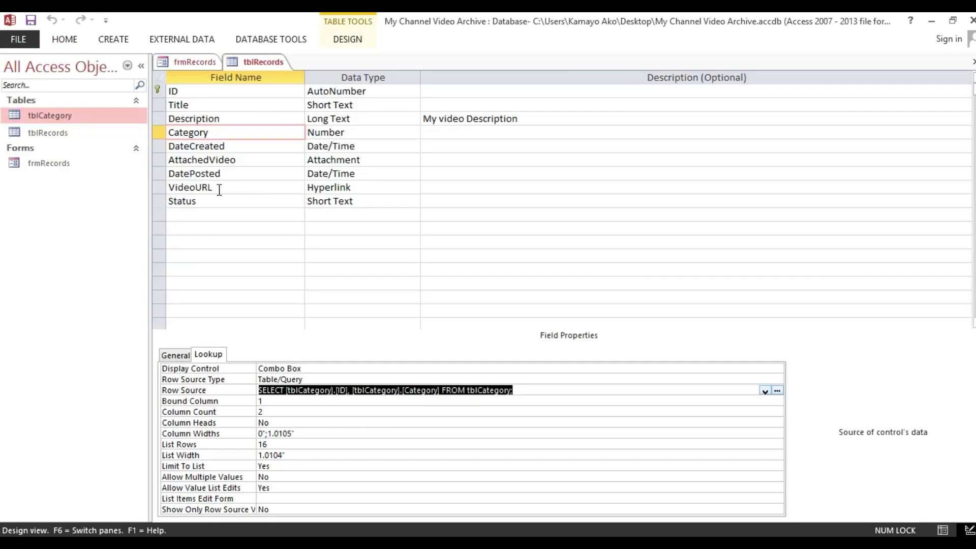
Step: Return to the Category field's general properties and close tblRecords, saving its design changes
{"action": "left_click", "coordinate": [183, 356]}
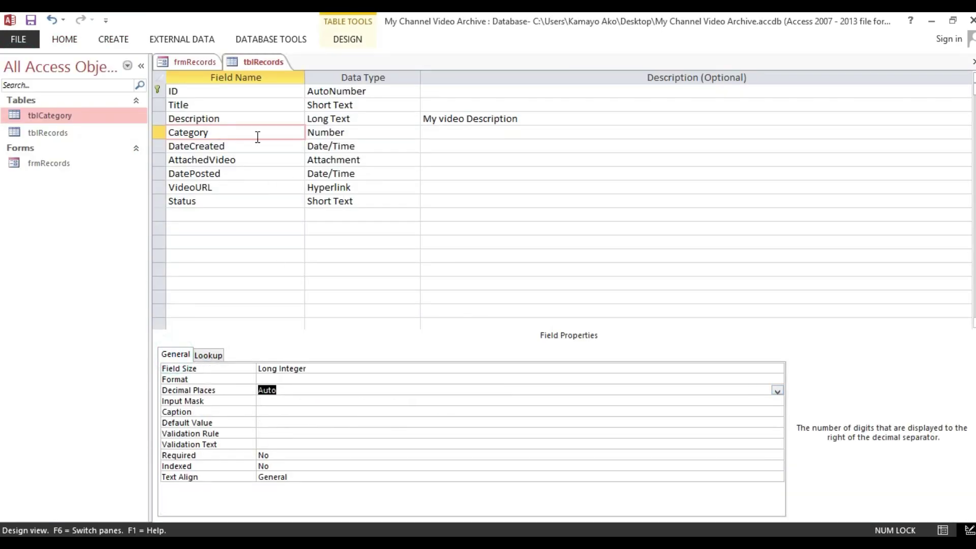
{"action": "left_click", "coordinate": [974, 61]}
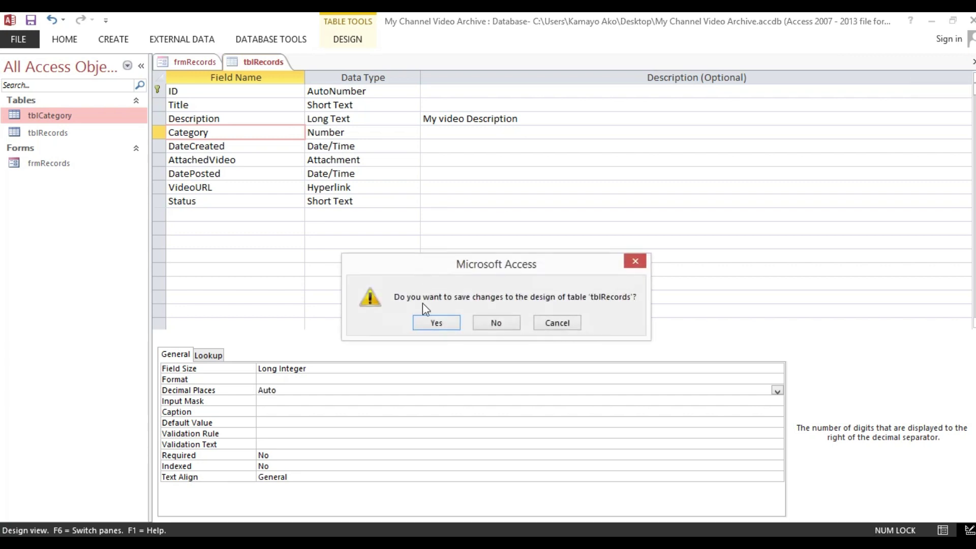
{"action": "left_click", "coordinate": [436, 323]}
Step: Left-align the Category combo box with the Description text box on frmRecords
{"action": "left_click", "coordinate": [292, 265]}
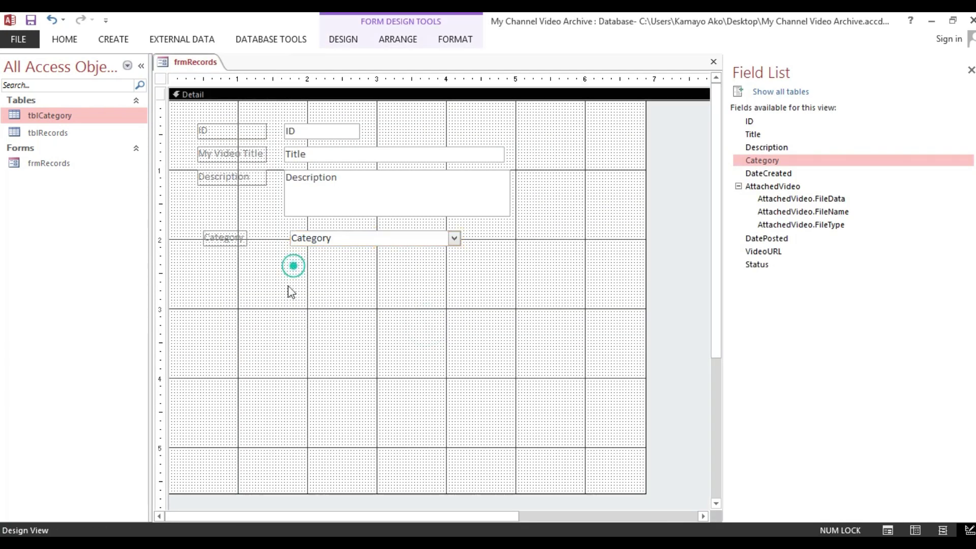
{"action": "left_click_drag", "start_coordinate": [304, 300], "coordinate": [315, 206]}
{"action": "right_click", "coordinate": [316, 207]}
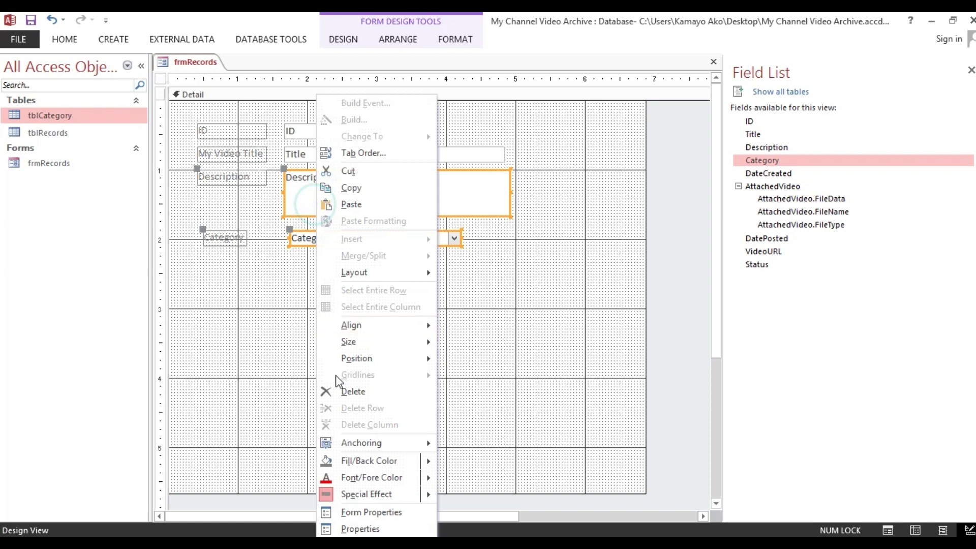
{"action": "left_click", "coordinate": [362, 326]}
{"action": "mouse_move", "coordinate": [421, 323]}
{"action": "left_click", "coordinate": [457, 323]}
Step: Left-align the Category label with the Description label
{"action": "left_click_drag", "start_coordinate": [218, 314], "coordinate": [222, 177]}
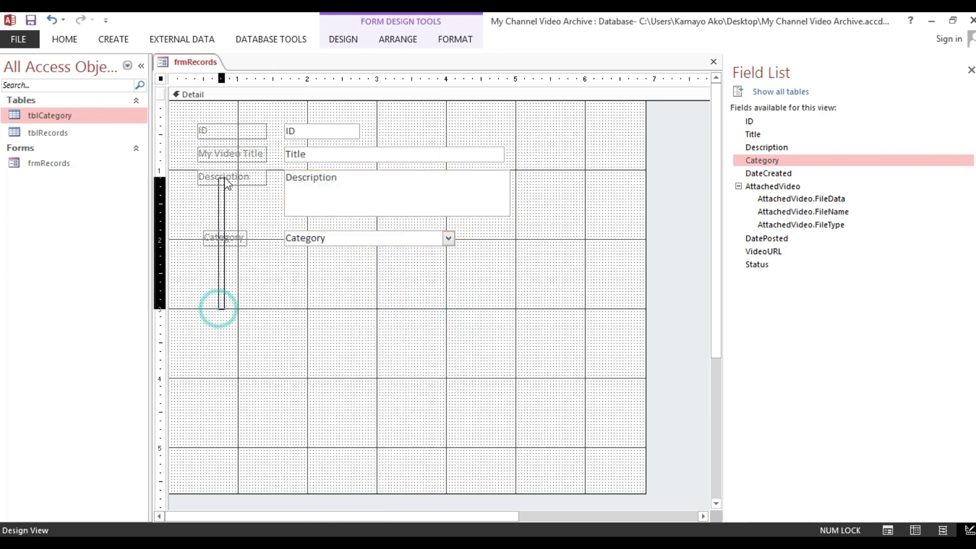
{"action": "right_click", "coordinate": [222, 177]}
{"action": "mouse_move", "coordinate": [262, 325]}
{"action": "left_click", "coordinate": [370, 327]}
Step: Size the My Video Title, Description and Category labels to the widest of them
{"action": "left_click_drag", "start_coordinate": [178, 292], "coordinate": [224, 153]}
{"action": "right_click", "coordinate": [223, 152]}
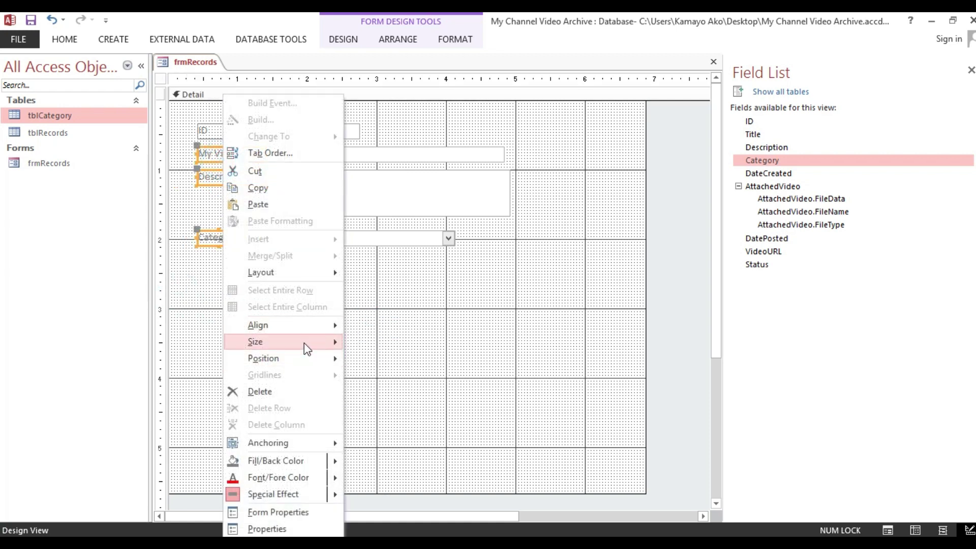
{"action": "mouse_move", "coordinate": [285, 341]}
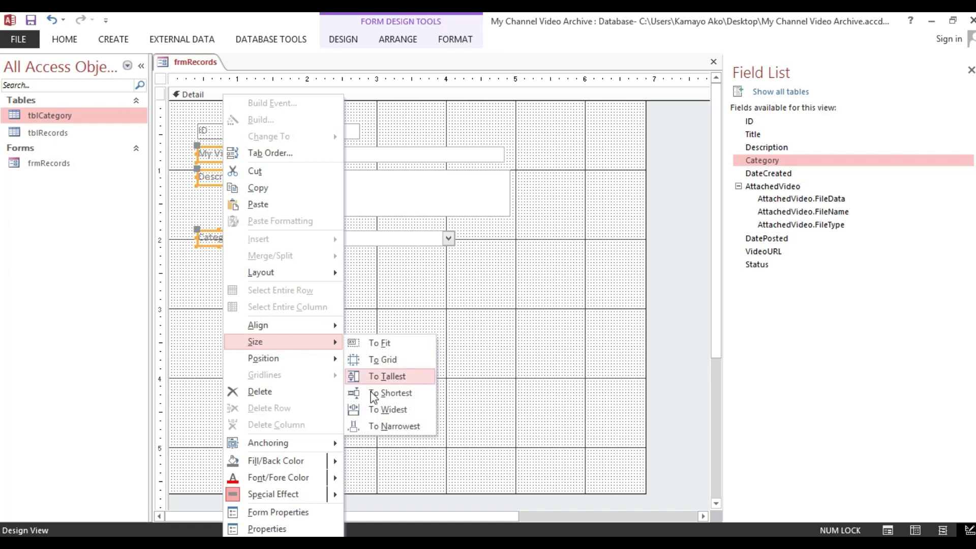
{"action": "left_click", "coordinate": [374, 410]}
{"action": "left_click", "coordinate": [317, 295]}
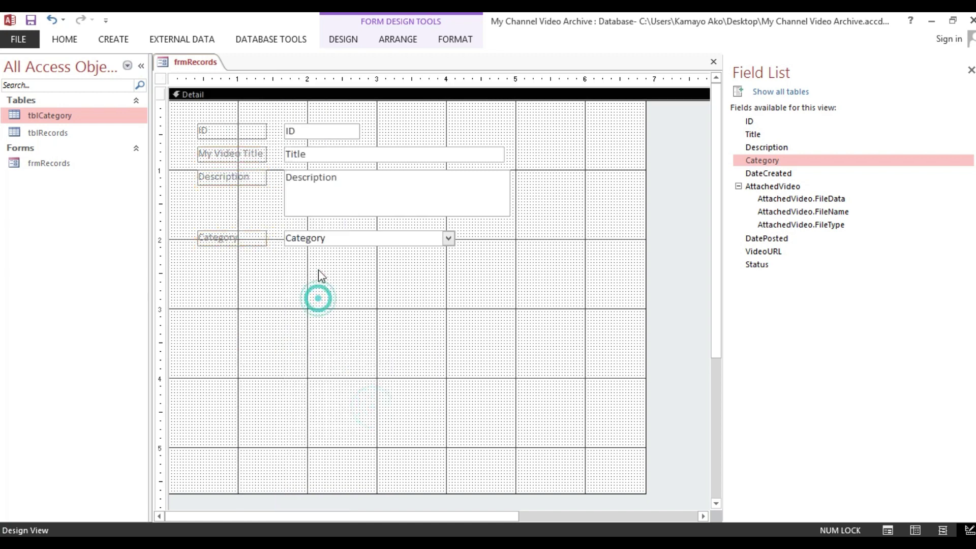
{"action": "left_click", "coordinate": [310, 271]}
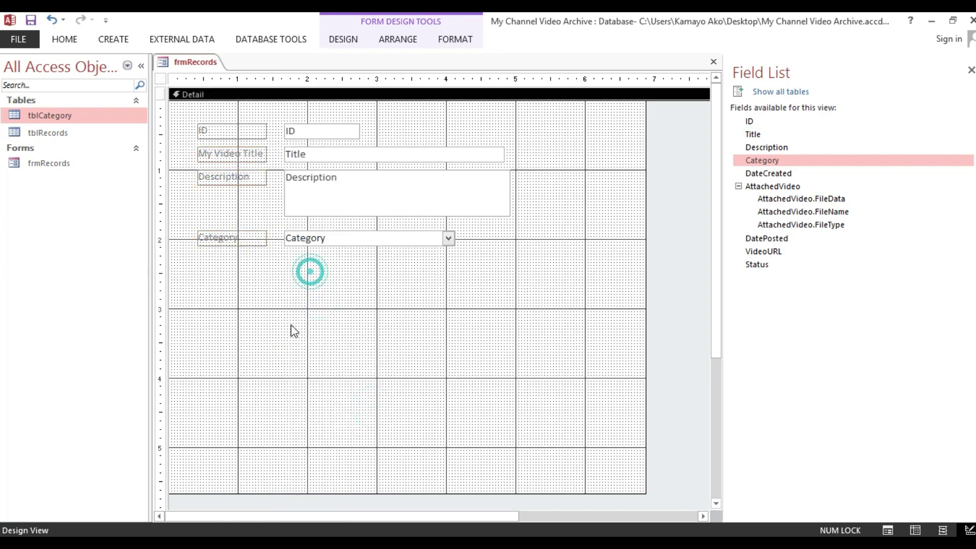
{"action": "left_click", "coordinate": [312, 243]}
{"action": "left_click", "coordinate": [312, 273]}
{"action": "left_click", "coordinate": [314, 239]}
{"action": "left_click", "coordinate": [355, 269]}
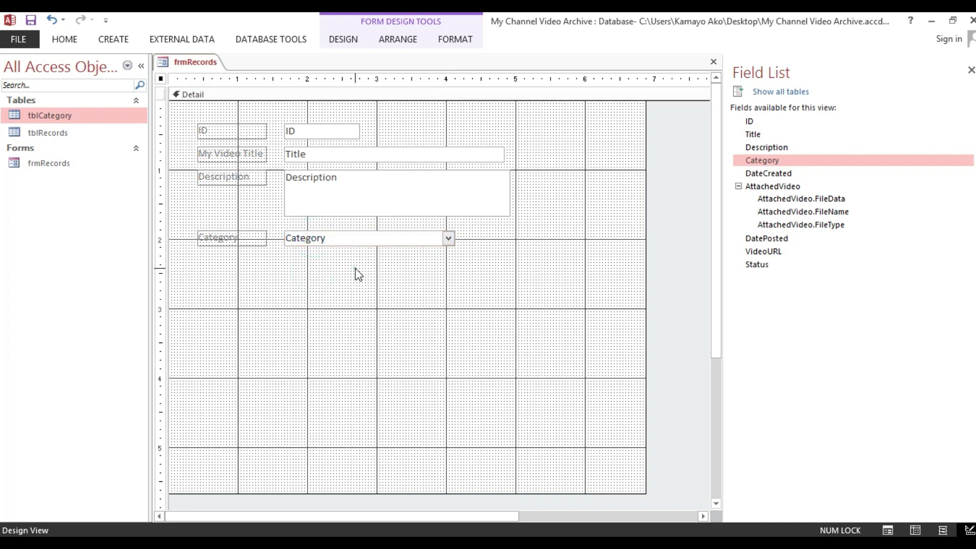
{"action": "left_click", "coordinate": [348, 238]}
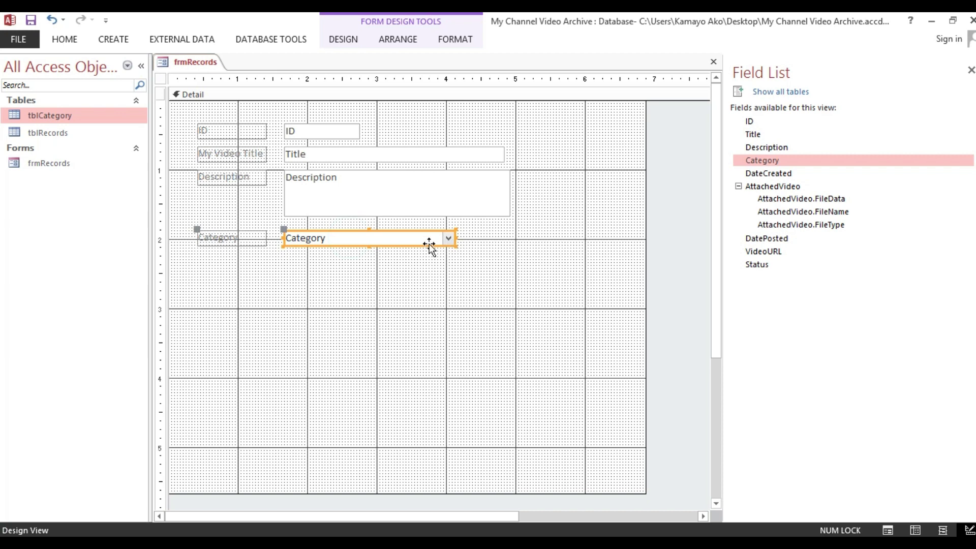
Step: Preview the form in Form View to check the widened Category drop-down list and the Description text
{"action": "left_click", "coordinate": [64, 39]}
{"action": "left_click", "coordinate": [15, 67]}
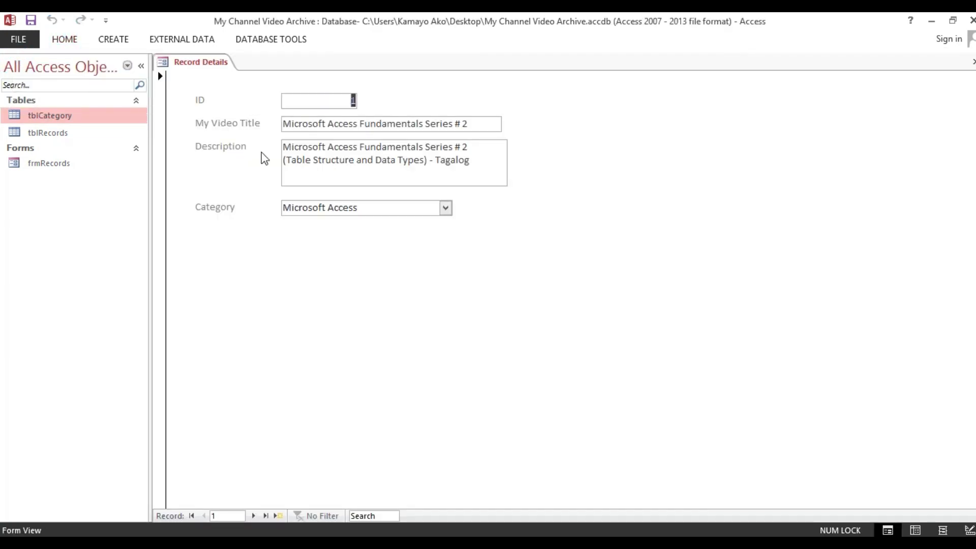
{"action": "left_click", "coordinate": [445, 209]}
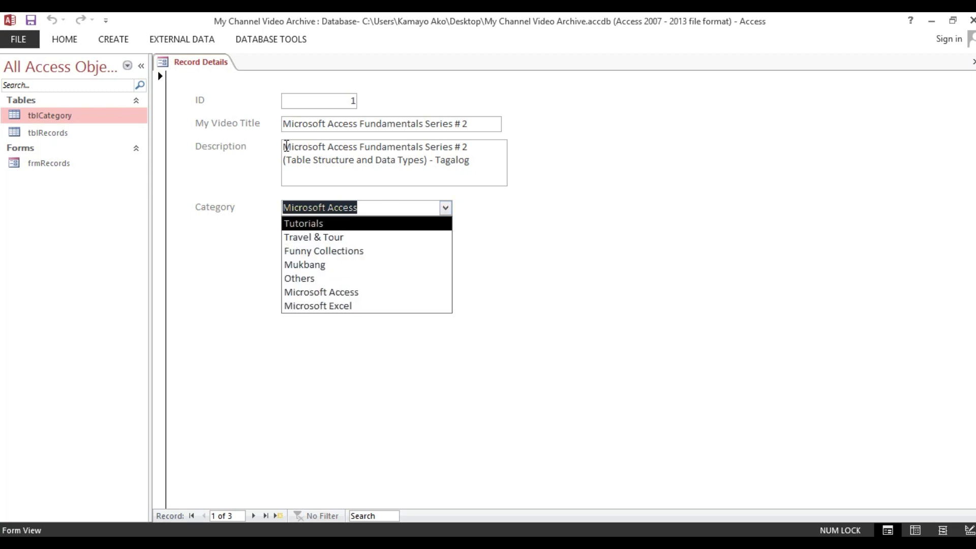
{"action": "left_click", "coordinate": [285, 147]}
{"action": "left_click_drag", "start_coordinate": [285, 147], "coordinate": [476, 163]}
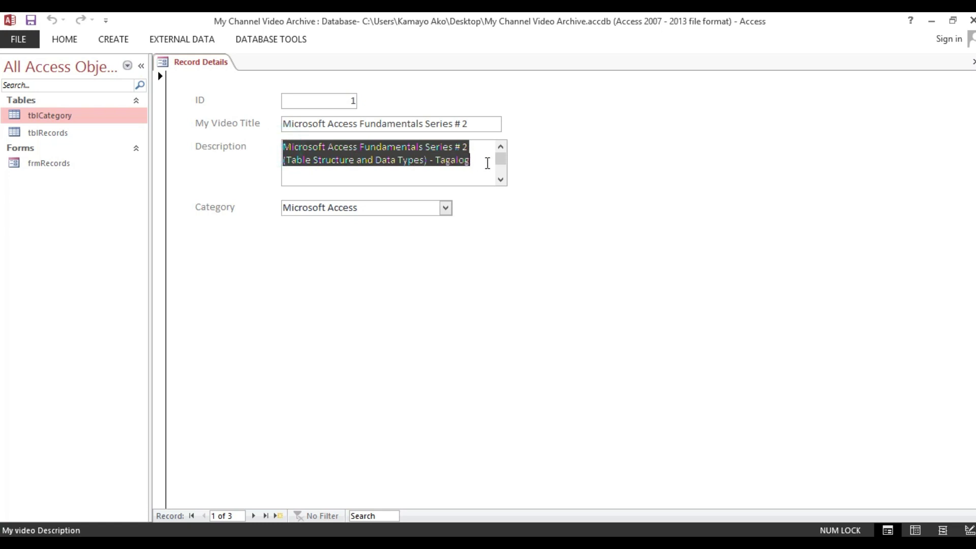
Step: Finish checking the My Video Title field in Form View and return the form to Design View
{"action": "left_click", "coordinate": [485, 123]}
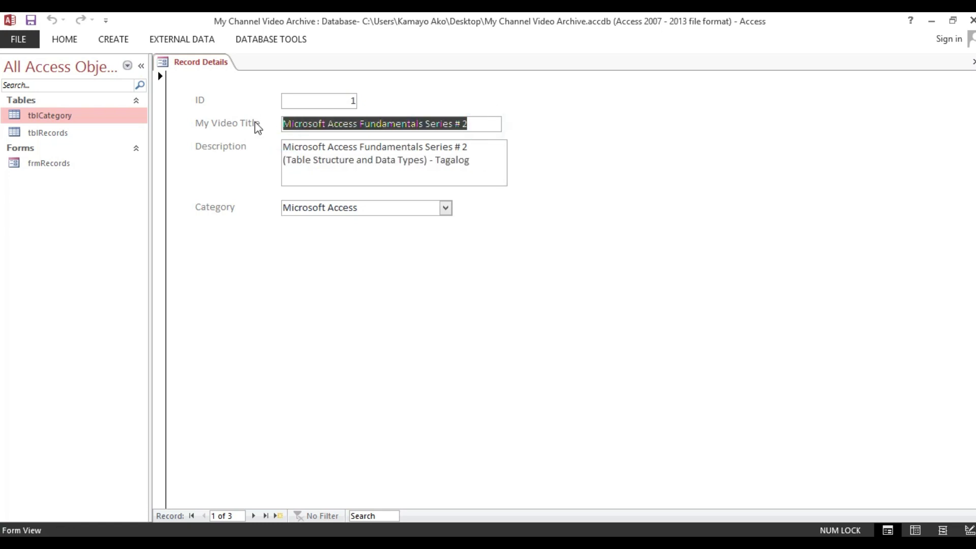
{"action": "right_click", "coordinate": [570, 181]}
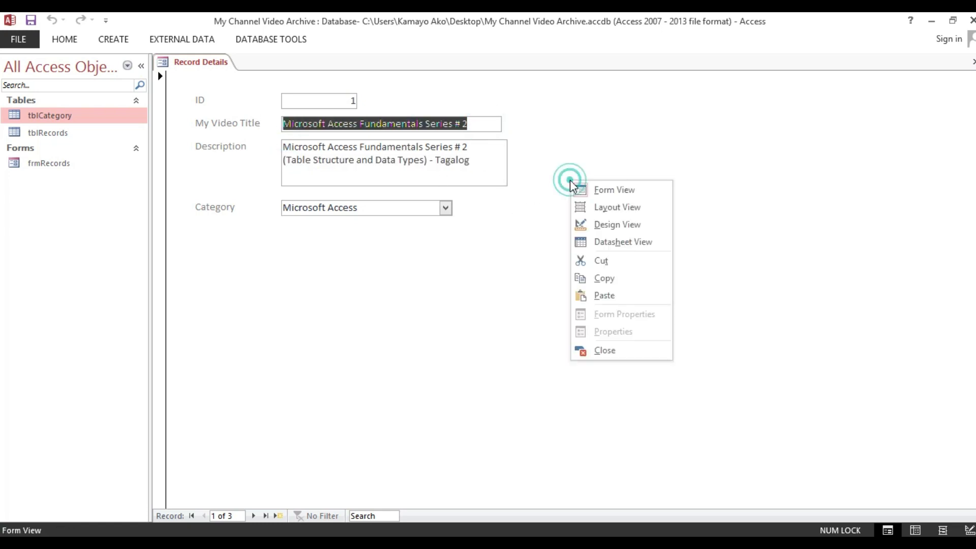
{"action": "left_click", "coordinate": [594, 236]}
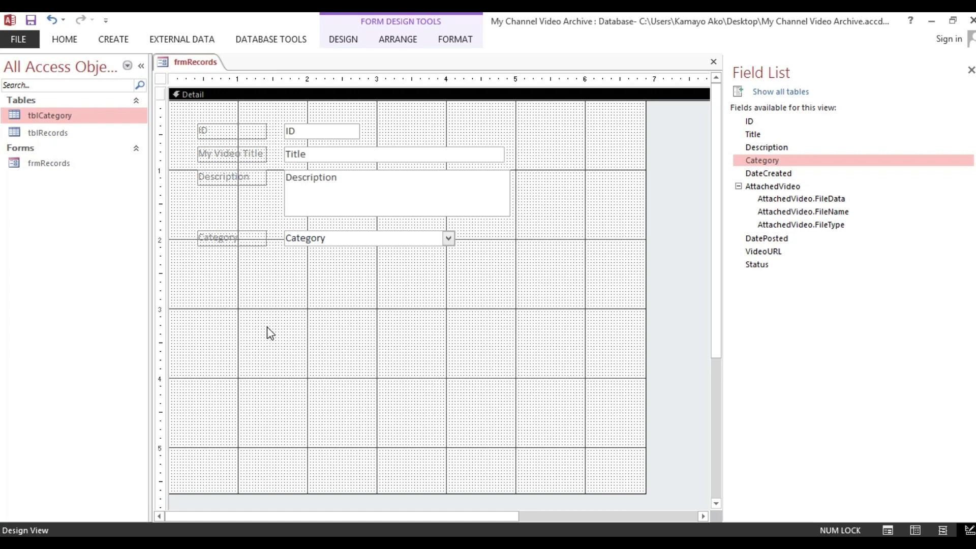
{"action": "left_click", "coordinate": [364, 239]}
{"action": "left_click", "coordinate": [364, 198]}
{"action": "left_click", "coordinate": [371, 155]}
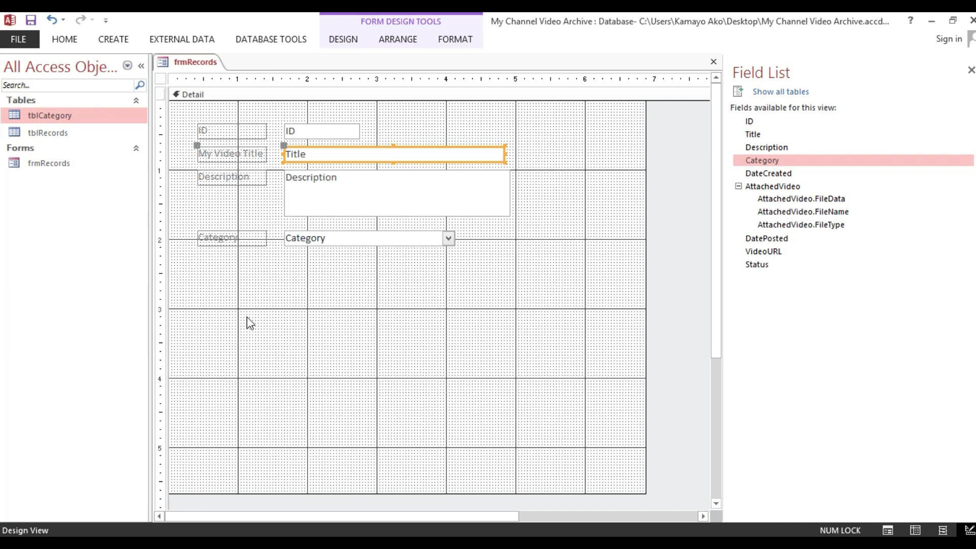
{"action": "left_click_drag", "start_coordinate": [215, 322], "coordinate": [327, 124]}
{"action": "left_click", "coordinate": [346, 292]}
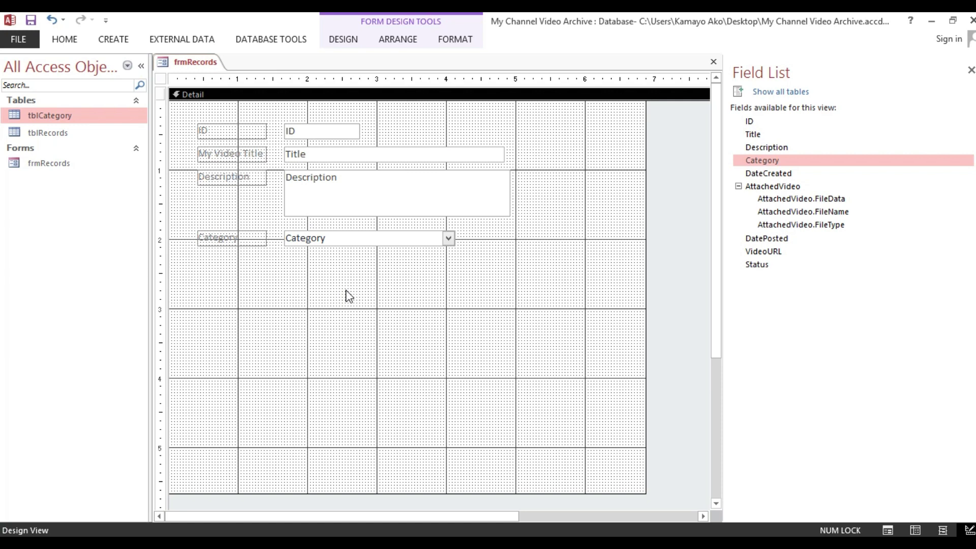
Step: Add the DateCreated field to the Detail section of frmRecords, just below the Category combo box
{"action": "left_click", "coordinate": [764, 173]}
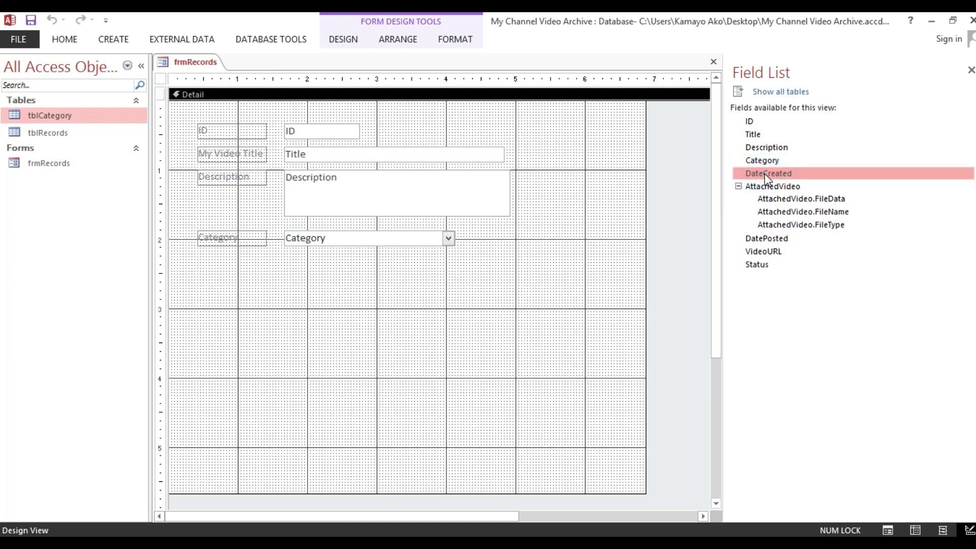
{"action": "left_click_drag", "start_coordinate": [765, 173], "coordinate": [331, 284]}
{"action": "left_click_drag", "start_coordinate": [273, 355], "coordinate": [316, 266]}
Step: Left-align the Date Created label with the Category label
{"action": "left_click_drag", "start_coordinate": [235, 332], "coordinate": [234, 235]}
{"action": "right_click", "coordinate": [235, 236]}
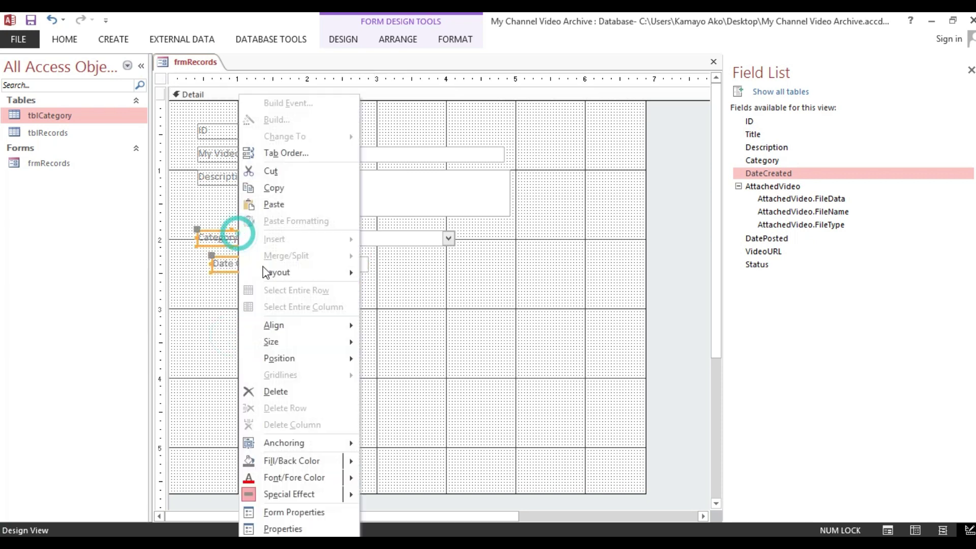
{"action": "left_click", "coordinate": [304, 325]}
{"action": "left_click", "coordinate": [388, 325]}
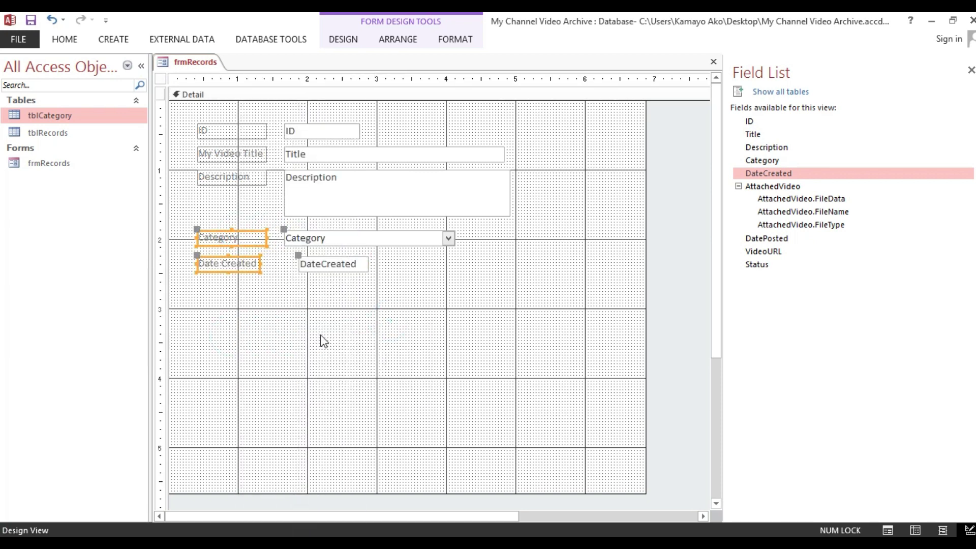
Step: Left-align the DateCreated text box with the Category combo box
{"action": "double_click", "coordinate": [319, 334]}
{"action": "left_click_drag", "start_coordinate": [300, 322], "coordinate": [336, 244]}
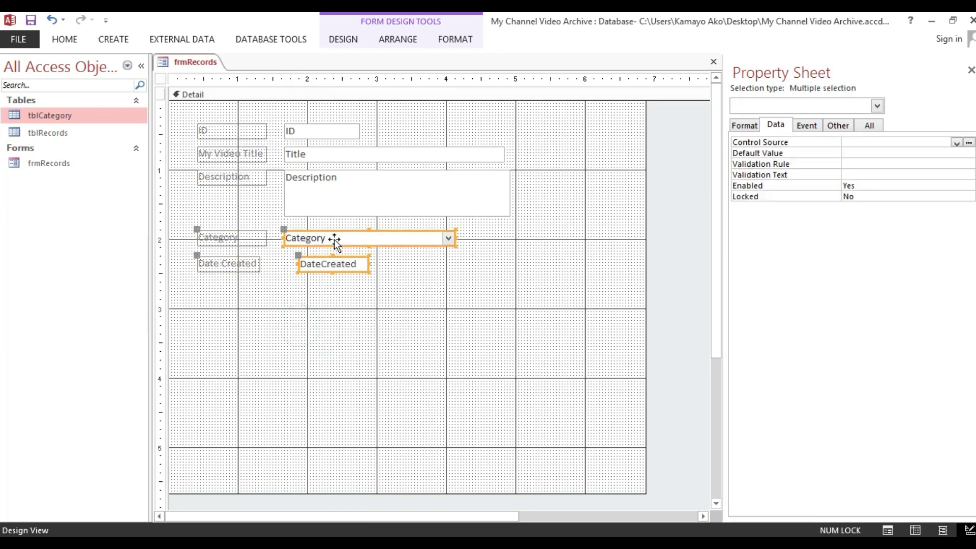
{"action": "right_click", "coordinate": [335, 244]}
{"action": "mouse_move", "coordinate": [396, 329]}
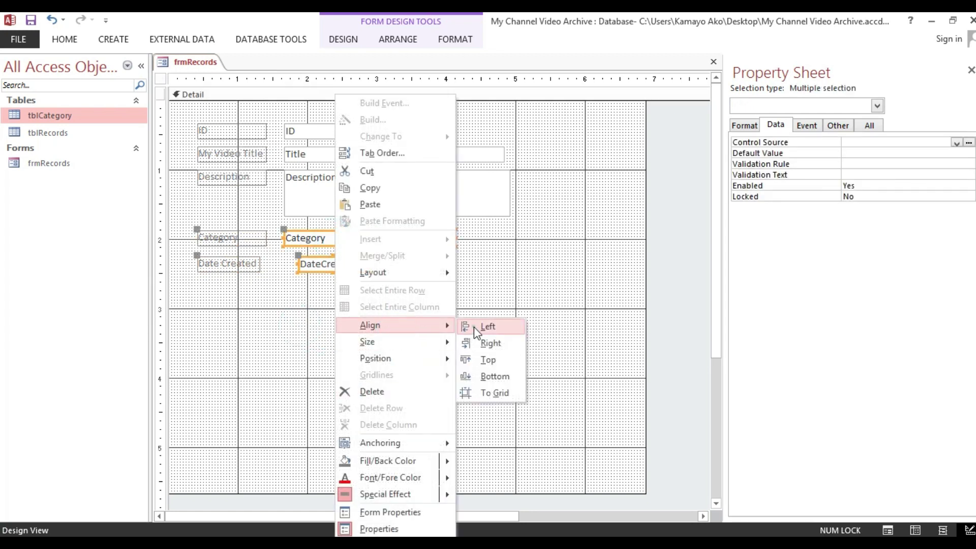
Step: Left-align the Category and DateCreated controls and size both to the widest
{"action": "left_click", "coordinate": [474, 327]}
{"action": "left_click", "coordinate": [333, 312]}
{"action": "left_click_drag", "start_coordinate": [333, 312], "coordinate": [285, 234]}
{"action": "right_click", "coordinate": [328, 236]}
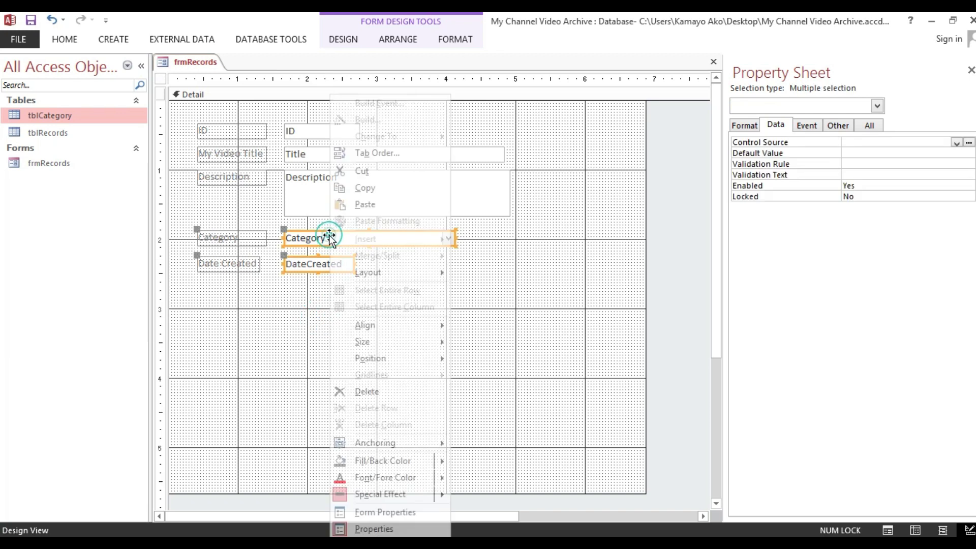
{"action": "mouse_move", "coordinate": [386, 344]}
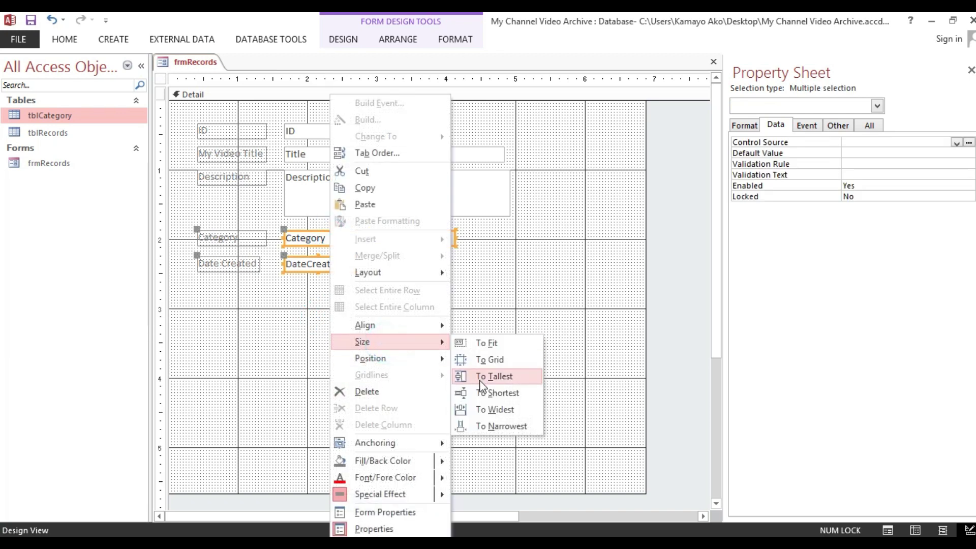
{"action": "left_click", "coordinate": [493, 410]}
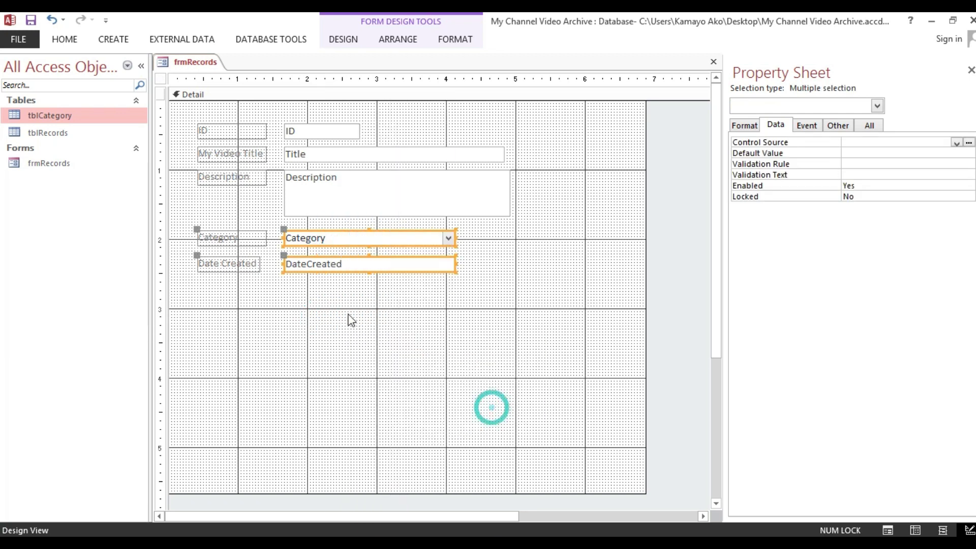
Step: Preview frmRecords in Form View to check the control layout, and return to Design View
{"action": "left_click", "coordinate": [349, 318]}
{"action": "left_click", "coordinate": [69, 39]}
{"action": "left_click", "coordinate": [20, 71]}
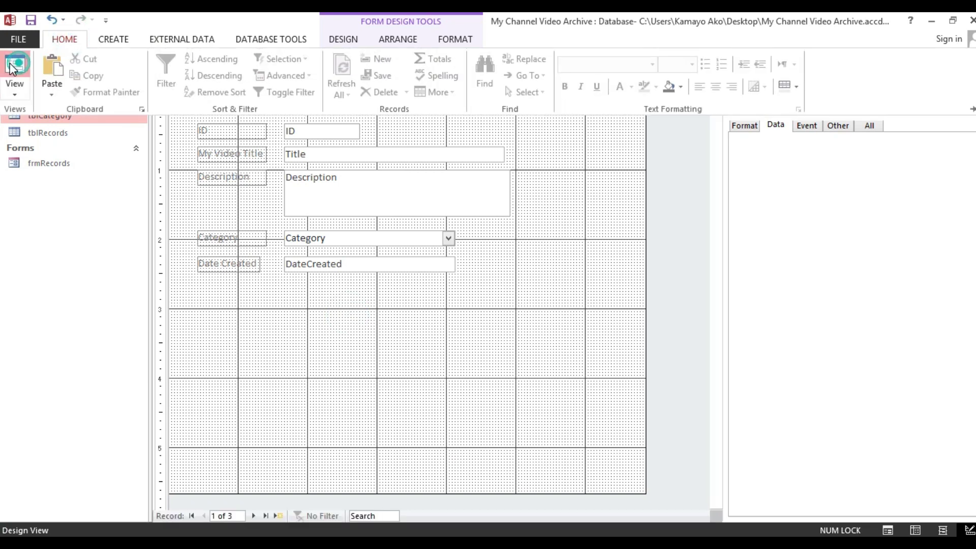
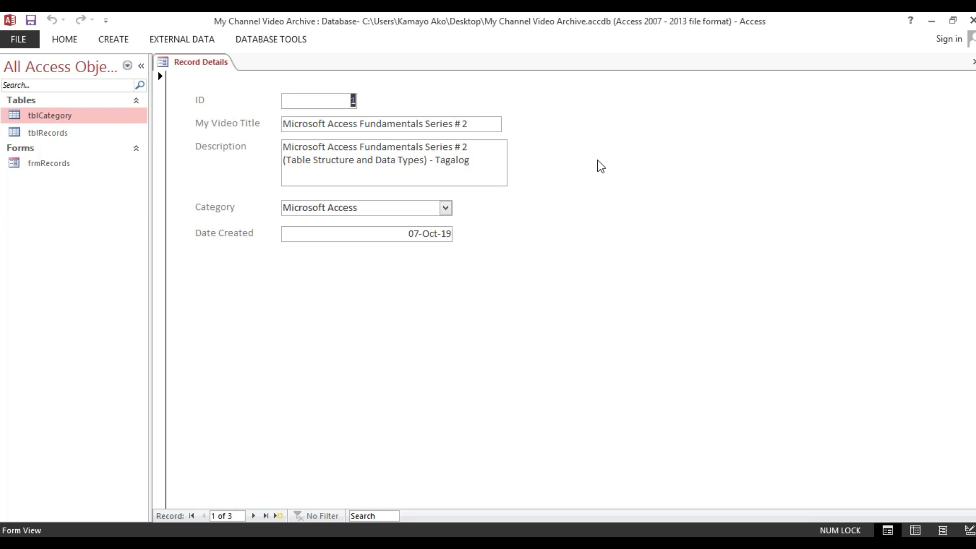
{"action": "right_click", "coordinate": [616, 166]}
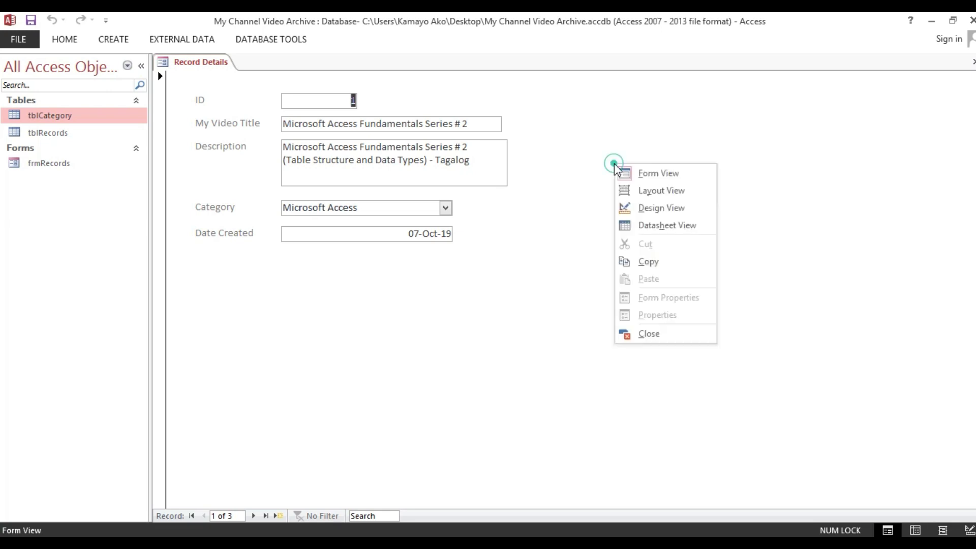
{"action": "left_click", "coordinate": [634, 209]}
{"action": "left_click", "coordinate": [340, 264]}
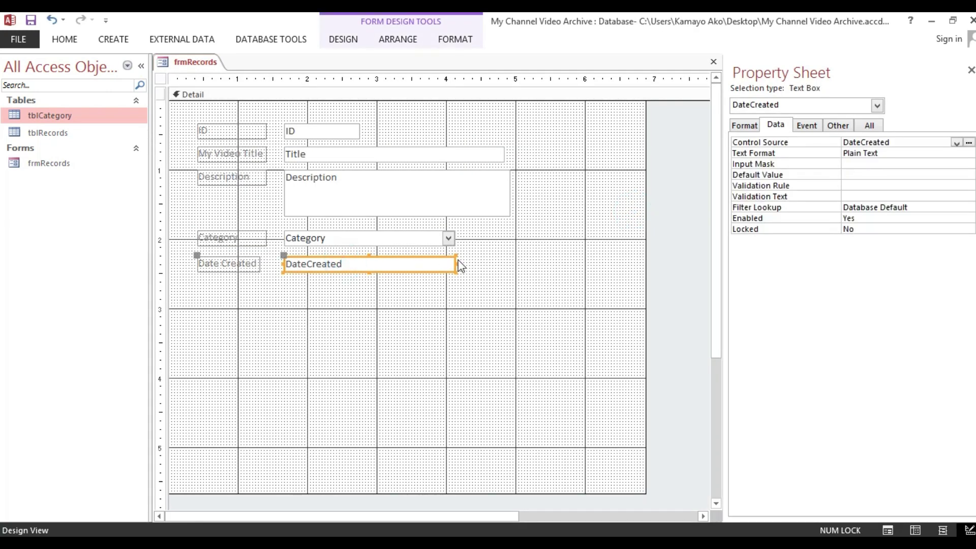
{"action": "left_click_drag", "start_coordinate": [455, 265], "coordinate": [388, 273]}
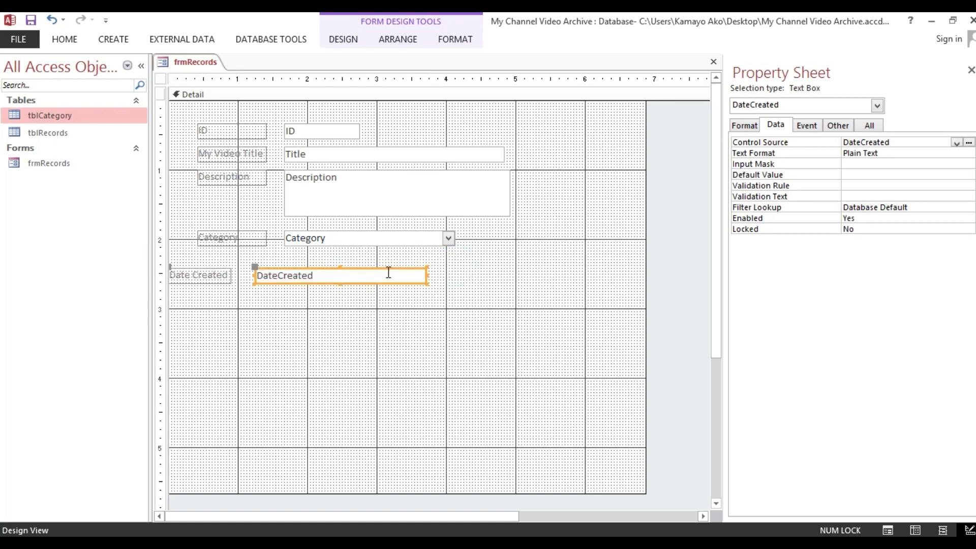
{"action": "key", "text": "ctrl+z"}
Step: Select all five field controls, check the text alignment of their data in Form View, and return to Design View
{"action": "left_click", "coordinate": [307, 285]}
{"action": "left_click_drag", "start_coordinate": [307, 319], "coordinate": [330, 124]}
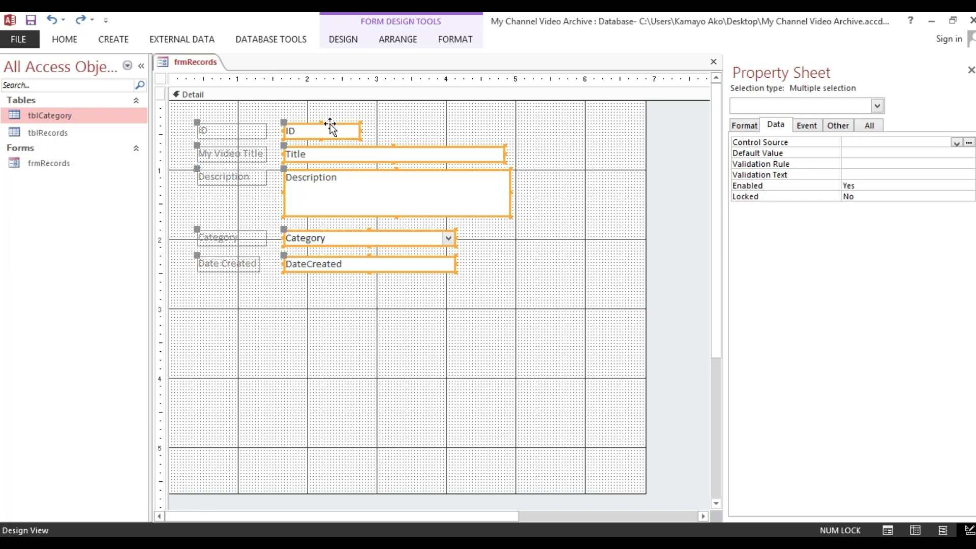
{"action": "left_click", "coordinate": [66, 39]}
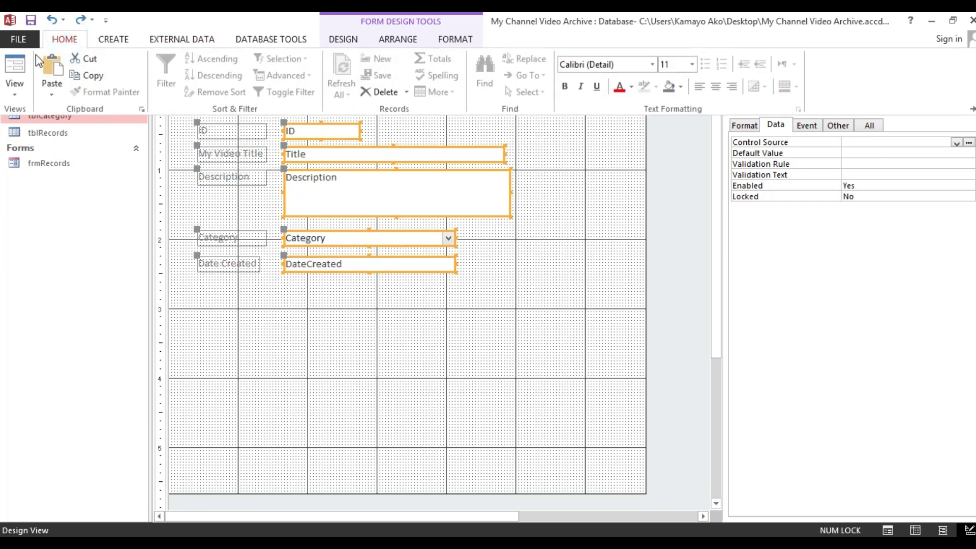
{"action": "left_click", "coordinate": [14, 61]}
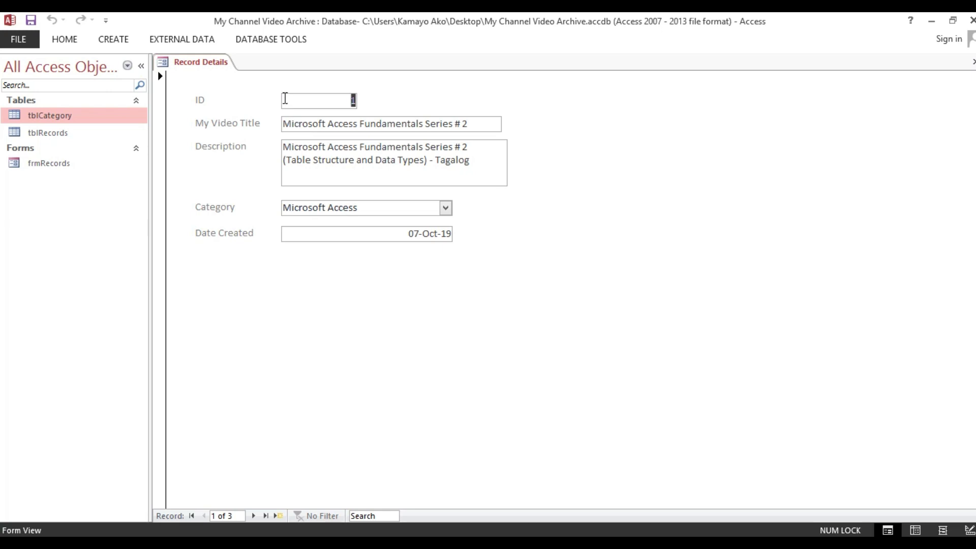
{"action": "right_click", "coordinate": [488, 84]}
{"action": "left_click", "coordinate": [521, 130]}
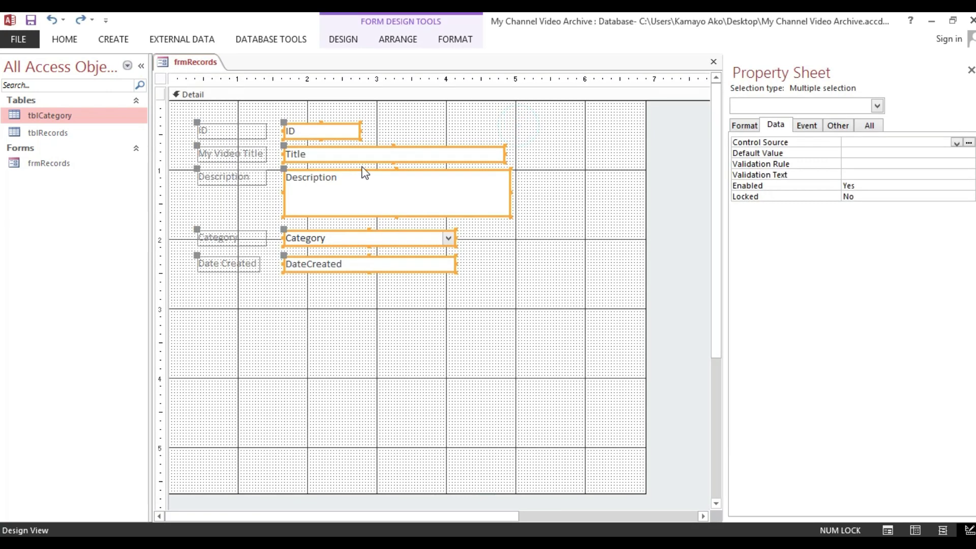
Step: Inspect the ID, Title, Description, Category and DateCreated controls one after another on the form
{"action": "left_click", "coordinate": [425, 118]}
{"action": "left_click", "coordinate": [325, 132]}
{"action": "left_click", "coordinate": [331, 153]}
{"action": "left_click", "coordinate": [327, 200]}
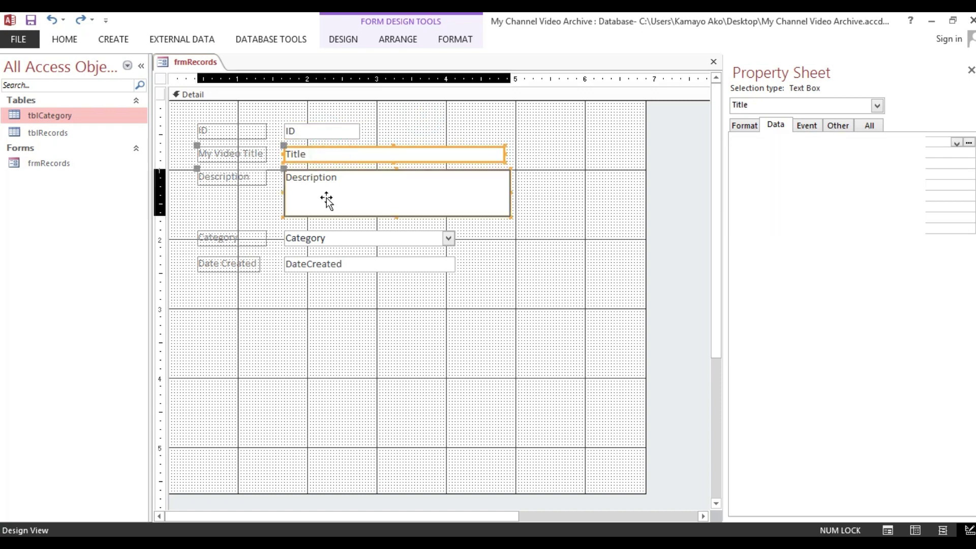
{"action": "left_click", "coordinate": [317, 237]}
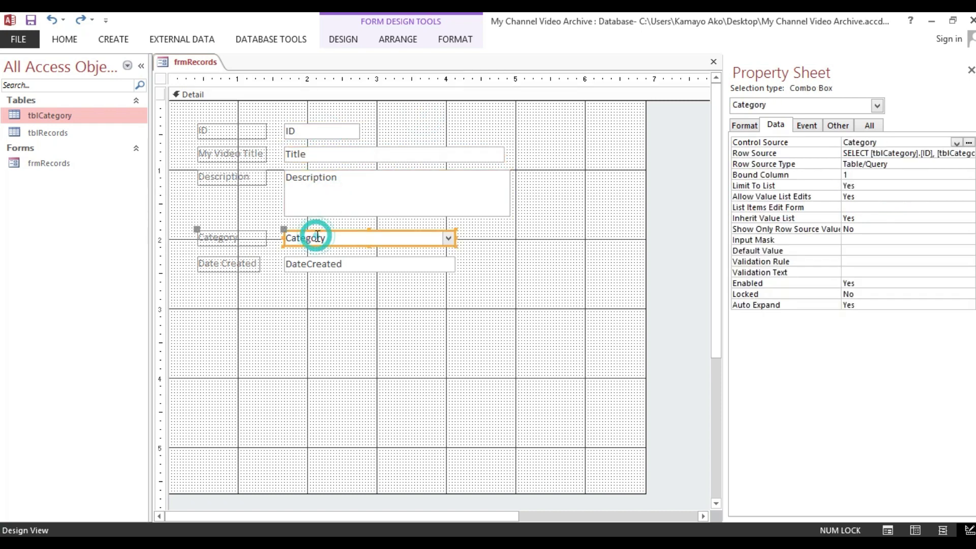
{"action": "left_click", "coordinate": [313, 263]}
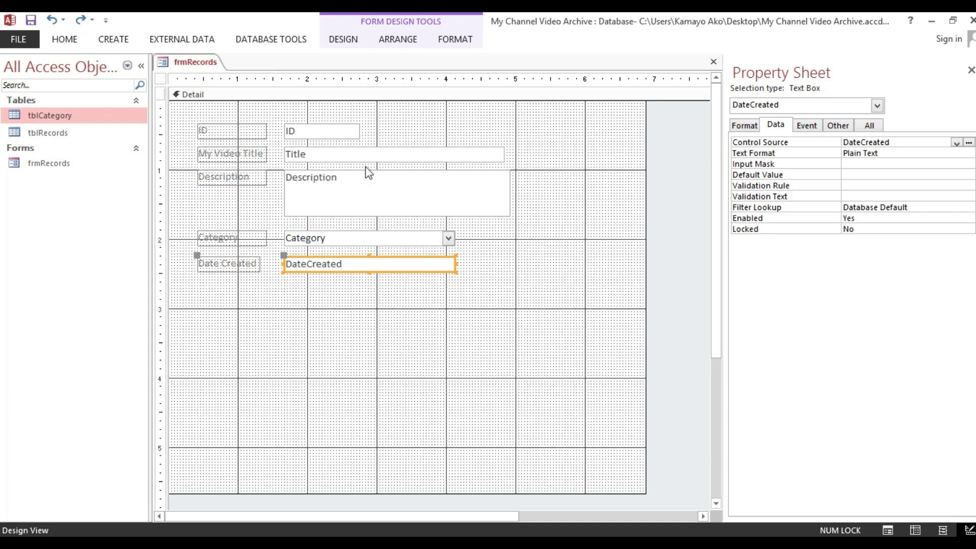
Step: Narrow the DateCreated text box until its right edge reaches about 3.2 inches on the ruler
{"action": "left_click", "coordinate": [432, 318]}
{"action": "left_click", "coordinate": [427, 264]}
{"action": "left_click_drag", "start_coordinate": [456, 264], "coordinate": [392, 264]}
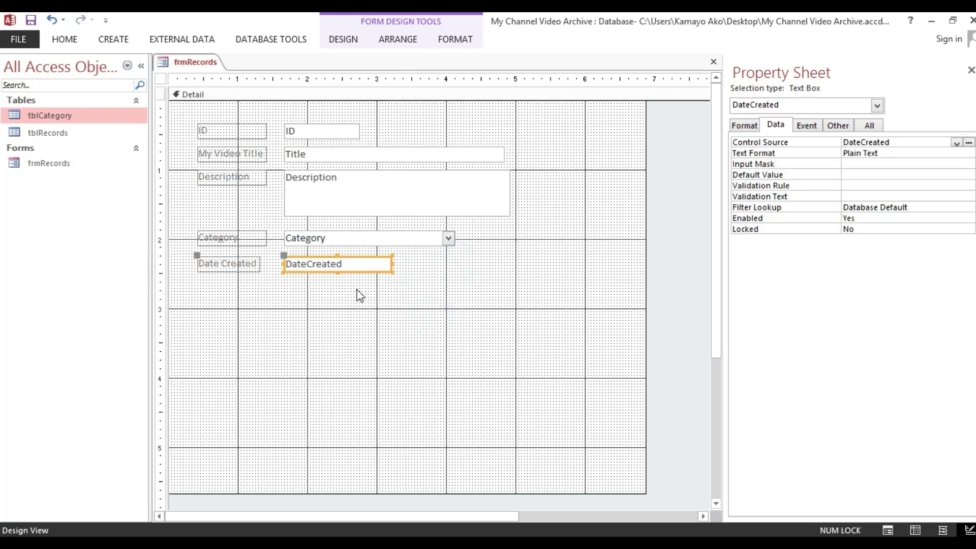
Step: Review the field data types of the tblRecords table in Design View and close the table
{"action": "left_click", "coordinate": [59, 134]}
{"action": "right_click", "coordinate": [53, 133]}
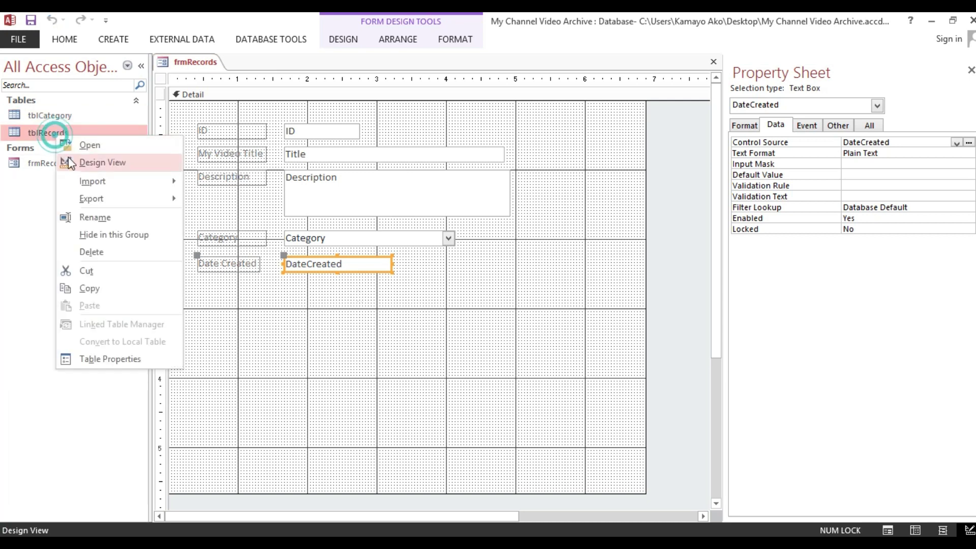
{"action": "left_click", "coordinate": [70, 162]}
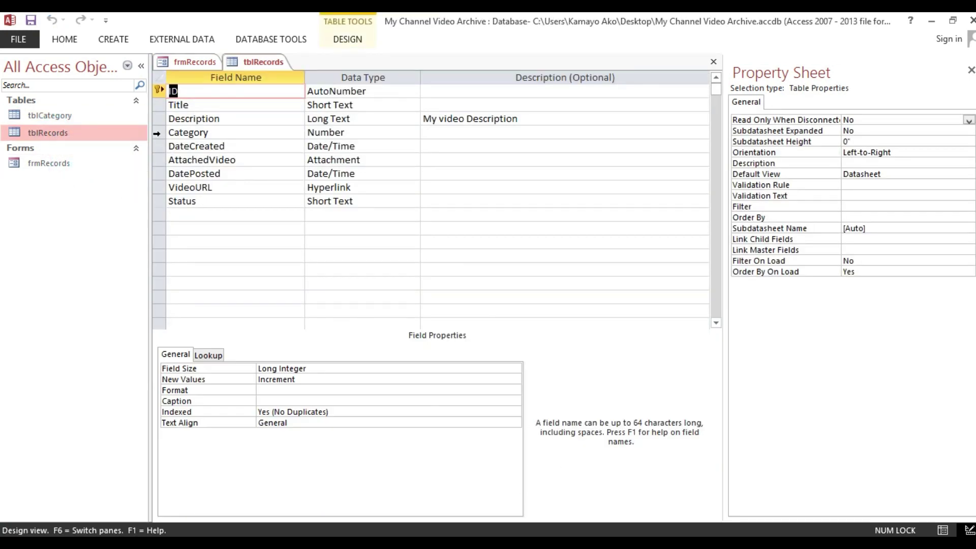
{"action": "left_click", "coordinate": [713, 62]}
Step: Show the form in Form View and set the first record's Date Created to today, 11-Oct-19, using the date picker
{"action": "left_click", "coordinate": [357, 265]}
{"action": "left_click", "coordinate": [452, 281]}
{"action": "left_click", "coordinate": [63, 40]}
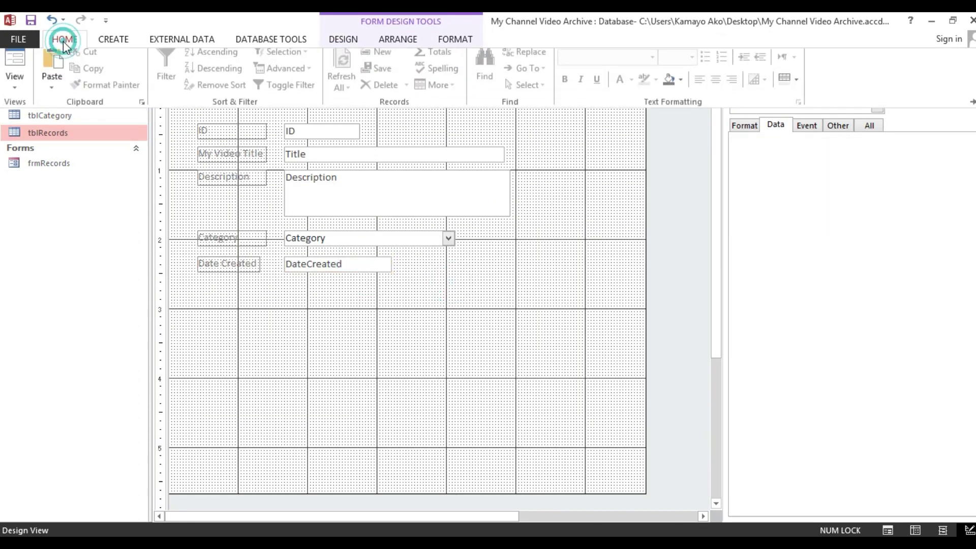
{"action": "left_click", "coordinate": [16, 71]}
{"action": "left_click", "coordinate": [320, 239]}
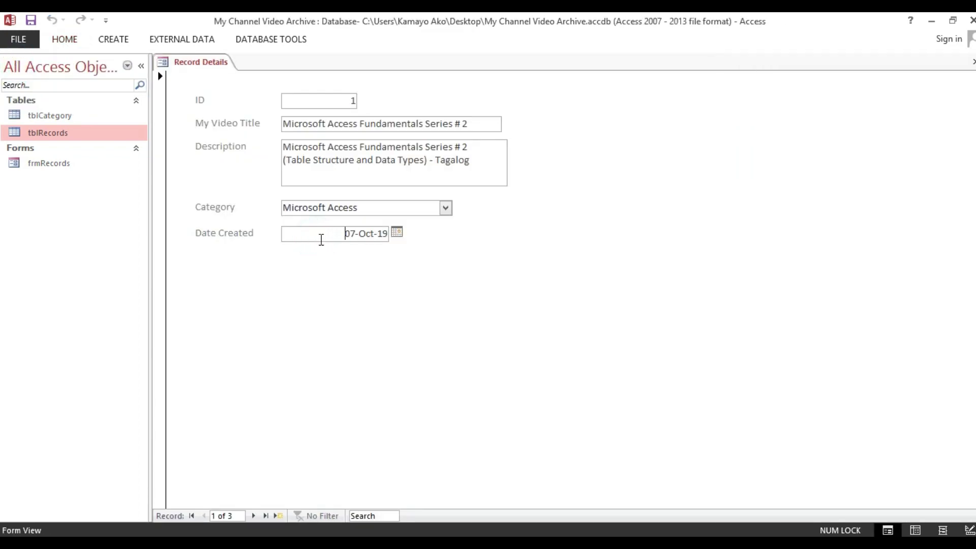
{"action": "left_click", "coordinate": [397, 232]}
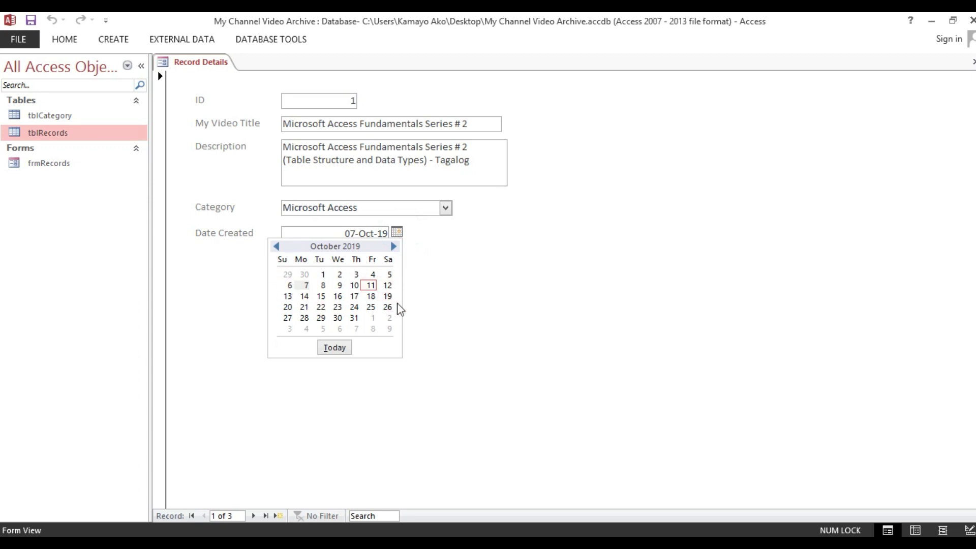
{"action": "left_click", "coordinate": [337, 350]}
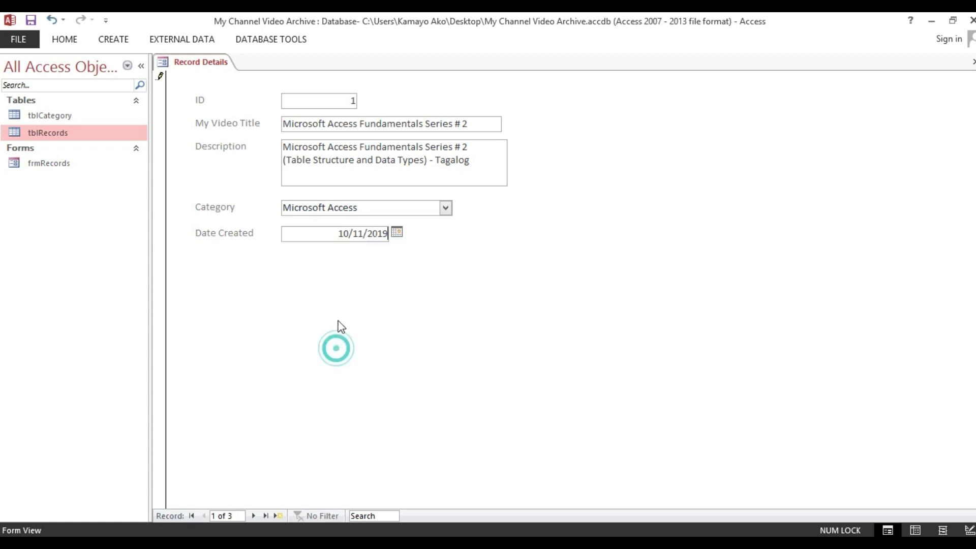
{"action": "left_click", "coordinate": [338, 208]}
{"action": "left_click", "coordinate": [335, 238]}
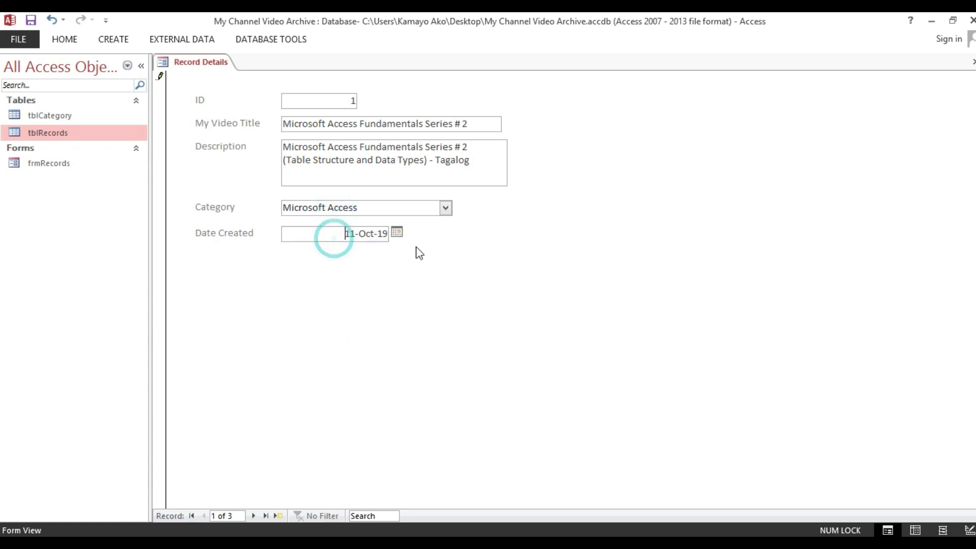
{"action": "right_click", "coordinate": [421, 239]}
{"action": "left_click", "coordinate": [314, 257]}
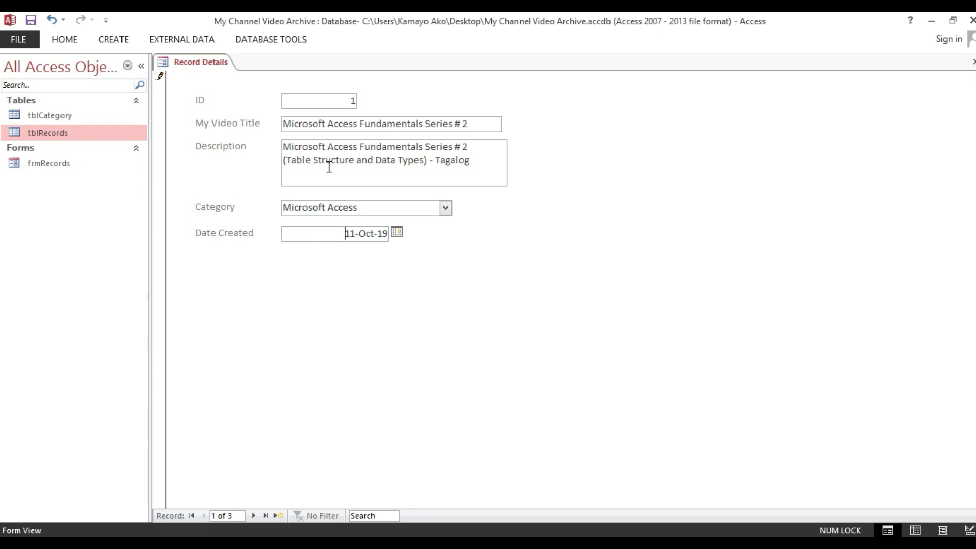
{"action": "left_click", "coordinate": [325, 101]}
Step: Return to Design View, widen the property sheet, and set Text Align to Left for all five field controls
{"action": "right_click", "coordinate": [326, 264]}
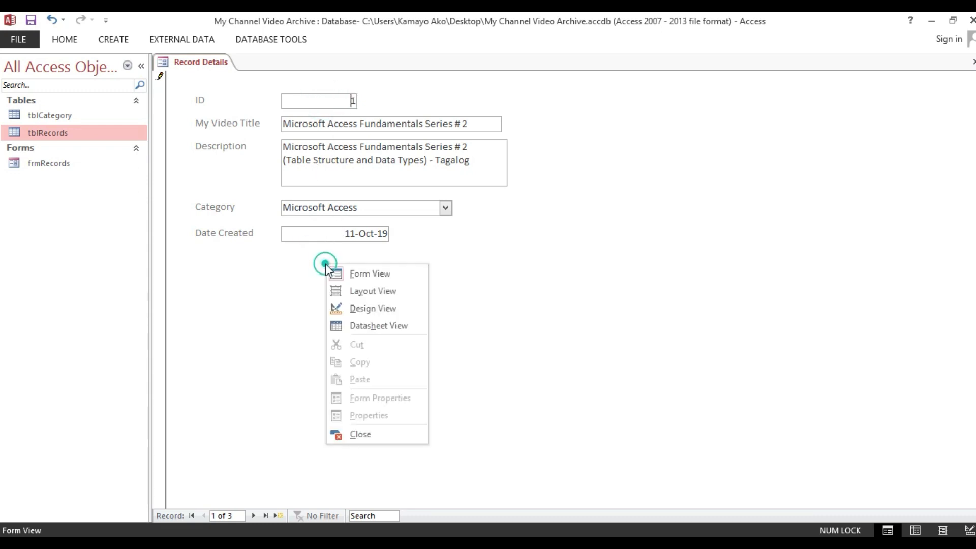
{"action": "left_click", "coordinate": [355, 308]}
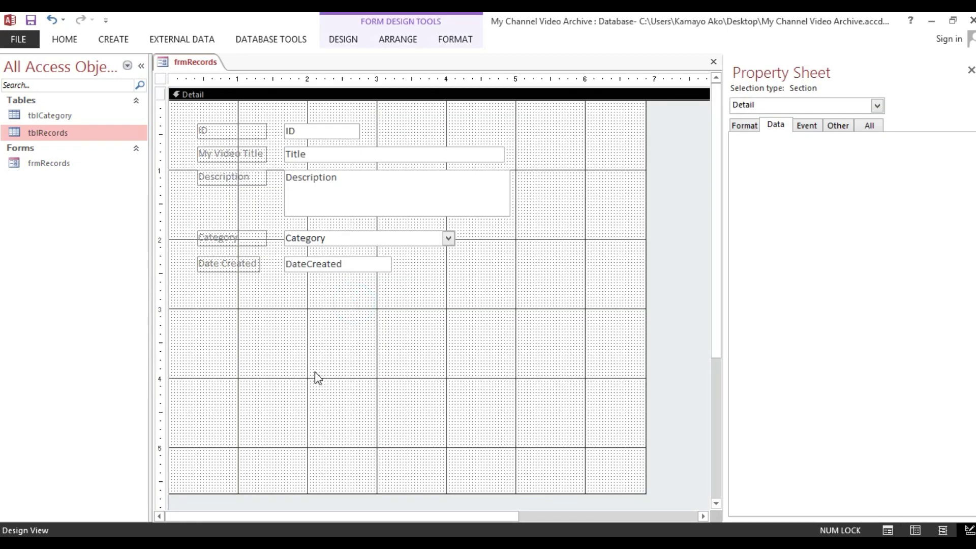
{"action": "left_click_drag", "start_coordinate": [727, 152], "coordinate": [637, 153]}
{"action": "left_click_drag", "start_coordinate": [316, 349], "coordinate": [324, 130]}
{"action": "left_click", "coordinate": [651, 127]}
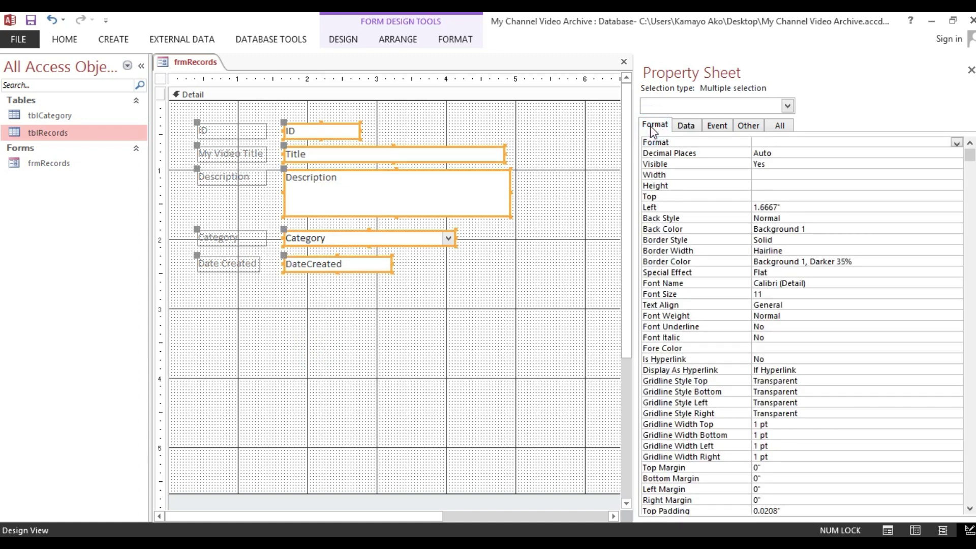
{"action": "left_click", "coordinate": [651, 307]}
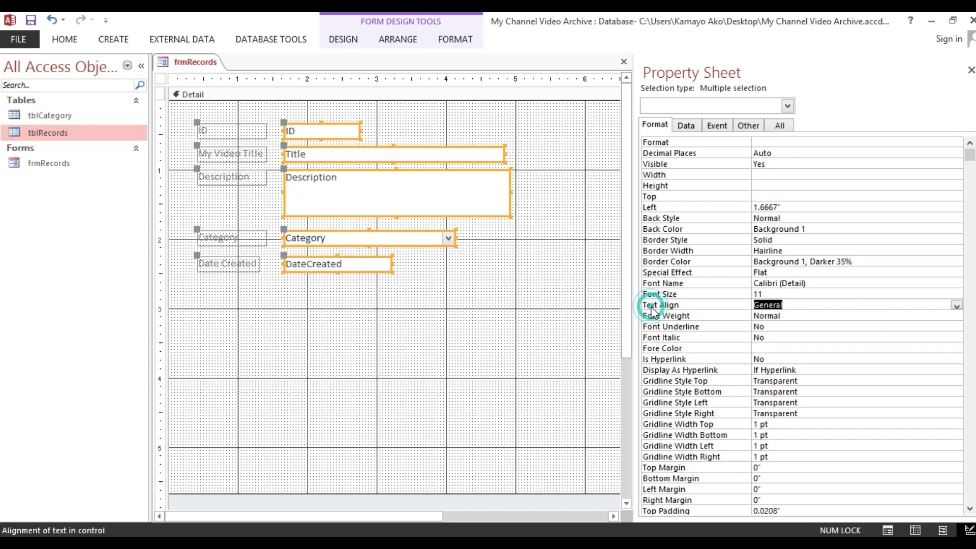
{"action": "left_click", "coordinate": [956, 306]}
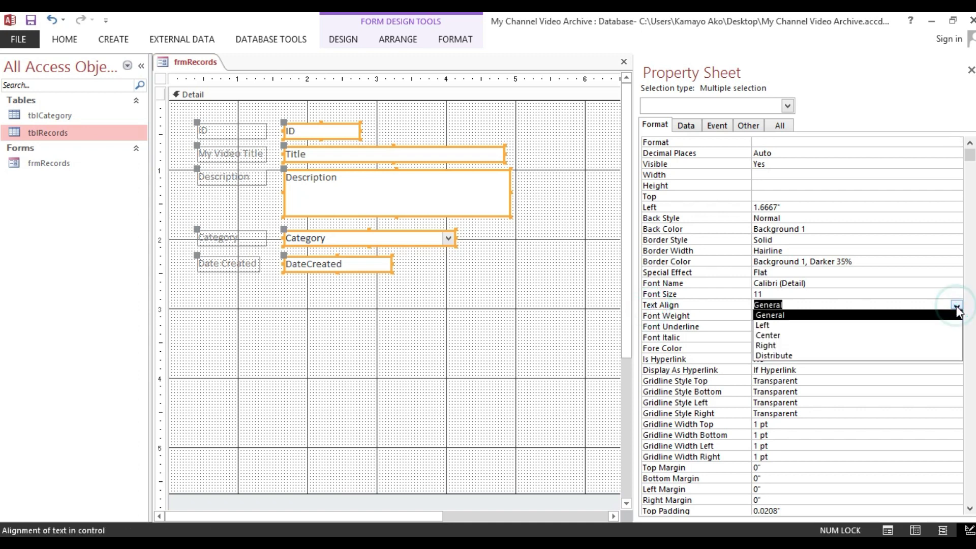
{"action": "left_click", "coordinate": [934, 326]}
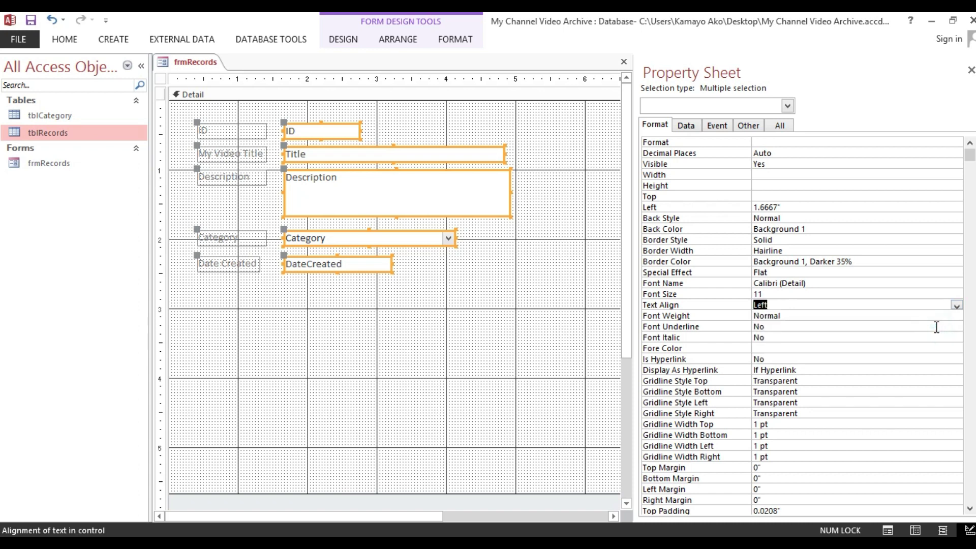
Step: Check the left-aligned field values in Form View and return to Design View
{"action": "left_click", "coordinate": [65, 39]}
{"action": "left_click", "coordinate": [17, 65]}
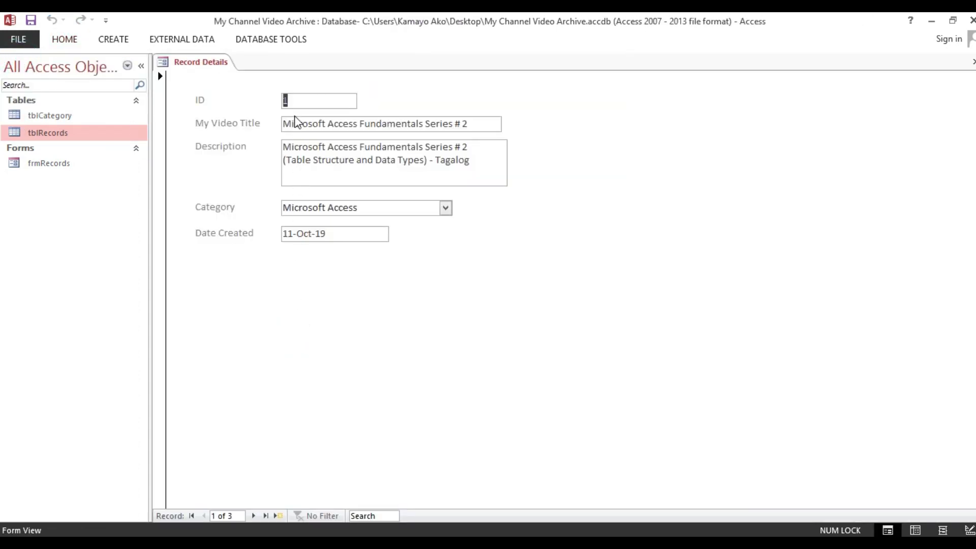
{"action": "right_click", "coordinate": [351, 278]}
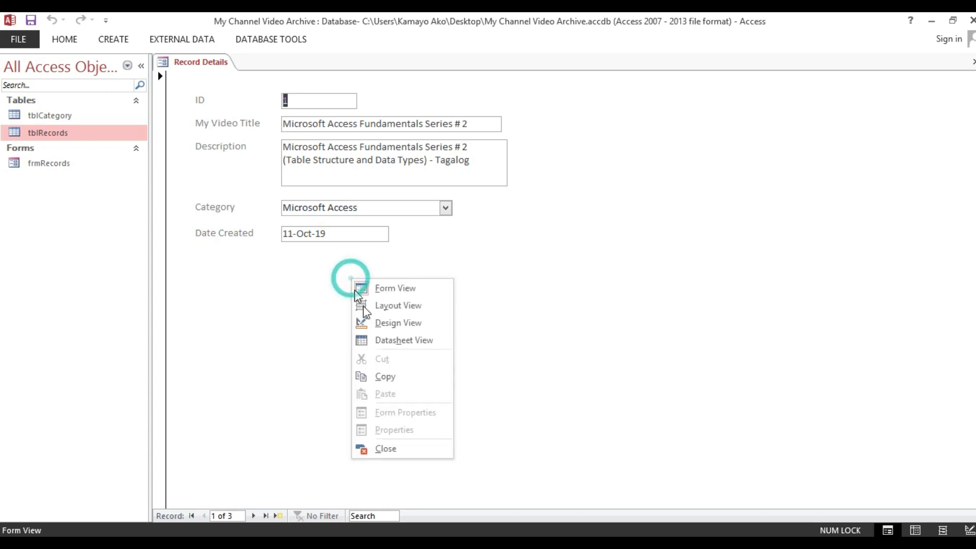
{"action": "left_click", "coordinate": [374, 322]}
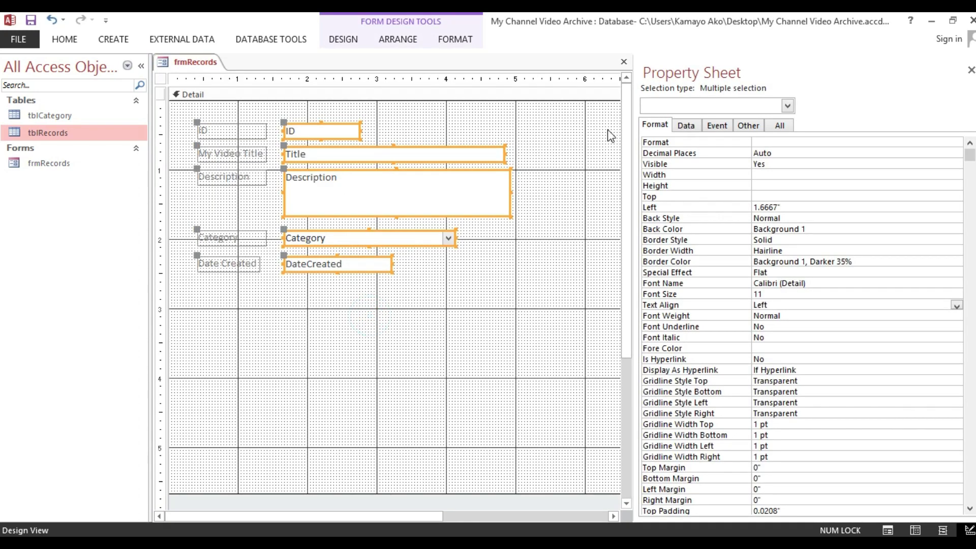
Step: Add the AttachedVideo field from the existing fields to the form below DateCreated
{"action": "left_click", "coordinate": [164, 79]}
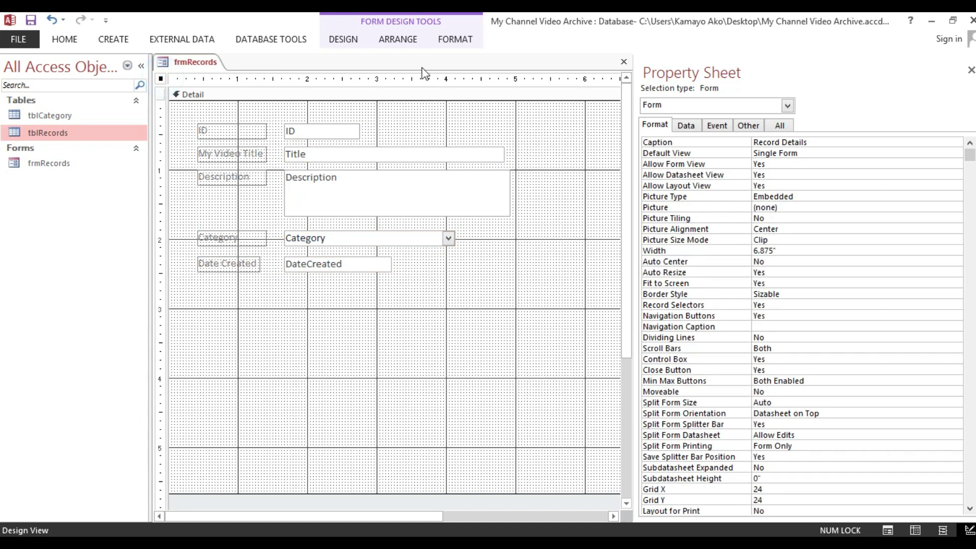
{"action": "left_click", "coordinate": [339, 41]}
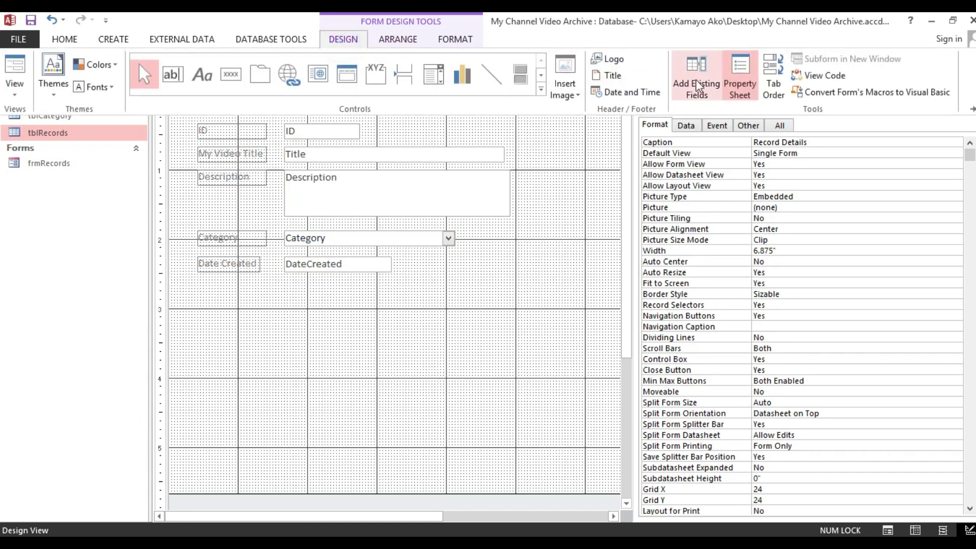
{"action": "left_click", "coordinate": [697, 82]}
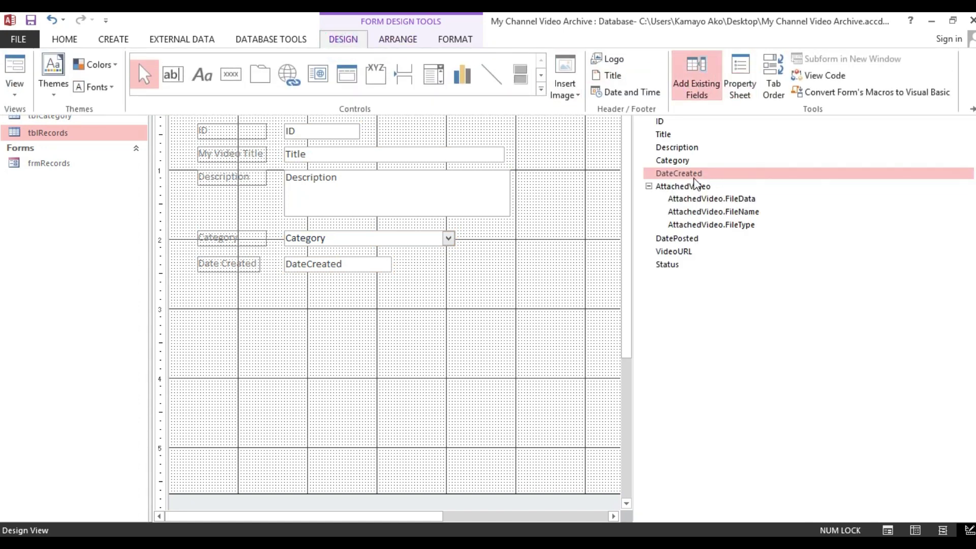
{"action": "left_click", "coordinate": [686, 187]}
{"action": "left_click_drag", "start_coordinate": [688, 187], "coordinate": [310, 291]}
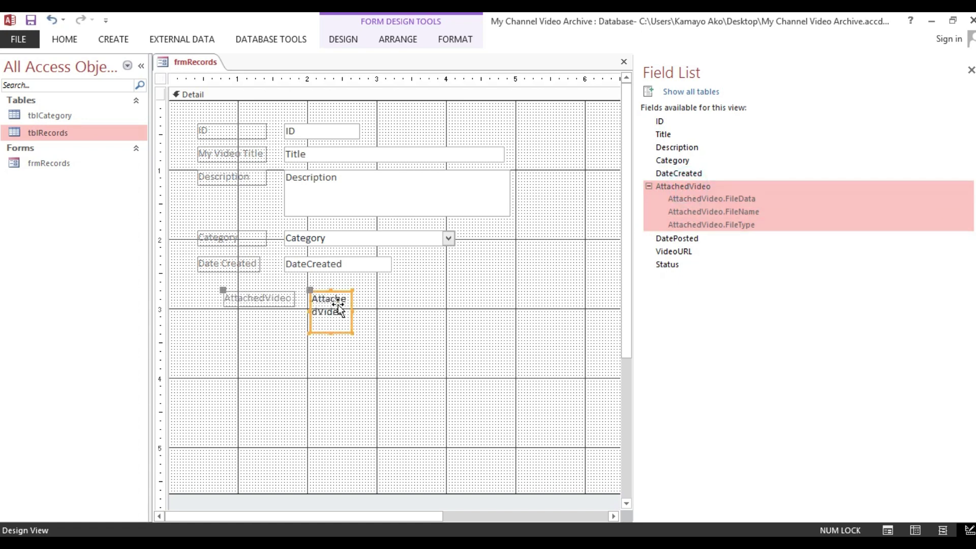
Step: Left-align the AttachedVideo label with the Date Created label, and size these two and the Category label to the widest
{"action": "left_click_drag", "start_coordinate": [260, 318], "coordinate": [247, 263]}
{"action": "right_click", "coordinate": [248, 263]}
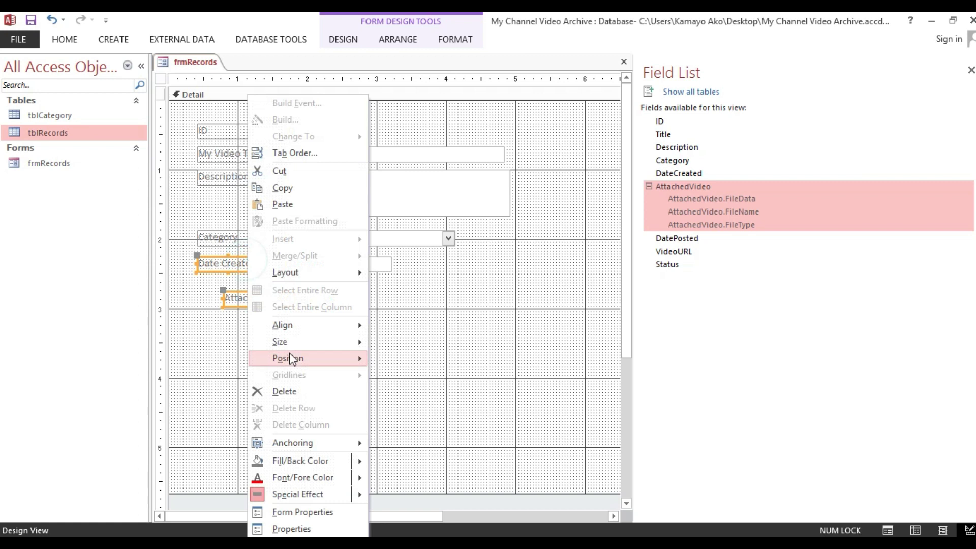
{"action": "mouse_move", "coordinate": [311, 326]}
{"action": "left_click", "coordinate": [396, 328]}
{"action": "left_click", "coordinate": [229, 239], "text": "shift"}
{"action": "right_click", "coordinate": [230, 239]}
{"action": "mouse_move", "coordinate": [319, 347]}
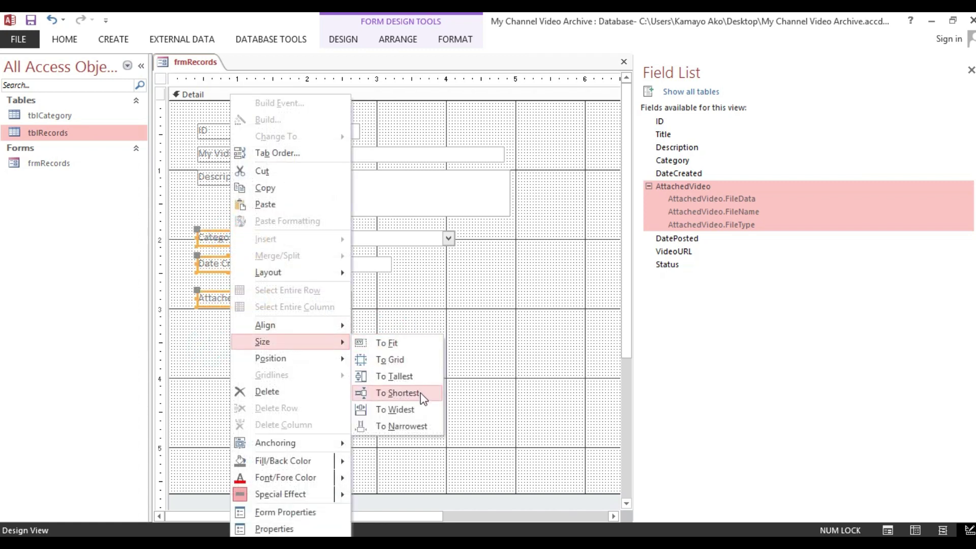
{"action": "left_click", "coordinate": [402, 409]}
{"action": "left_click", "coordinate": [336, 373]}
{"action": "left_click_drag", "start_coordinate": [336, 330], "coordinate": [312, 326]}
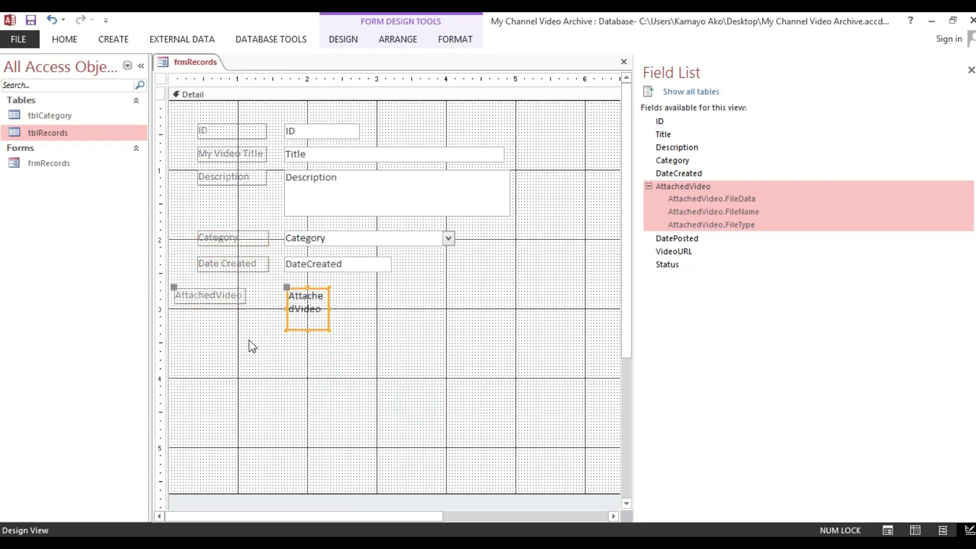
{"action": "left_click", "coordinate": [252, 346]}
{"action": "key", "text": "ctrl+z"}
Step: Resize the AttachedVideo control to start near the other fields' left edge, fit its name on one line, and be one line high
{"action": "left_click", "coordinate": [312, 314]}
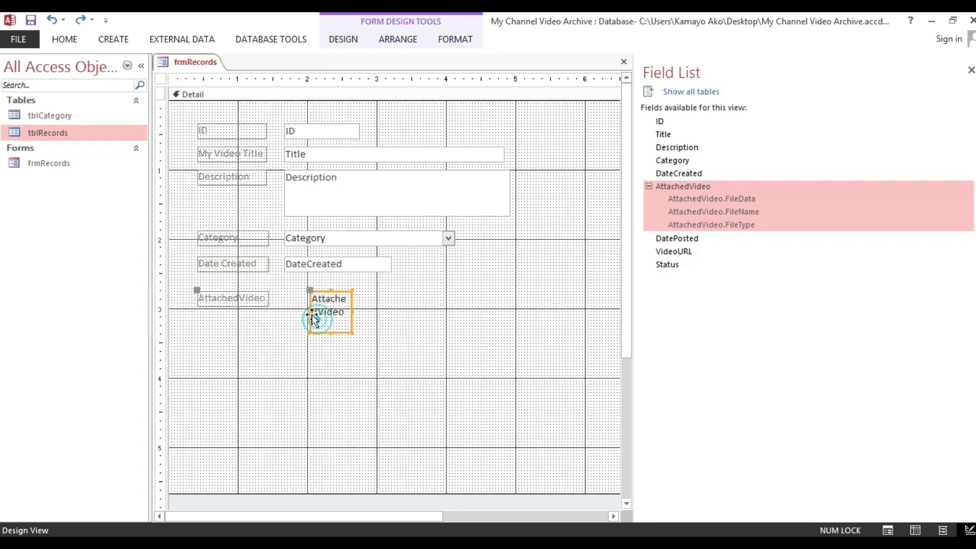
{"action": "left_click_drag", "start_coordinate": [291, 306], "coordinate": [287, 305]}
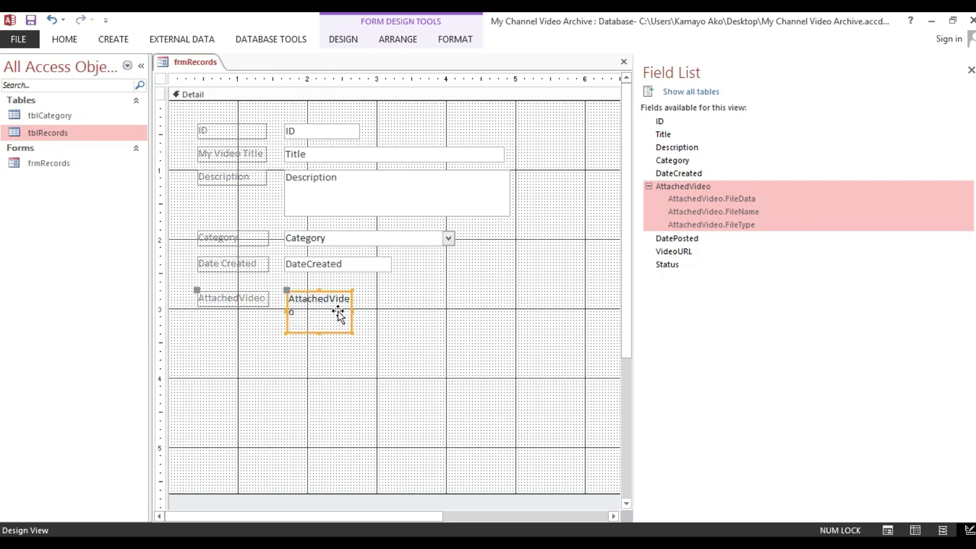
{"action": "left_click_drag", "start_coordinate": [350, 310], "coordinate": [382, 310]}
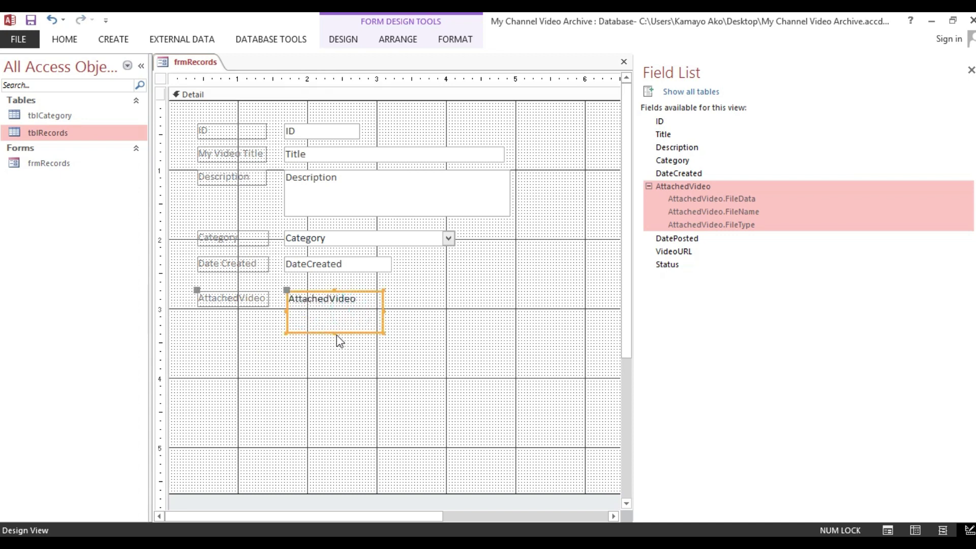
{"action": "left_click_drag", "start_coordinate": [333, 333], "coordinate": [331, 307]}
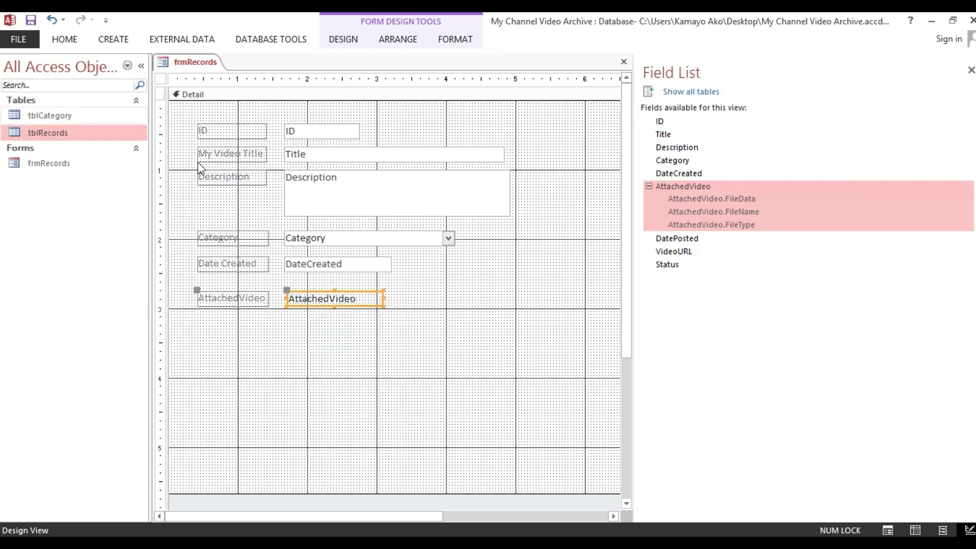
{"action": "left_click", "coordinate": [388, 312]}
Step: Show the form in Form View, open the first record's video attachments, and view the file chooser for adding one without choosing a file
{"action": "left_click", "coordinate": [64, 39]}
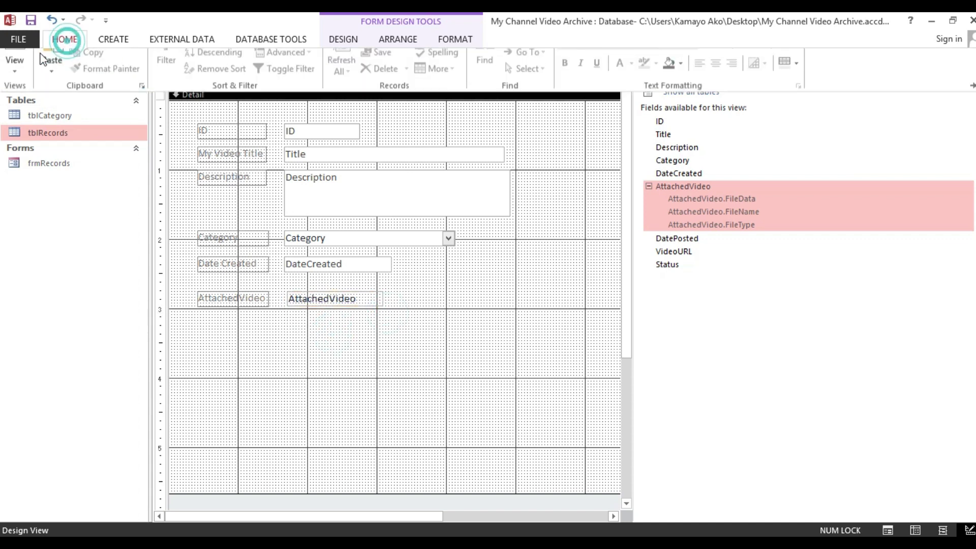
{"action": "left_click", "coordinate": [15, 66]}
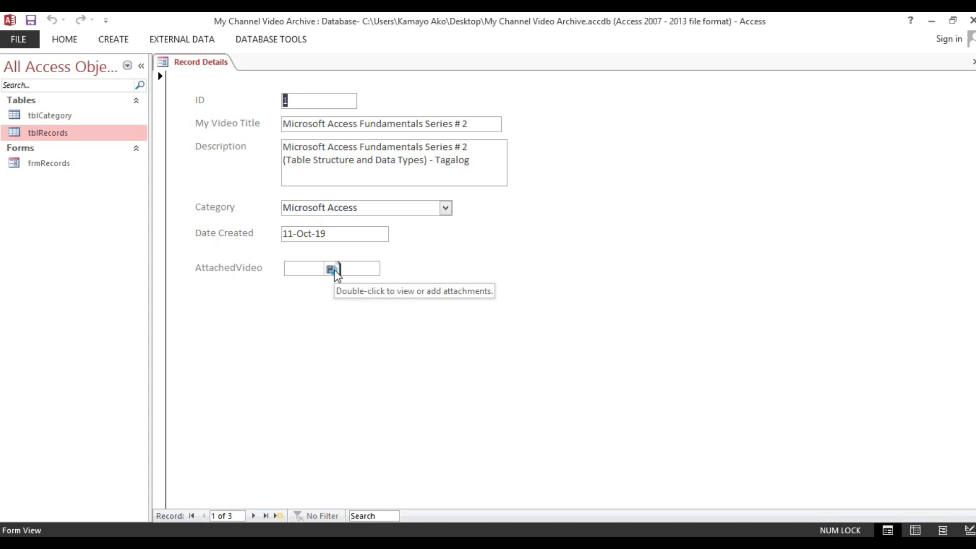
{"action": "double_click", "coordinate": [334, 271]}
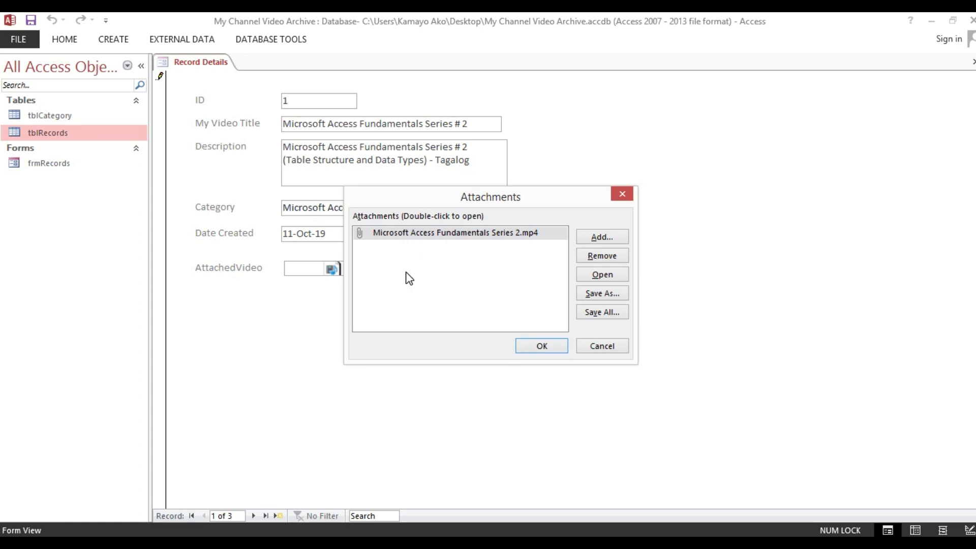
{"action": "left_click", "coordinate": [608, 238]}
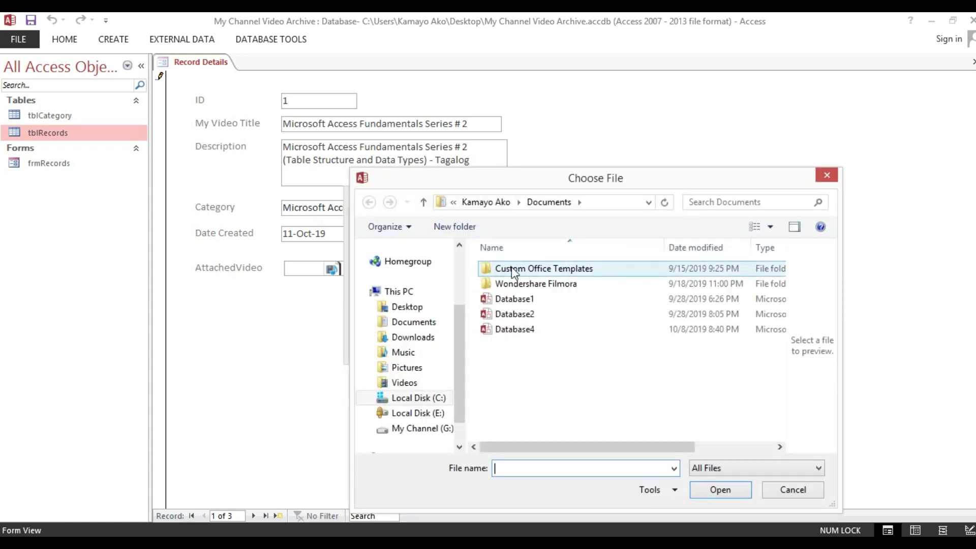
{"action": "left_click", "coordinate": [783, 490]}
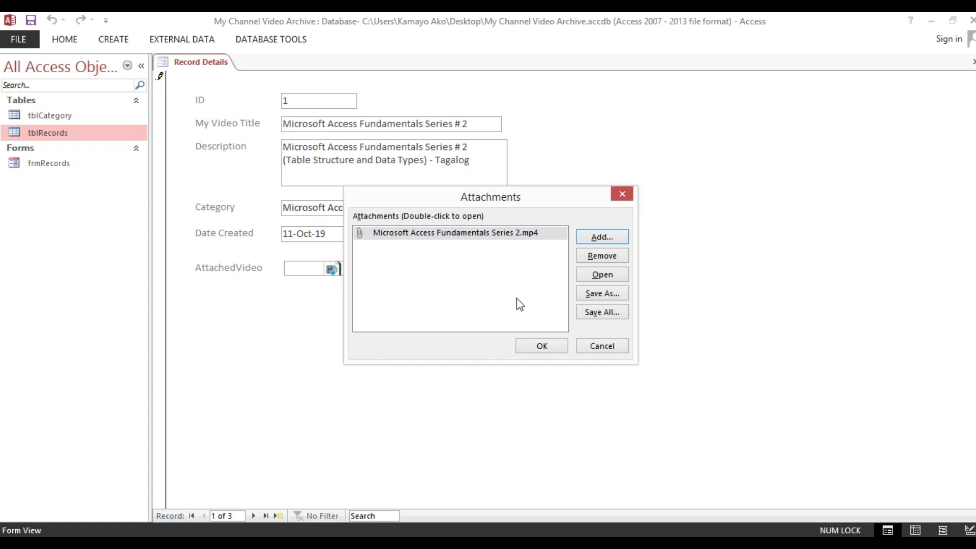
Step: Play the attached Microsoft Access Fundamentals Series 2.mp4, then close the player and the attachments dialog
{"action": "left_click", "coordinate": [530, 232]}
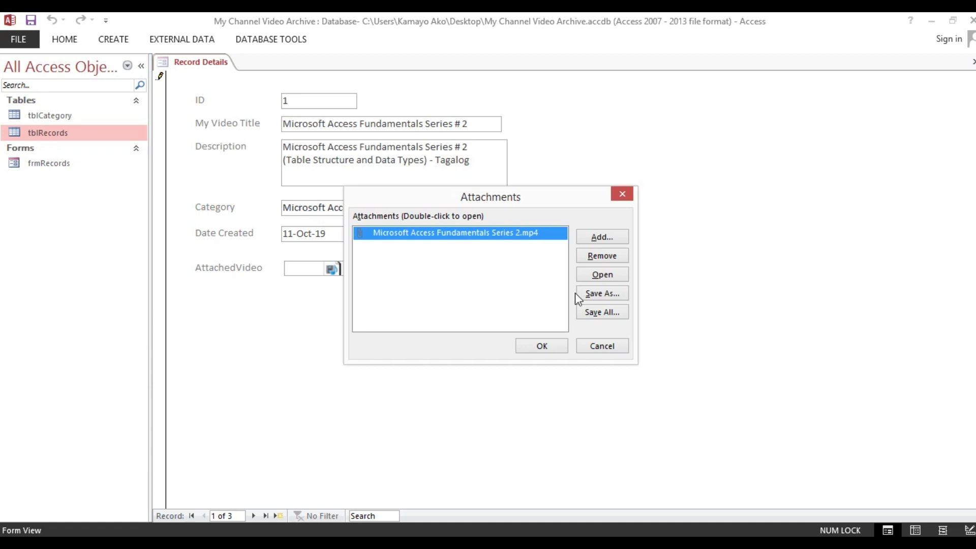
{"action": "left_click", "coordinate": [601, 280]}
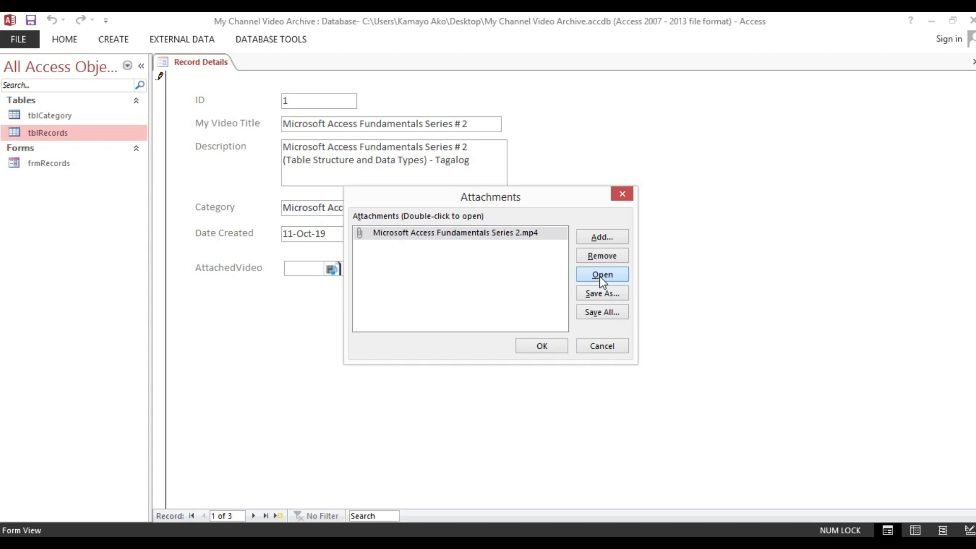
{"action": "left_click", "coordinate": [599, 275]}
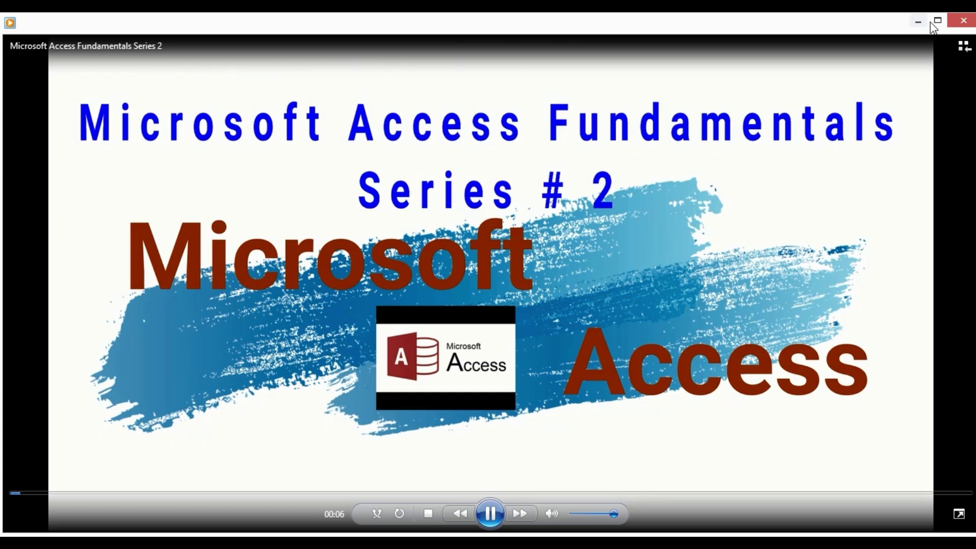
{"action": "double_click", "coordinate": [559, 26]}
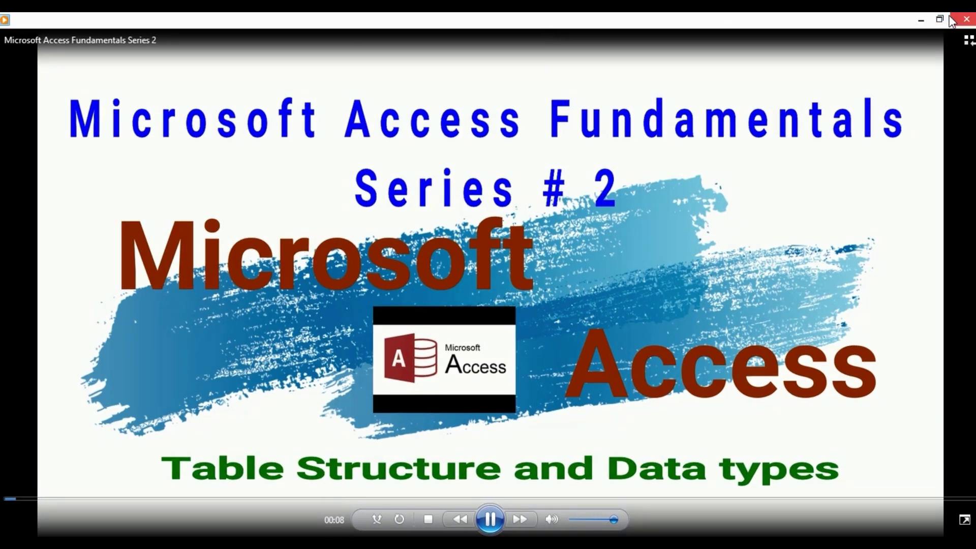
{"action": "left_click", "coordinate": [945, 21]}
{"action": "left_click_drag", "start_coordinate": [730, 75], "coordinate": [775, 34]}
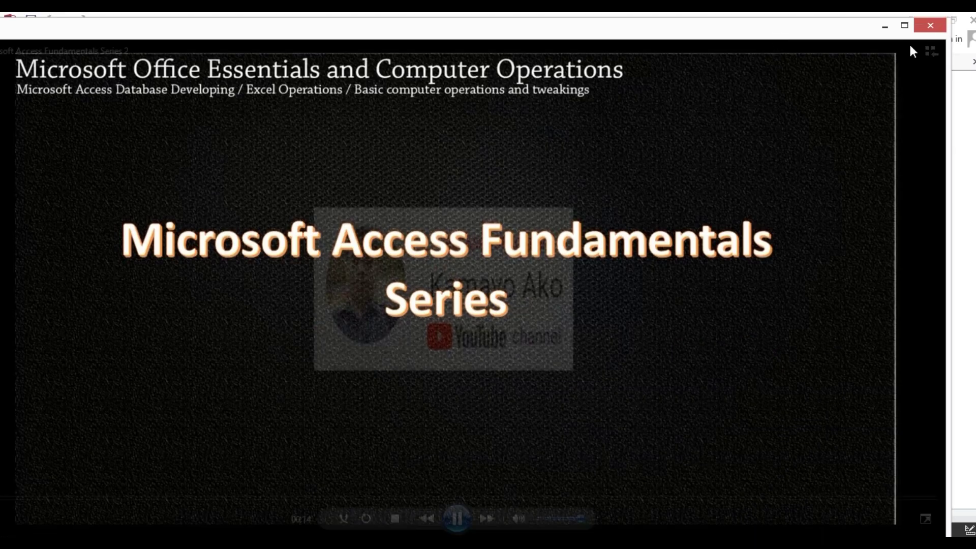
{"action": "left_click", "coordinate": [929, 26]}
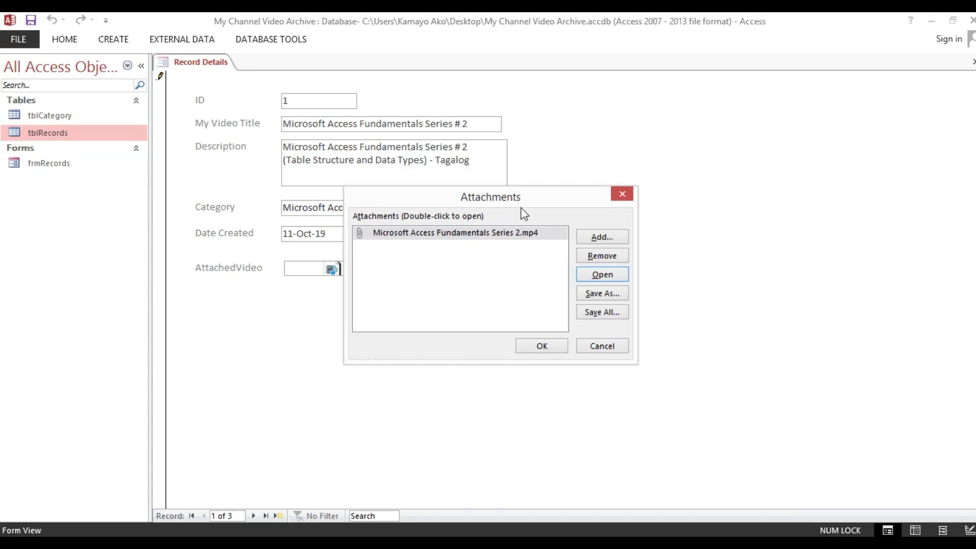
{"action": "left_click", "coordinate": [542, 347]}
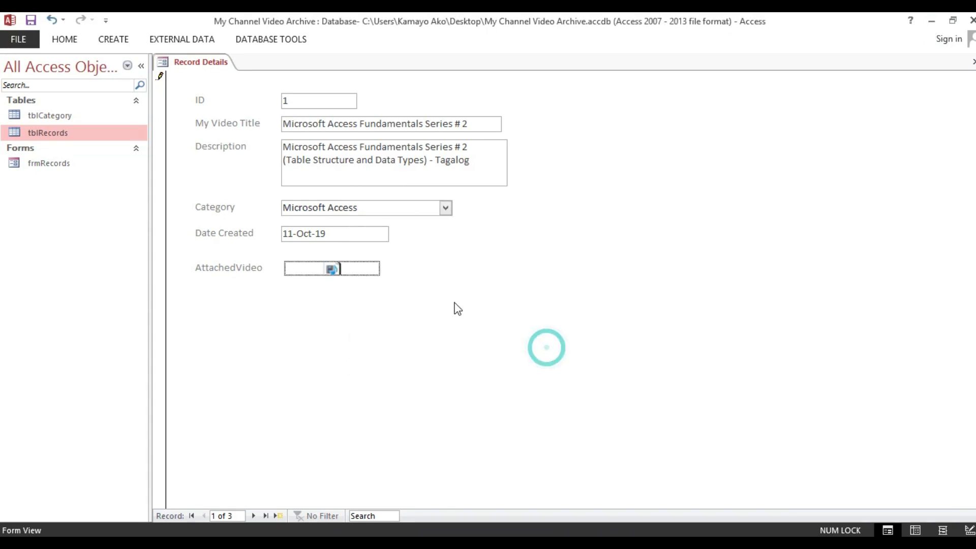
Step: Return to Design View and add the DatePosted field below AttachedVideo
{"action": "right_click", "coordinate": [431, 269]}
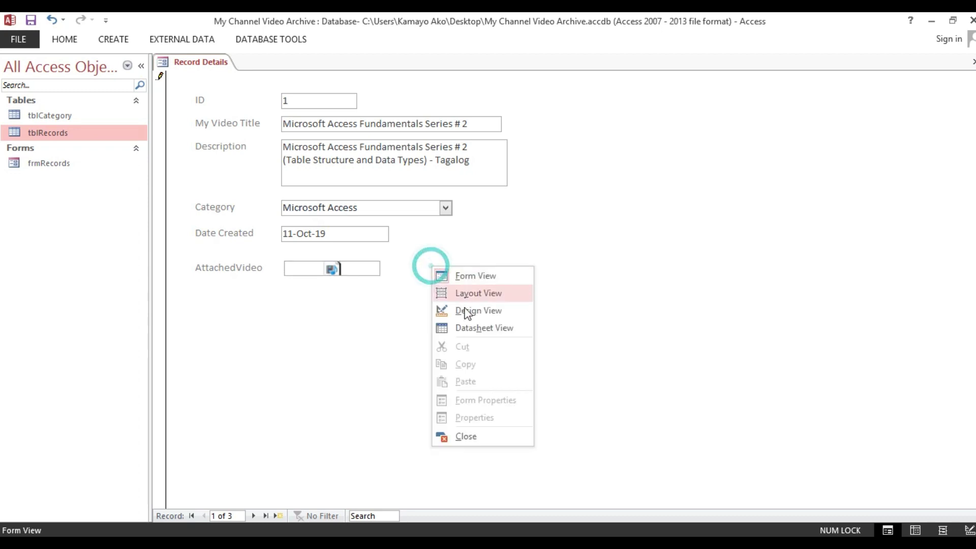
{"action": "left_click", "coordinate": [467, 311]}
{"action": "left_click_drag", "start_coordinate": [668, 239], "coordinate": [335, 321]}
Step: Left-align the Date Posted label with the AttachedVideo label and size all seven field labels to the widest
{"action": "left_click", "coordinate": [235, 392]}
{"action": "left_click_drag", "start_coordinate": [260, 401], "coordinate": [254, 304]}
{"action": "right_click", "coordinate": [254, 304]}
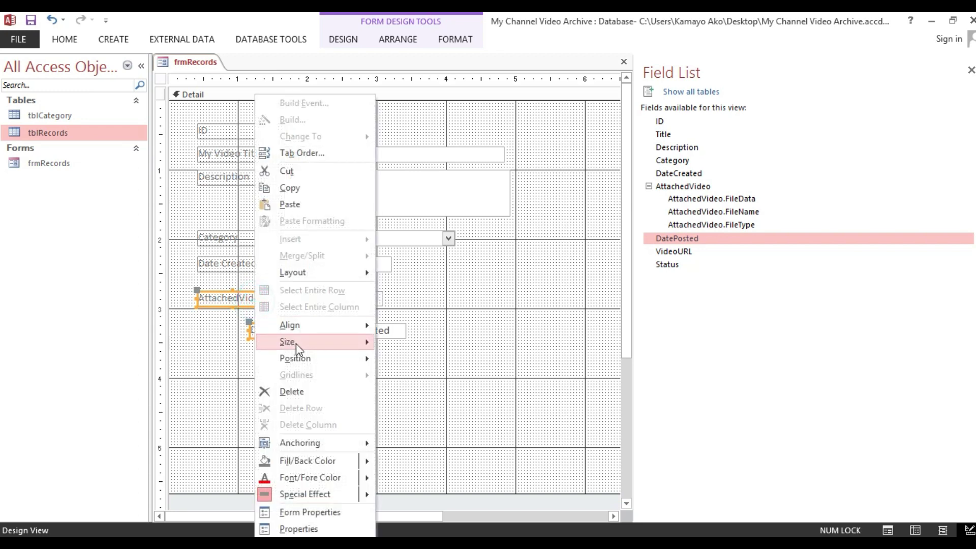
{"action": "mouse_move", "coordinate": [347, 329]}
{"action": "left_click", "coordinate": [401, 325]}
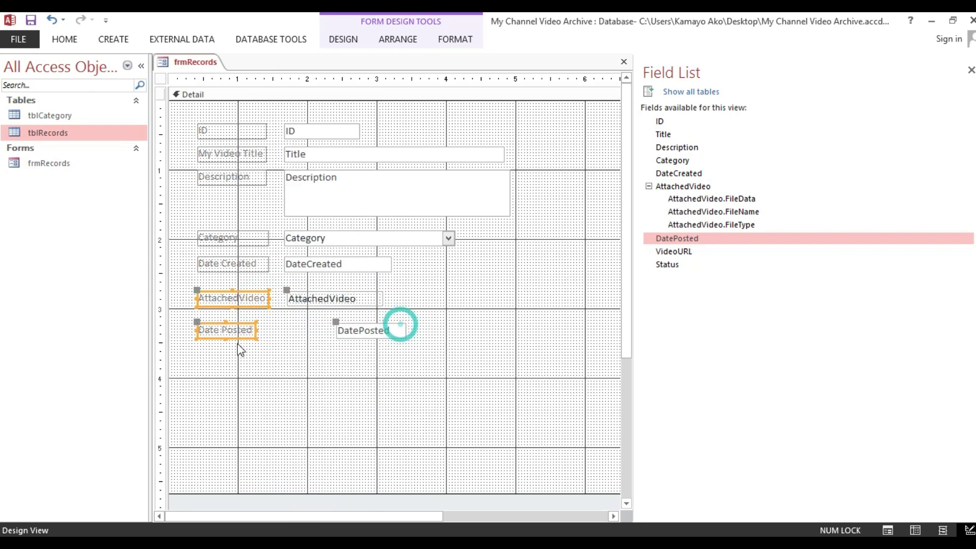
{"action": "left_click_drag", "start_coordinate": [217, 394], "coordinate": [220, 129]}
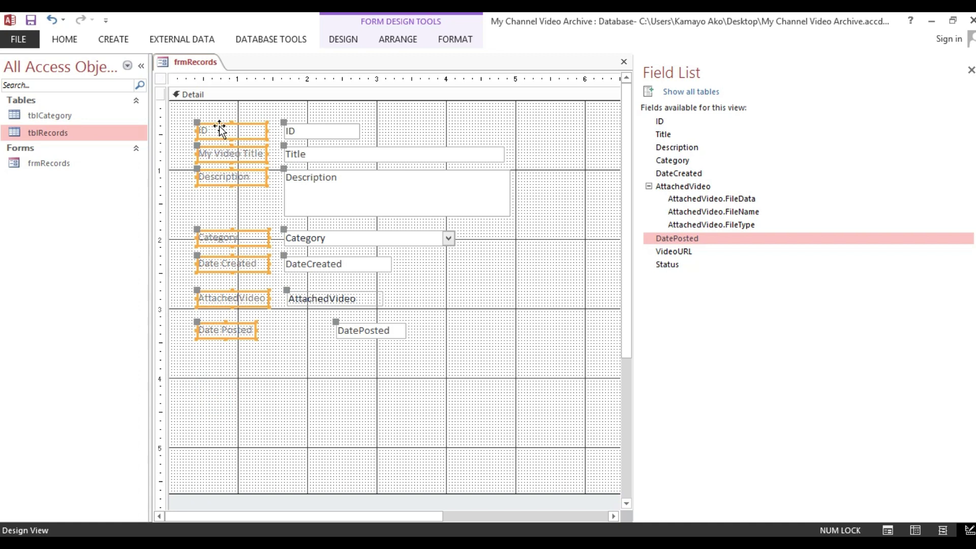
{"action": "right_click", "coordinate": [220, 129]}
{"action": "mouse_move", "coordinate": [253, 336]}
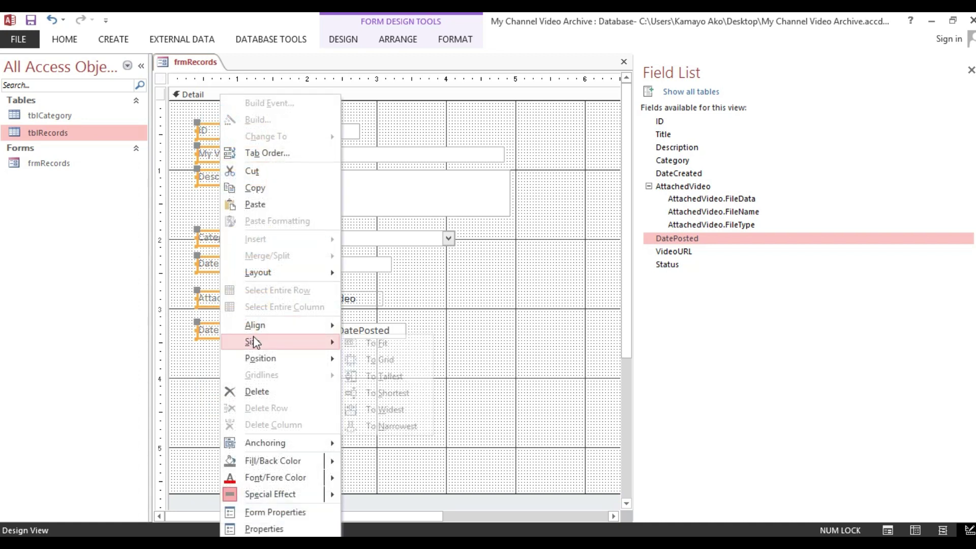
{"action": "left_click", "coordinate": [404, 409]}
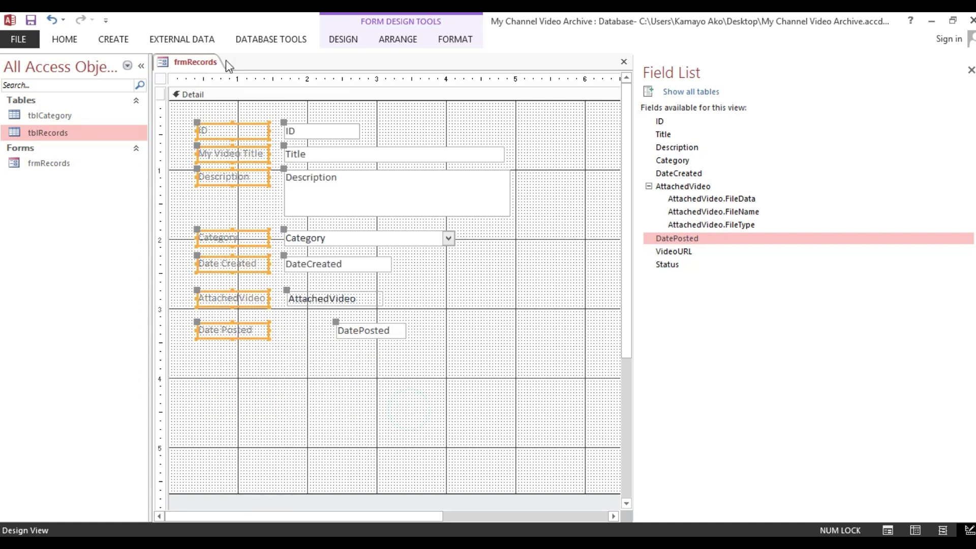
Step: Align the left edges of all seven field controls, from ID down to DatePosted
{"action": "left_click", "coordinate": [260, 377]}
{"action": "left_click_drag", "start_coordinate": [285, 464], "coordinate": [348, 134]}
{"action": "left_click_drag", "start_coordinate": [348, 133], "coordinate": [346, 133]}
{"action": "left_click", "coordinate": [323, 383]}
{"action": "left_click_drag", "start_coordinate": [329, 448], "coordinate": [356, 128]}
{"action": "right_click", "coordinate": [356, 128]}
{"action": "mouse_move", "coordinate": [382, 330]}
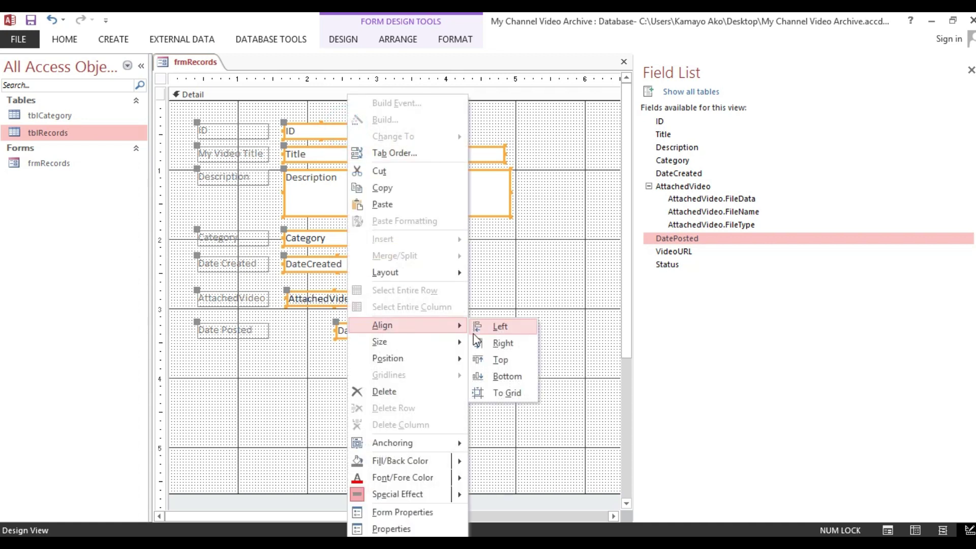
{"action": "left_click", "coordinate": [489, 326]}
{"action": "left_click", "coordinate": [320, 397]}
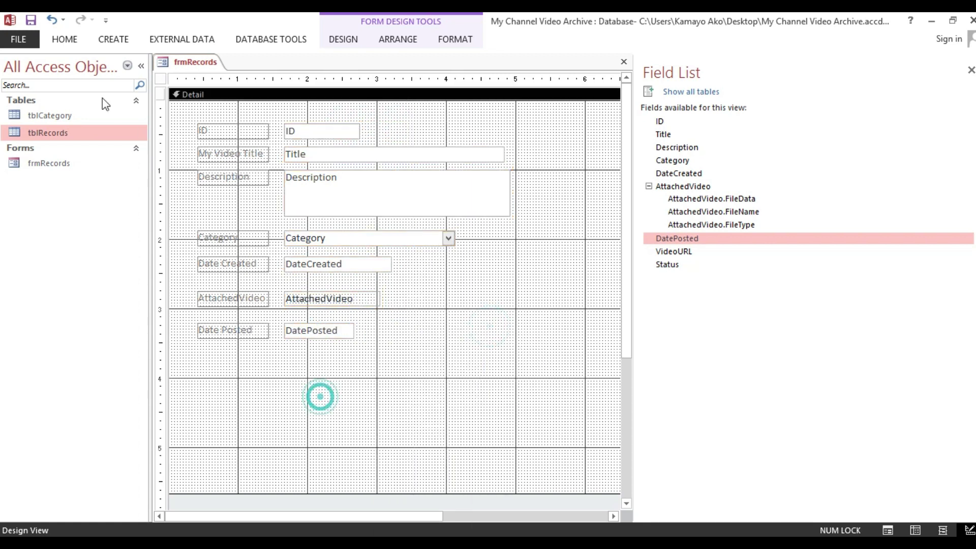
Step: Show the form in Form View and open the Date Posted date picker, closing it without choosing a date
{"action": "left_click", "coordinate": [64, 39]}
{"action": "left_click", "coordinate": [16, 65]}
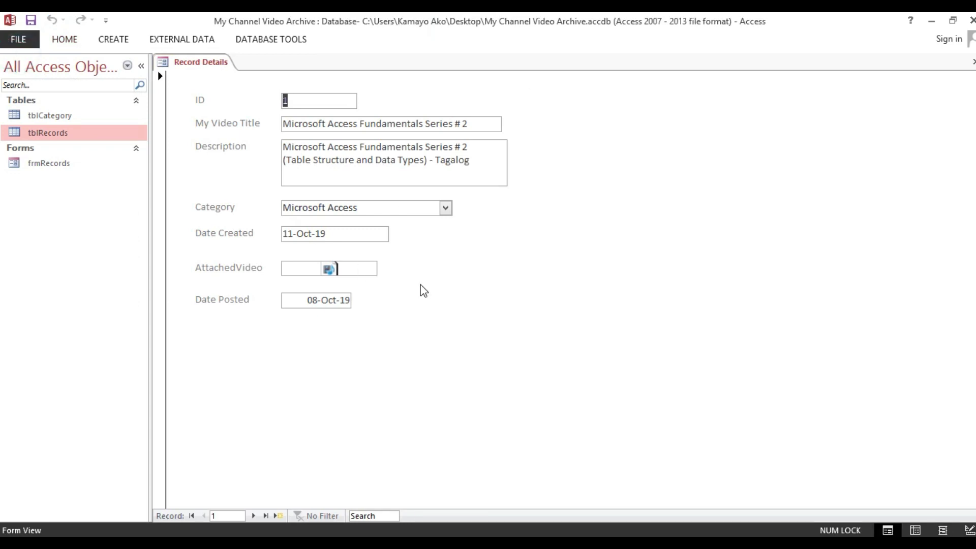
{"action": "right_click", "coordinate": [447, 265]}
{"action": "left_click", "coordinate": [462, 307]}
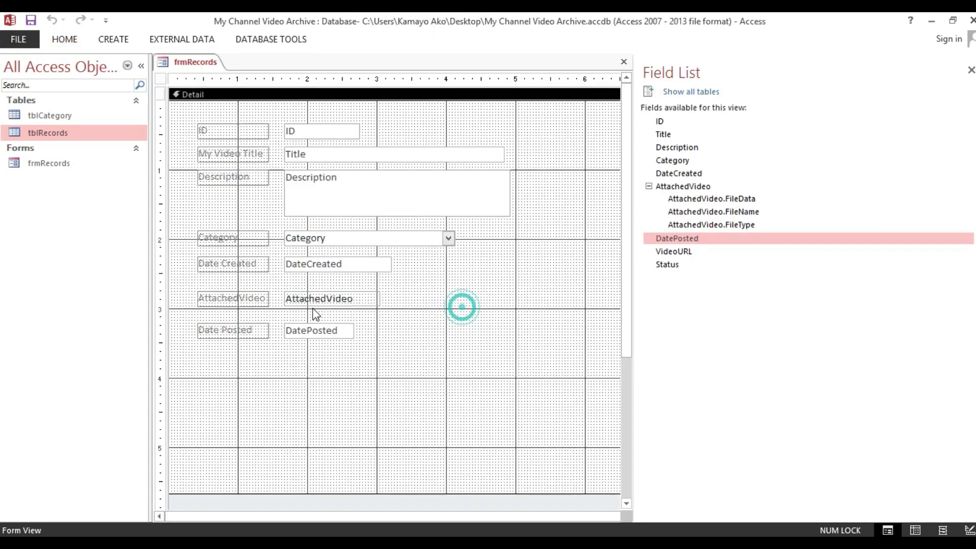
{"action": "left_click", "coordinate": [57, 40]}
{"action": "left_click", "coordinate": [16, 65]}
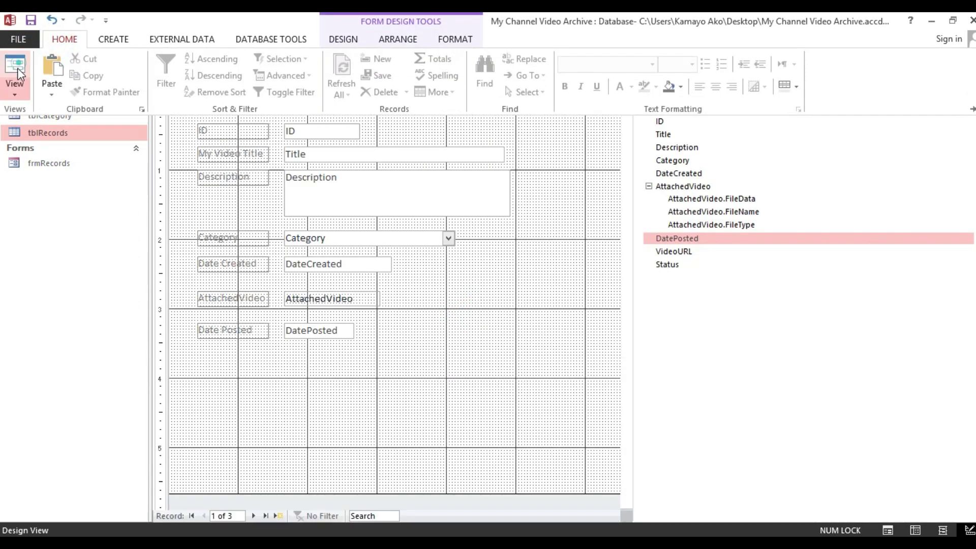
{"action": "left_click", "coordinate": [305, 299]}
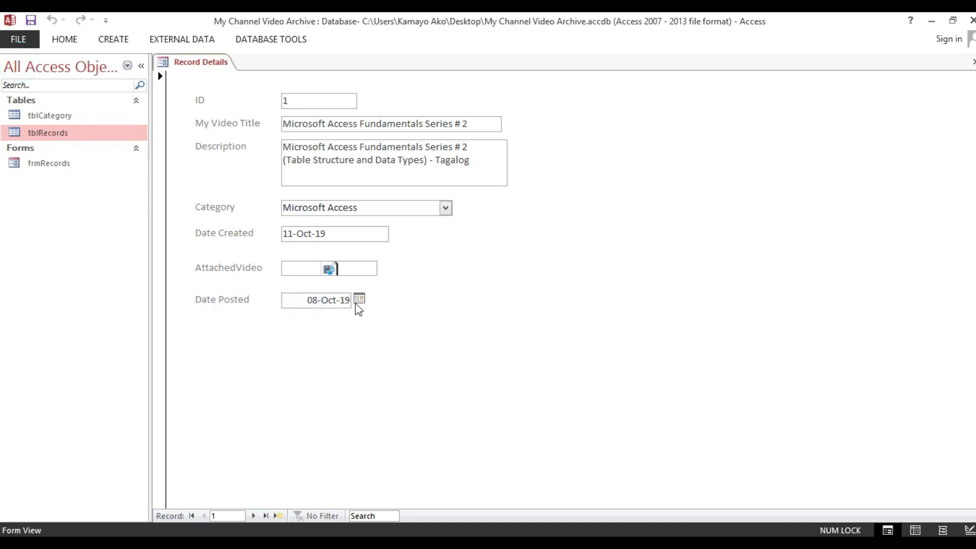
{"action": "left_click", "coordinate": [359, 299]}
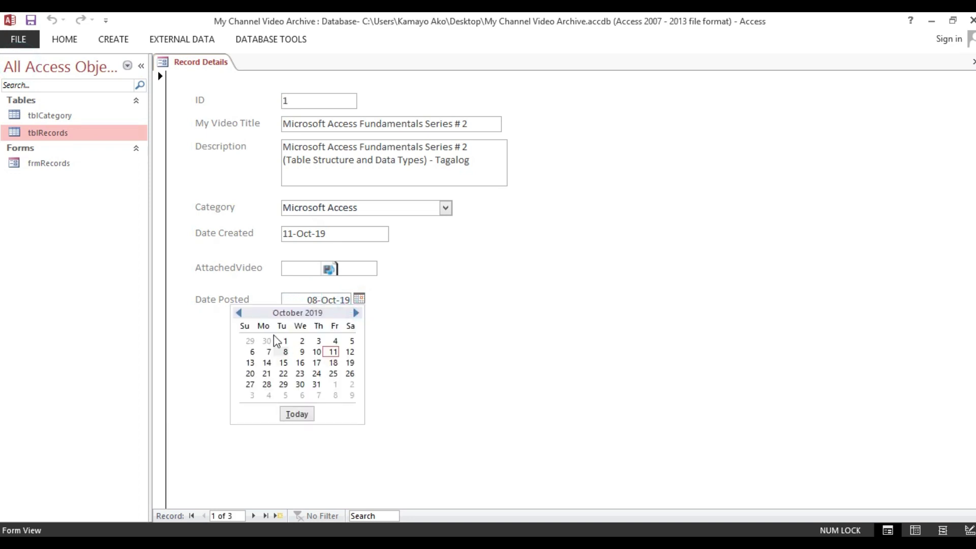
{"action": "left_click", "coordinate": [410, 328]}
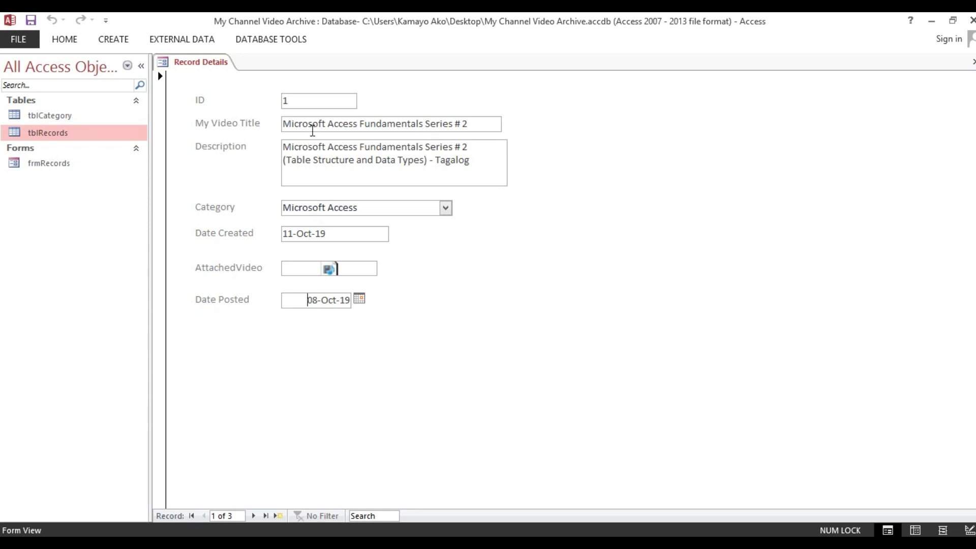
Step: Examine the contents of the My Video Title, ID, Description and Category fields of the first record in Form View
{"action": "left_click_drag", "start_coordinate": [483, 123], "coordinate": [483, 172]}
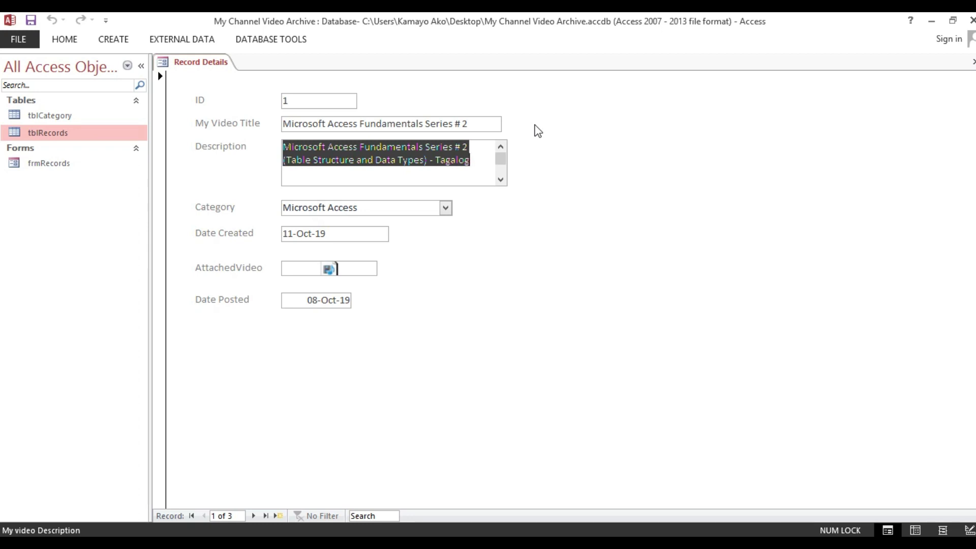
{"action": "left_click", "coordinate": [473, 161]}
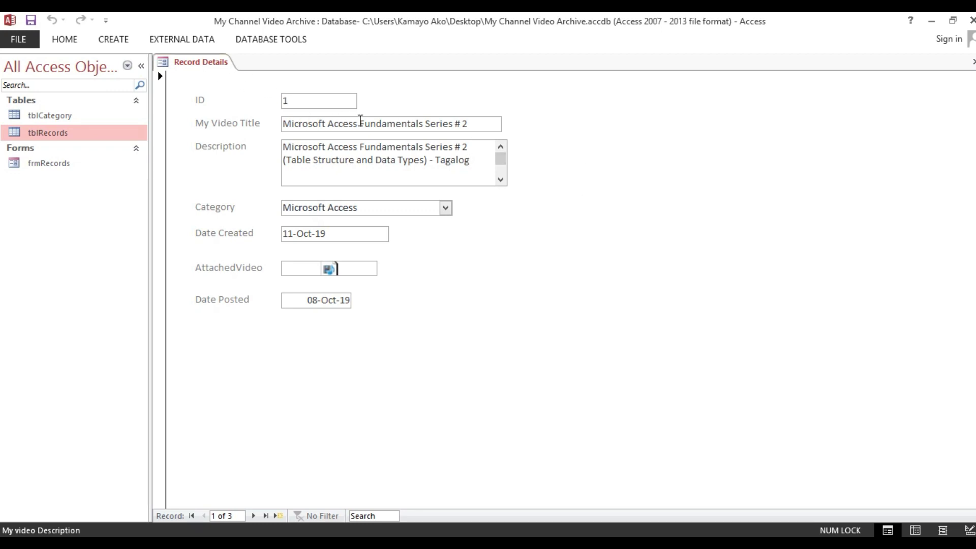
{"action": "left_click_drag", "start_coordinate": [489, 122], "coordinate": [255, 123]}
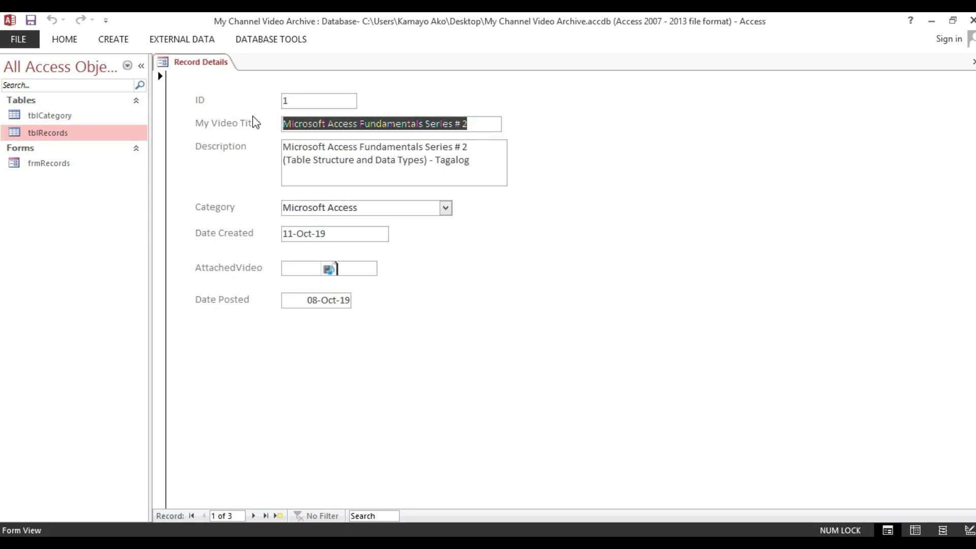
{"action": "left_click", "coordinate": [281, 101]}
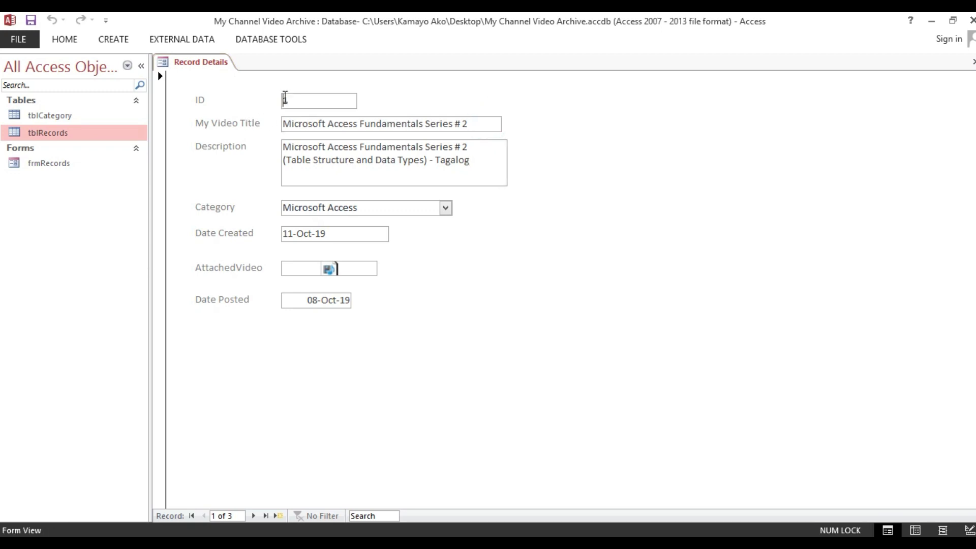
{"action": "left_click", "coordinate": [283, 146]}
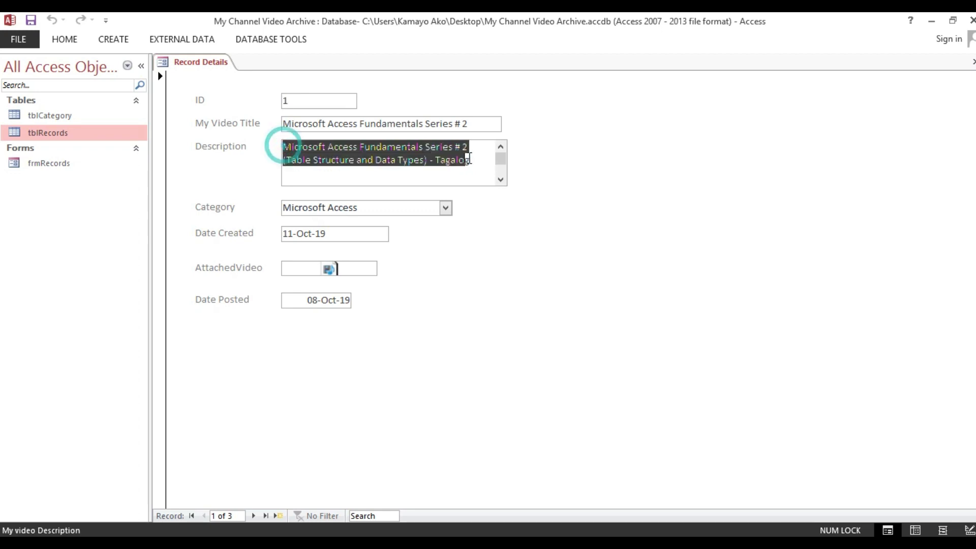
{"action": "left_click_drag", "start_coordinate": [481, 124], "coordinate": [475, 164]}
{"action": "left_click", "coordinate": [285, 147]}
{"action": "left_click", "coordinate": [378, 203]}
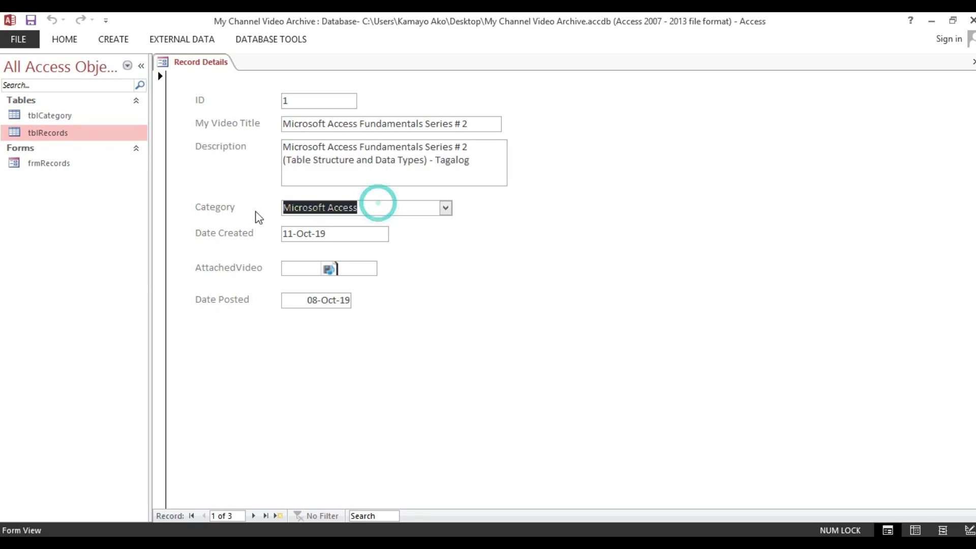
Step: Return to Design View and add the VideoURL field below DatePosted
{"action": "right_click", "coordinate": [229, 92]}
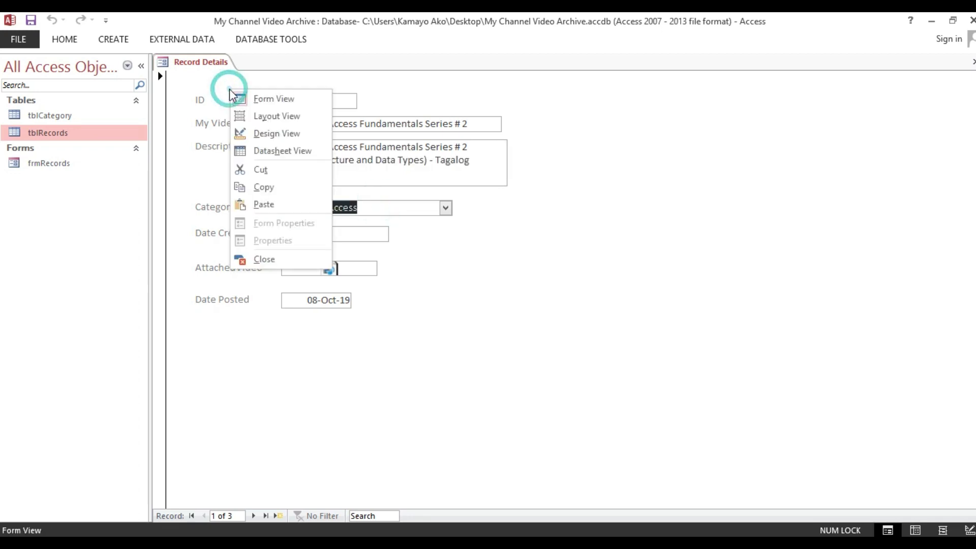
{"action": "left_click", "coordinate": [260, 135]}
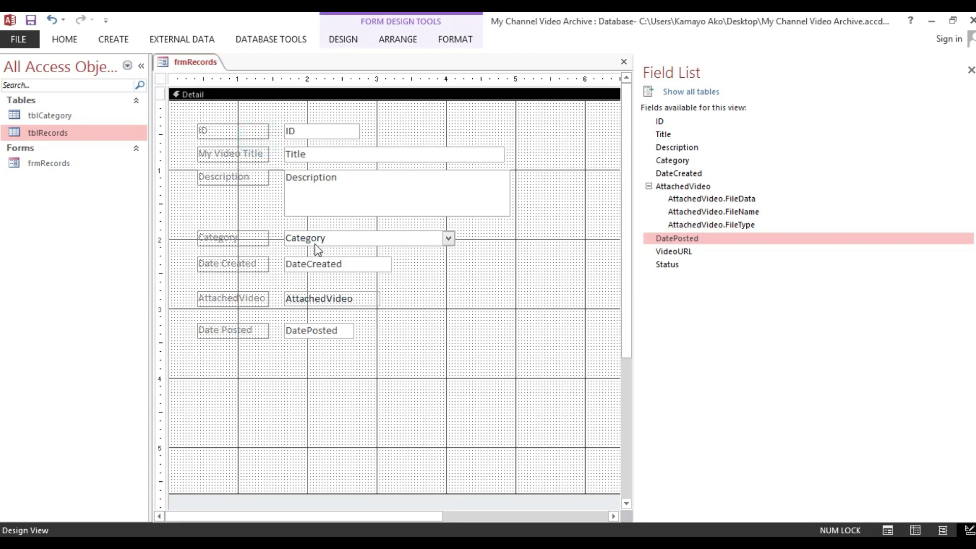
{"action": "left_click", "coordinate": [315, 132]}
{"action": "left_click_drag", "start_coordinate": [407, 115], "coordinate": [338, 219]}
{"action": "left_click", "coordinate": [337, 240]}
{"action": "left_click", "coordinate": [334, 269]}
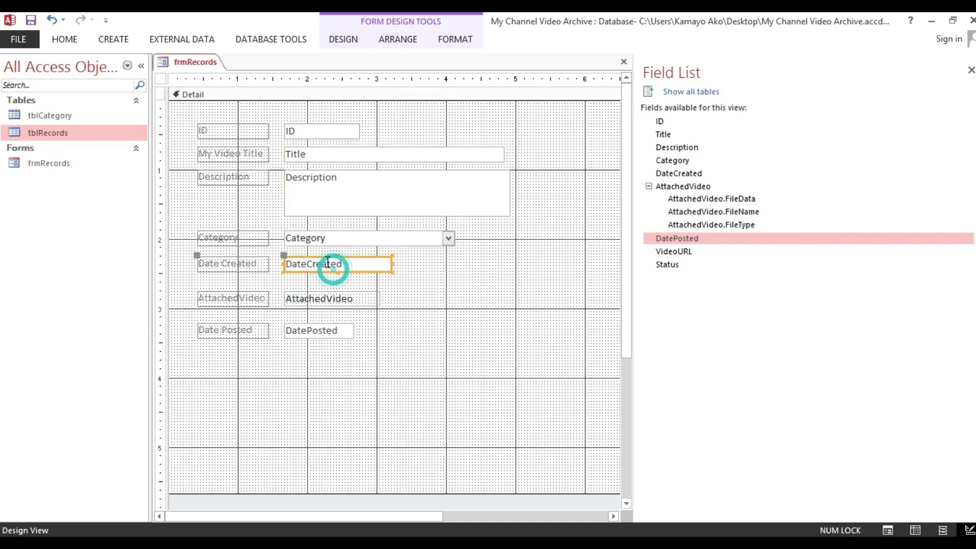
{"action": "left_click", "coordinate": [325, 189]}
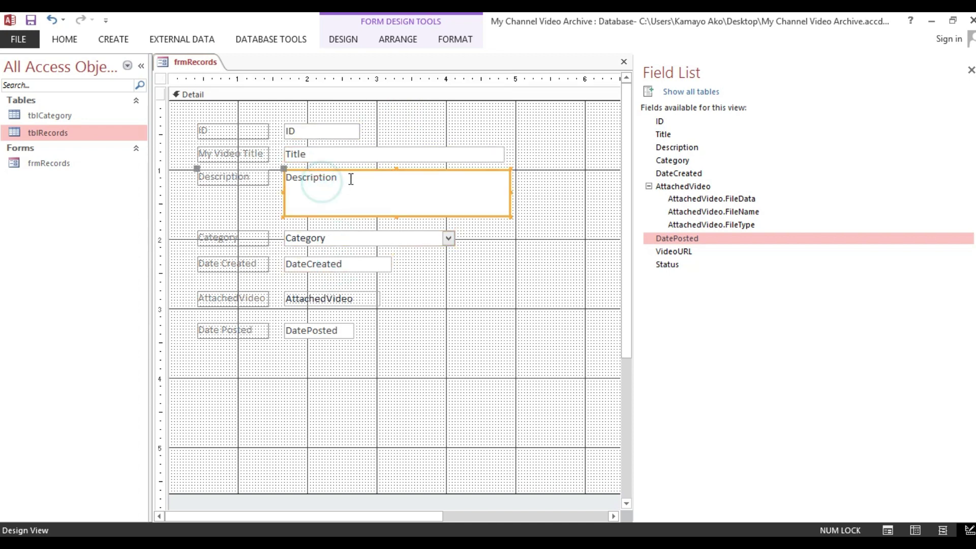
{"action": "left_click", "coordinate": [331, 153]}
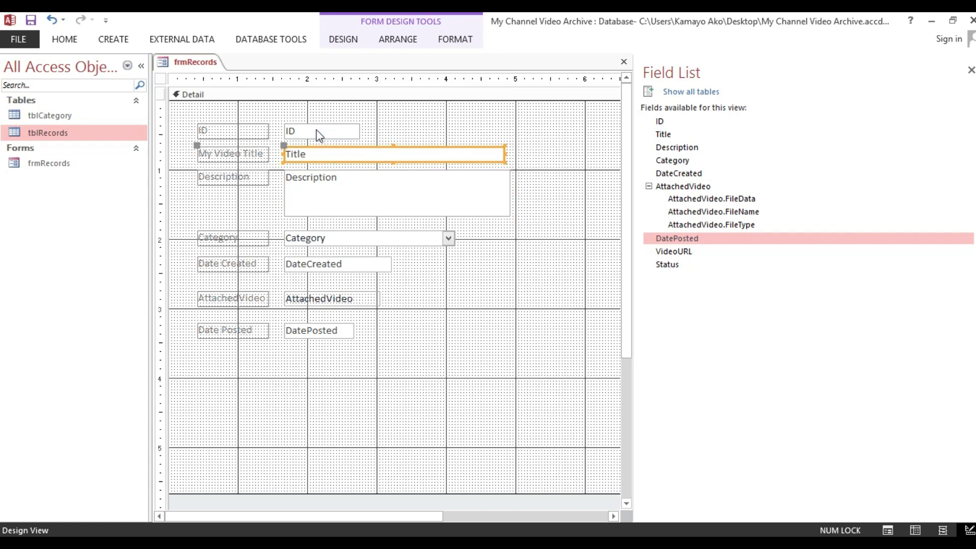
{"action": "left_click", "coordinate": [428, 307]}
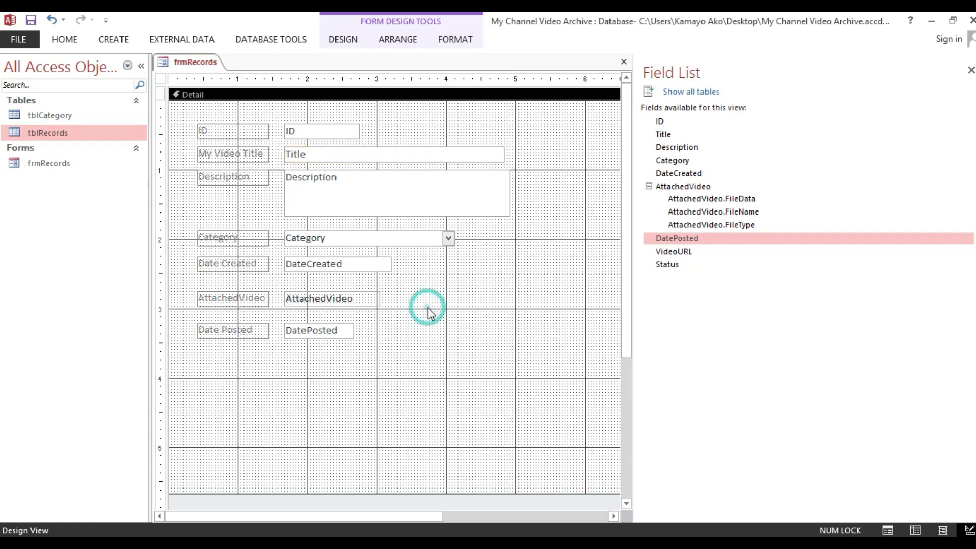
{"action": "left_click_drag", "start_coordinate": [660, 256], "coordinate": [309, 364]}
{"action": "left_click_drag", "start_coordinate": [222, 442], "coordinate": [245, 327]}
{"action": "right_click", "coordinate": [245, 327]}
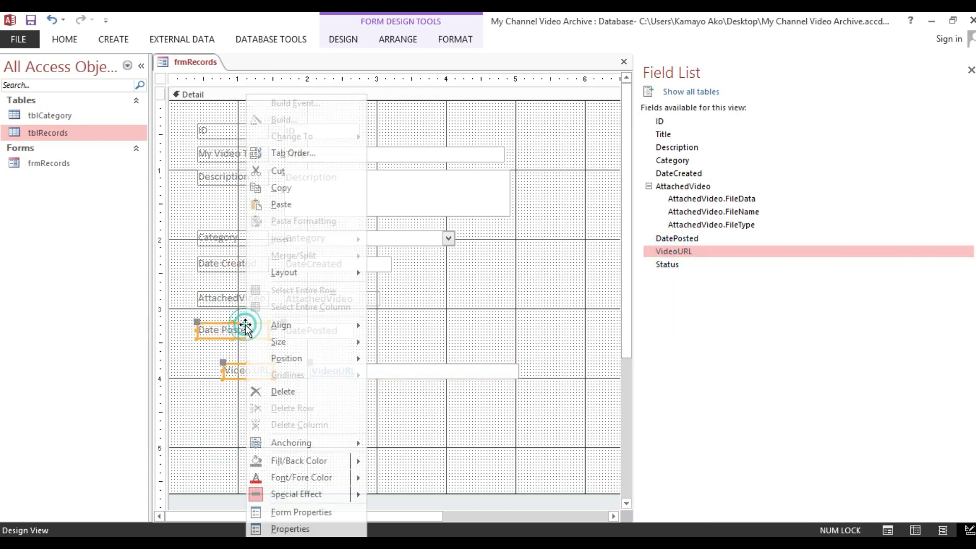
{"action": "mouse_move", "coordinate": [305, 329]}
{"action": "left_click", "coordinate": [186, 365]}
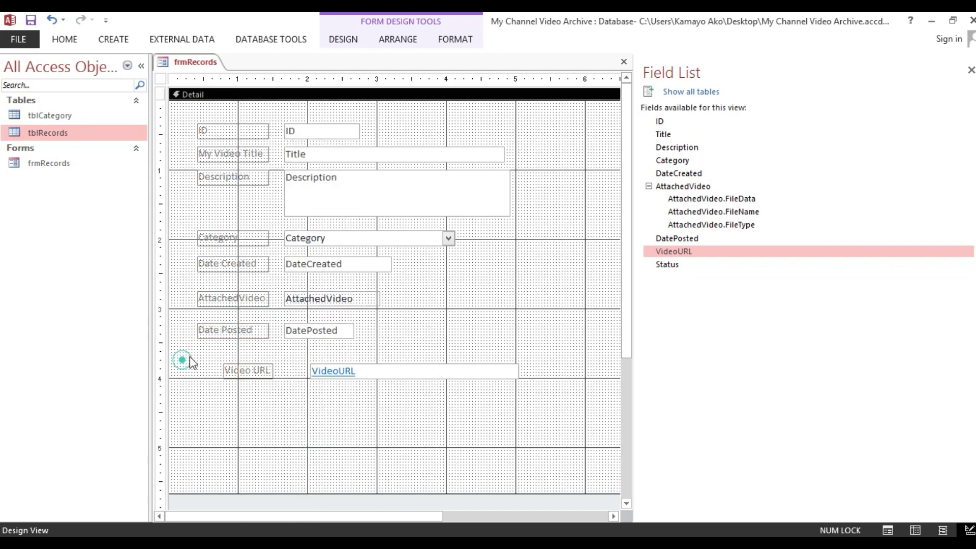
{"action": "left_click_drag", "start_coordinate": [225, 459], "coordinate": [236, 124]}
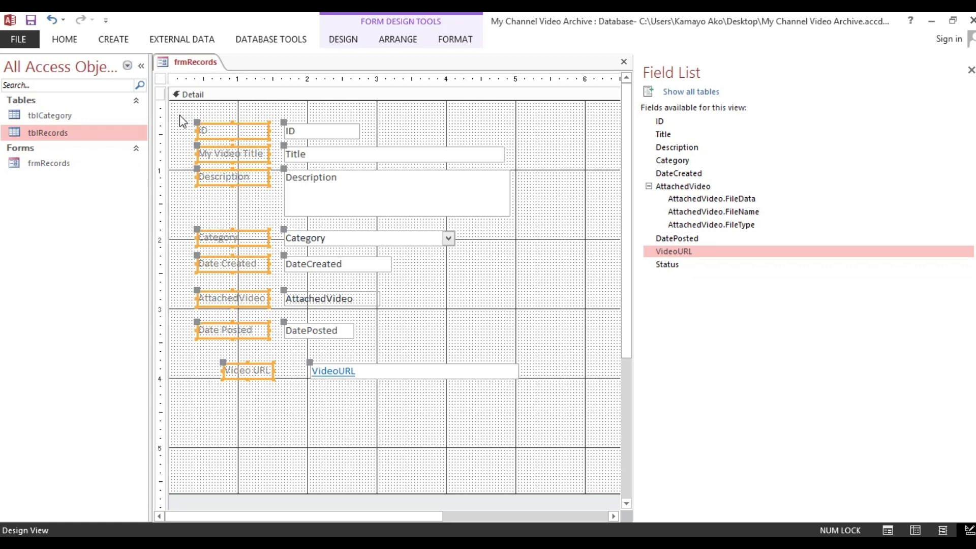
{"action": "left_click", "coordinate": [173, 146]}
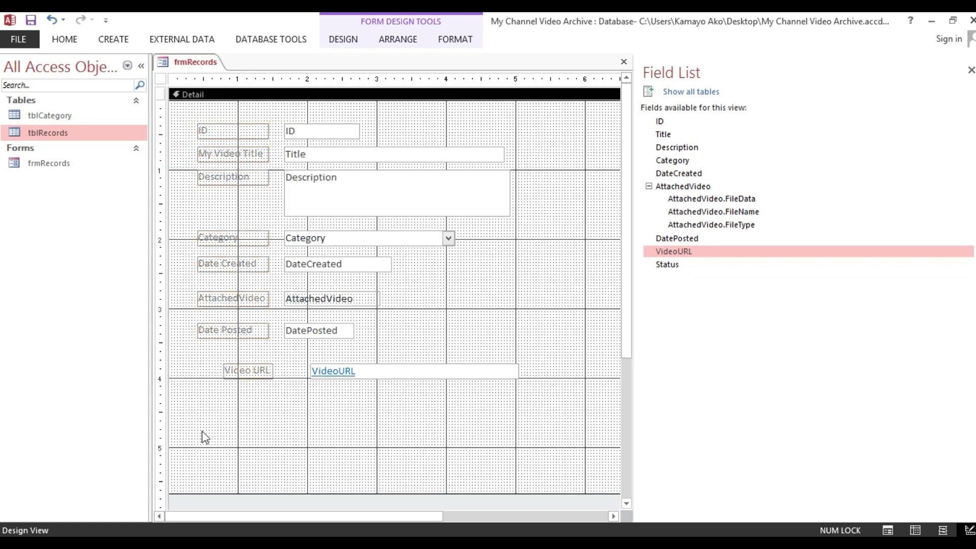
Step: Left-align the Video URL label with the Date Posted label and size both labels to the widest
{"action": "left_click_drag", "start_coordinate": [243, 457], "coordinate": [243, 337]}
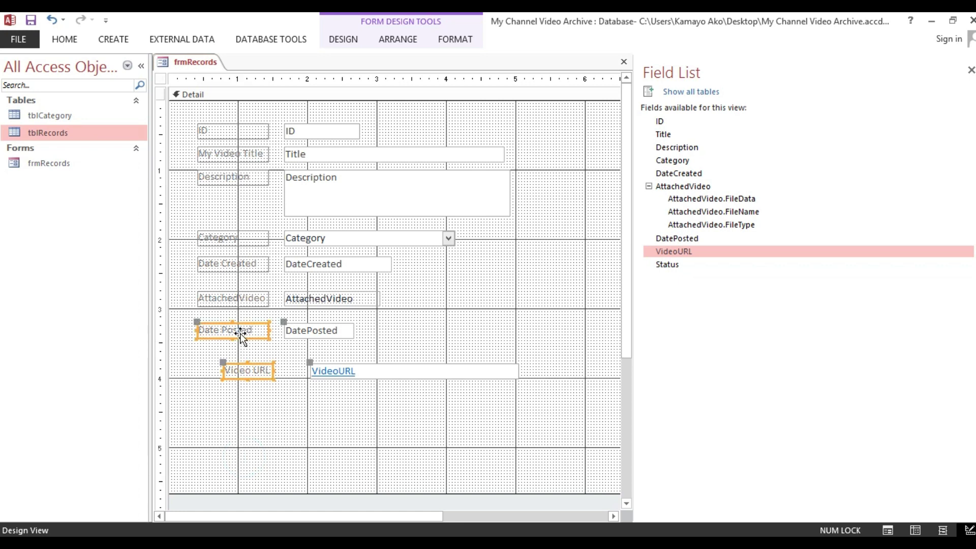
{"action": "right_click", "coordinate": [242, 333]}
{"action": "mouse_move", "coordinate": [307, 325]}
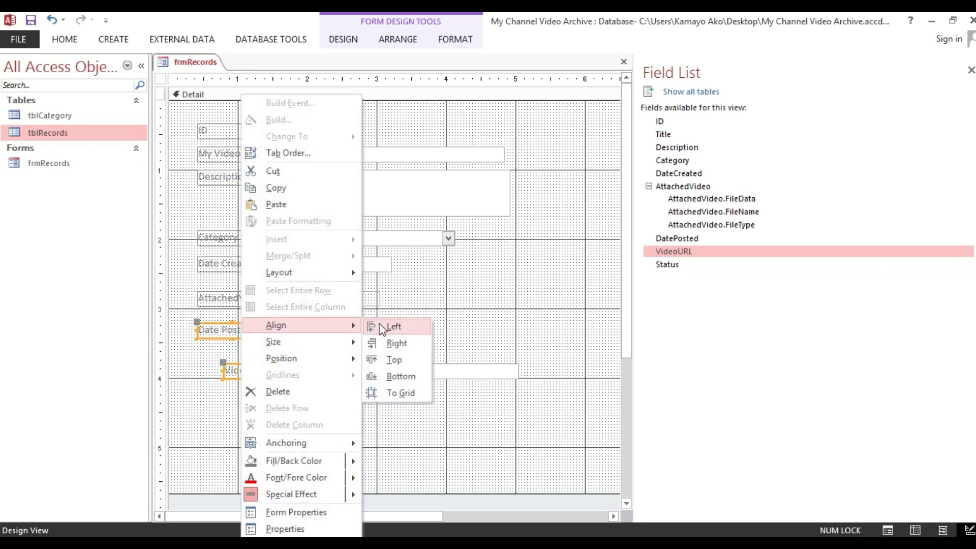
{"action": "left_click", "coordinate": [383, 328]}
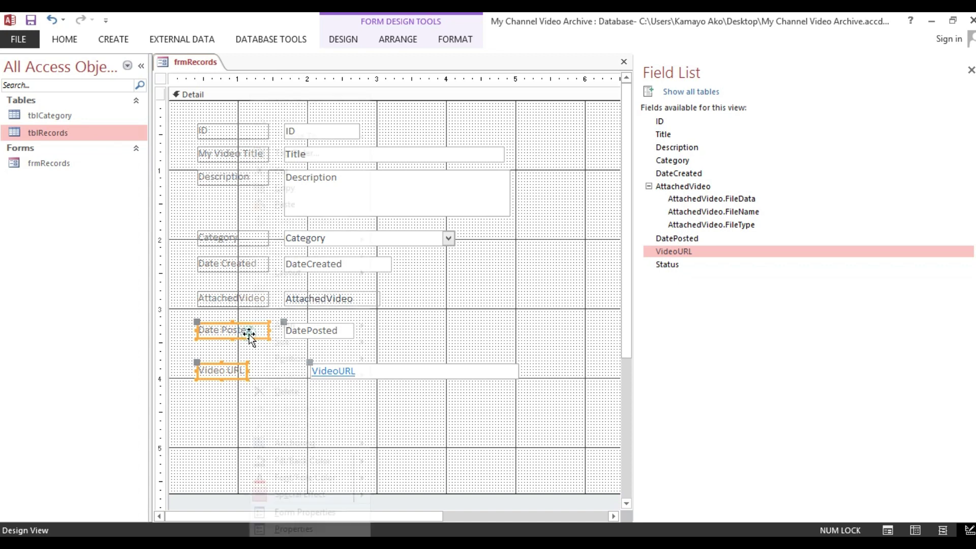
{"action": "right_click", "coordinate": [249, 335]}
{"action": "mouse_move", "coordinate": [292, 342]}
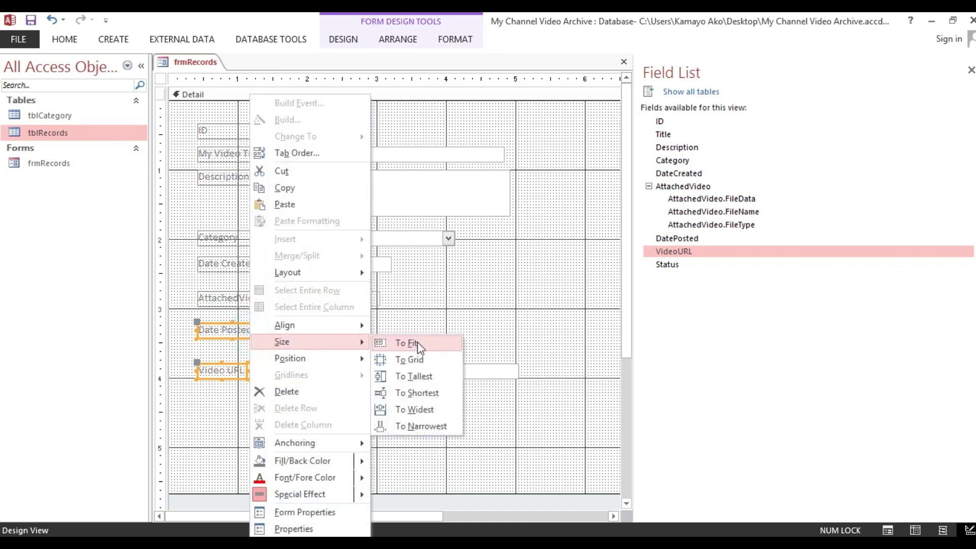
{"action": "left_click", "coordinate": [420, 409]}
Step: Align the left edge of the VideoURL field control with the DatePosted control
{"action": "left_click_drag", "start_coordinate": [340, 432], "coordinate": [318, 235]}
{"action": "left_click", "coordinate": [317, 432]}
{"action": "left_click_drag", "start_coordinate": [316, 432], "coordinate": [329, 324]}
{"action": "right_click", "coordinate": [329, 327]}
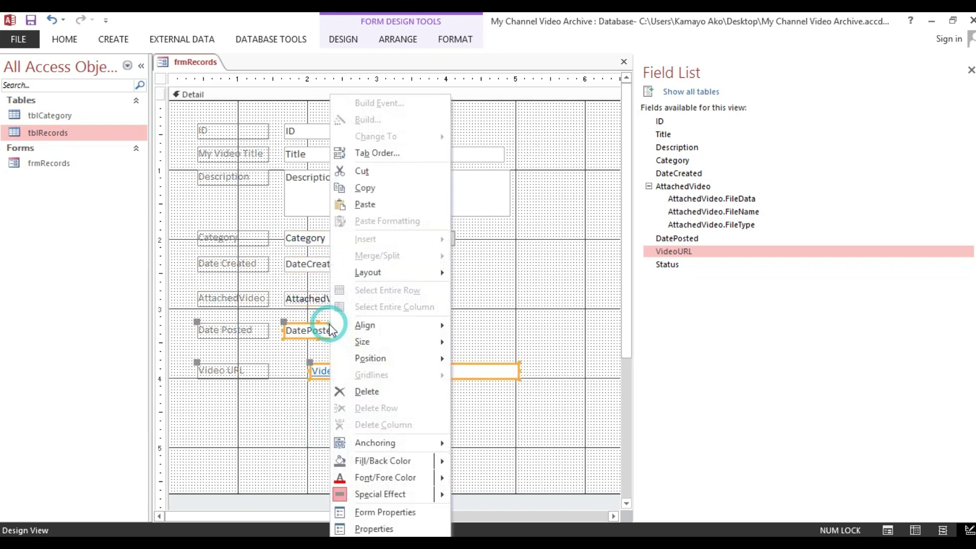
{"action": "mouse_move", "coordinate": [391, 328]}
{"action": "left_click", "coordinate": [480, 326]}
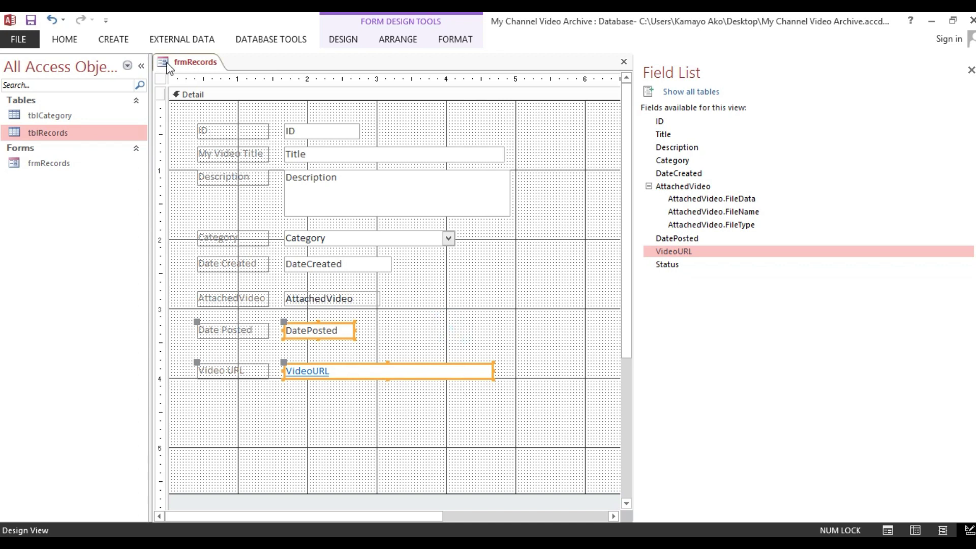
Step: Check the Video URL field in Form View, then widen its control in Design View to about 6.3 inches on the ruler
{"action": "left_click", "coordinate": [71, 38]}
{"action": "left_click", "coordinate": [15, 67]}
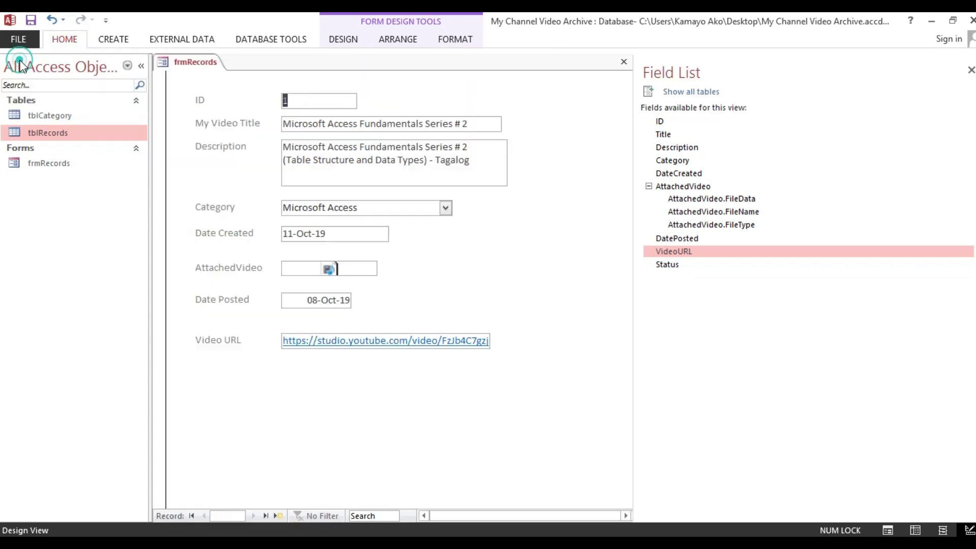
{"action": "right_click", "coordinate": [511, 229]}
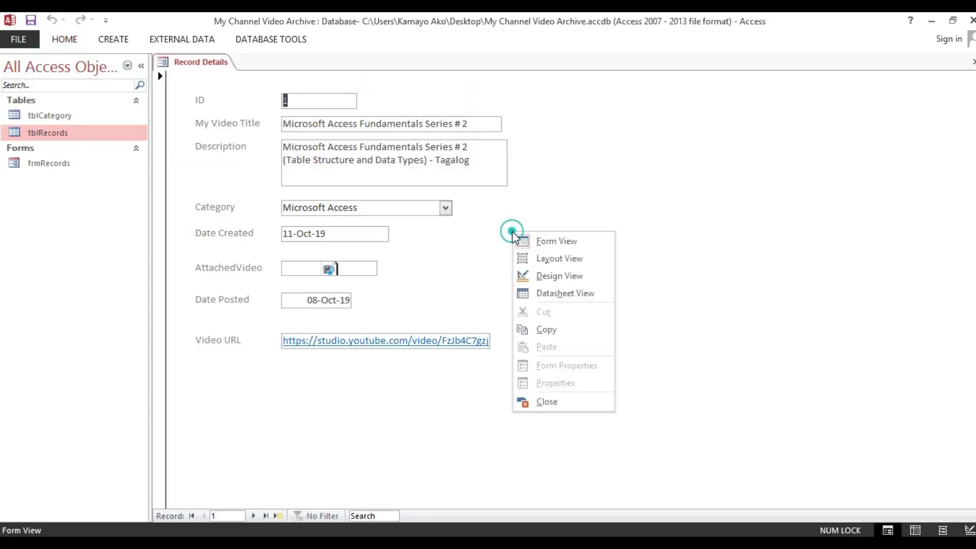
{"action": "left_click", "coordinate": [533, 275]}
{"action": "left_click", "coordinate": [463, 312]}
{"action": "left_click", "coordinate": [437, 373]}
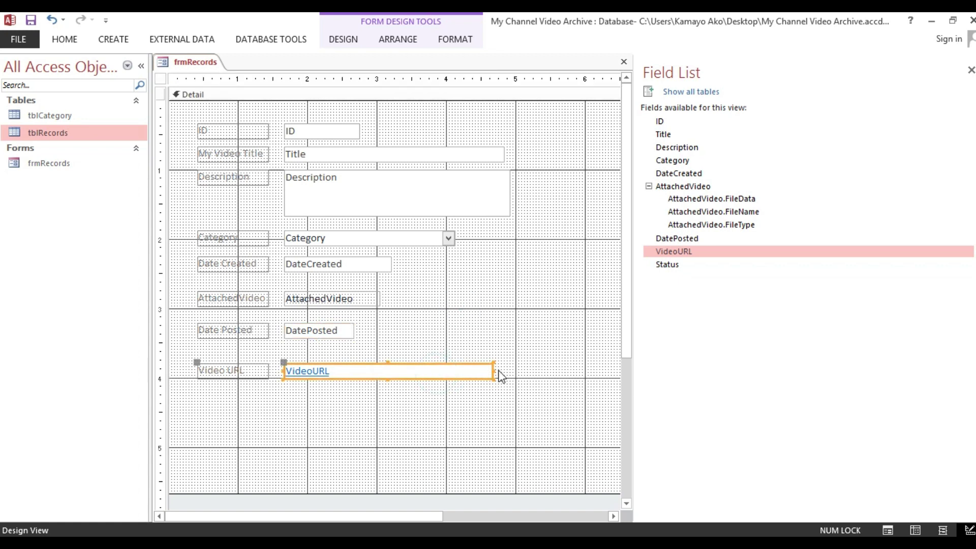
{"action": "left_click_drag", "start_coordinate": [494, 371], "coordinate": [607, 376]}
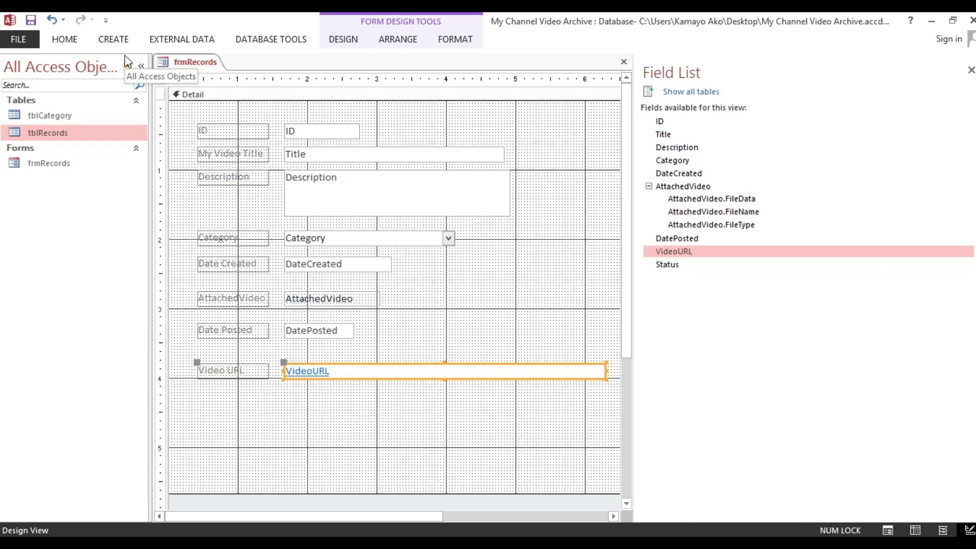
Step: Show the form in Form View and follow the first record's Video URL hyperlink to its web page
{"action": "left_click", "coordinate": [65, 44]}
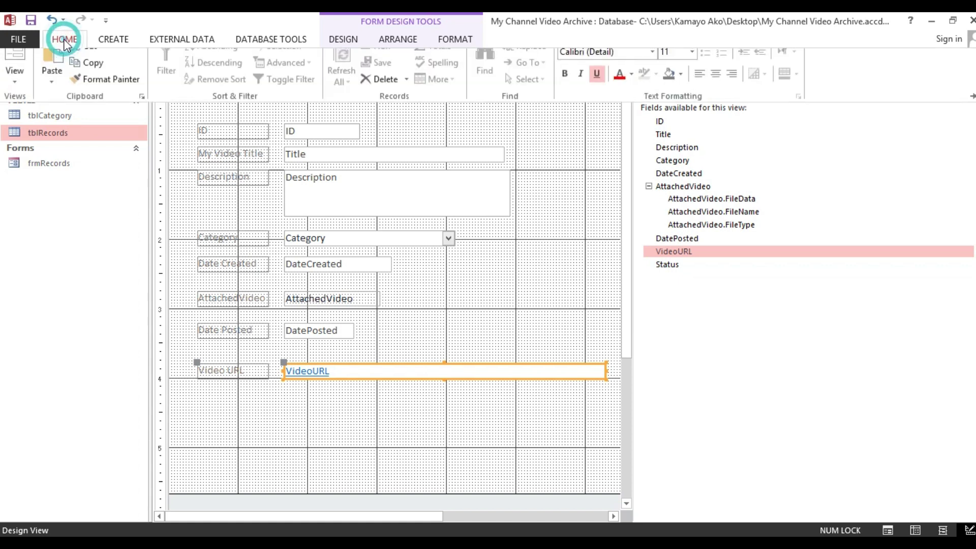
{"action": "left_click", "coordinate": [12, 66]}
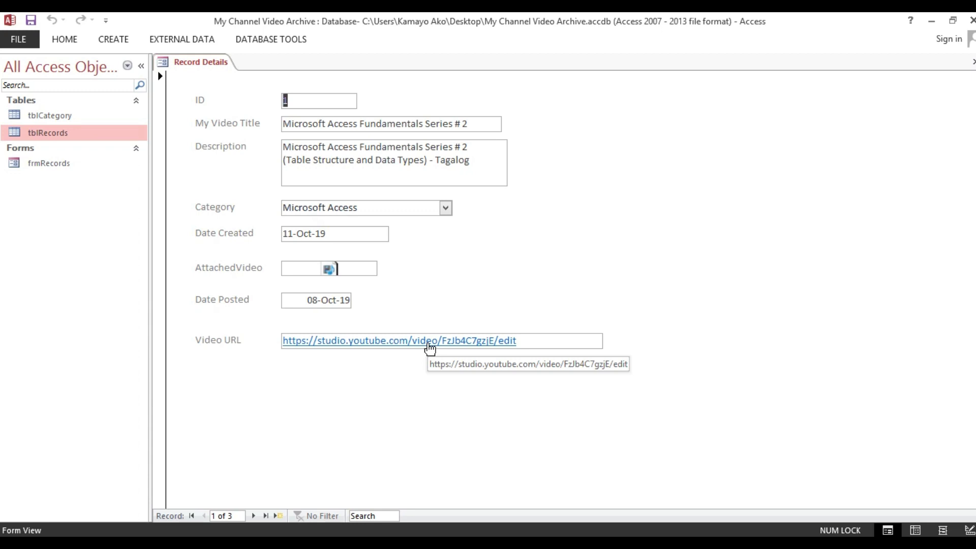
{"action": "left_click", "coordinate": [429, 348]}
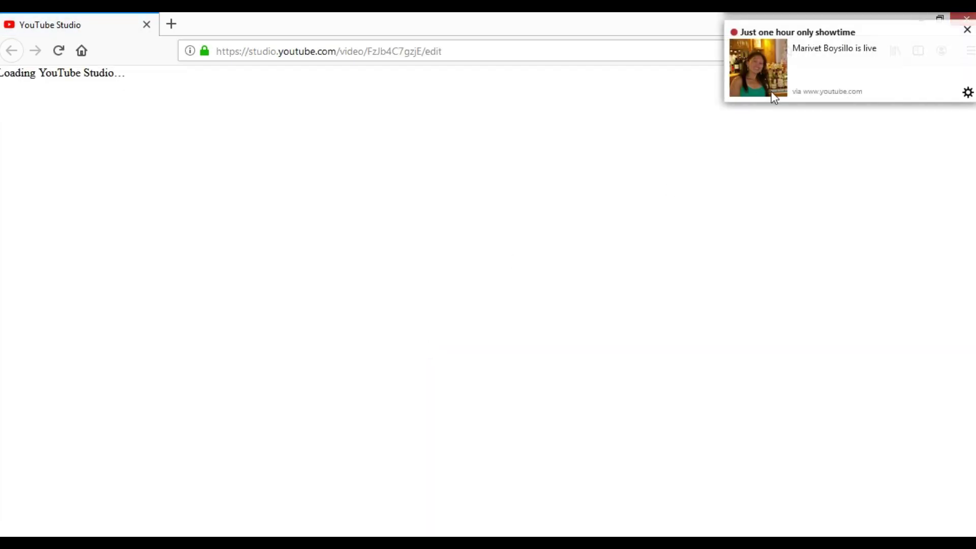
Step: Dismiss the notifications over the YouTube Studio page, check the page's address, and close the browser to return to the Access form
{"action": "left_click", "coordinate": [968, 29]}
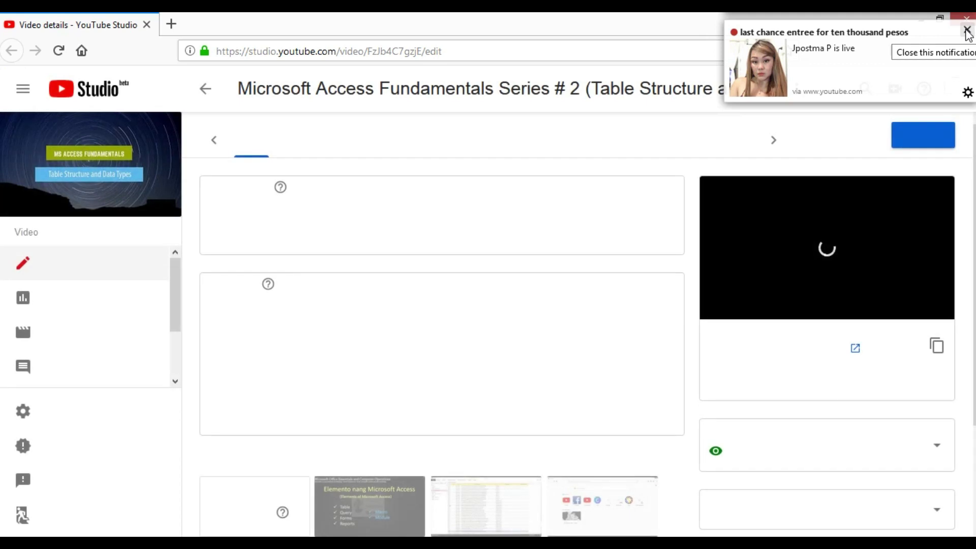
{"action": "left_click", "coordinate": [967, 30]}
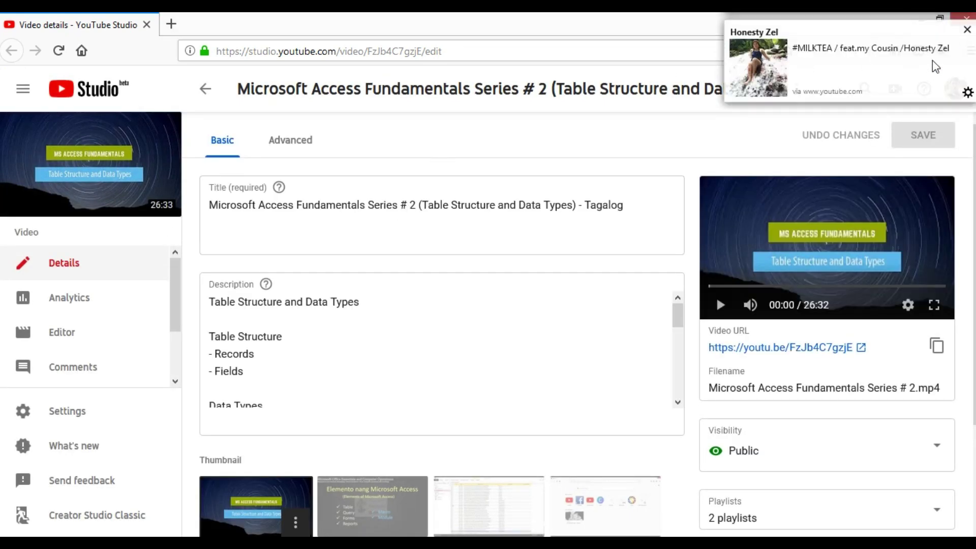
{"action": "left_click", "coordinate": [967, 30]}
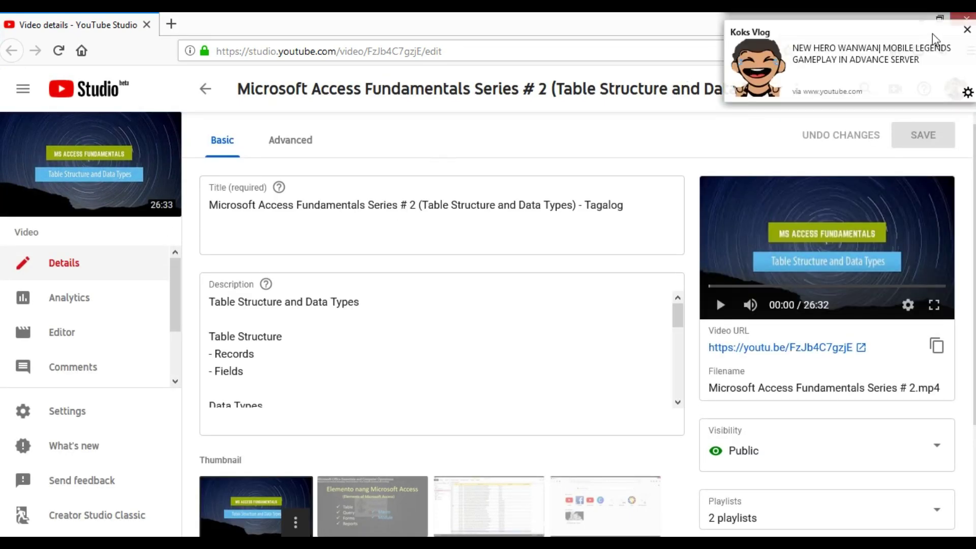
{"action": "left_click", "coordinate": [969, 33]}
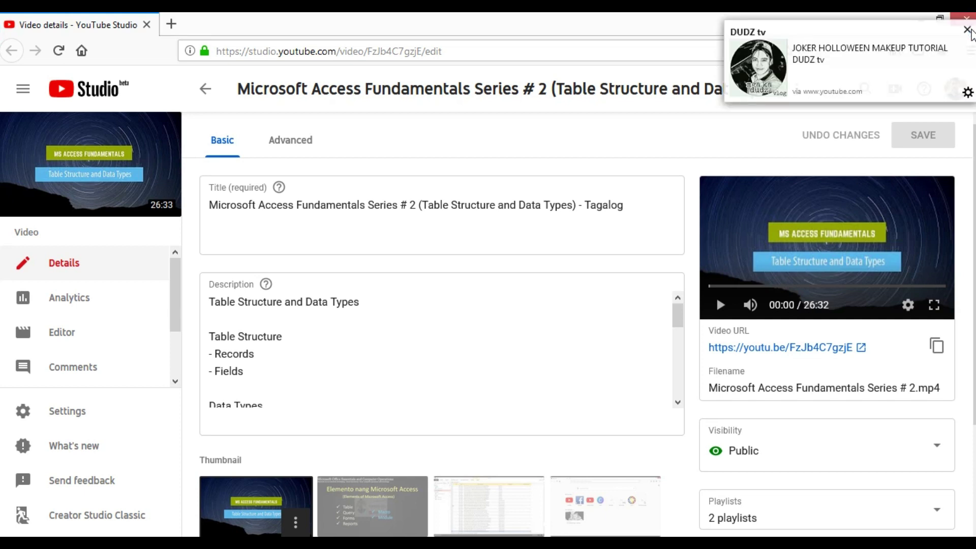
{"action": "left_click", "coordinate": [968, 31]}
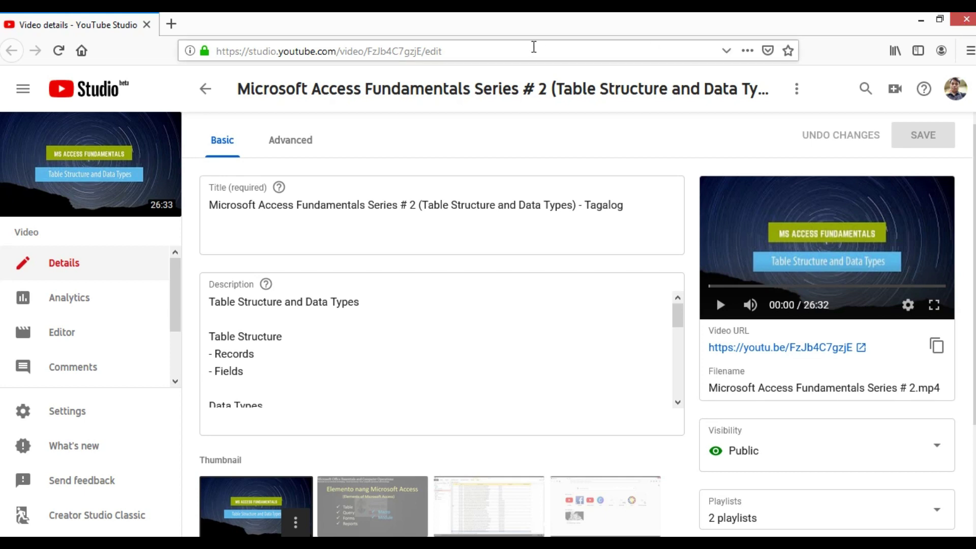
{"action": "left_click", "coordinate": [534, 47]}
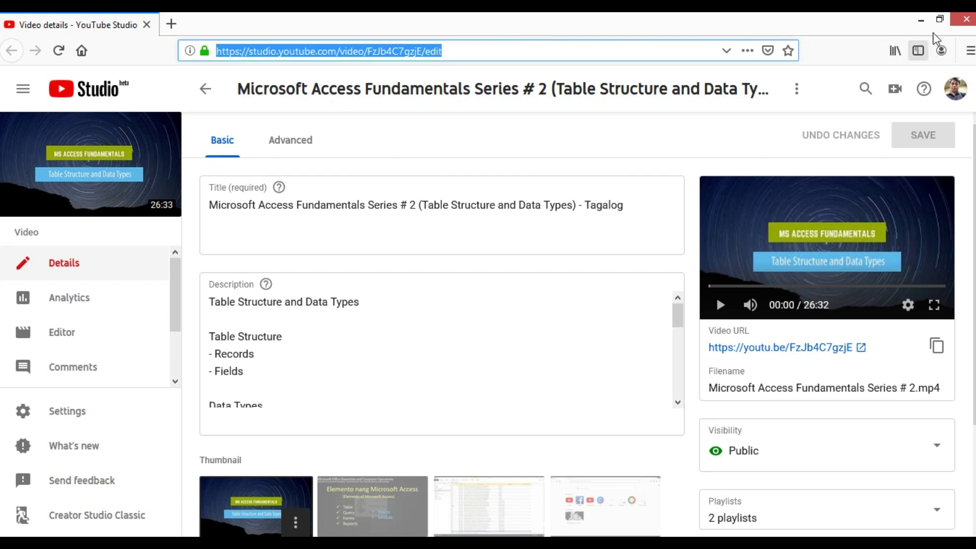
{"action": "left_click", "coordinate": [966, 21]}
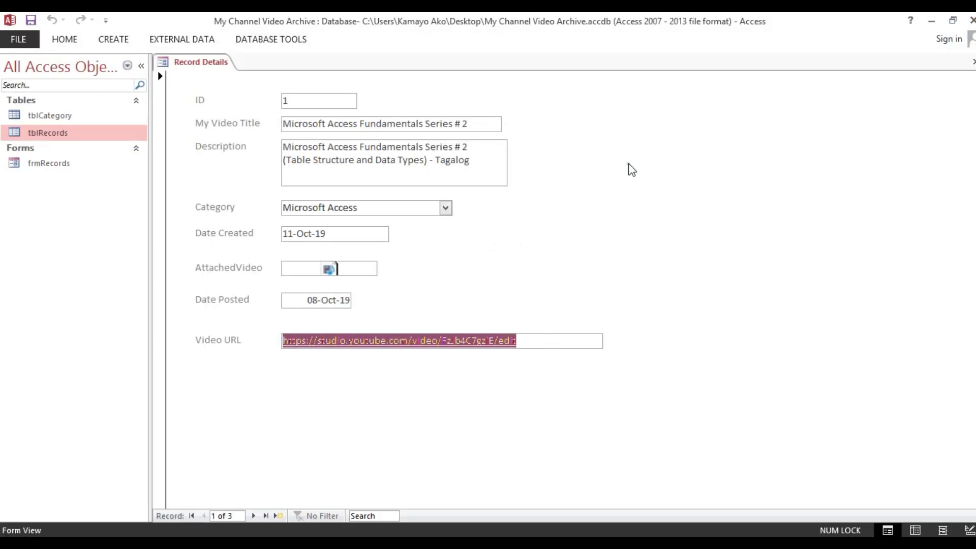
Step: Return the form to Design View and add the Status field below the Video URL control
{"action": "right_click", "coordinate": [590, 158]}
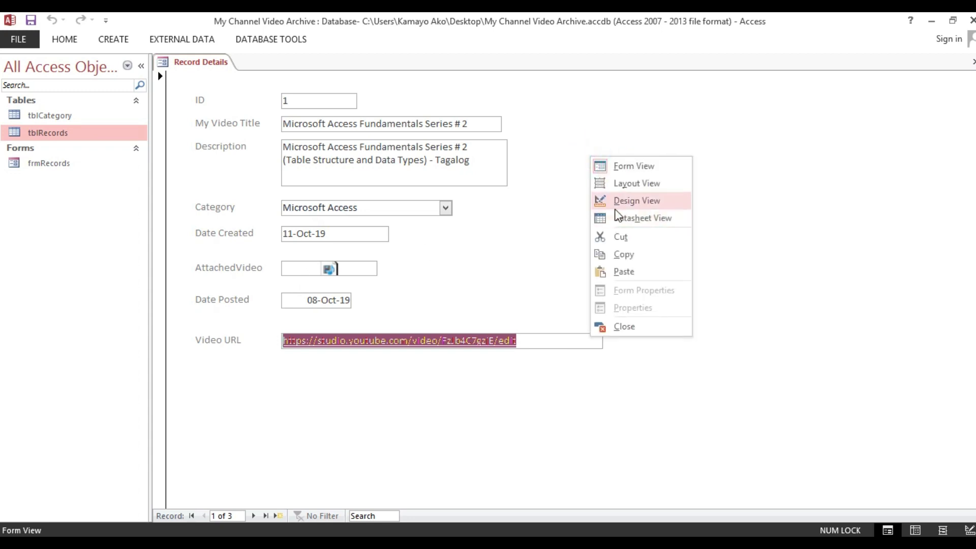
{"action": "left_click", "coordinate": [617, 201]}
{"action": "left_click", "coordinate": [555, 254]}
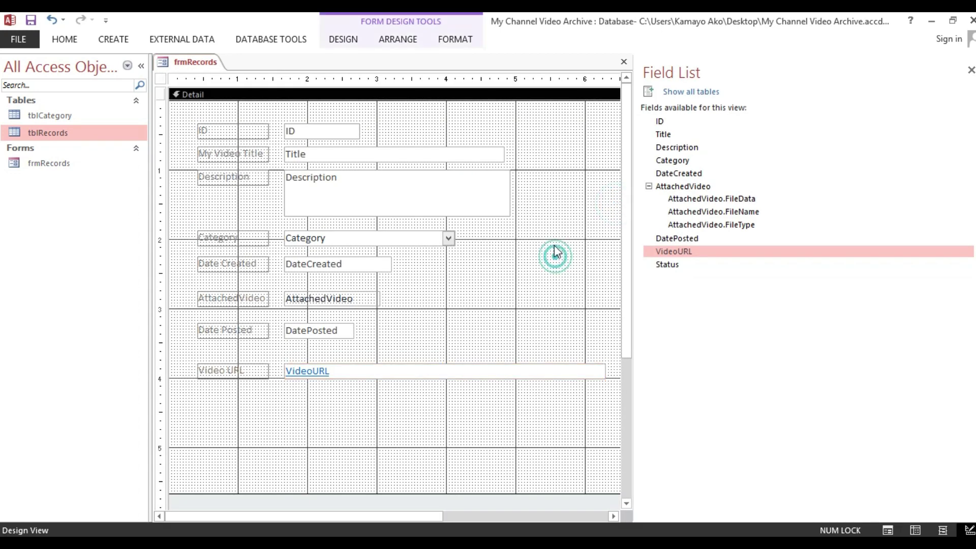
{"action": "left_click_drag", "start_coordinate": [674, 268], "coordinate": [322, 397]}
{"action": "left_click_drag", "start_coordinate": [258, 463], "coordinate": [347, 396]}
Step: Left-align the Status label with the Video URL label and size both labels to the widest
{"action": "left_click_drag", "start_coordinate": [218, 435], "coordinate": [248, 374]}
{"action": "right_click", "coordinate": [249, 374]}
{"action": "mouse_move", "coordinate": [310, 328]}
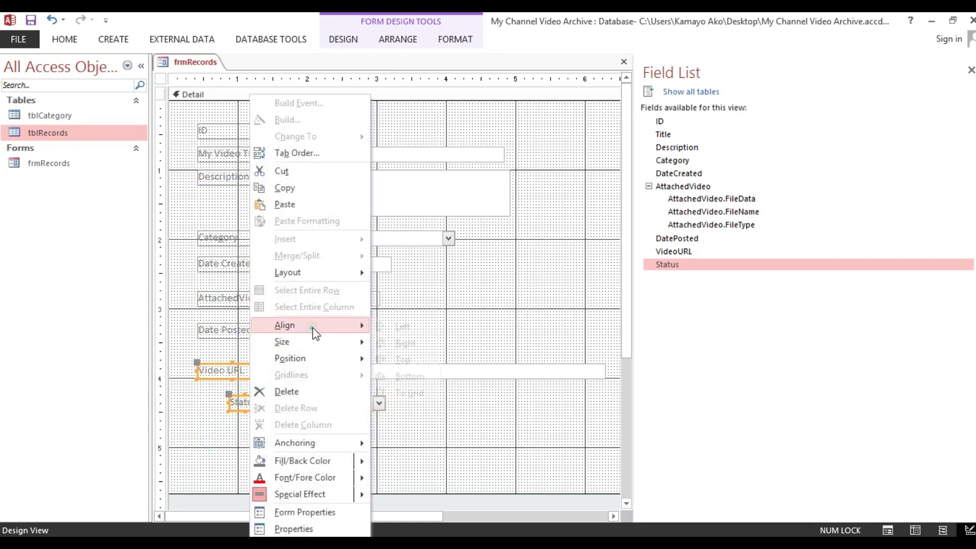
{"action": "left_click", "coordinate": [392, 327]}
{"action": "right_click", "coordinate": [239, 373]}
{"action": "mouse_move", "coordinate": [285, 341]}
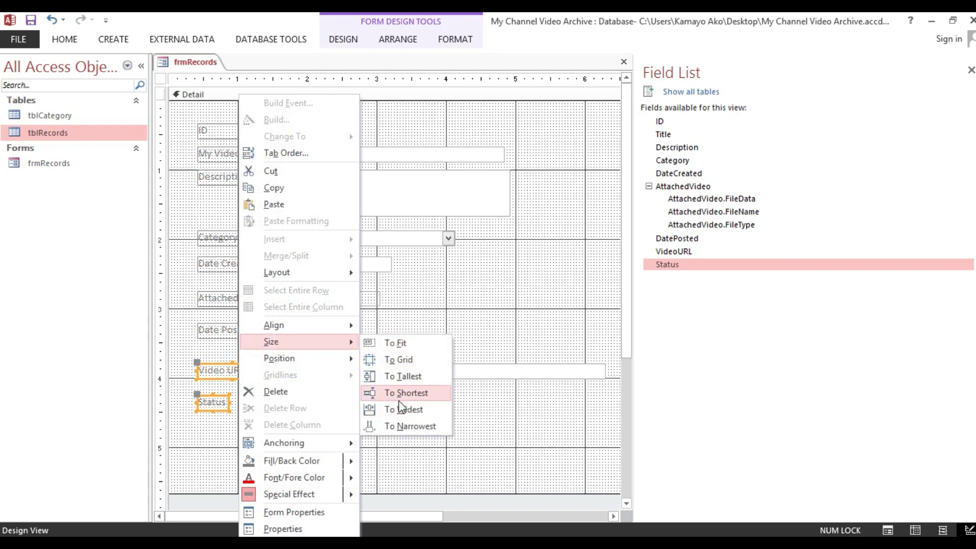
{"action": "left_click", "coordinate": [398, 410]}
{"action": "left_click", "coordinate": [291, 453]}
Step: Align the left edge of the Status combo box with the VideoURL control
{"action": "left_click_drag", "start_coordinate": [327, 455], "coordinate": [349, 367]}
{"action": "right_click", "coordinate": [349, 367]}
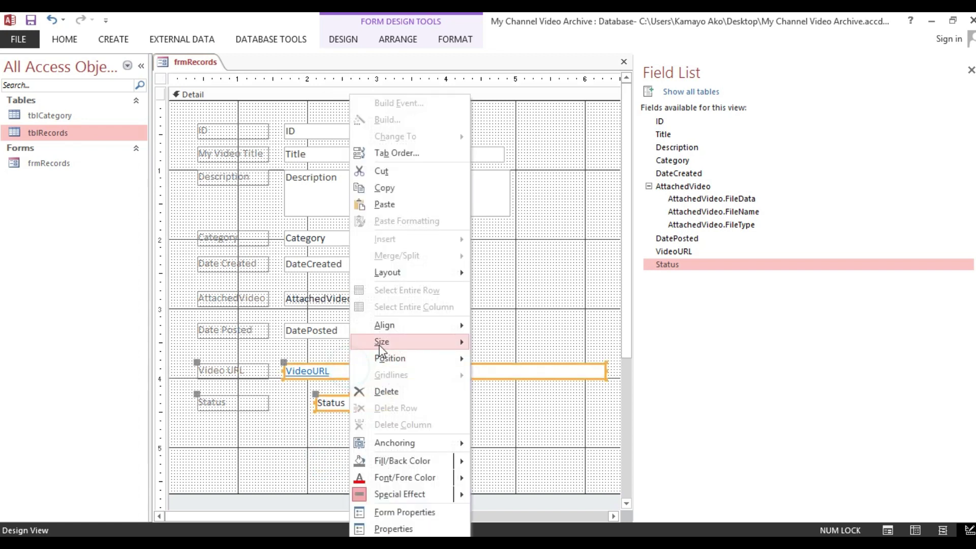
{"action": "left_click", "coordinate": [390, 328]}
{"action": "left_click", "coordinate": [480, 328]}
{"action": "left_click", "coordinate": [301, 438]}
Step: Widen the Status combo box so it ends at about 3.4 inches on the ruler
{"action": "left_click", "coordinate": [307, 404]}
{"action": "left_click_drag", "start_coordinate": [350, 404], "coordinate": [404, 404]}
{"action": "left_click", "coordinate": [343, 237]}
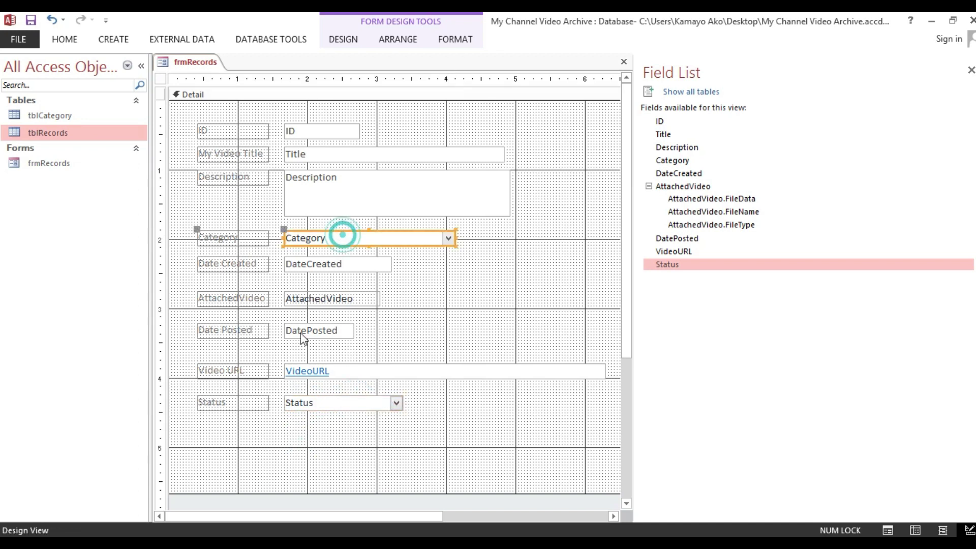
{"action": "left_click", "coordinate": [313, 403]}
{"action": "left_click", "coordinate": [300, 433]}
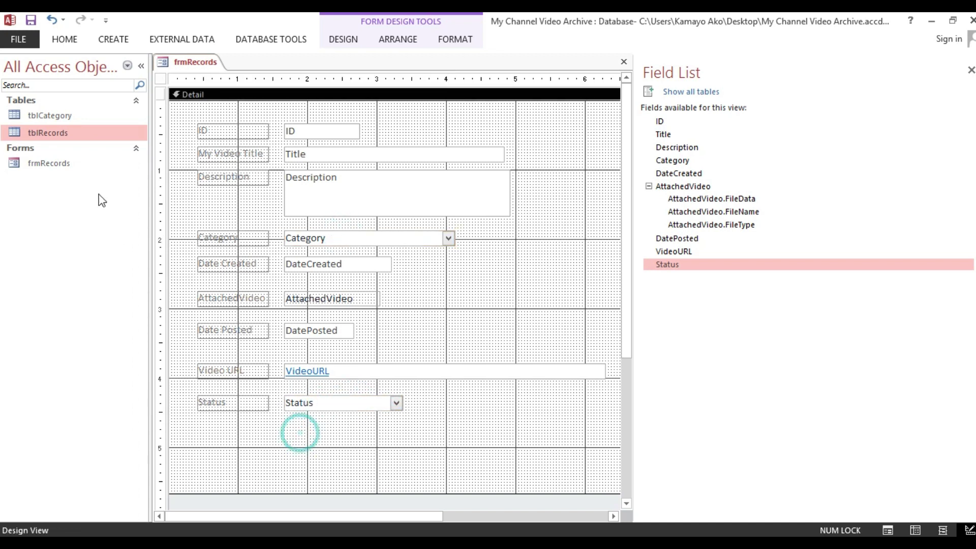
Step: Open tblRecords in Design View and start the Lookup Wizard for the empty field row below Status
{"action": "right_click", "coordinate": [70, 131]}
{"action": "left_click", "coordinate": [94, 155]}
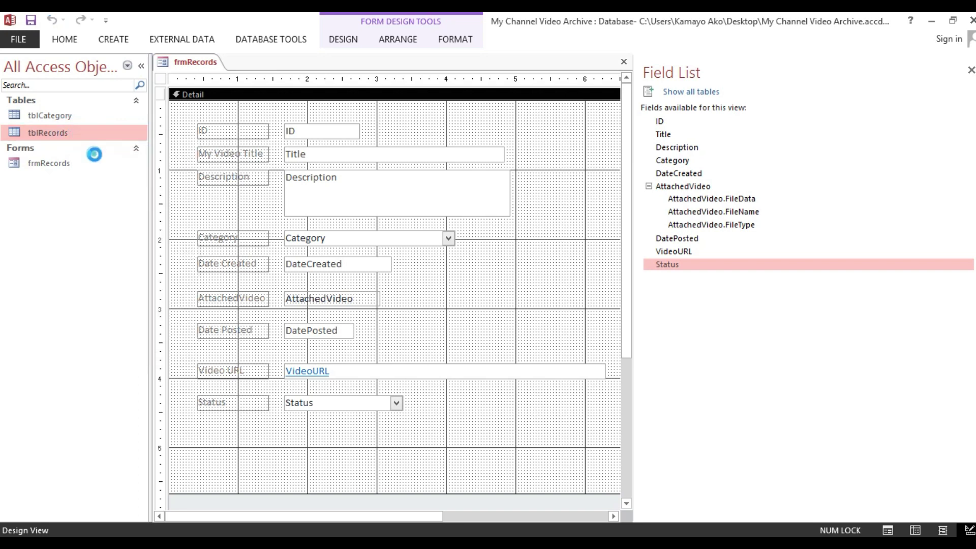
{"action": "left_click", "coordinate": [206, 214]}
{"action": "left_click", "coordinate": [353, 214]}
{"action": "left_click", "coordinate": [414, 216]}
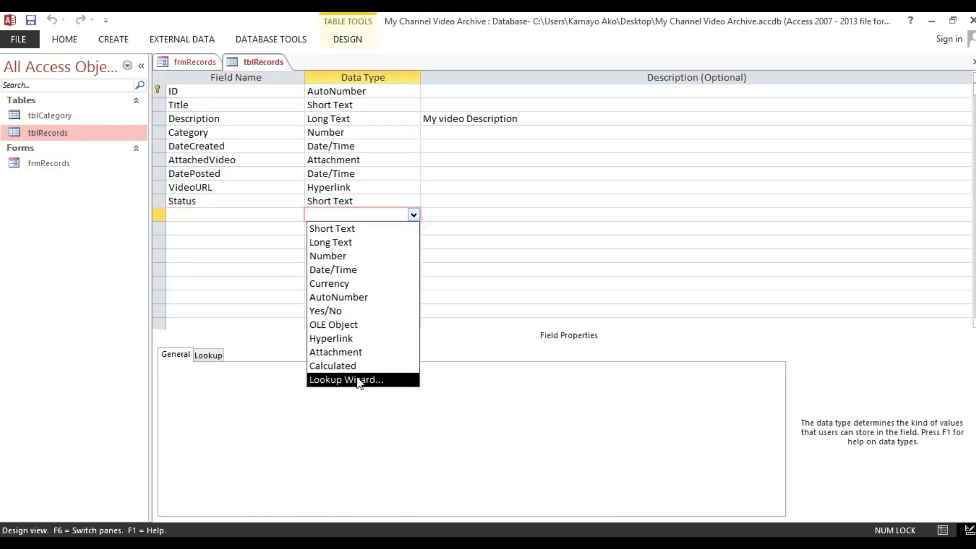
{"action": "left_click", "coordinate": [376, 379]}
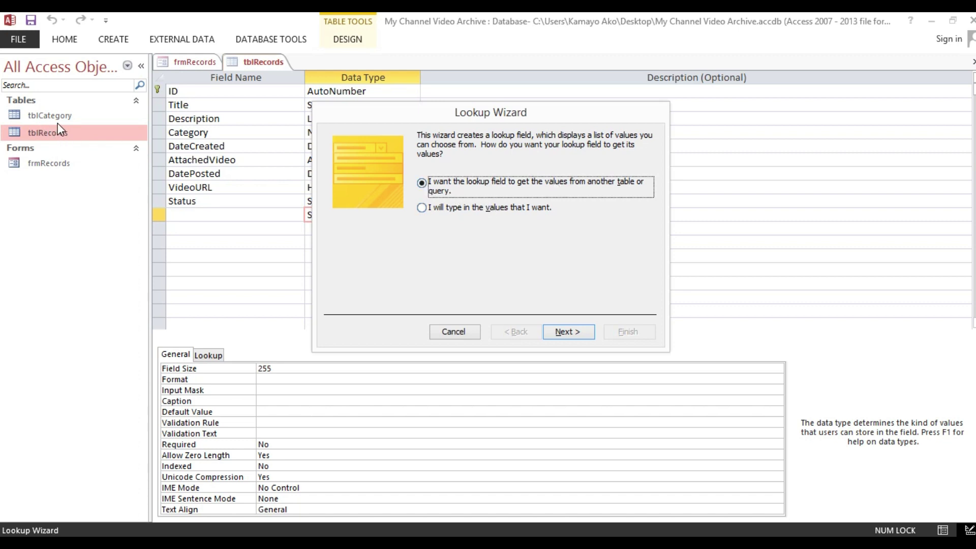
Step: View the Lookup Wizard's page for typed-in values, then cancel the wizard and close tblRecords without saving
{"action": "left_click", "coordinate": [430, 210]}
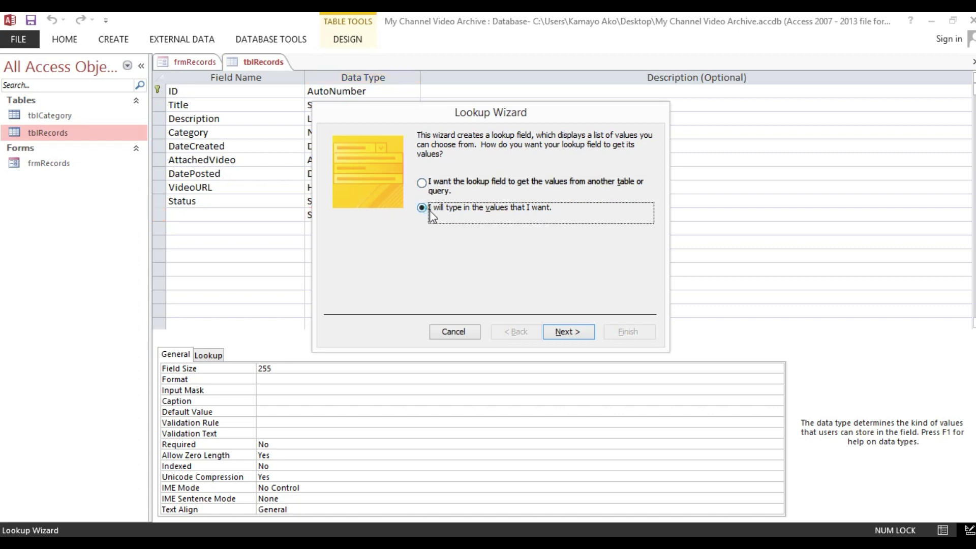
{"action": "left_click", "coordinate": [564, 332]}
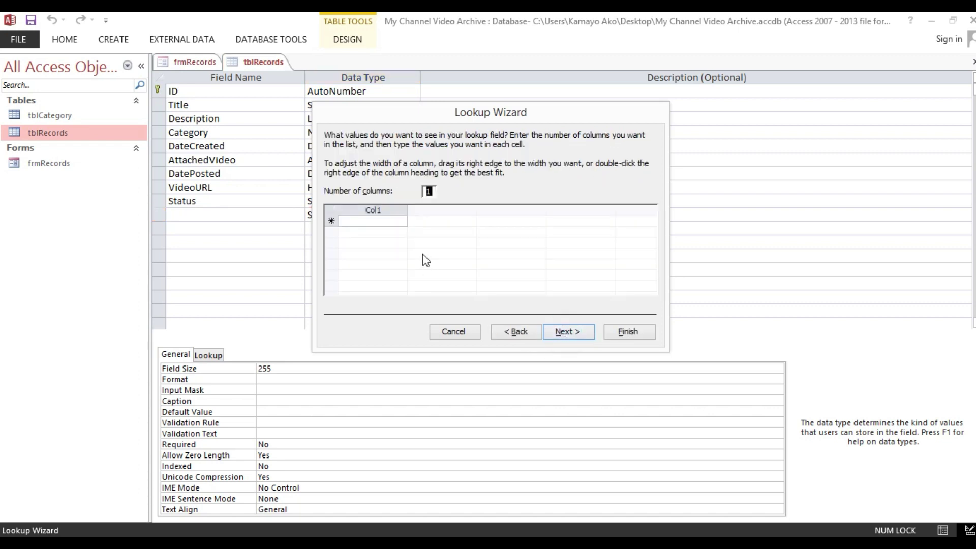
{"action": "left_click", "coordinate": [375, 220]}
{"action": "left_click", "coordinate": [361, 222]}
{"action": "left_click", "coordinate": [444, 333]}
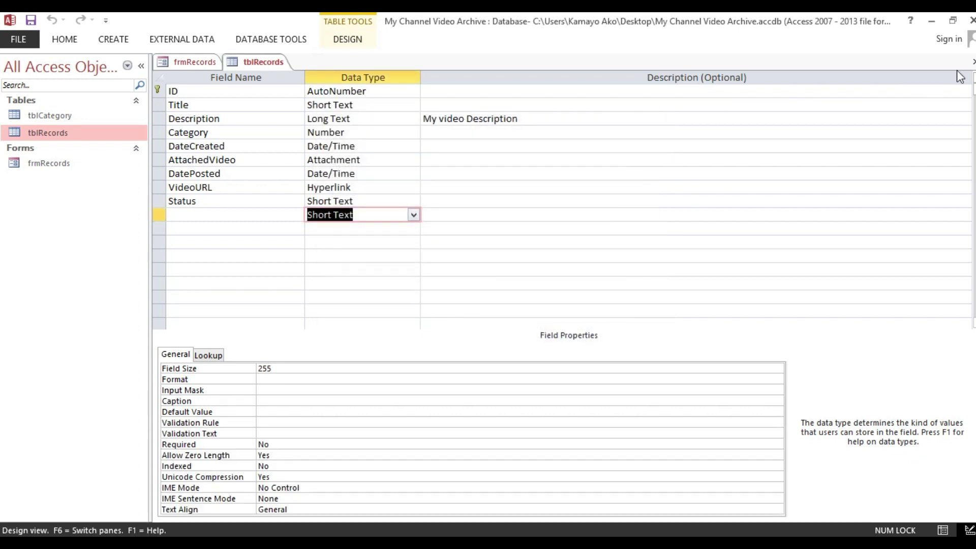
{"action": "left_click", "coordinate": [972, 62]}
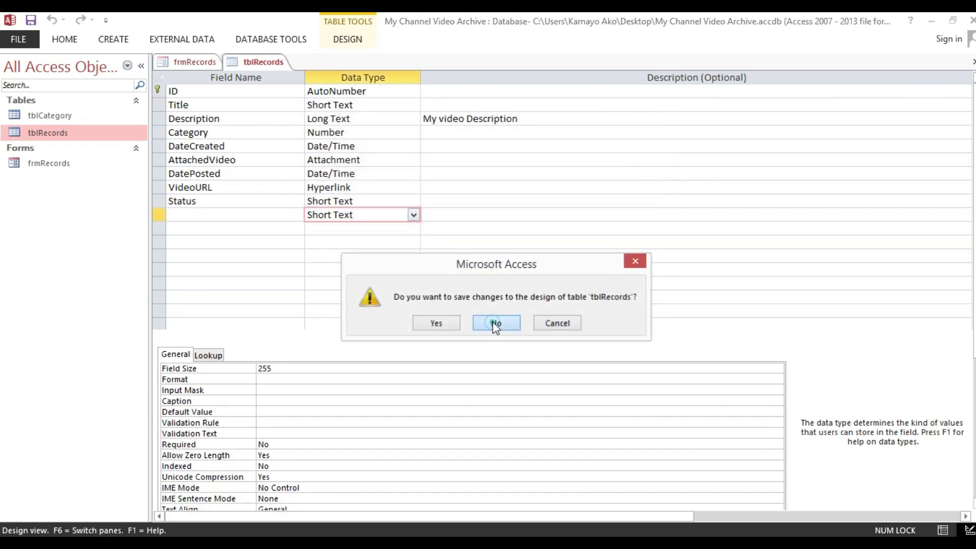
{"action": "left_click", "coordinate": [495, 323]}
Step: Show the form in Form View and examine the options in the first record's Status list, keeping Uploaded
{"action": "left_click", "coordinate": [339, 406]}
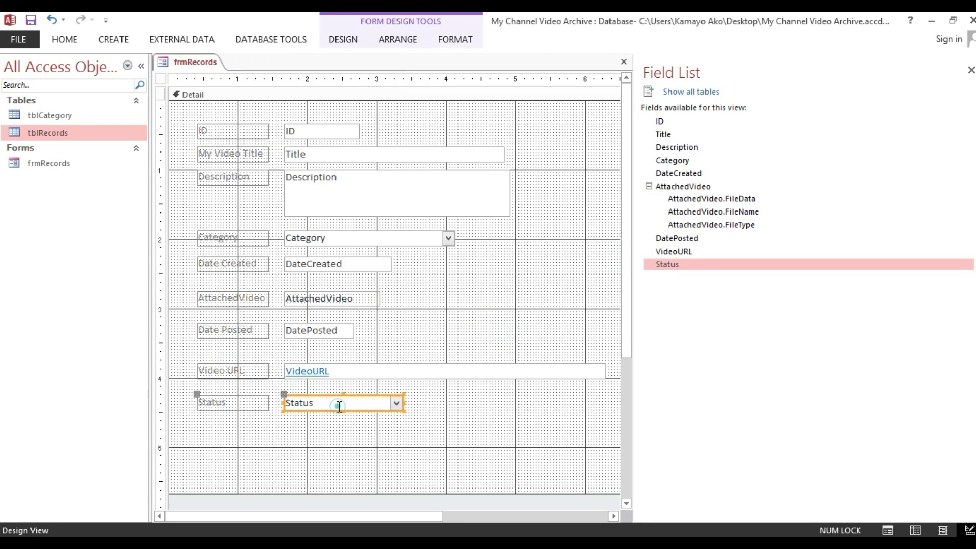
{"action": "left_click", "coordinate": [66, 40]}
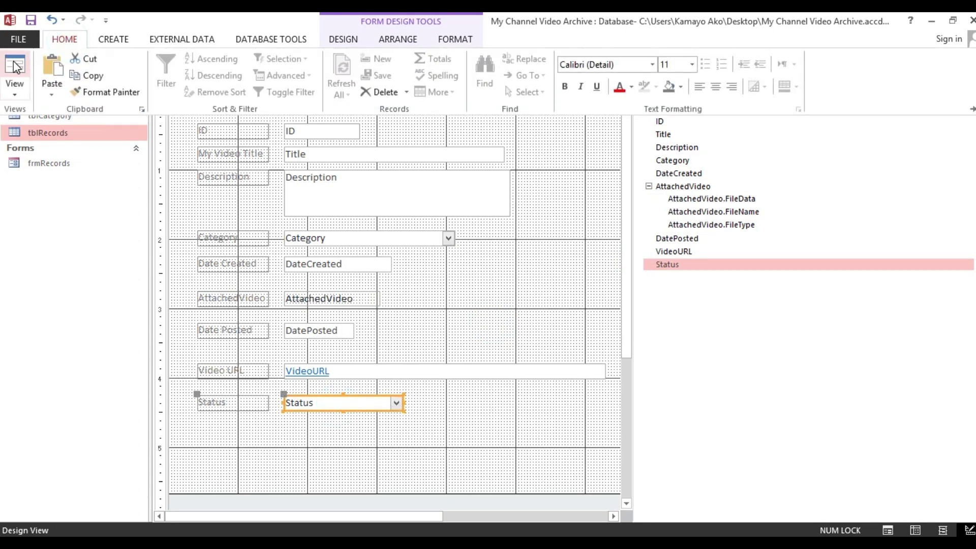
{"action": "left_click", "coordinate": [17, 66]}
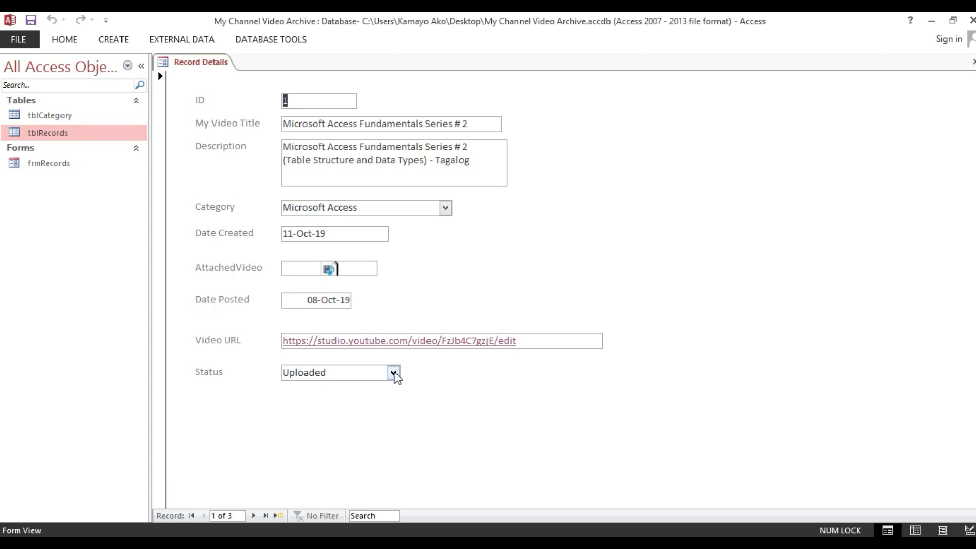
{"action": "left_click", "coordinate": [393, 373]}
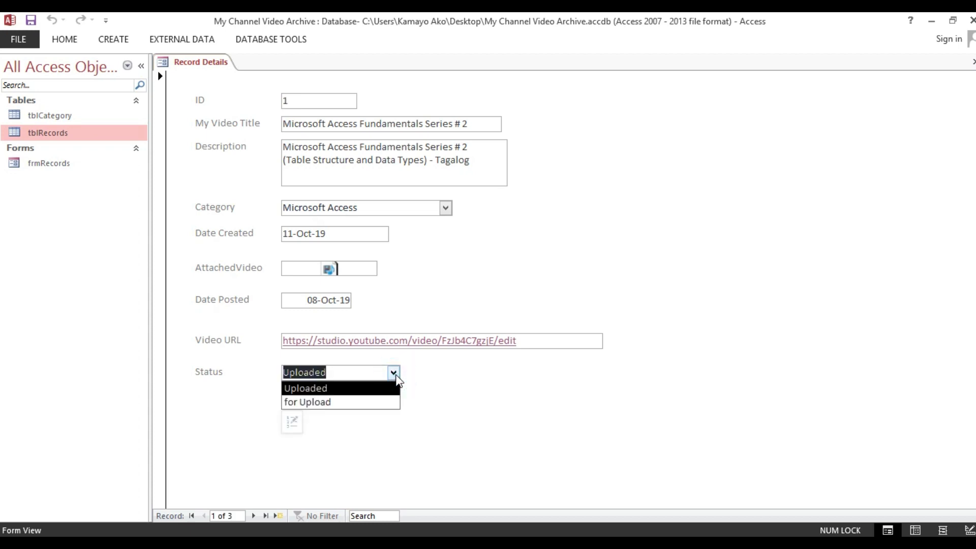
{"action": "left_click", "coordinate": [504, 377]}
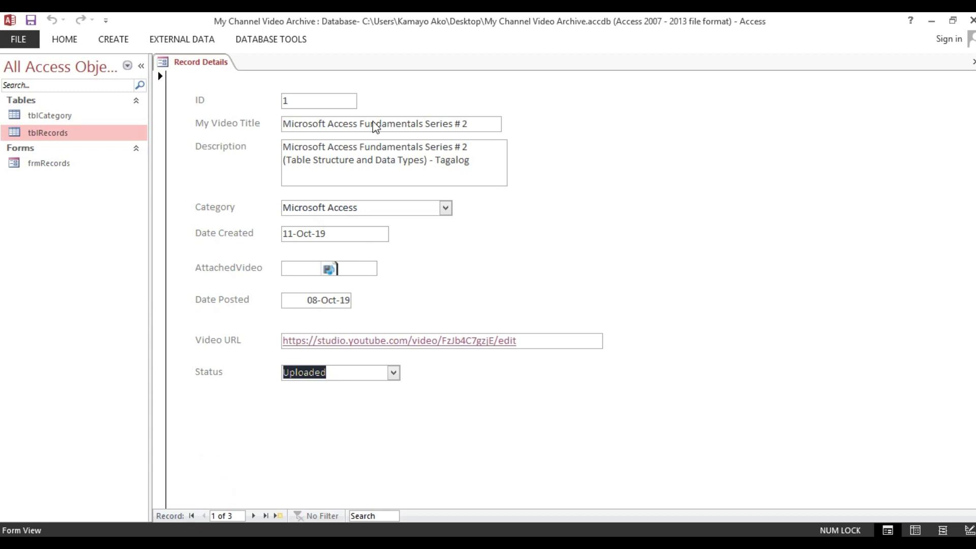
{"action": "left_click", "coordinate": [666, 272]}
{"action": "left_click", "coordinate": [394, 374]}
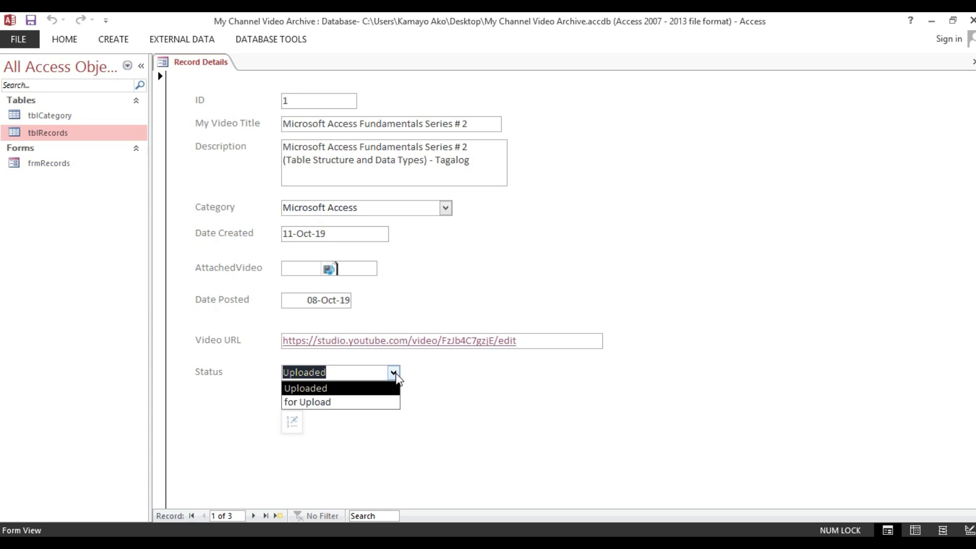
{"action": "left_click", "coordinate": [478, 388]}
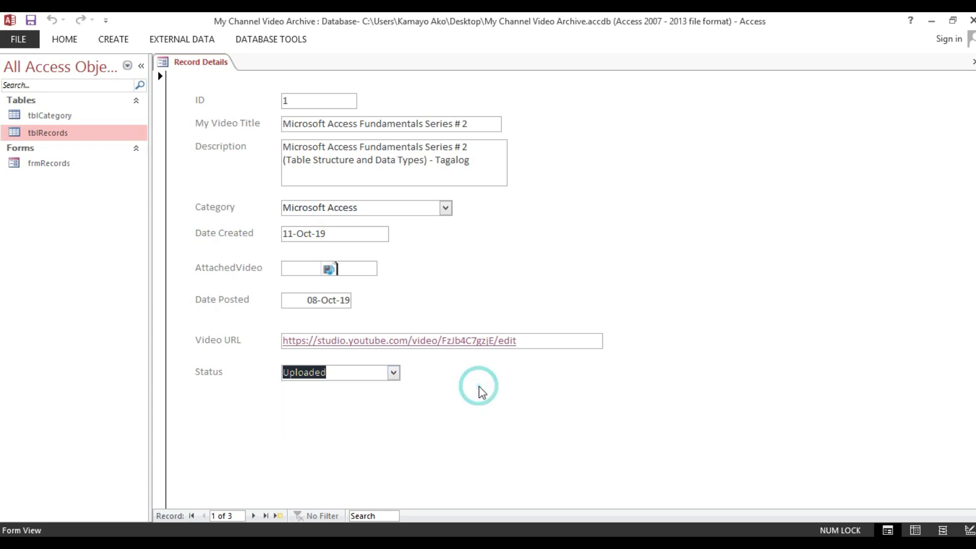
{"action": "left_click", "coordinate": [395, 374]}
{"action": "left_click", "coordinate": [395, 374]}
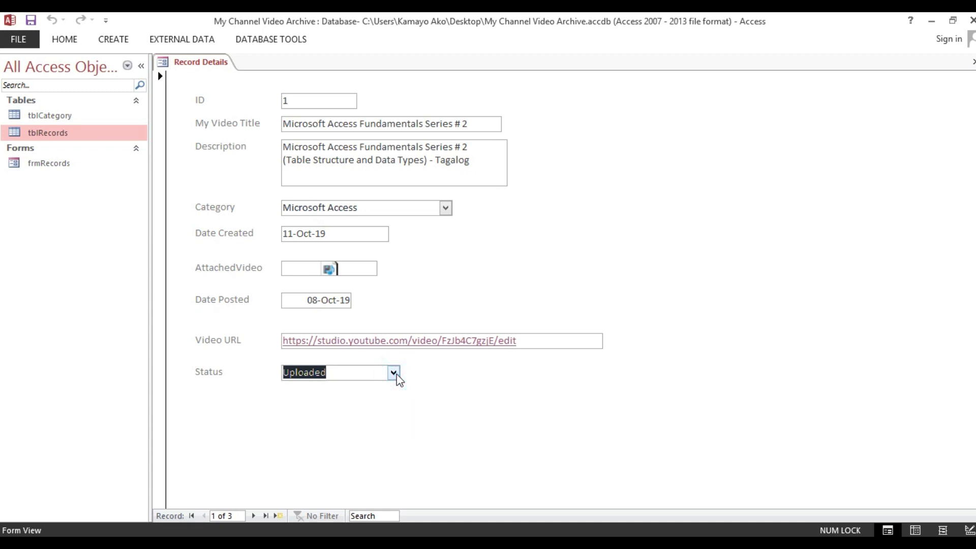
{"action": "left_click", "coordinate": [395, 374]}
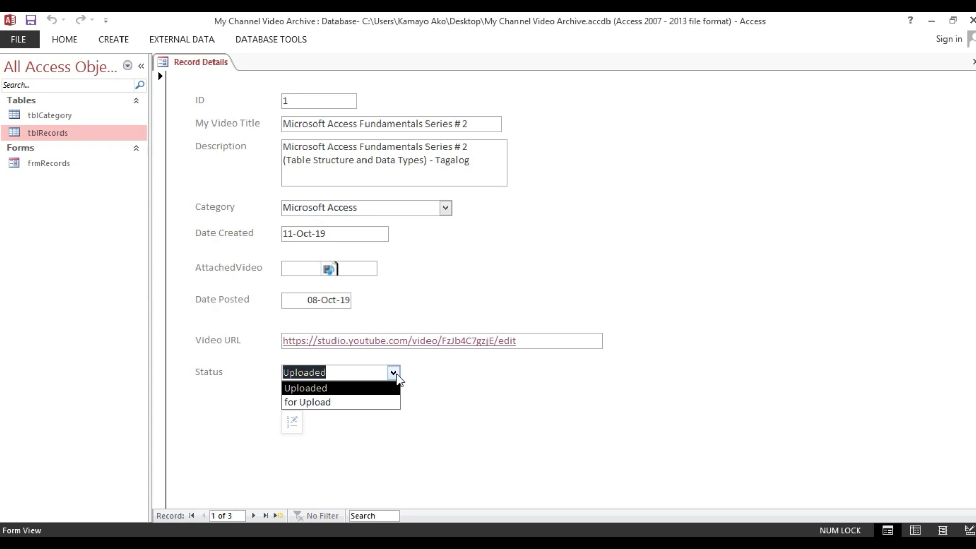
{"action": "left_click", "coordinate": [466, 282]}
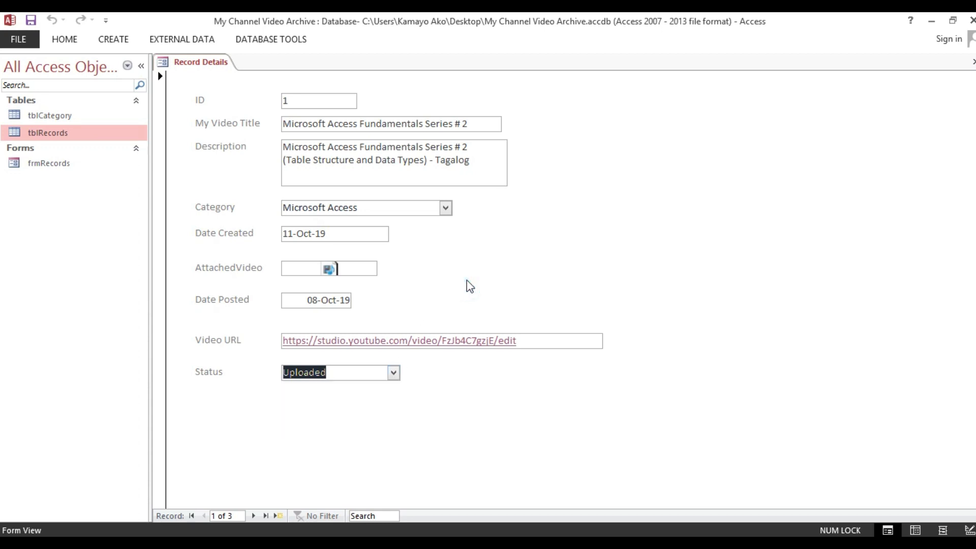
{"action": "left_click", "coordinate": [465, 257]}
{"action": "right_click", "coordinate": [660, 120]}
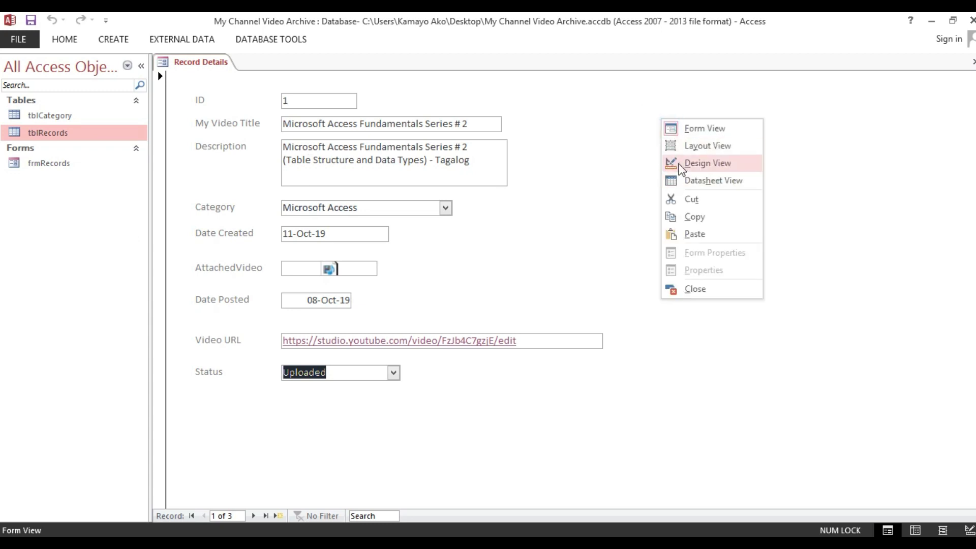
{"action": "left_click", "coordinate": [587, 147]}
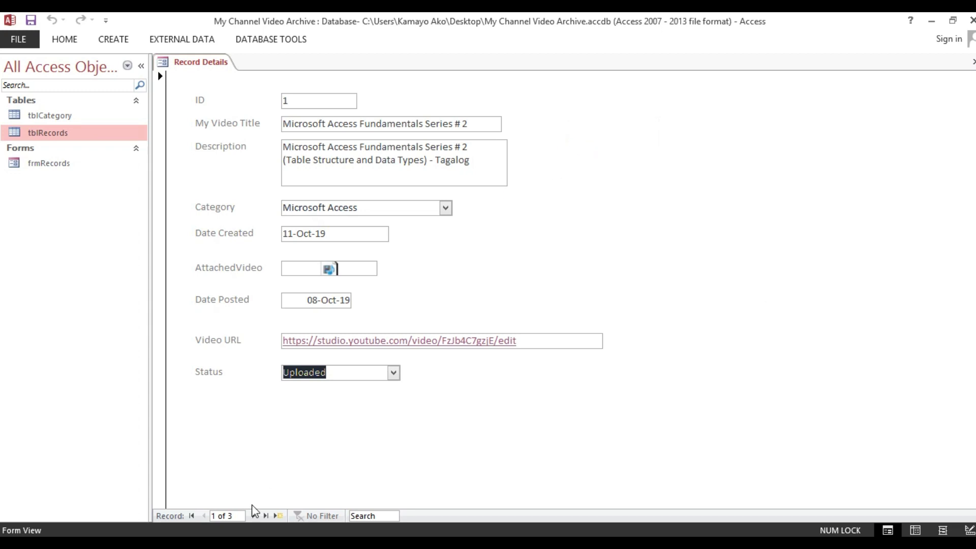
{"action": "left_click", "coordinate": [298, 459]}
{"action": "left_click", "coordinate": [447, 270]}
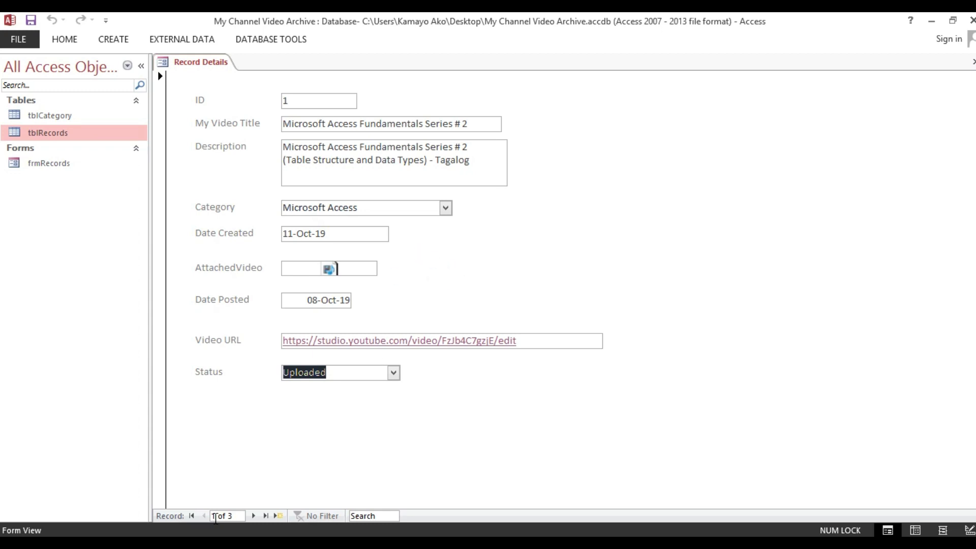
Step: Review the three records in the tblRecords datasheet, close the table, and browse the form through to its last record
{"action": "double_click", "coordinate": [67, 136]}
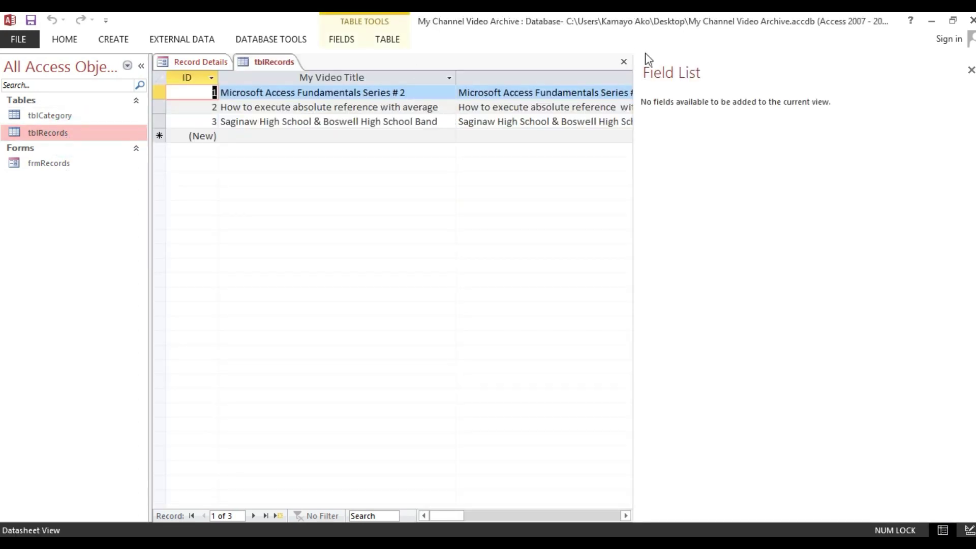
{"action": "left_click_drag", "start_coordinate": [634, 63], "coordinate": [948, 80]}
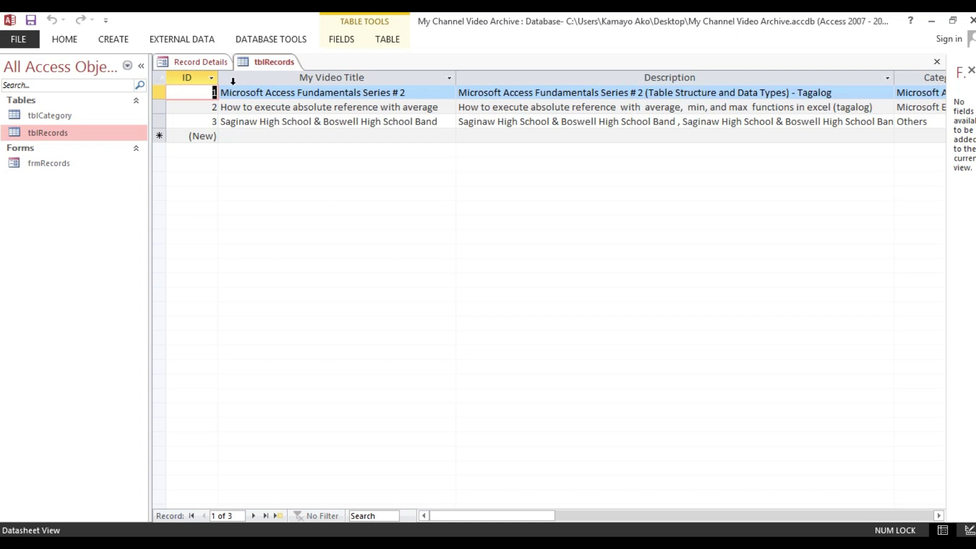
{"action": "left_click", "coordinate": [159, 93]}
{"action": "left_click", "coordinate": [159, 107]}
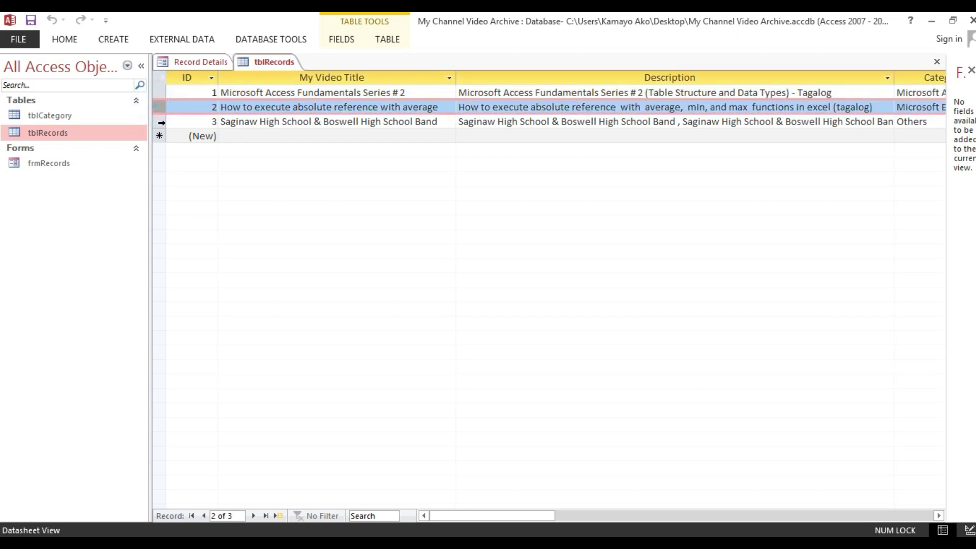
{"action": "left_click", "coordinate": [159, 122]}
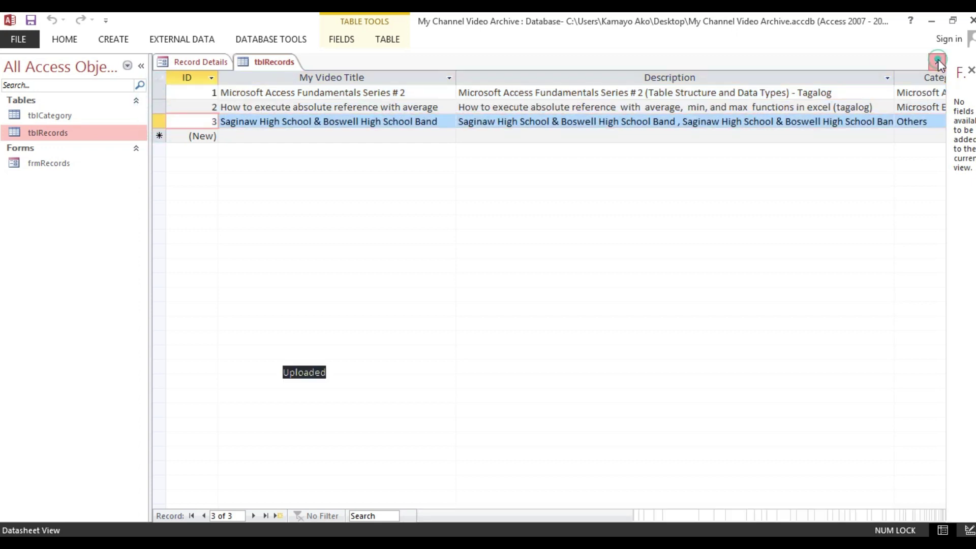
{"action": "left_click", "coordinate": [938, 61]}
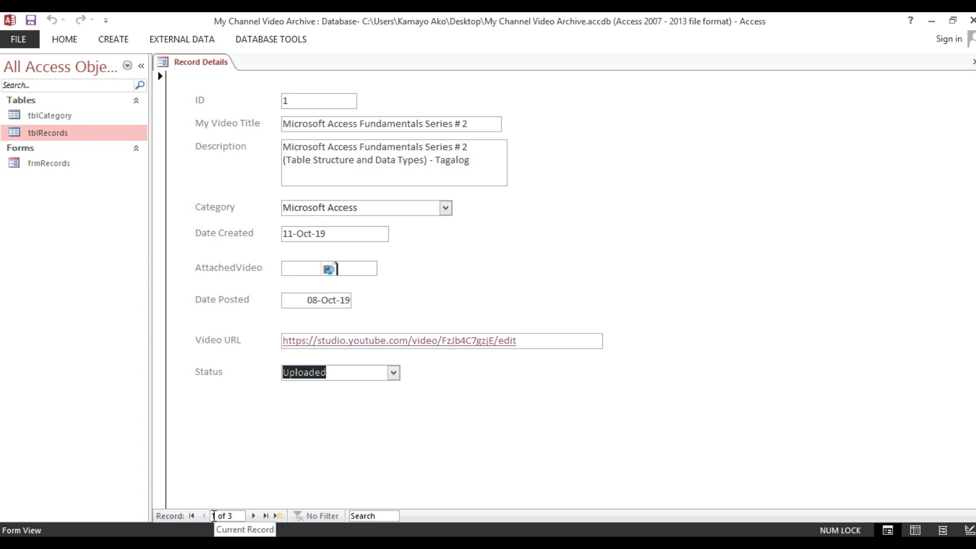
{"action": "left_click", "coordinate": [254, 516]}
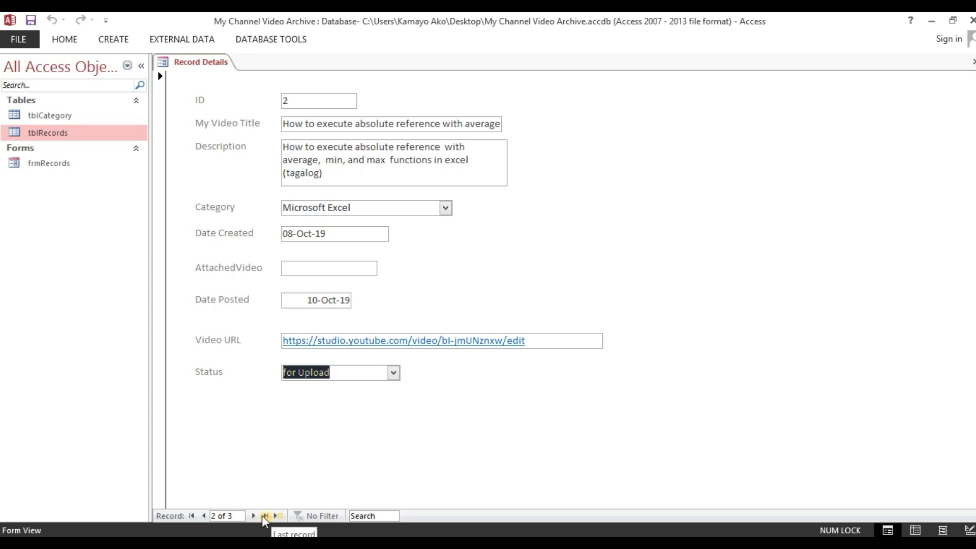
{"action": "left_click", "coordinate": [265, 516]}
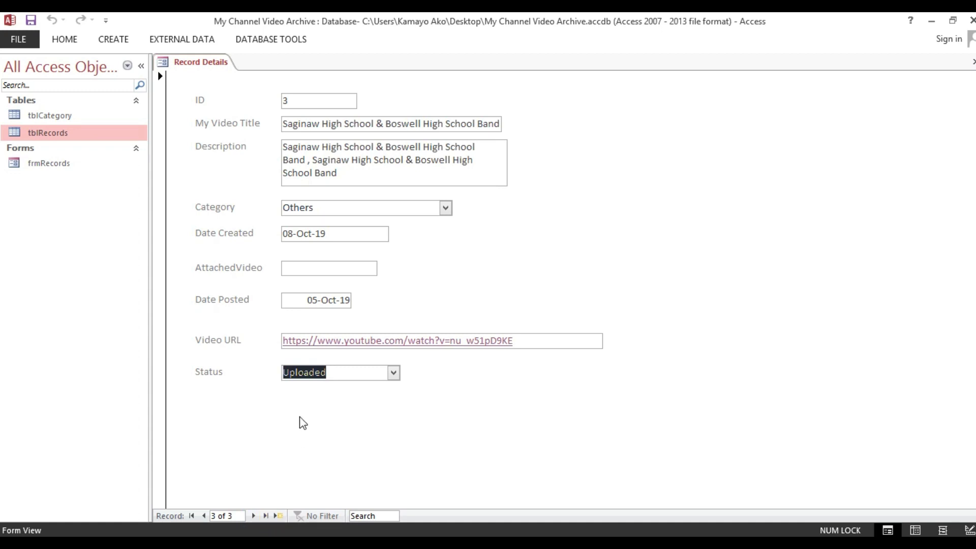
Step: Return the form to Design View, widen the Field List pane, and select the VideoURL text box
{"action": "right_click", "coordinate": [569, 218]}
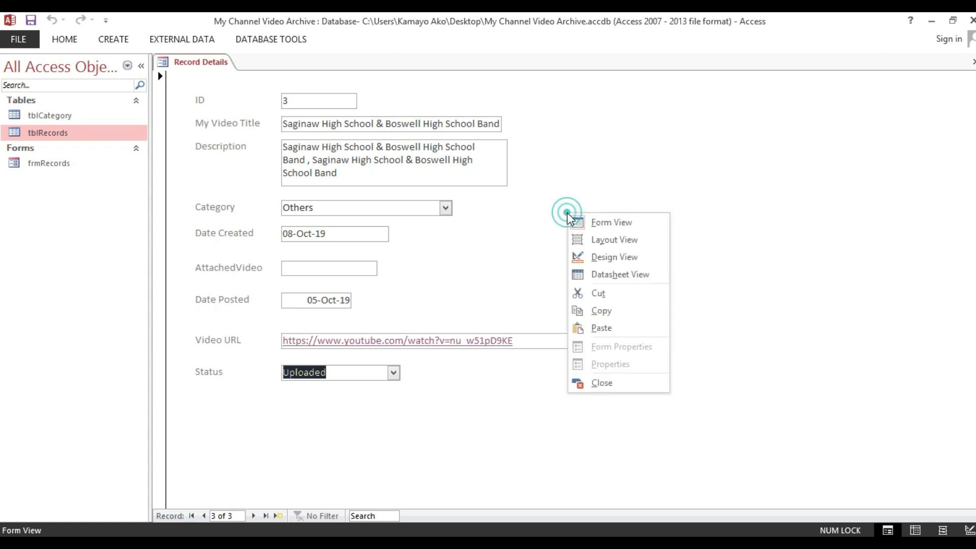
{"action": "left_click", "coordinate": [579, 257]}
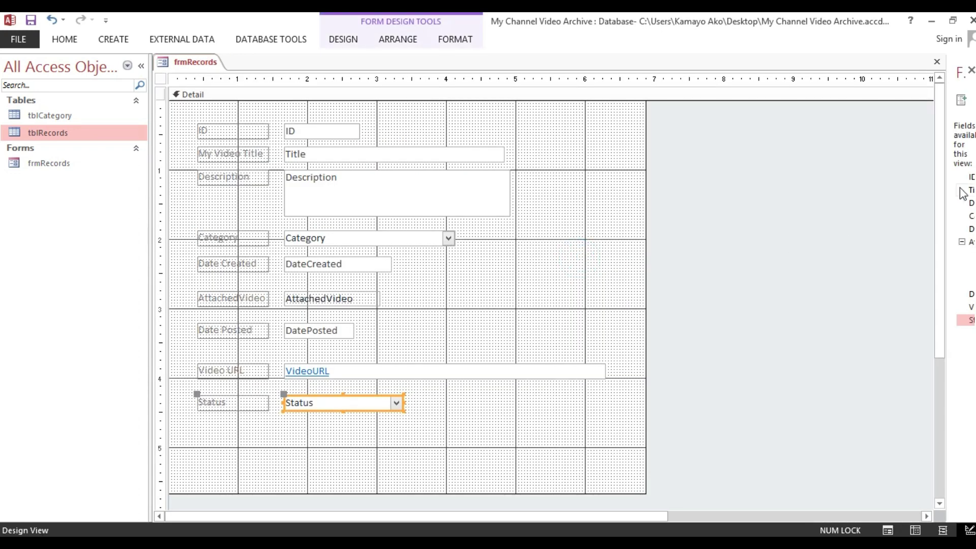
{"action": "left_click_drag", "start_coordinate": [950, 190], "coordinate": [654, 211]}
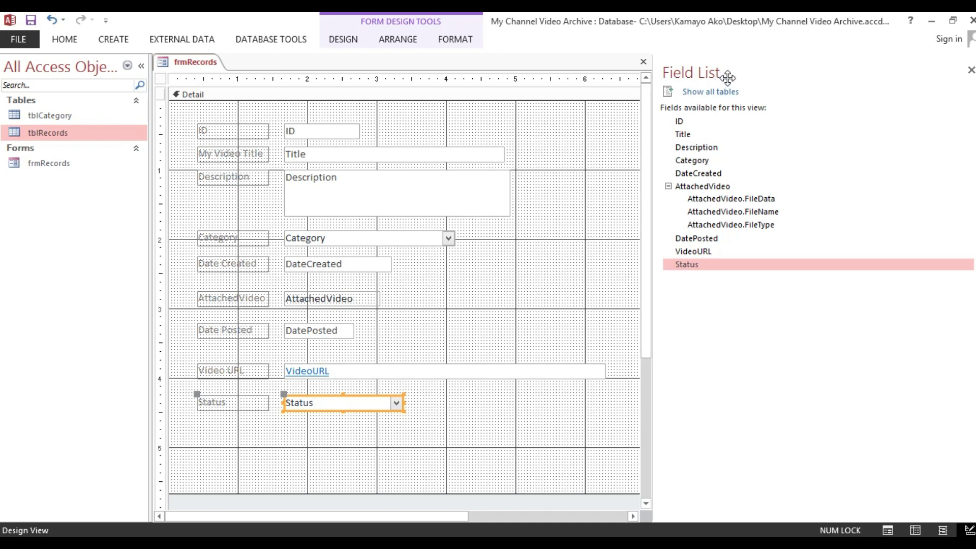
{"action": "left_click", "coordinate": [615, 135]}
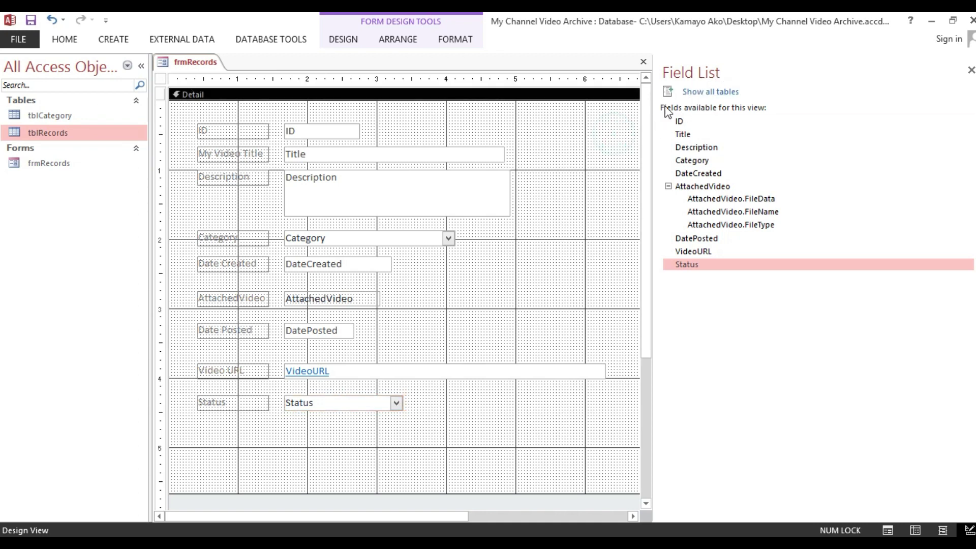
{"action": "left_click", "coordinate": [517, 374]}
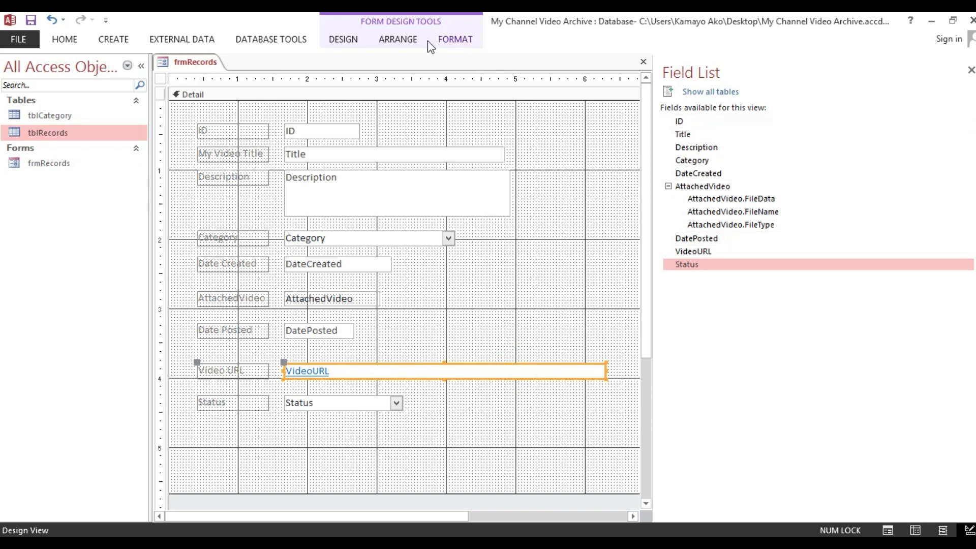
Step: Display the Property Sheet for the VideoURL text box, then for the form's Detail section
{"action": "left_click", "coordinate": [353, 45]}
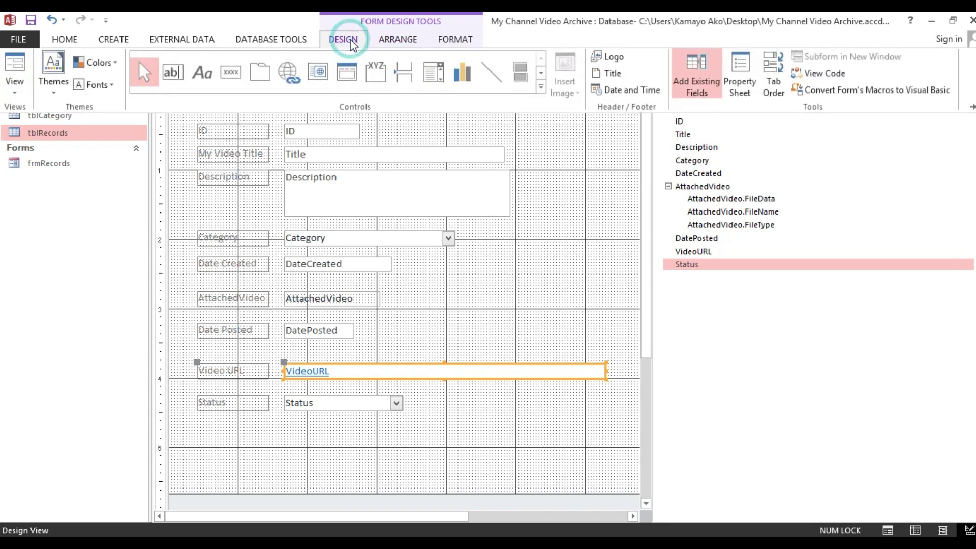
{"action": "left_click", "coordinate": [733, 88]}
{"action": "left_click", "coordinate": [581, 180]}
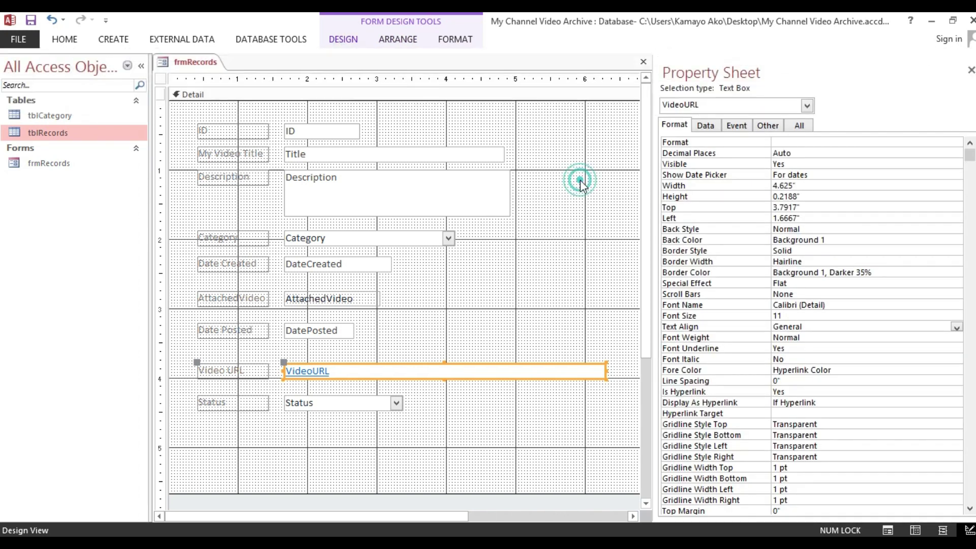
{"action": "left_click", "coordinate": [413, 41]}
{"action": "left_click", "coordinate": [454, 40]}
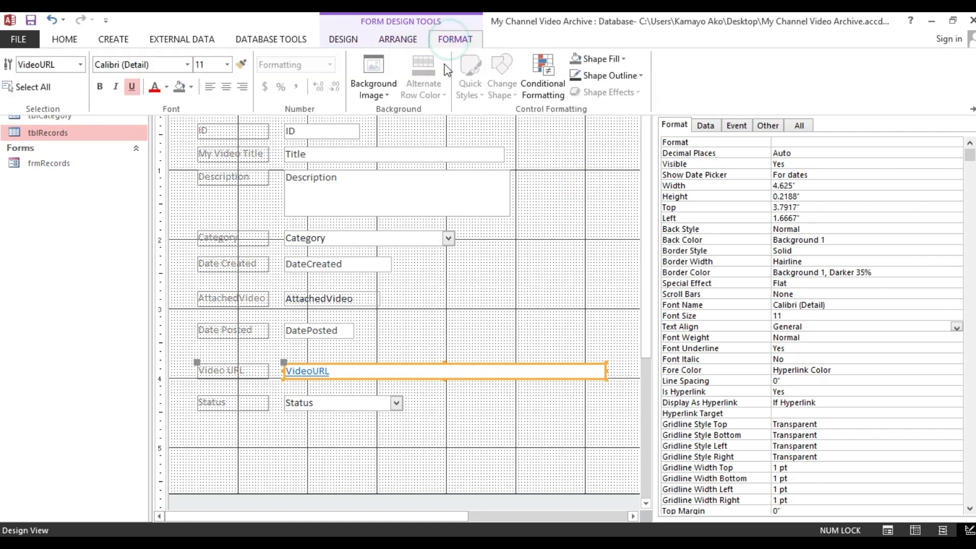
{"action": "left_click", "coordinate": [529, 139]}
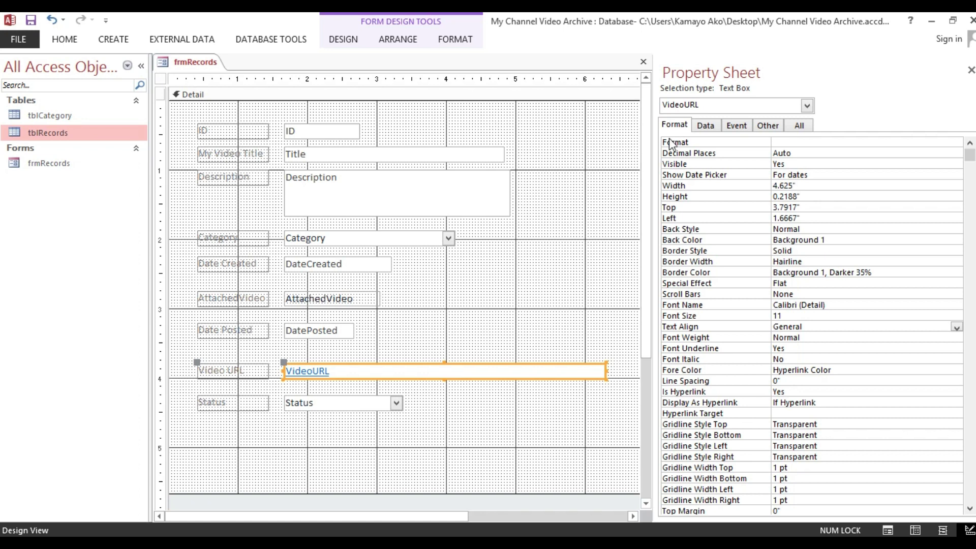
{"action": "left_click", "coordinate": [552, 142]}
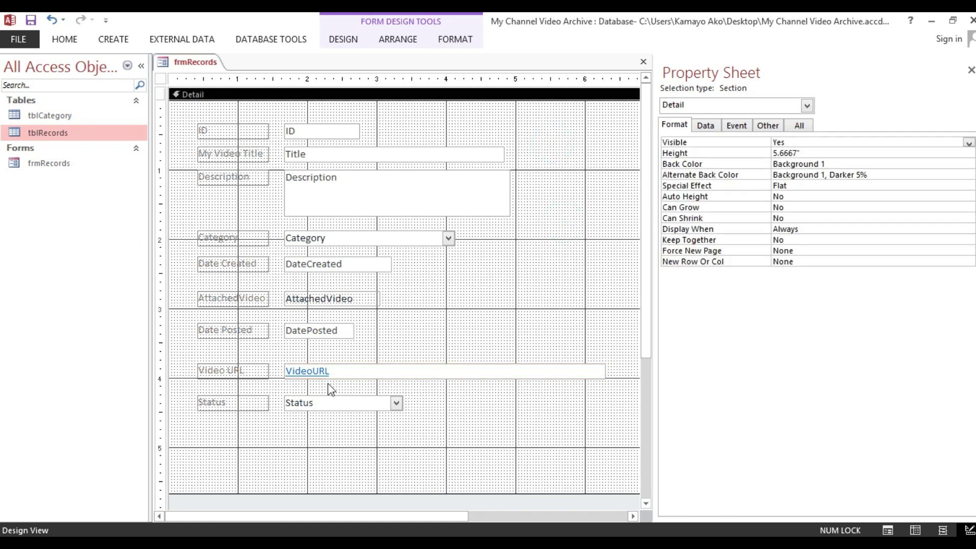
Step: Reselect the VideoURL text box and show the Field List in place of the Property Sheet
{"action": "left_click", "coordinate": [375, 371]}
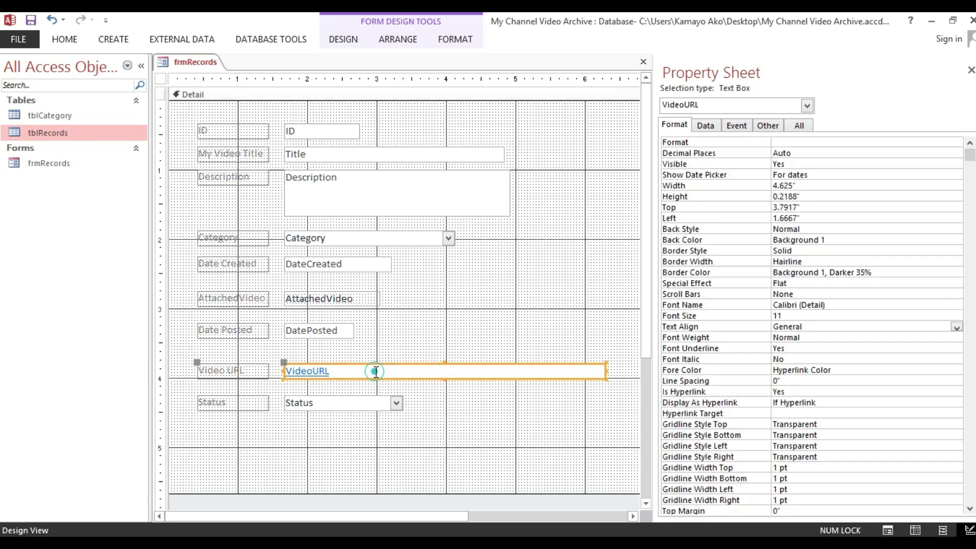
{"action": "left_click", "coordinate": [399, 40]}
{"action": "left_click", "coordinate": [344, 39]}
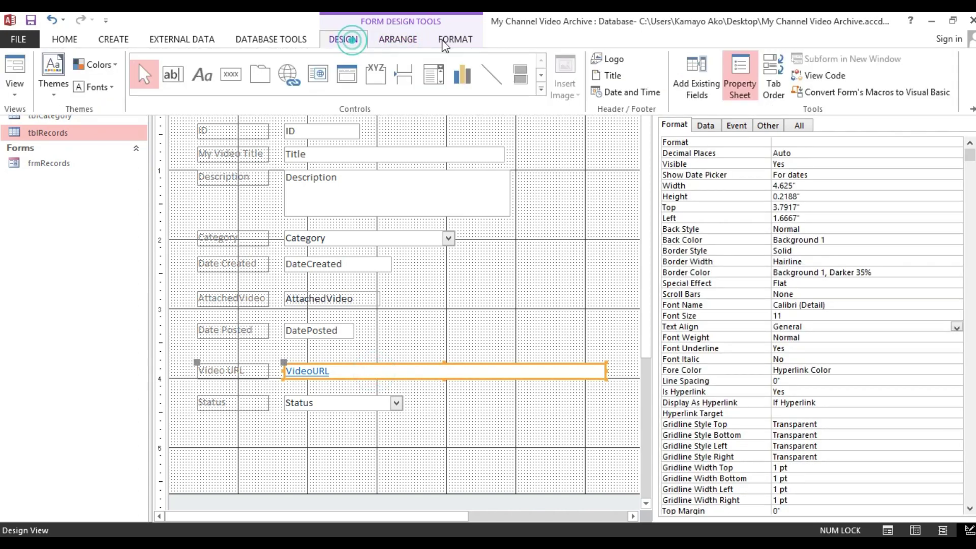
{"action": "left_click", "coordinate": [696, 76]}
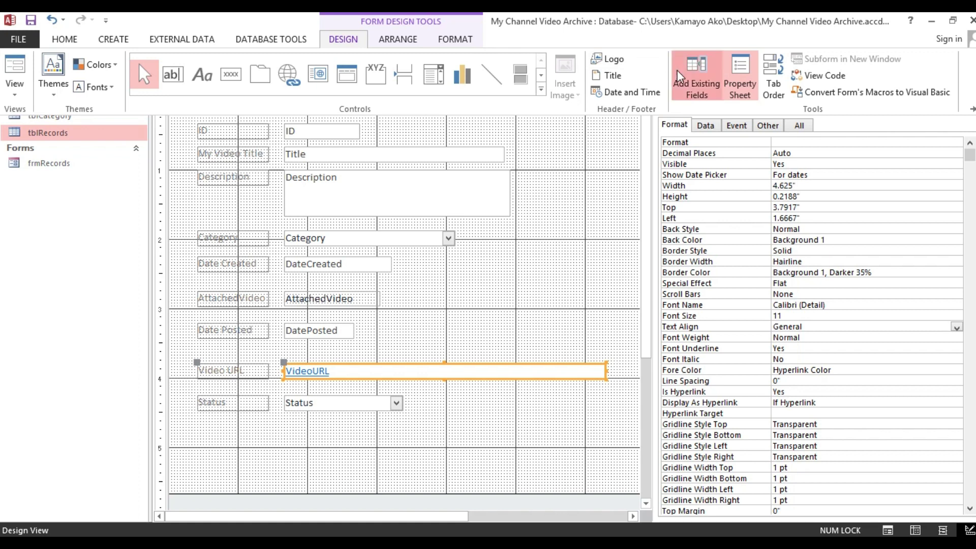
{"action": "left_click", "coordinate": [579, 220]}
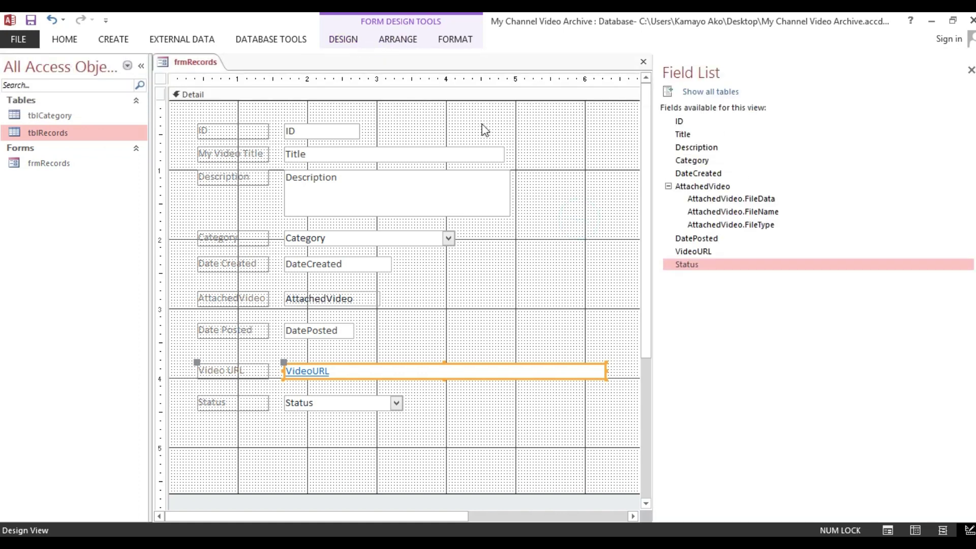
Step: Open the form's own Property Sheet, examine its Default View property, and show the form in Form View
{"action": "double_click", "coordinate": [162, 80]}
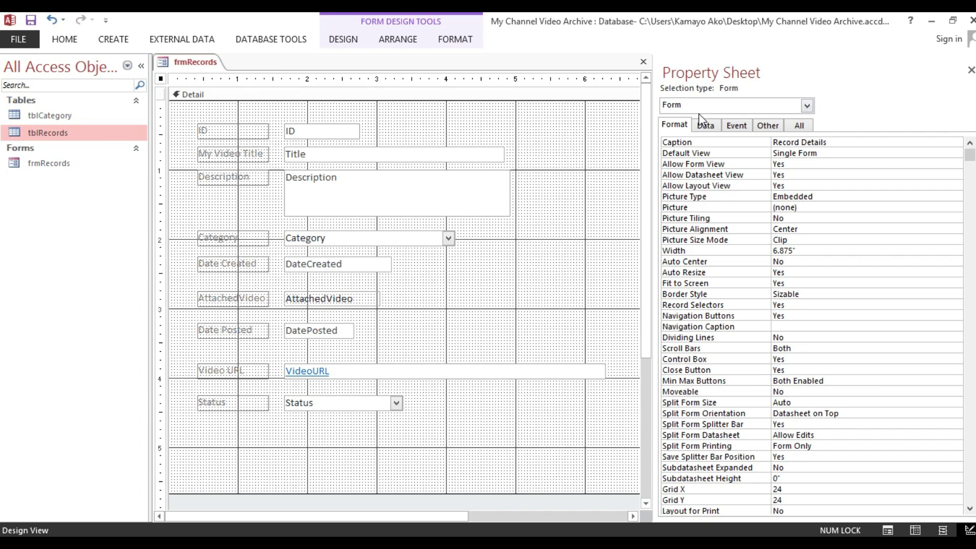
{"action": "left_click", "coordinate": [684, 159]}
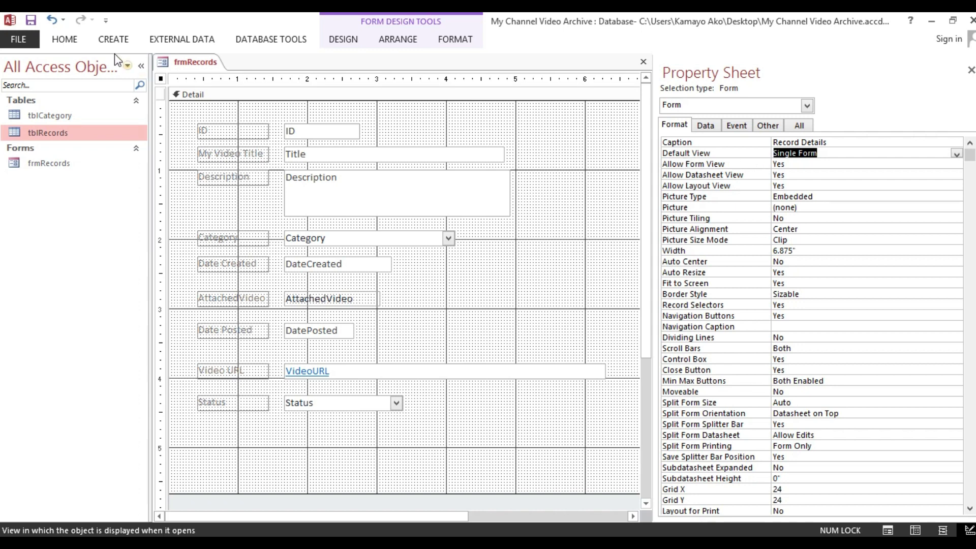
{"action": "left_click", "coordinate": [65, 39]}
{"action": "left_click", "coordinate": [13, 65]}
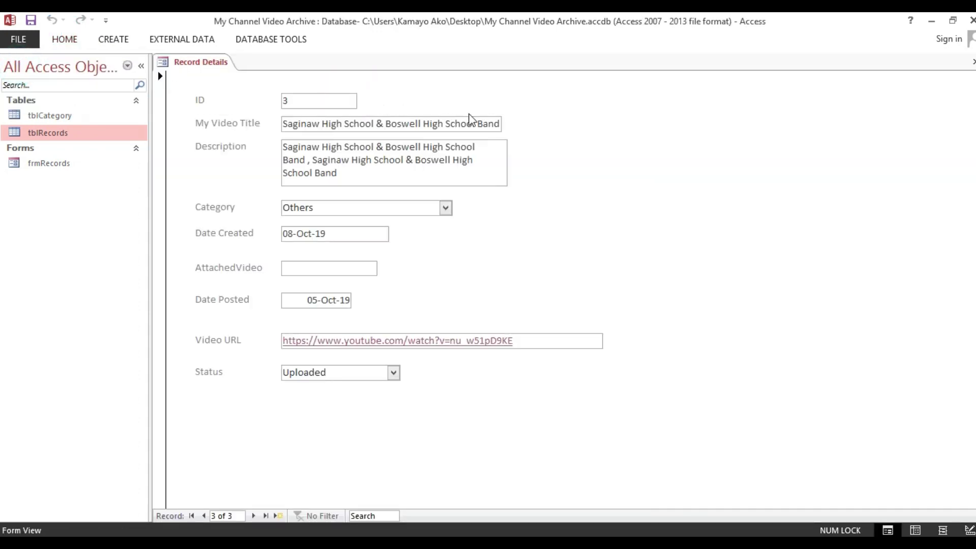
Step: Set the form's Default View to Continuous Forms and view the records from the first one in Form View
{"action": "right_click", "coordinate": [546, 114]}
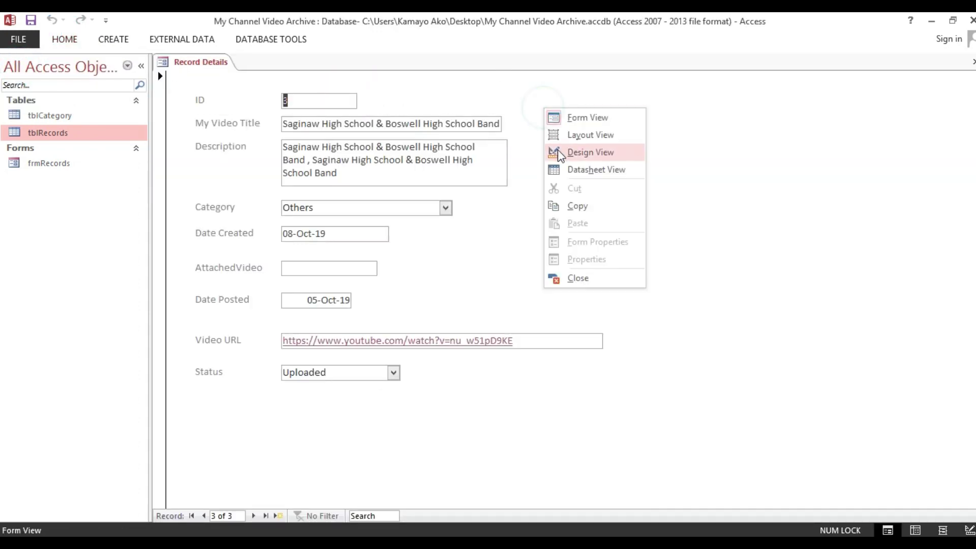
{"action": "left_click", "coordinate": [561, 152]}
{"action": "left_click", "coordinate": [835, 152]}
{"action": "left_click", "coordinate": [956, 154]}
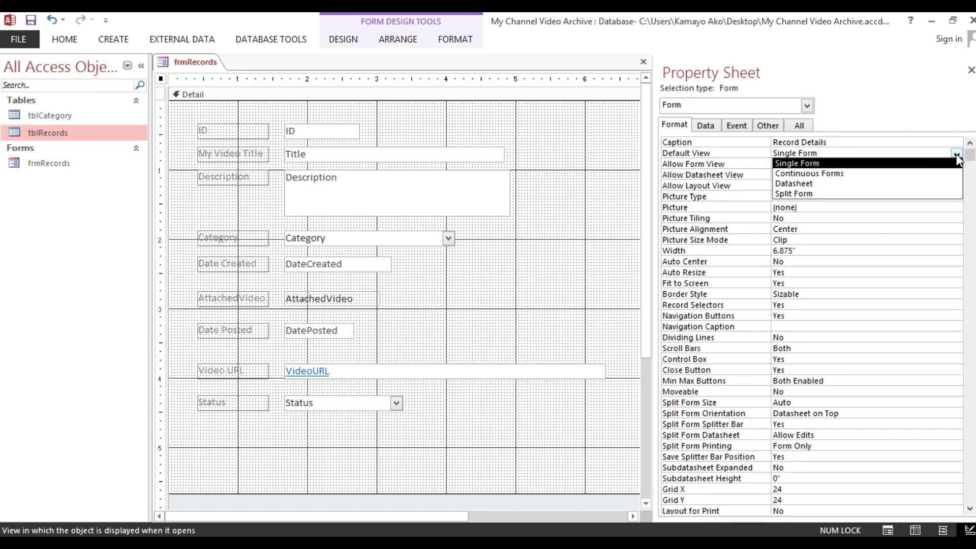
{"action": "left_click", "coordinate": [877, 173]}
{"action": "left_click", "coordinate": [65, 39]}
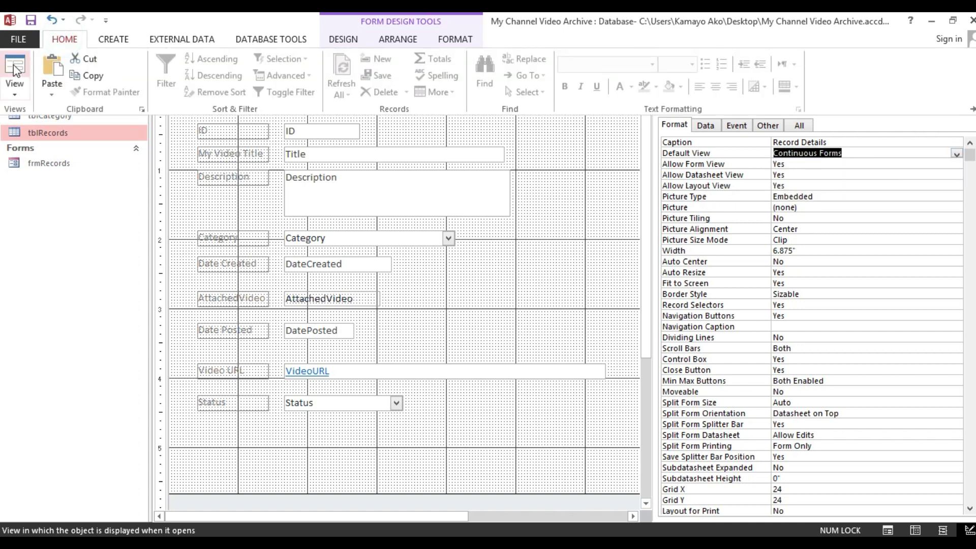
{"action": "left_click", "coordinate": [16, 65]}
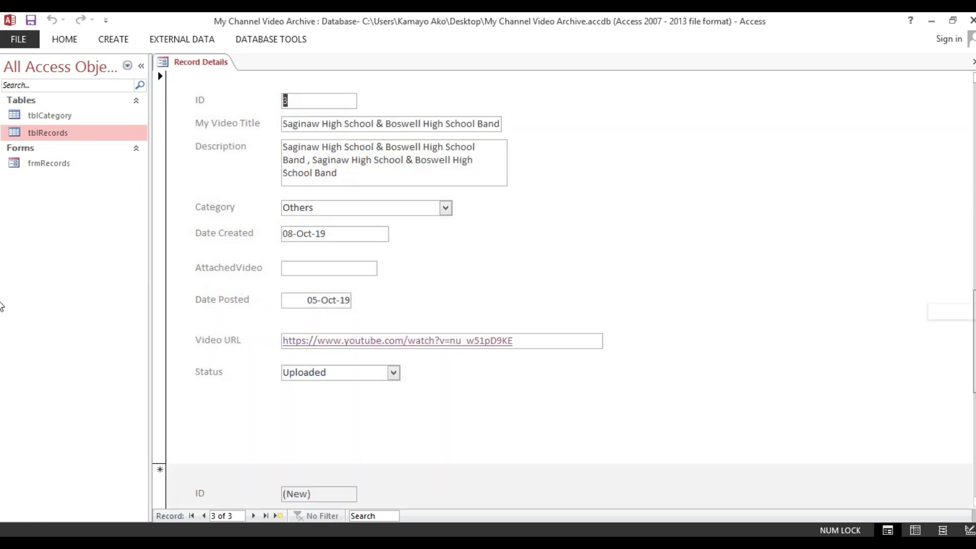
{"action": "left_click_drag", "start_coordinate": [972, 367], "coordinate": [972, 81]}
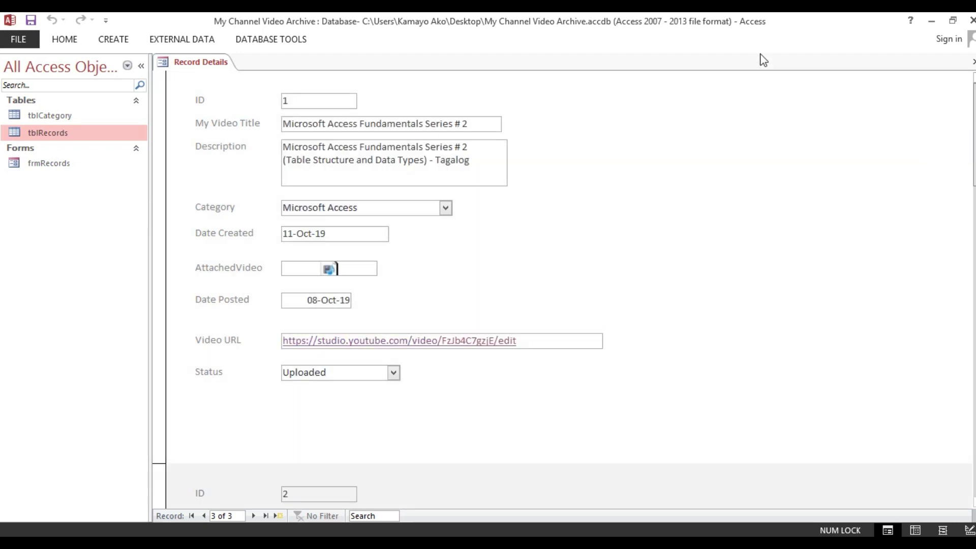
Step: Set the form's Default View to Datasheet, display the form that way, and select the new record's My Video Title cell
{"action": "right_click", "coordinate": [549, 101]}
{"action": "left_click", "coordinate": [575, 136]}
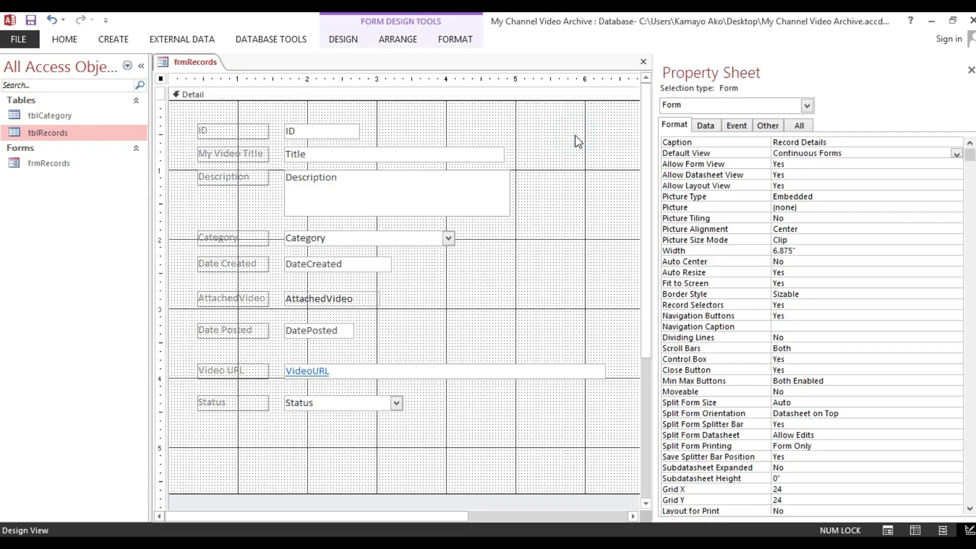
{"action": "left_click", "coordinate": [958, 156]}
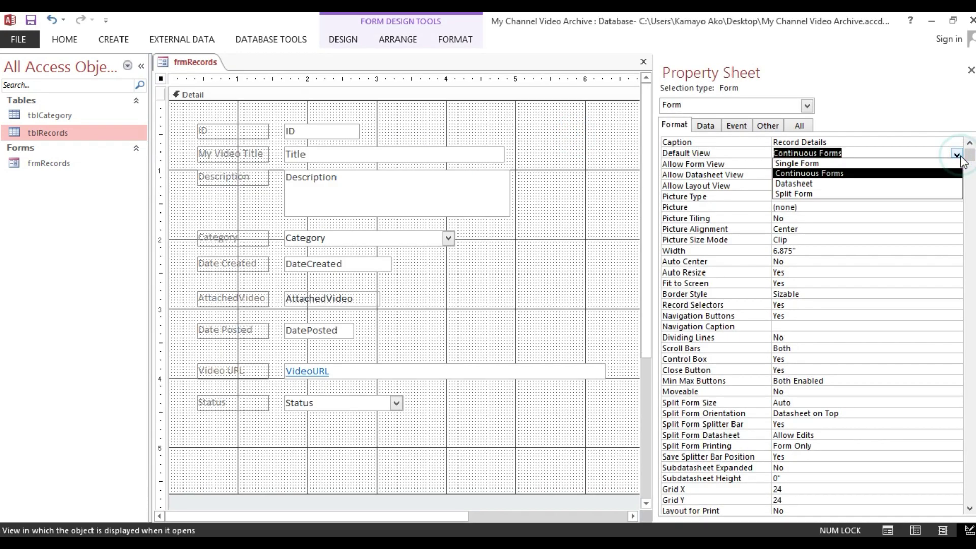
{"action": "left_click", "coordinate": [899, 184]}
{"action": "left_click", "coordinate": [64, 39]}
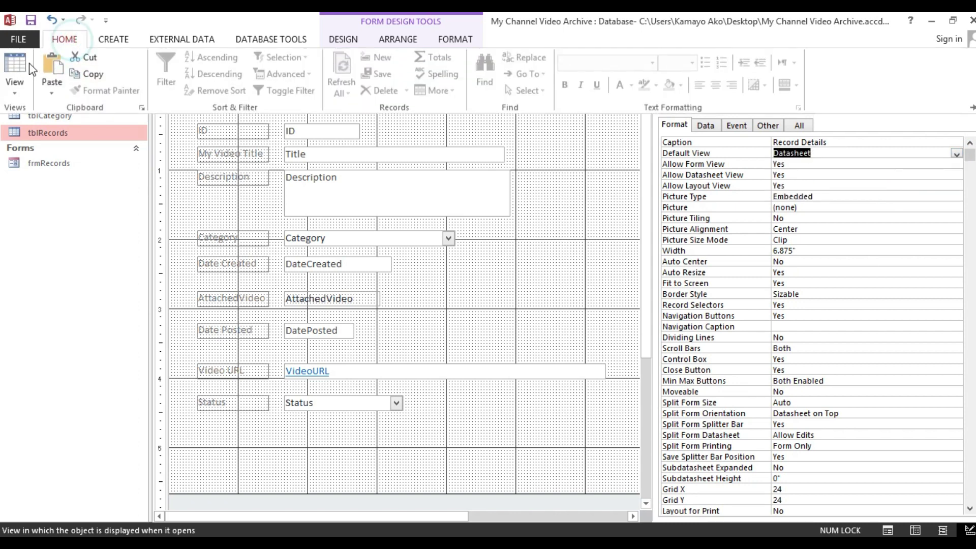
{"action": "left_click", "coordinate": [18, 67]}
{"action": "left_click", "coordinate": [260, 149]}
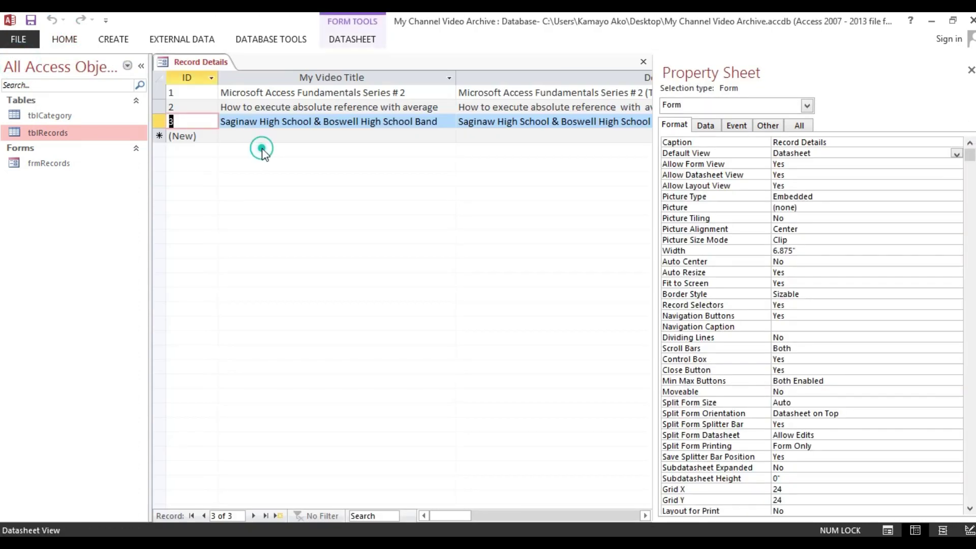
{"action": "left_click_drag", "start_coordinate": [652, 76], "coordinate": [922, 87]}
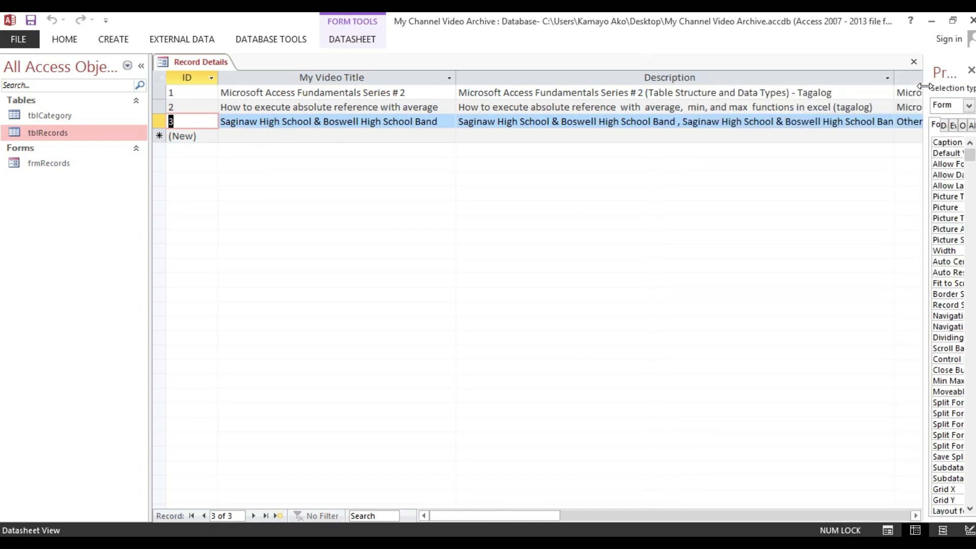
{"action": "left_click", "coordinate": [227, 138]}
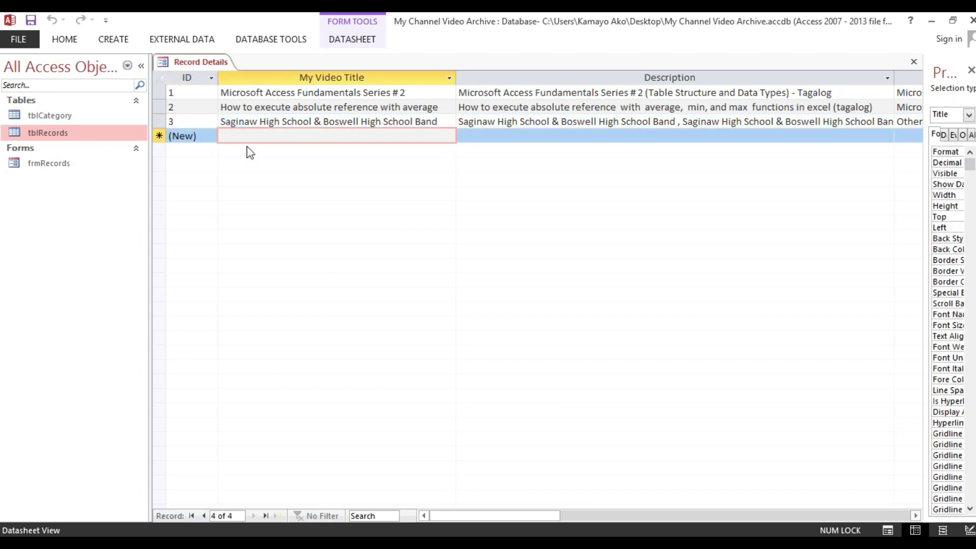
Step: Return the form from Datasheet View to Design View and widen the Property Sheet so its values are readable
{"action": "left_click_drag", "start_coordinate": [473, 516], "coordinate": [433, 516]}
{"action": "right_click", "coordinate": [237, 164]}
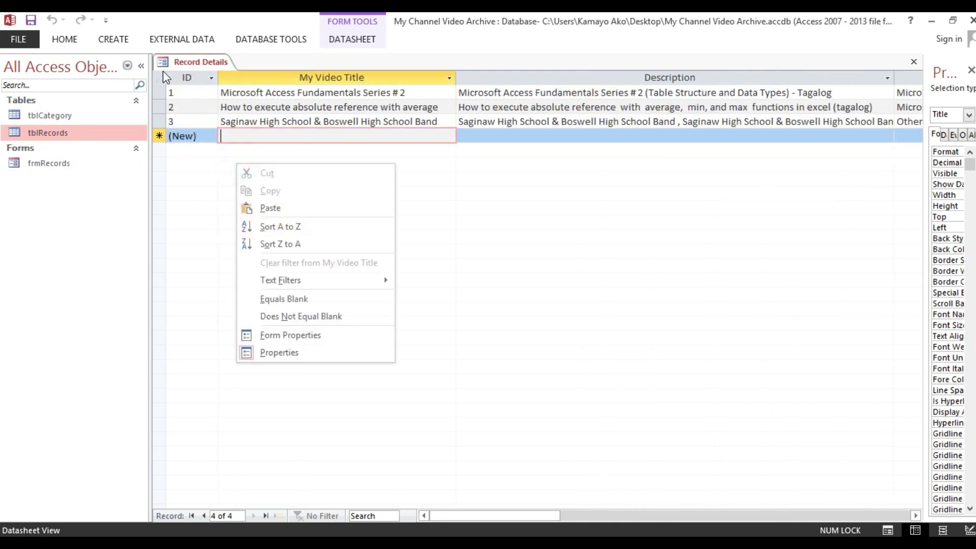
{"action": "left_click", "coordinate": [174, 62]}
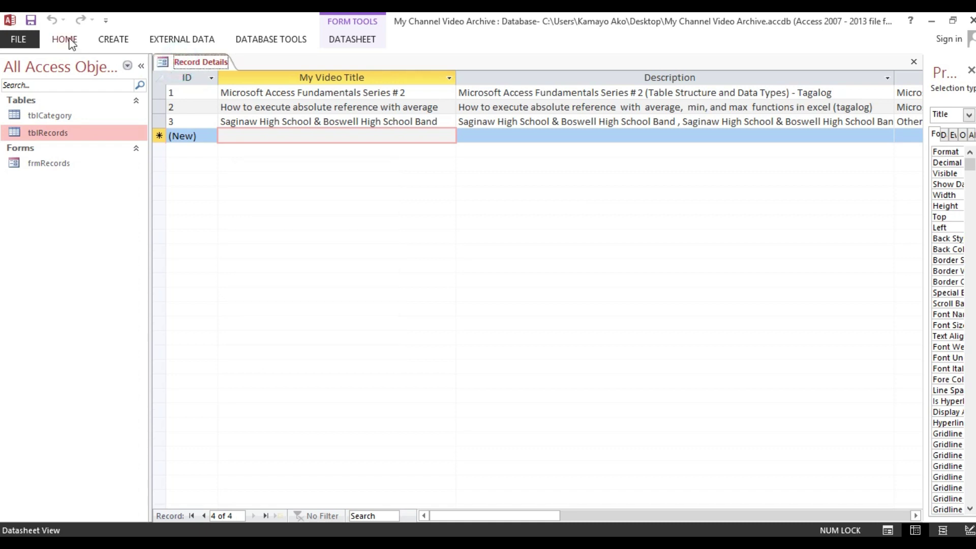
{"action": "left_click", "coordinate": [69, 41]}
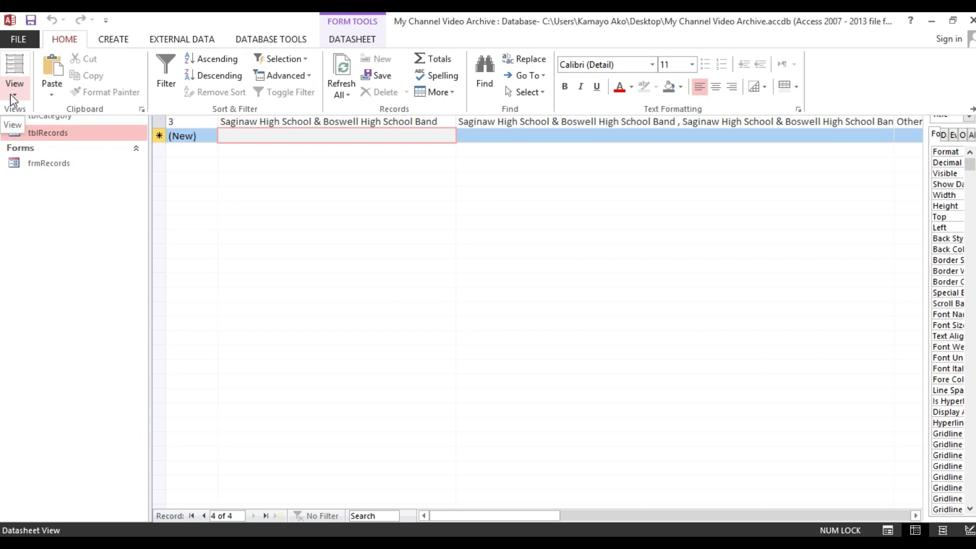
{"action": "left_click", "coordinate": [12, 96]}
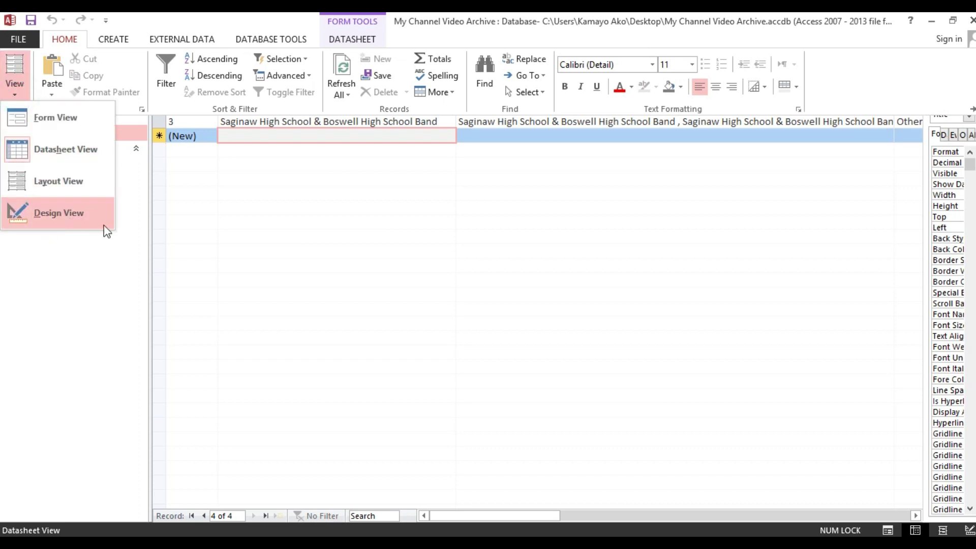
{"action": "left_click", "coordinate": [53, 209]}
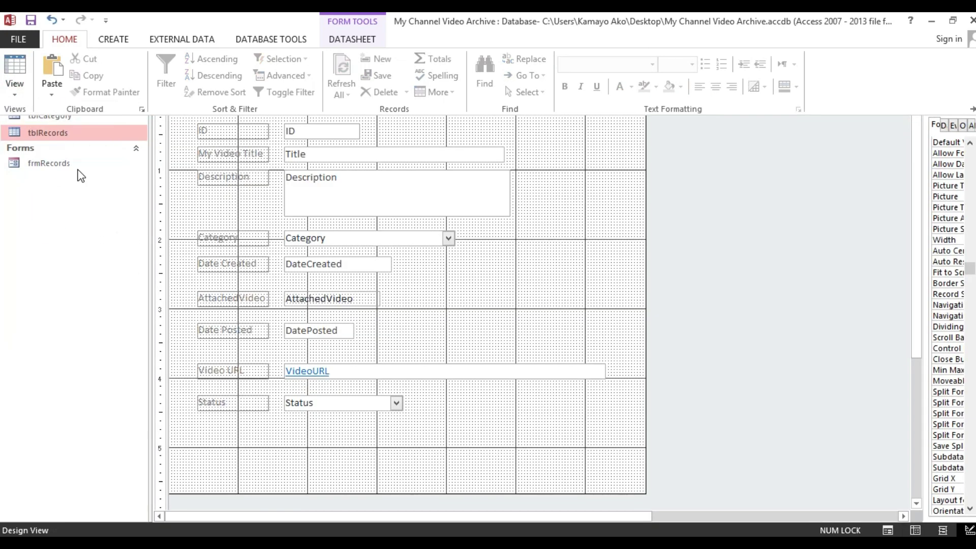
{"action": "left_click", "coordinate": [570, 194]}
{"action": "mouse_move", "coordinate": [929, 177]}
{"action": "left_mouse_down"}
{"action": "mouse_move", "coordinate": [681, 171]}
{"action": "mouse_move", "coordinate": [968, 172]}
{"action": "left_mouse_up"}
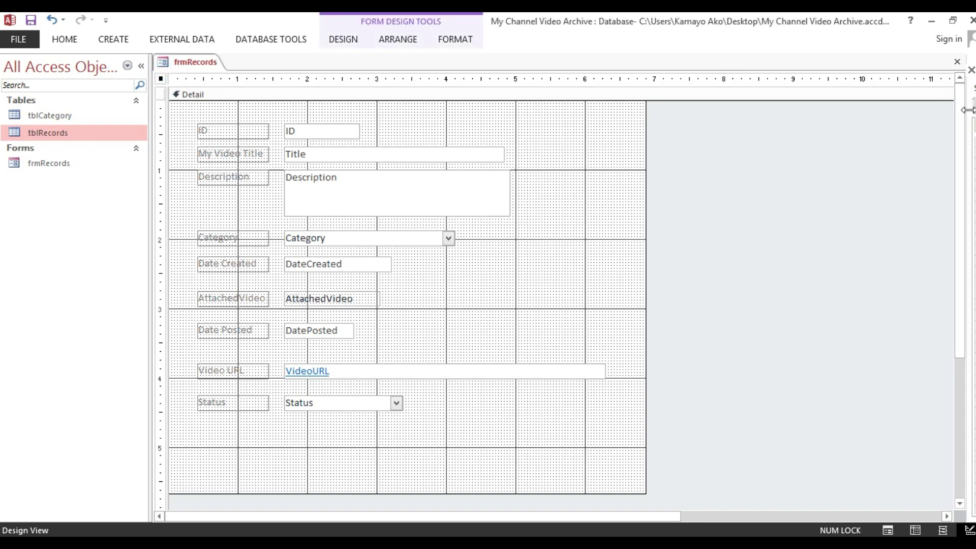
{"action": "left_click_drag", "start_coordinate": [967, 110], "coordinate": [664, 136]}
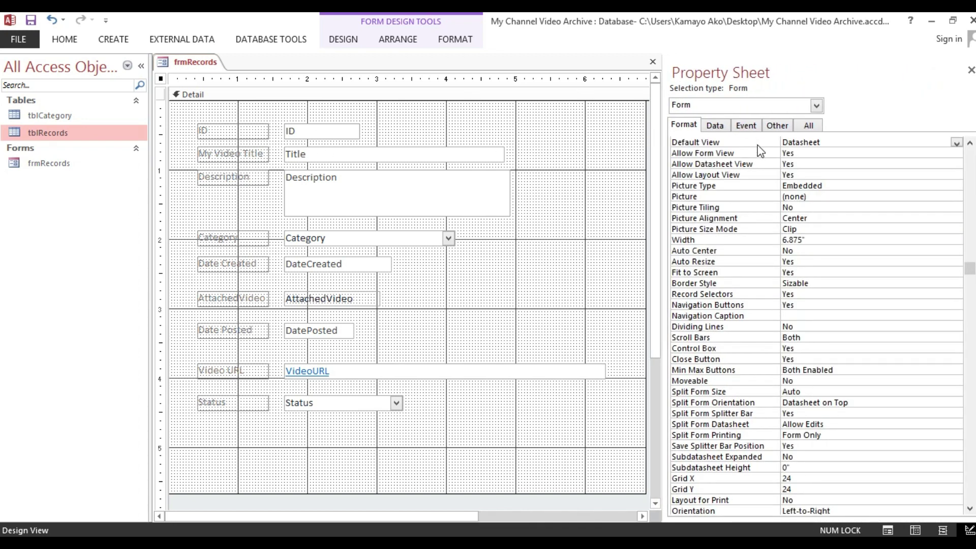
Step: Set the form's Default View to Split Form, show it in Form View, and shrink the datasheet pane to enlarge the form pane
{"action": "left_click", "coordinate": [860, 142]}
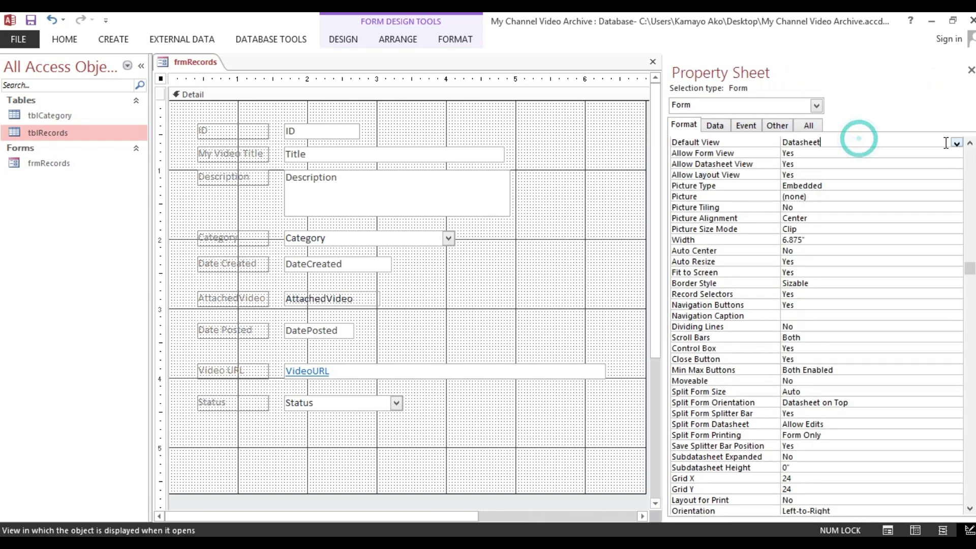
{"action": "left_click", "coordinate": [957, 144]}
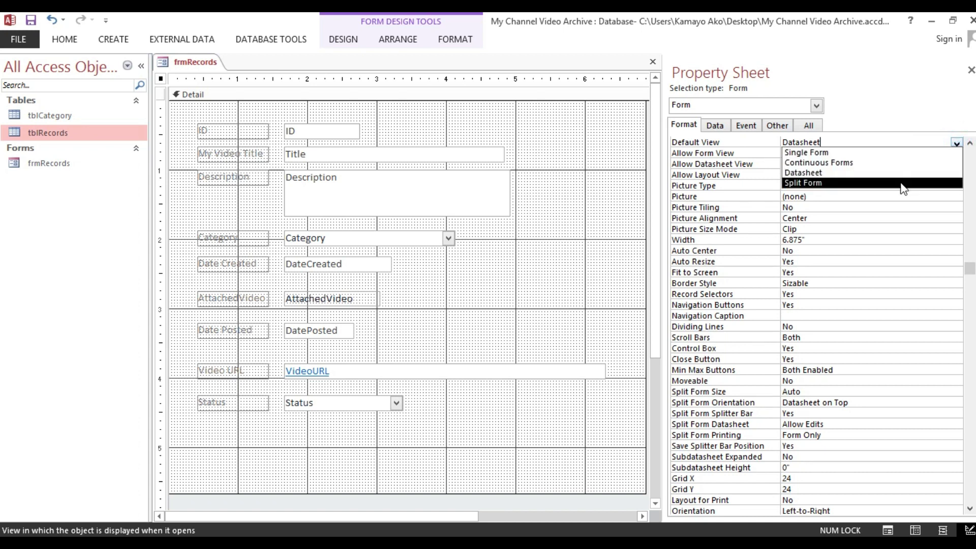
{"action": "left_click", "coordinate": [900, 183]}
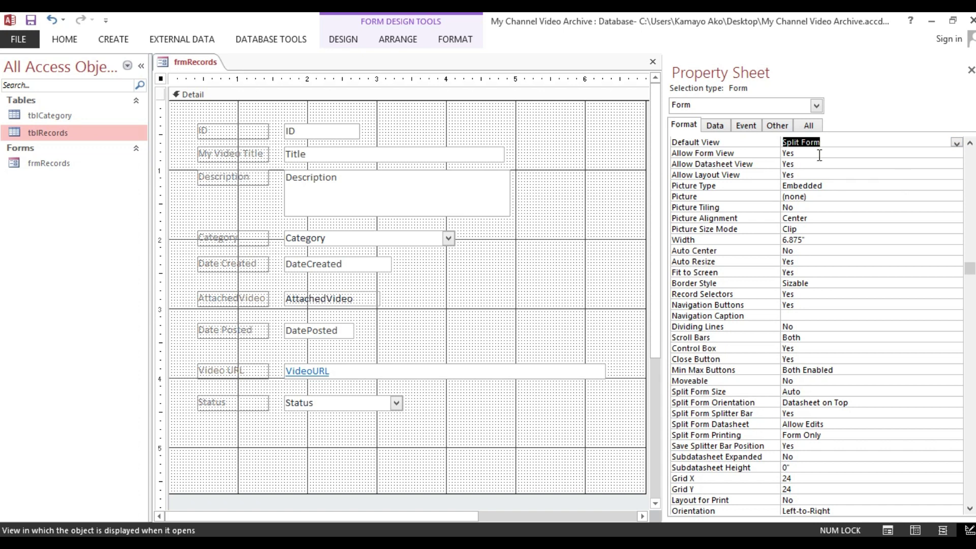
{"action": "left_click", "coordinate": [66, 40]}
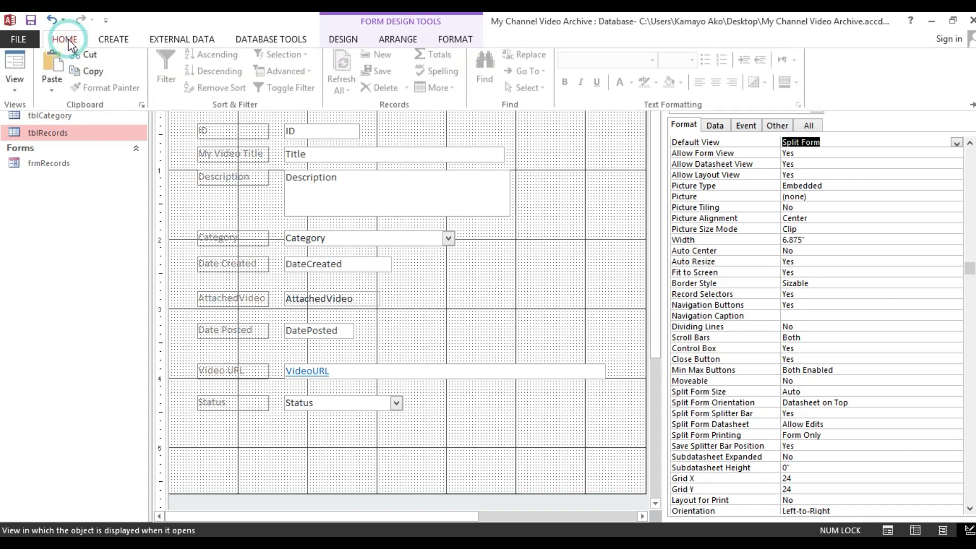
{"action": "left_click", "coordinate": [16, 66]}
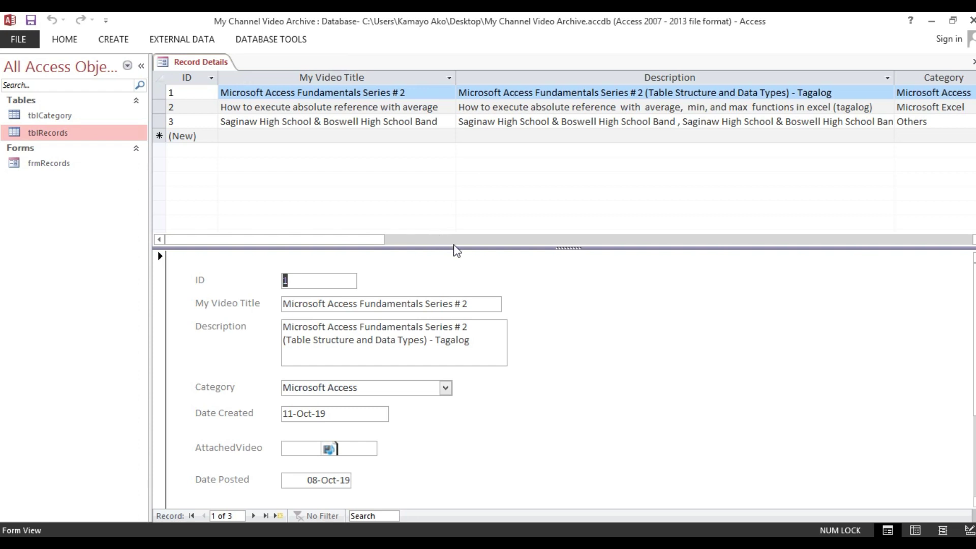
{"action": "left_click_drag", "start_coordinate": [550, 243], "coordinate": [550, 192]}
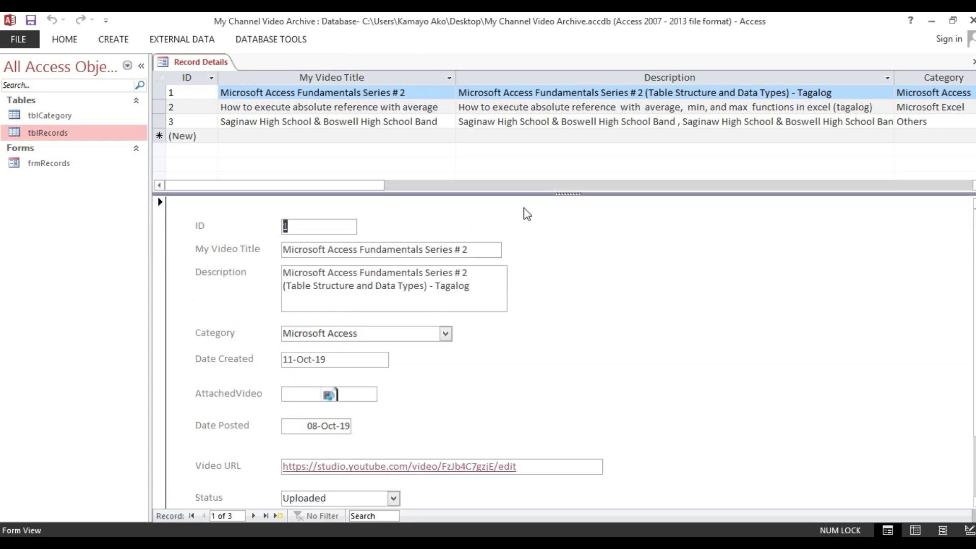
Step: Check the Default View property in Design View and show the split form in Form View again
{"action": "right_click", "coordinate": [578, 226]}
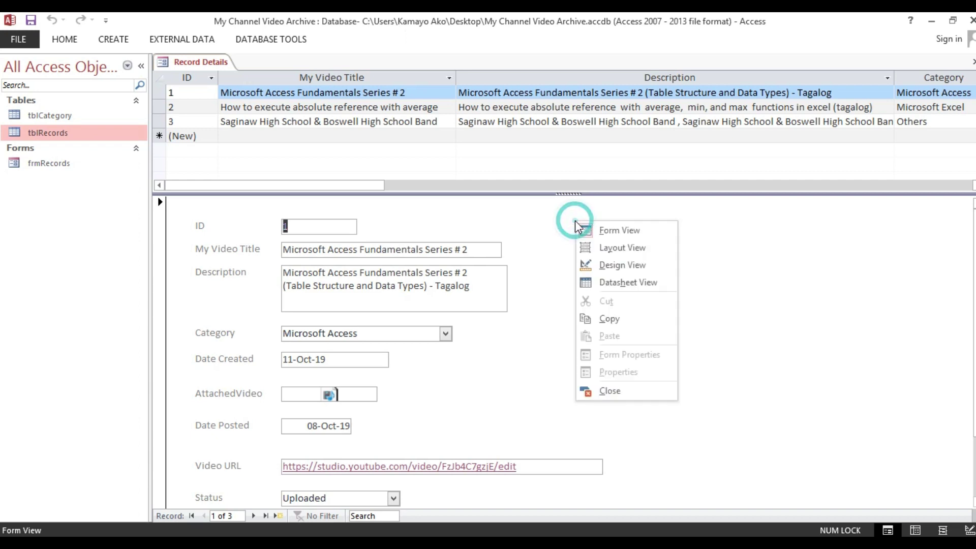
{"action": "left_click", "coordinate": [593, 264]}
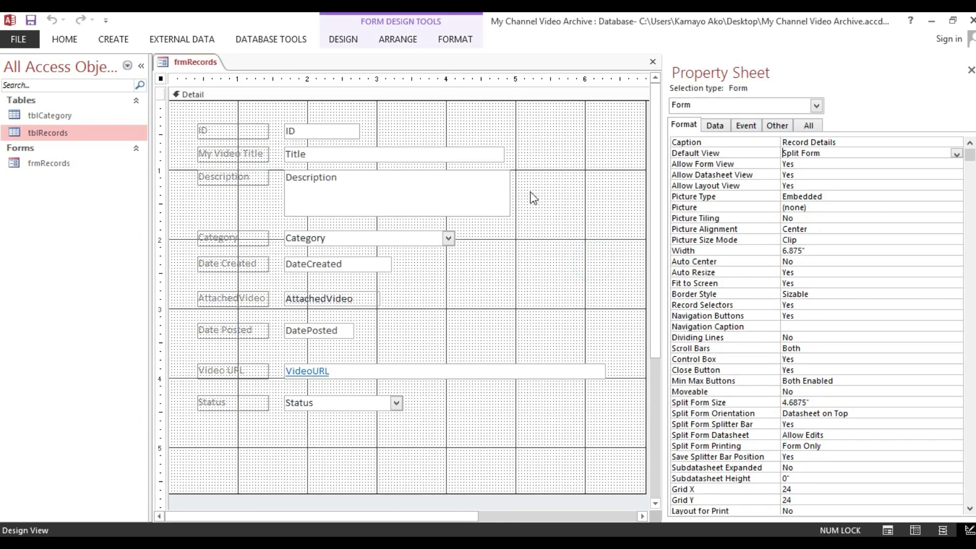
{"action": "left_click", "coordinate": [759, 149]}
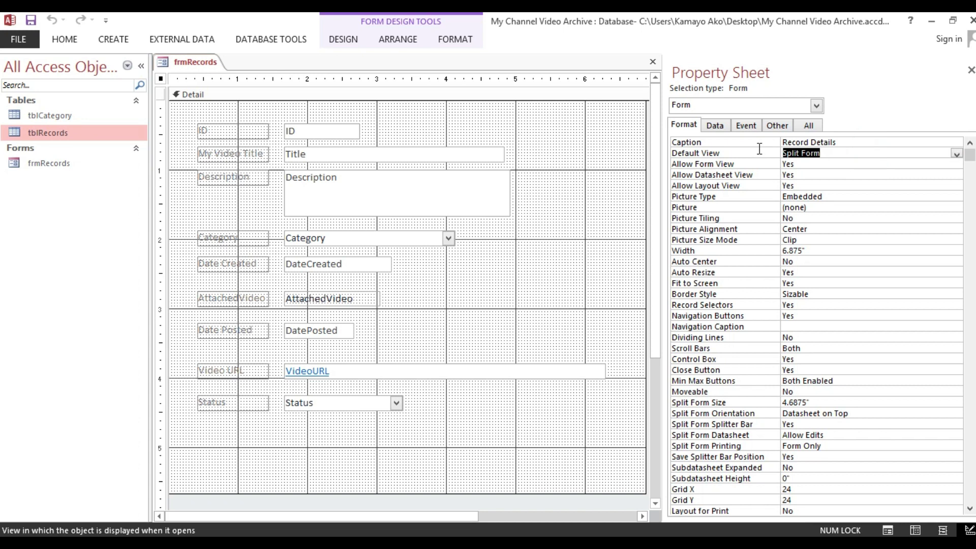
{"action": "left_click", "coordinate": [53, 40]}
{"action": "left_click", "coordinate": [17, 68]}
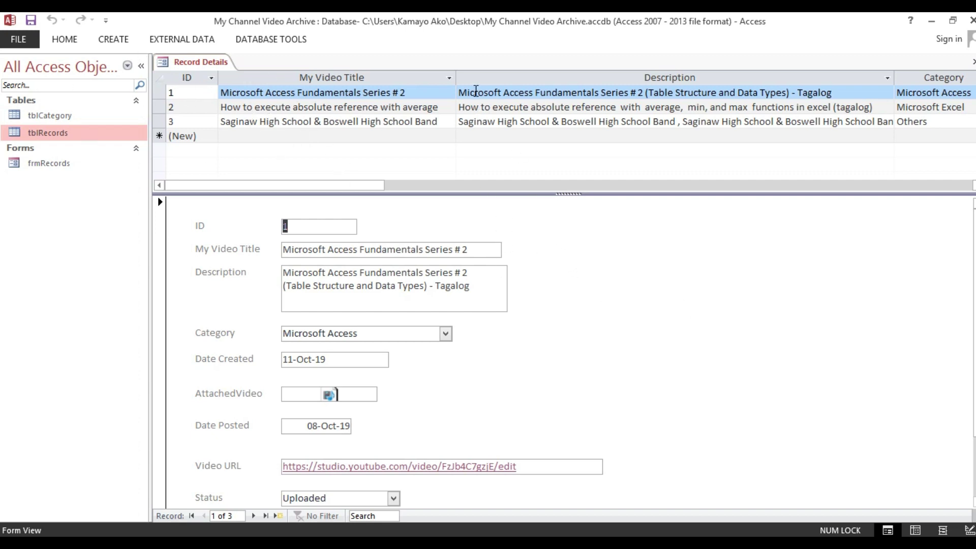
Step: In Design View, set the form's Split Form Orientation to Datasheet on Bottom and show the result in Form View
{"action": "right_click", "coordinate": [559, 205]}
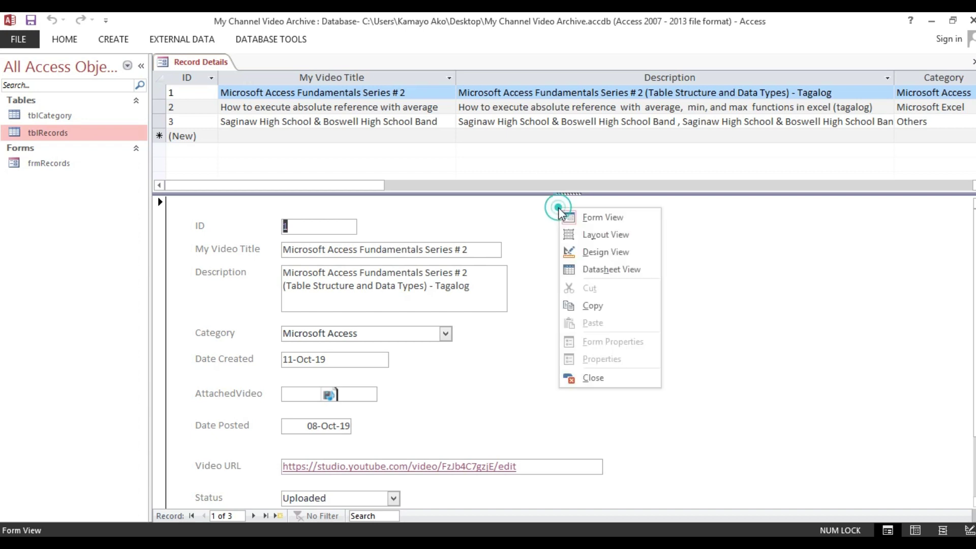
{"action": "left_click", "coordinate": [589, 251]}
{"action": "left_click", "coordinate": [856, 155]}
{"action": "left_click", "coordinate": [765, 154]}
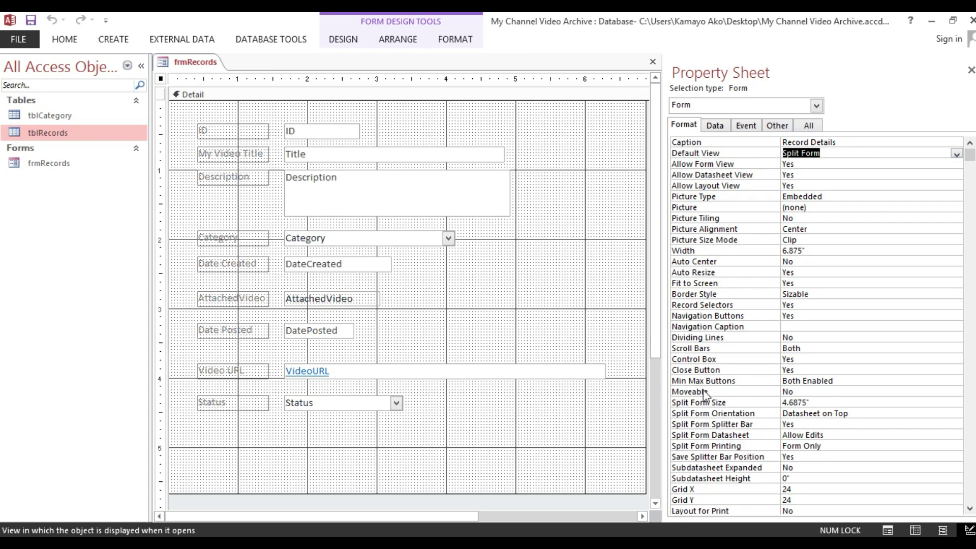
{"action": "left_click_drag", "start_coordinate": [974, 158], "coordinate": [969, 273]}
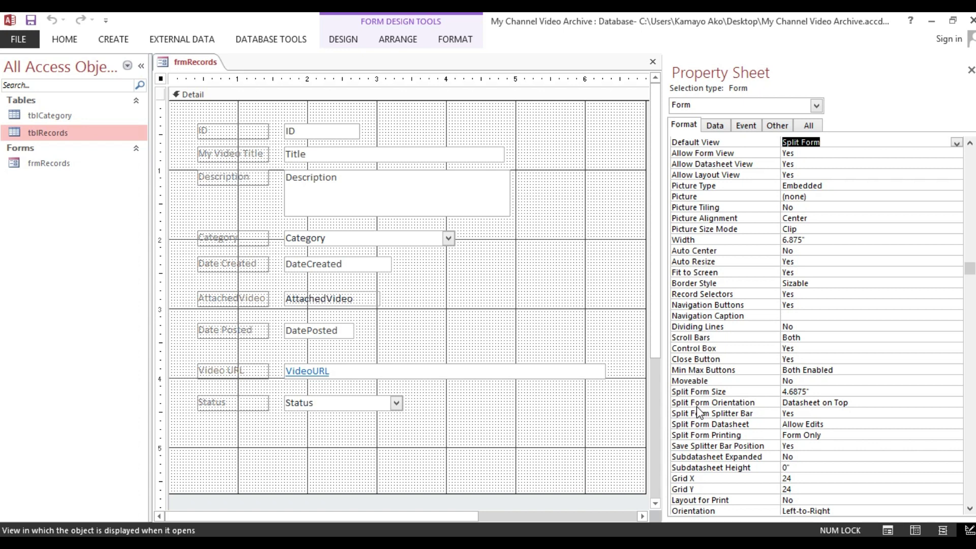
{"action": "left_click", "coordinate": [885, 398]}
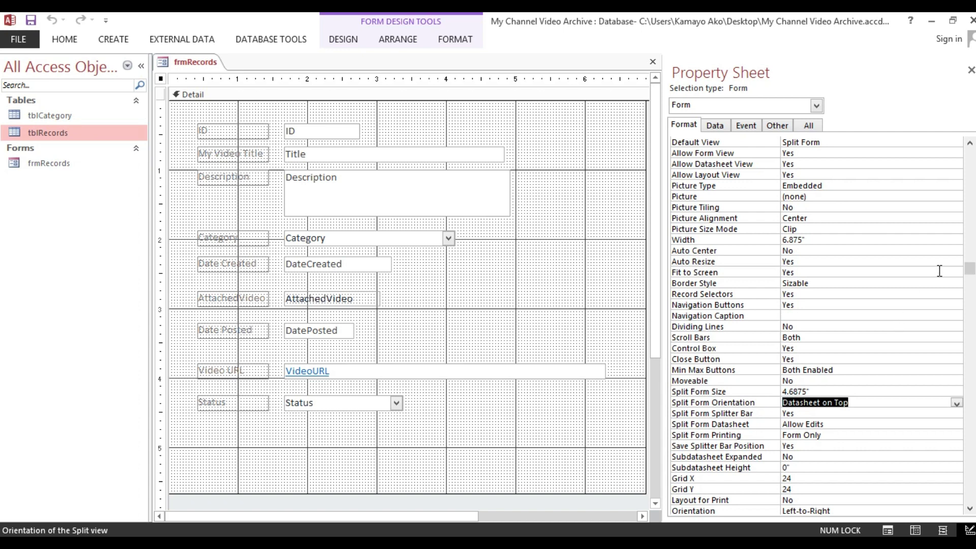
{"action": "left_click", "coordinate": [957, 403]}
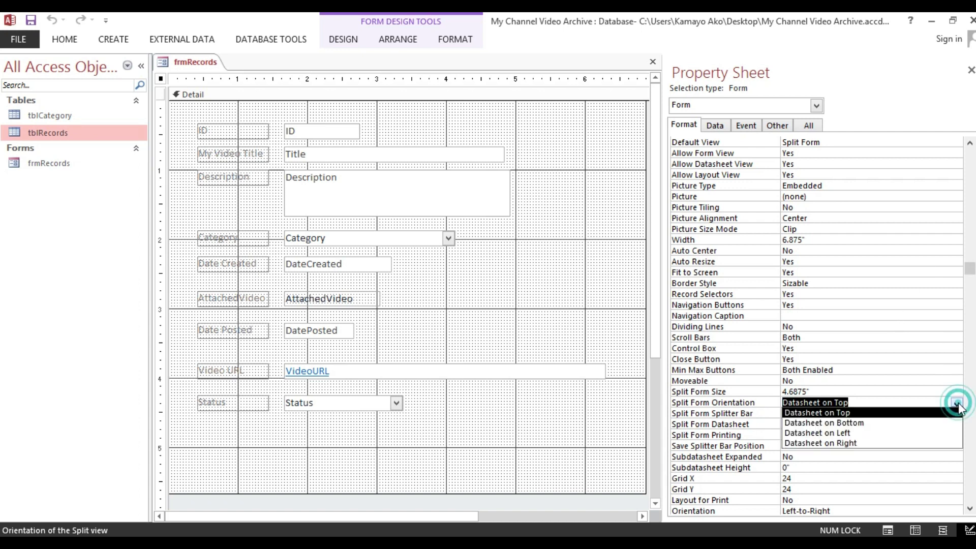
{"action": "left_click", "coordinate": [940, 423]}
{"action": "left_click", "coordinate": [65, 39]}
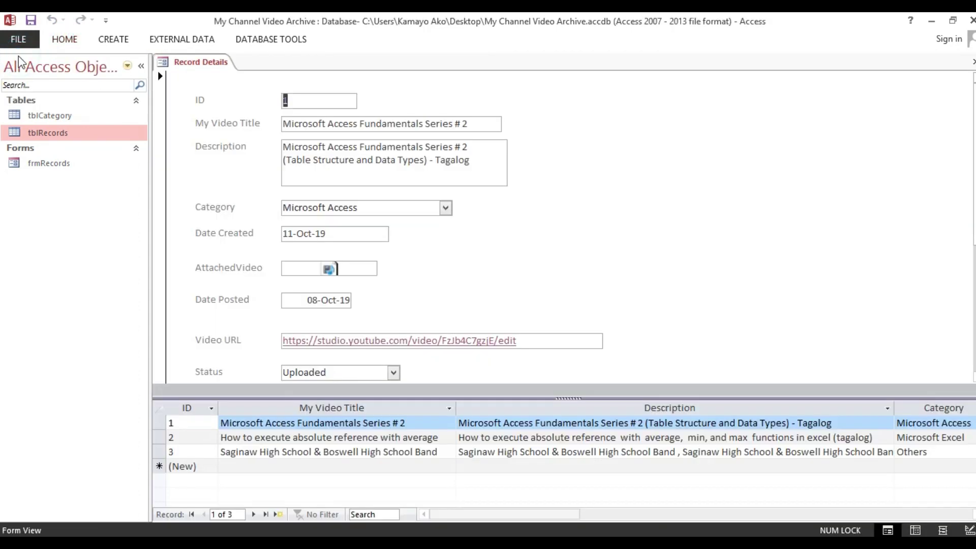
{"action": "left_click", "coordinate": [15, 64]}
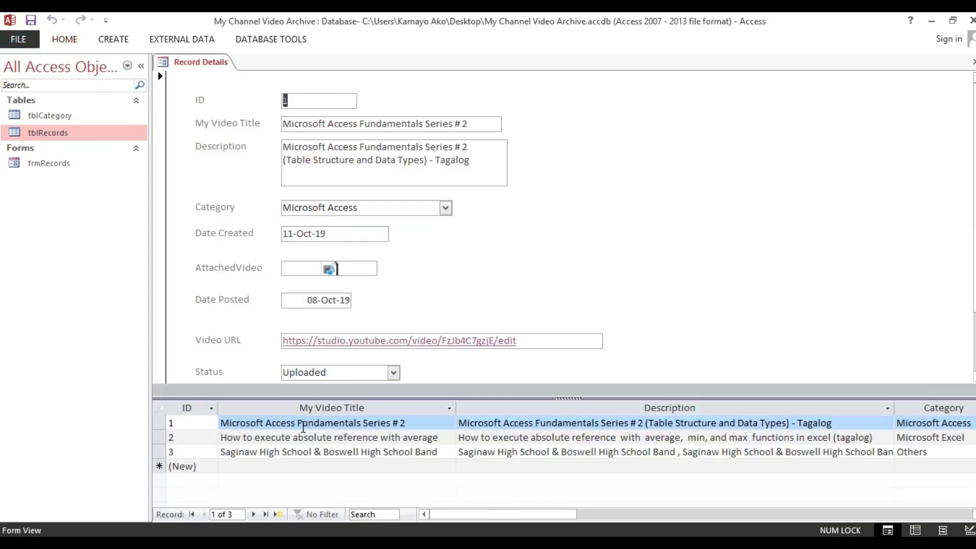
Step: Return to Design View, change the Split Form Orientation to Datasheet on Left, and display the form in Form View
{"action": "right_click", "coordinate": [554, 110]}
{"action": "left_click", "coordinate": [593, 148]}
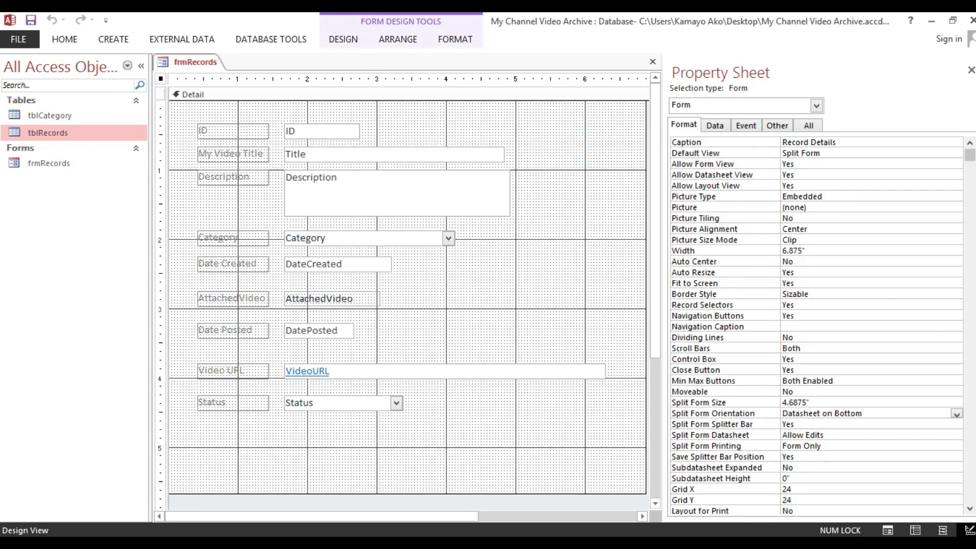
{"action": "left_click", "coordinate": [956, 413]}
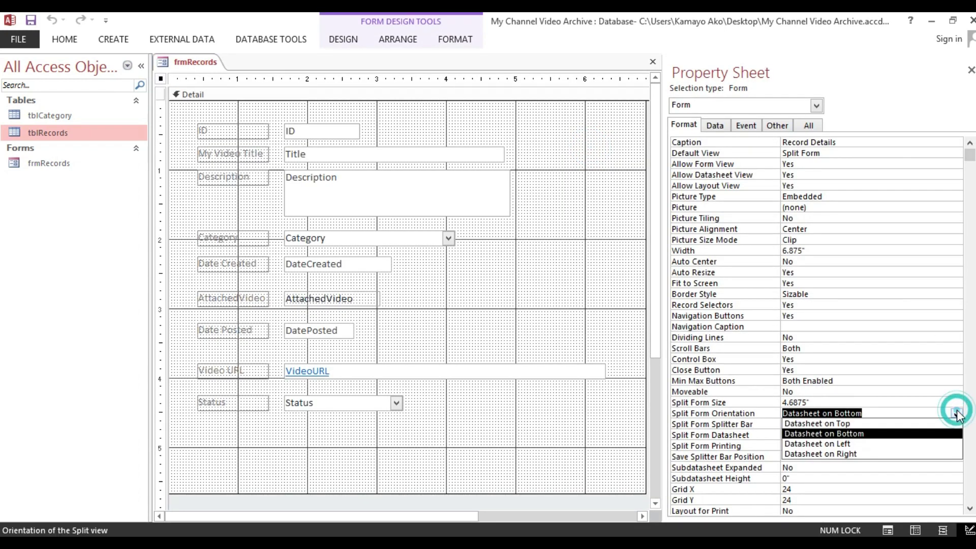
{"action": "left_click", "coordinate": [903, 445]}
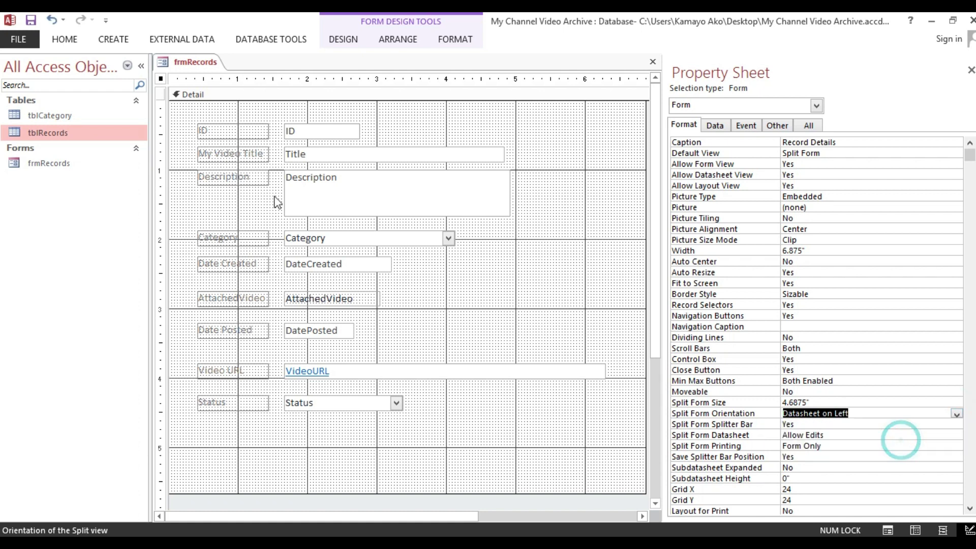
{"action": "left_click", "coordinate": [71, 40]}
{"action": "left_click", "coordinate": [15, 66]}
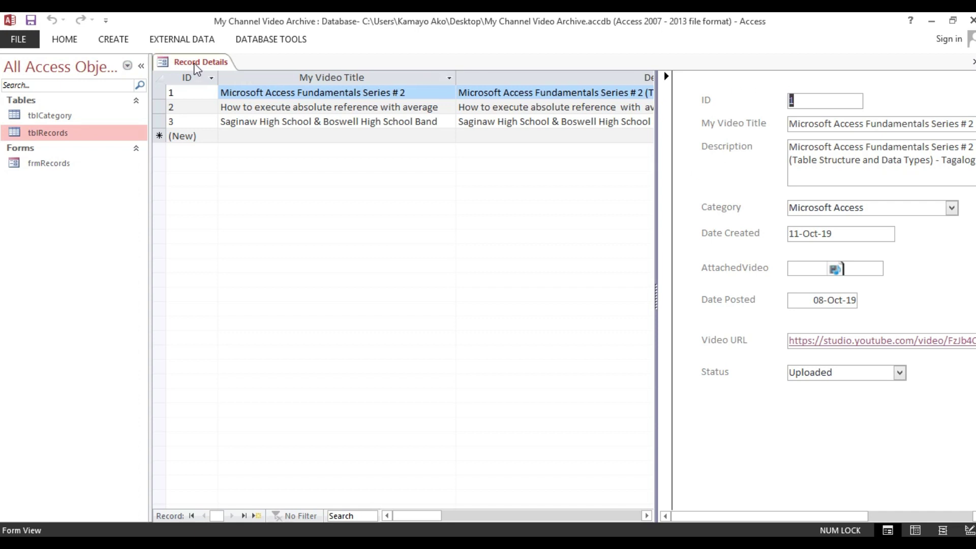
Step: Reopen the form's design, set the Split Form Orientation to Datasheet on Right, and view the form in Form View
{"action": "right_click", "coordinate": [195, 63]}
{"action": "left_click", "coordinate": [241, 162]}
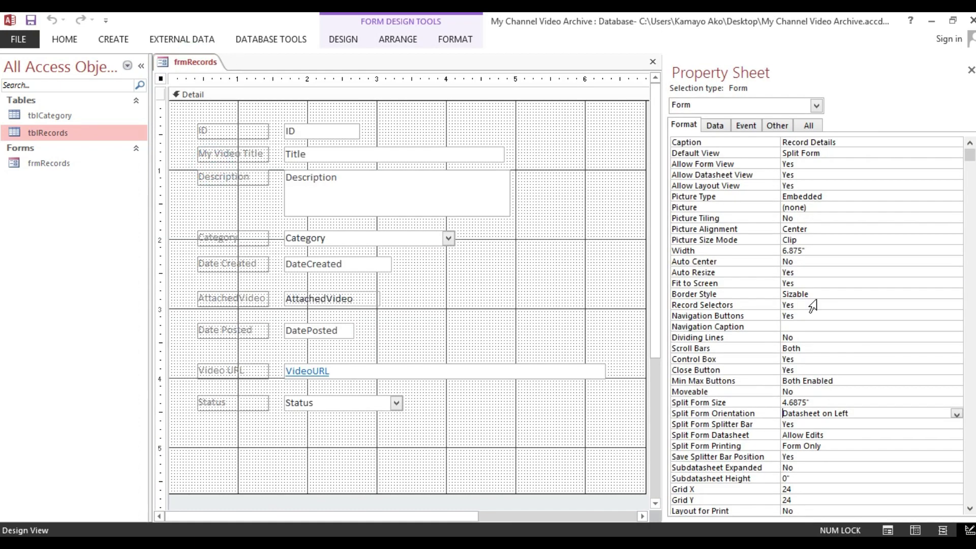
{"action": "left_click", "coordinate": [956, 414]}
{"action": "left_click", "coordinate": [887, 453]}
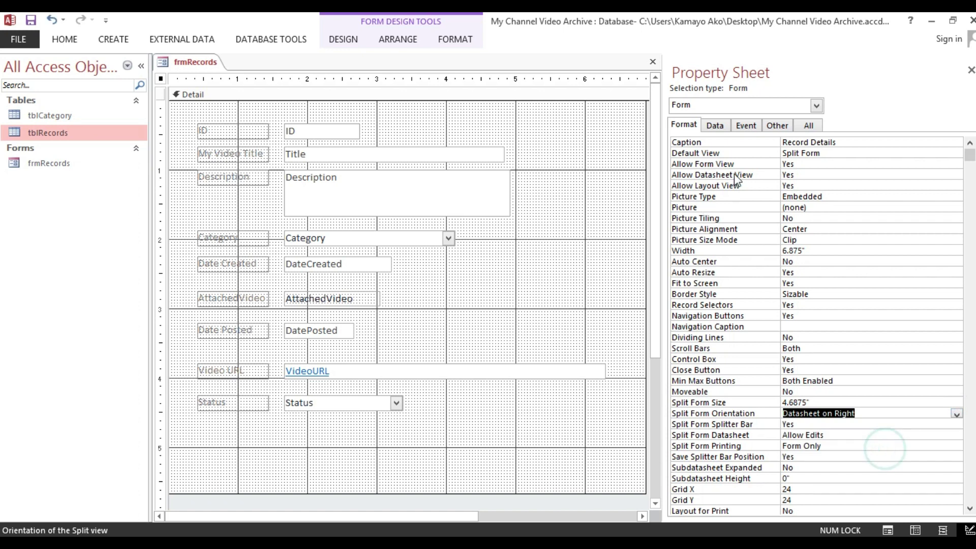
{"action": "left_click", "coordinate": [65, 39]}
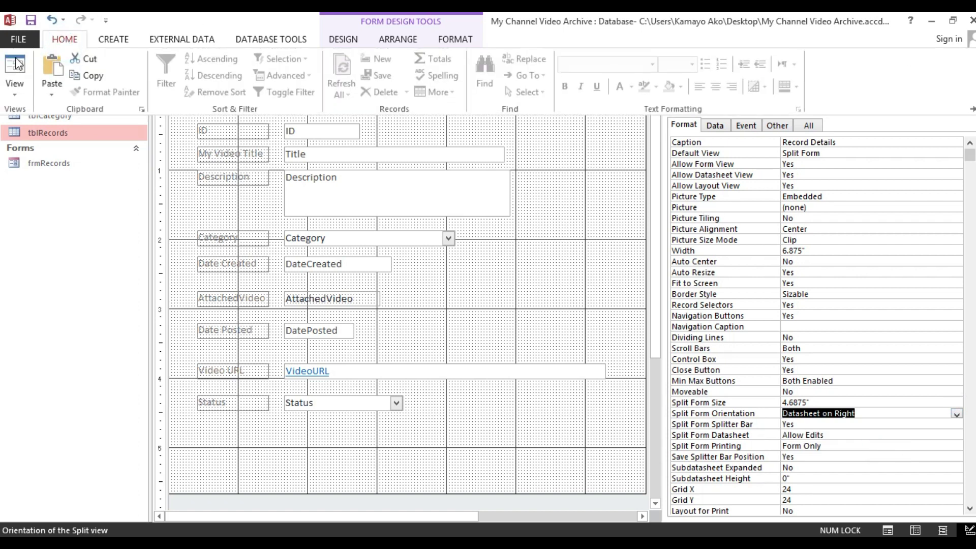
{"action": "left_click", "coordinate": [16, 66]}
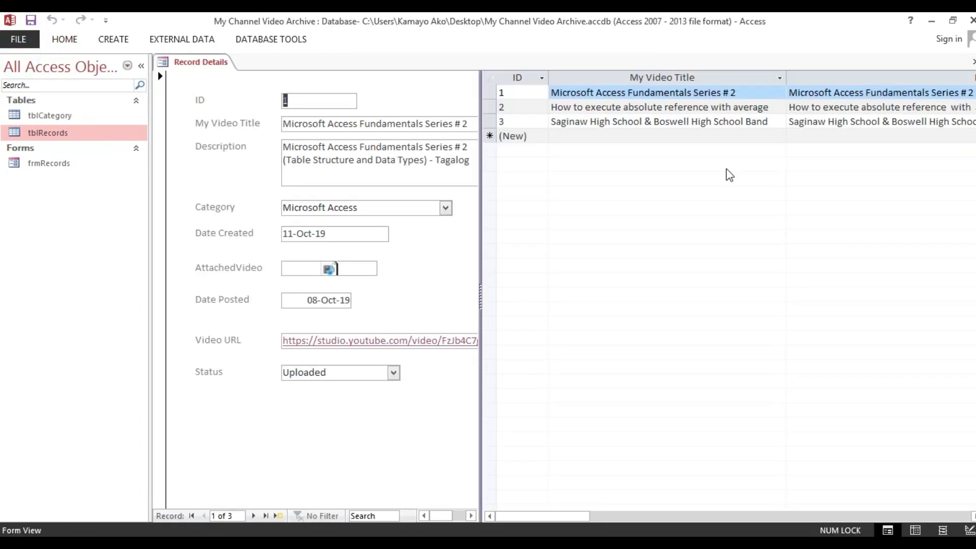
Step: Switch the form back to Design View and set its Default View to Single Form
{"action": "right_click", "coordinate": [183, 80]}
{"action": "left_click", "coordinate": [229, 122]}
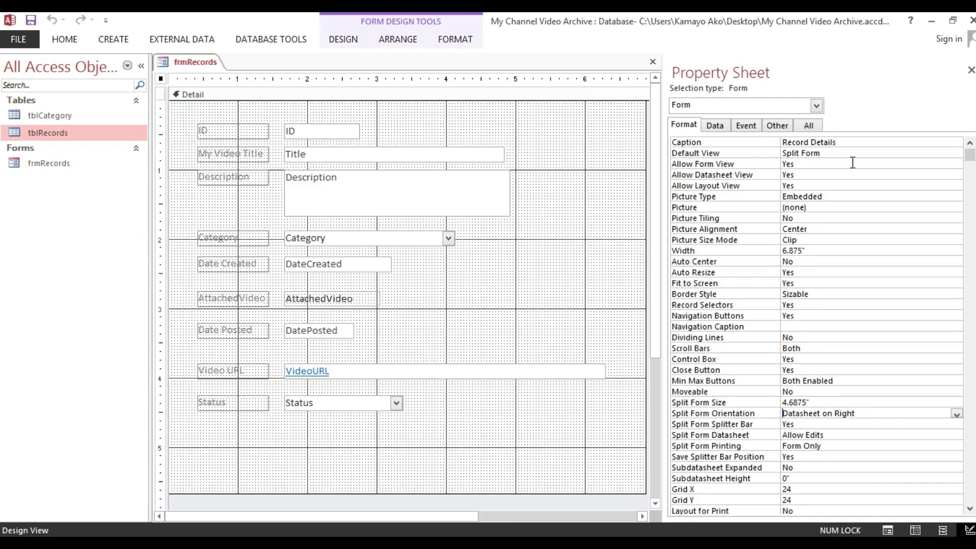
{"action": "left_click", "coordinate": [865, 154]}
{"action": "left_click", "coordinate": [956, 154]}
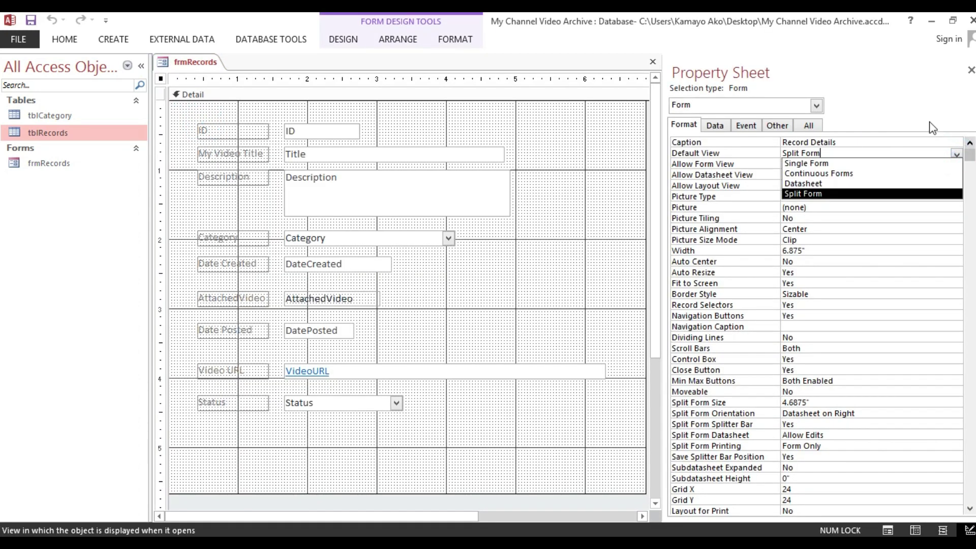
{"action": "left_click", "coordinate": [819, 163]}
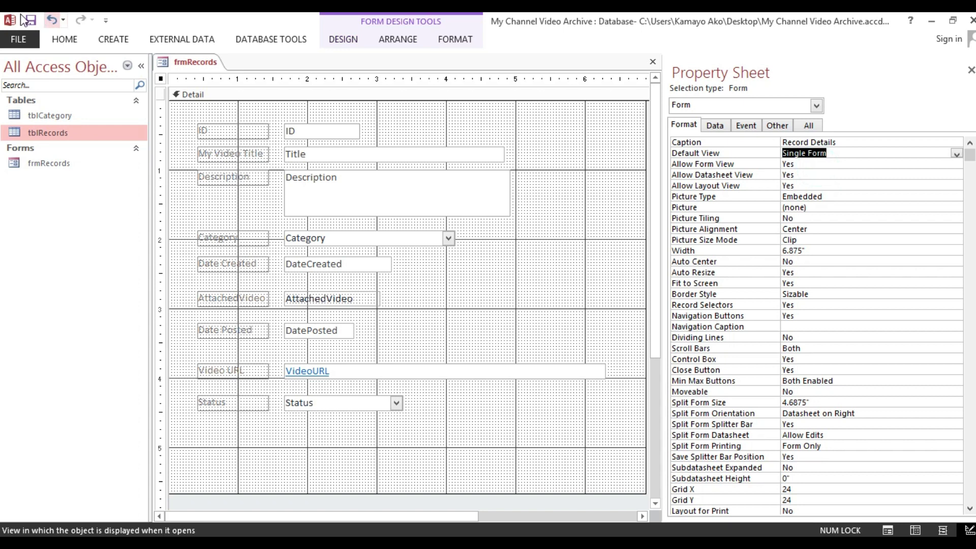
Step: Display frmRecords in Form View and collapse the Navigation Pane
{"action": "left_click", "coordinate": [65, 39]}
{"action": "left_click", "coordinate": [15, 76]}
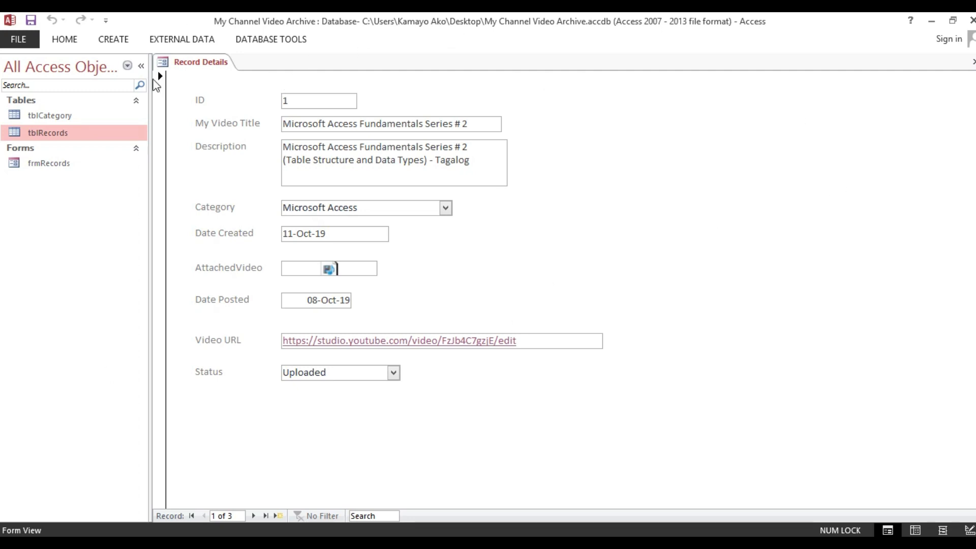
{"action": "left_click", "coordinate": [142, 66]}
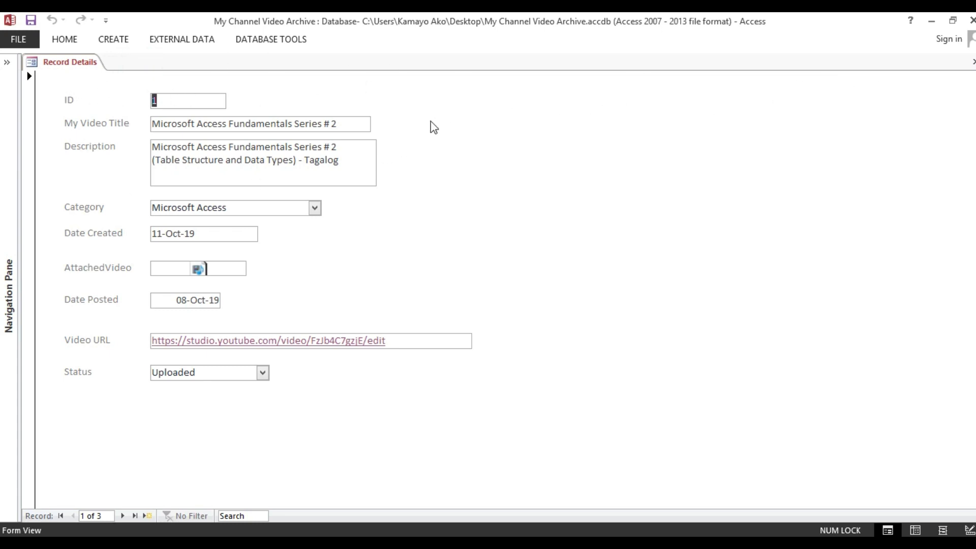
Step: Switch frmRecords to Design View, preview it once more in Form View, and return to Design View
{"action": "right_click", "coordinate": [437, 105]}
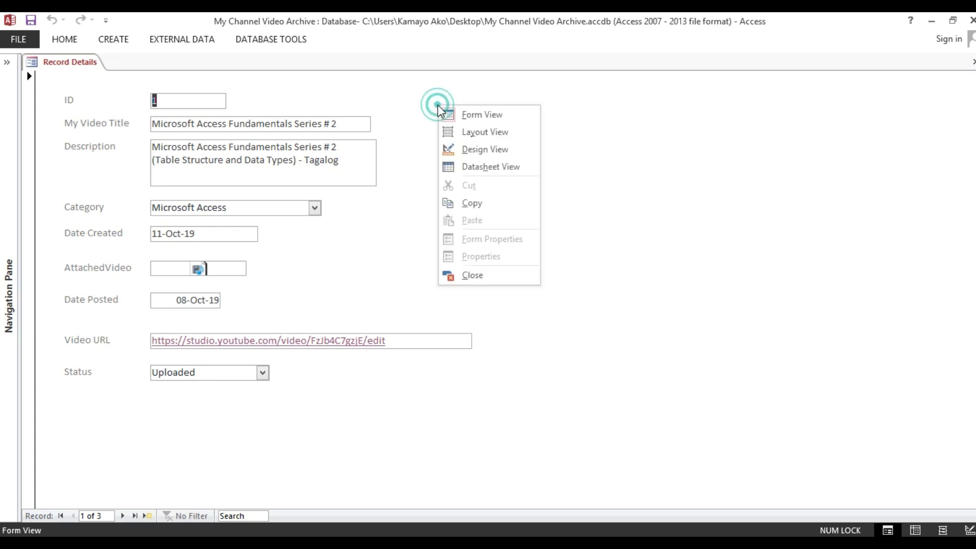
{"action": "left_click", "coordinate": [469, 150]}
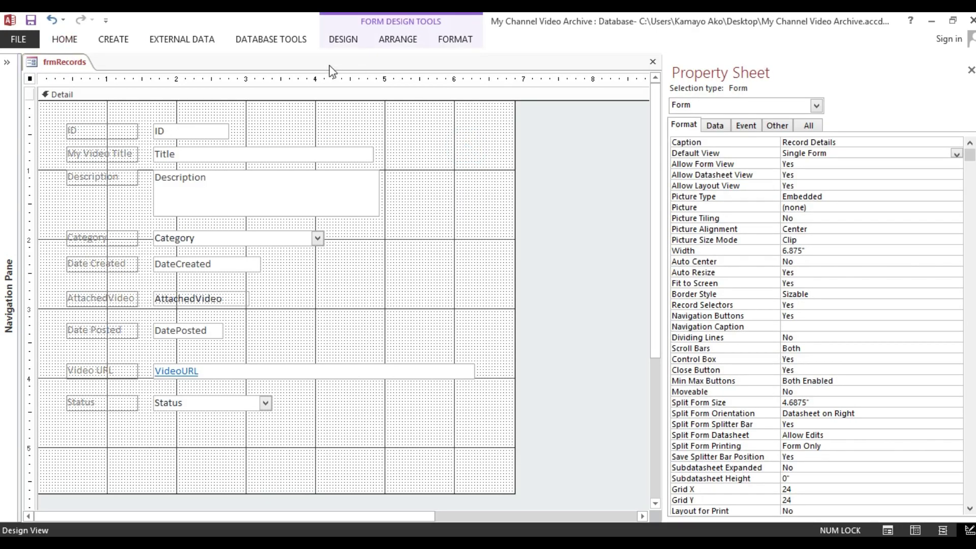
{"action": "left_click", "coordinate": [68, 40]}
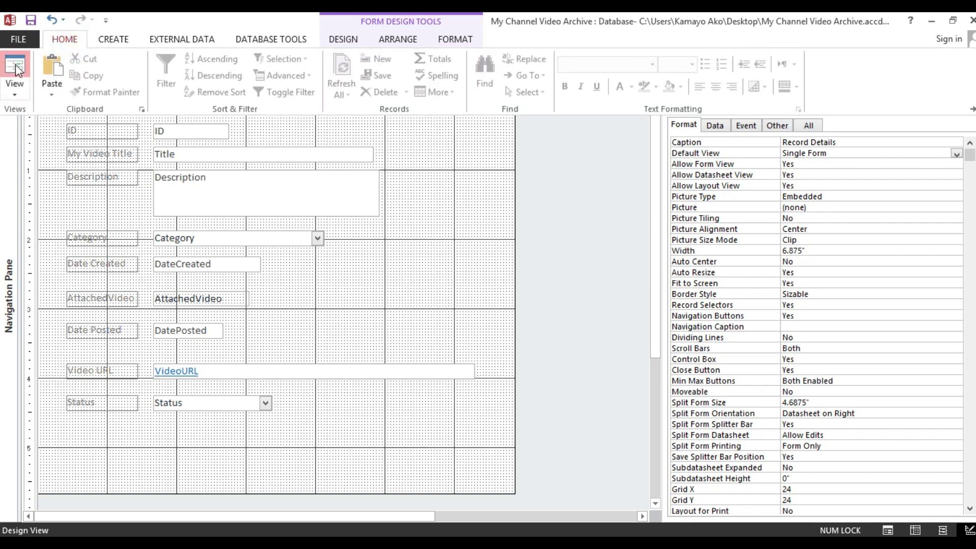
{"action": "left_click", "coordinate": [16, 71]}
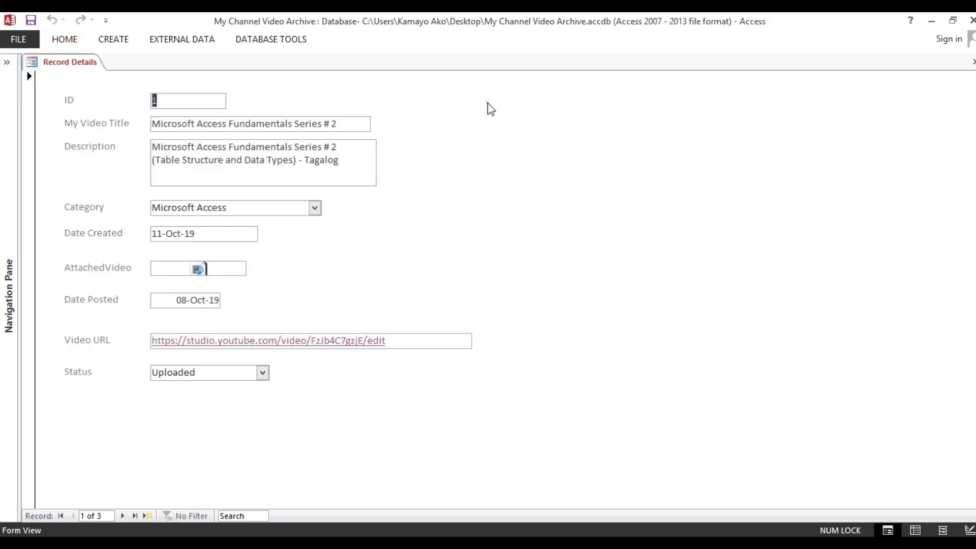
{"action": "right_click", "coordinate": [487, 103]}
{"action": "left_click", "coordinate": [514, 149]}
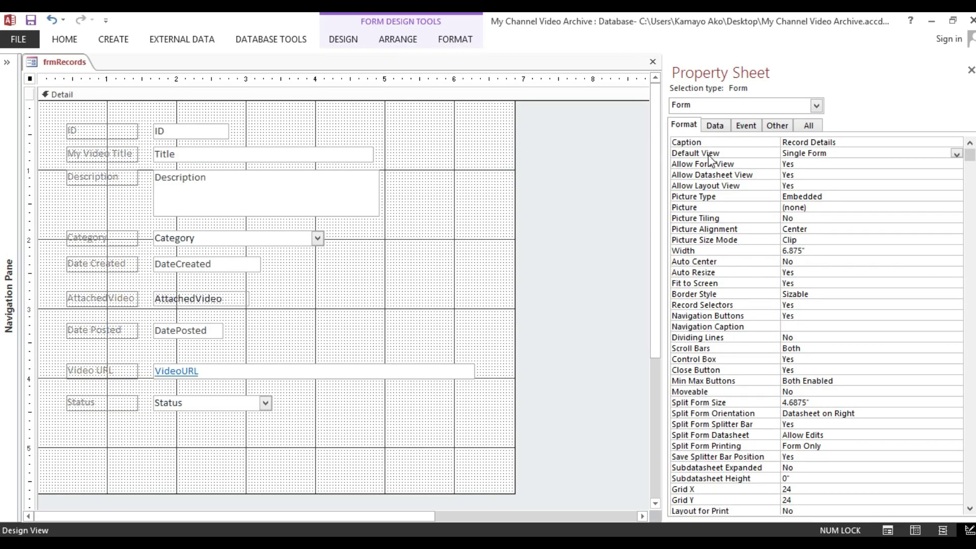
Step: Set the form's Pop Up property to Yes
{"action": "left_click", "coordinate": [786, 127]}
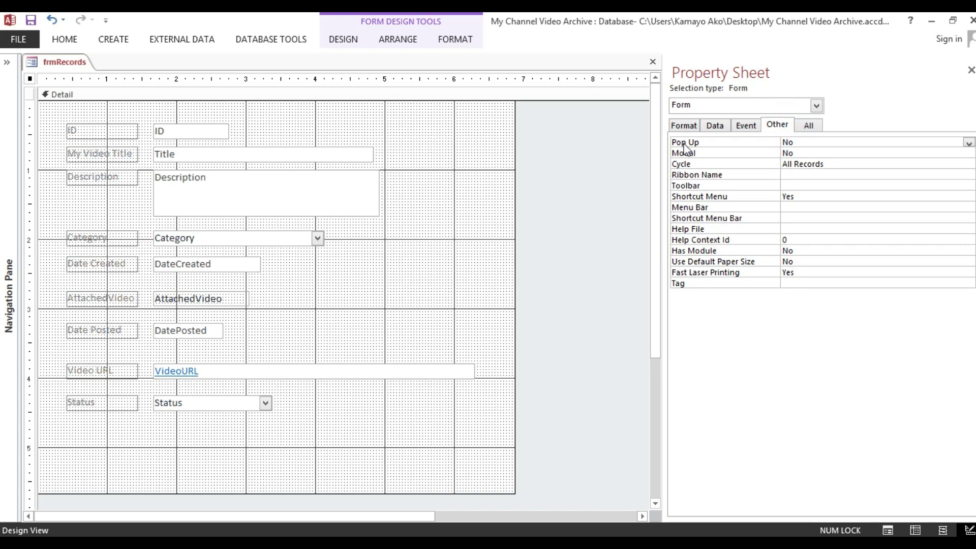
{"action": "left_click", "coordinate": [810, 146]}
{"action": "left_click", "coordinate": [969, 142]}
{"action": "left_click", "coordinate": [913, 152]}
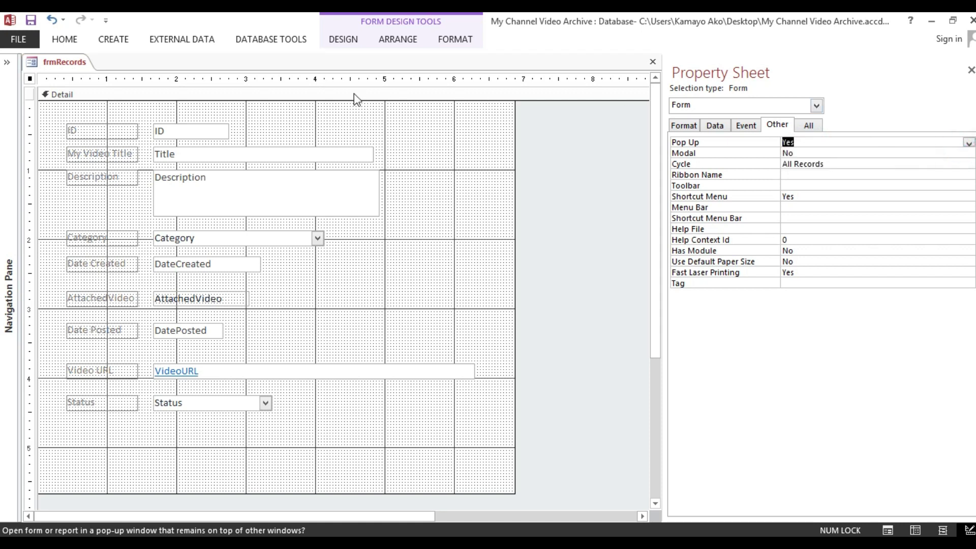
Step: Set the form's Pop Up property back to No and display the form in Form View
{"action": "left_click", "coordinate": [968, 143]}
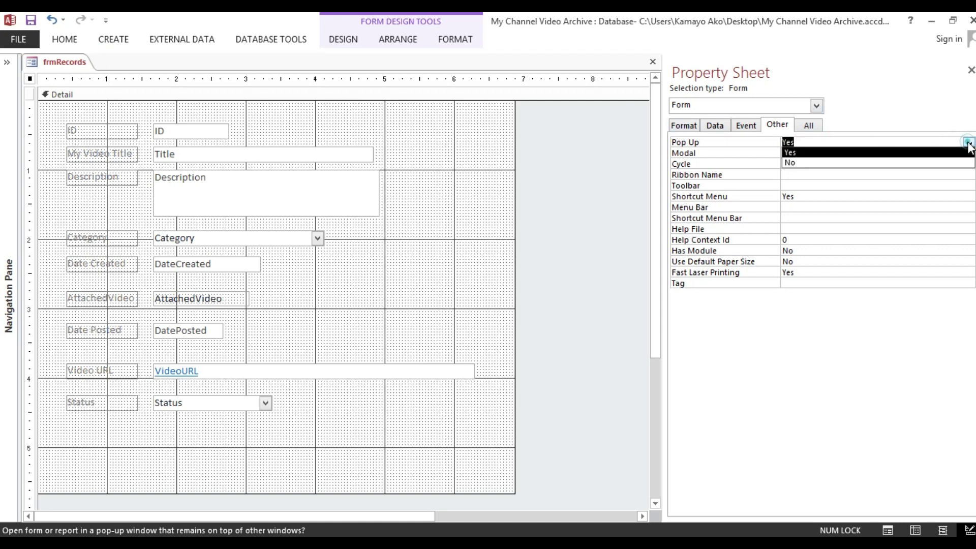
{"action": "left_click", "coordinate": [945, 163]}
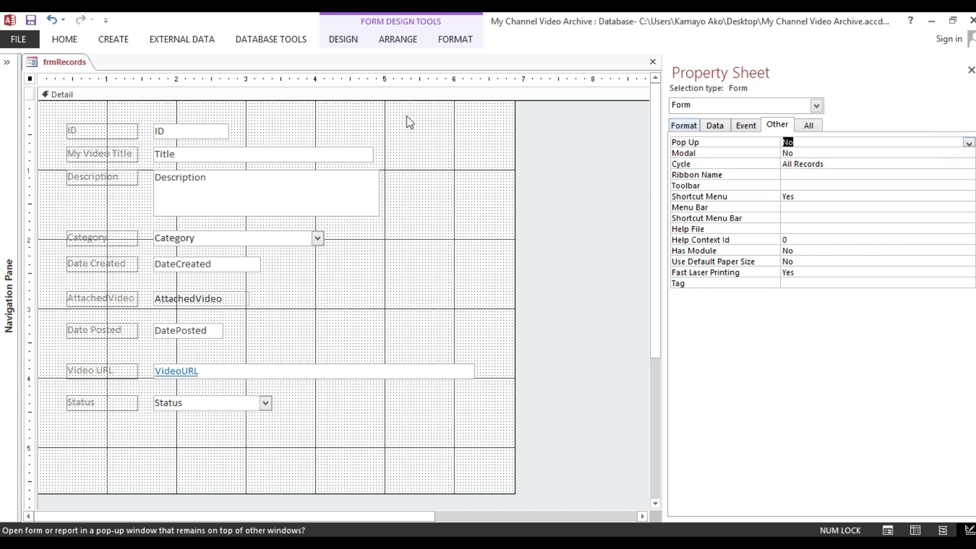
{"action": "left_click", "coordinate": [62, 40]}
{"action": "left_click", "coordinate": [13, 71]}
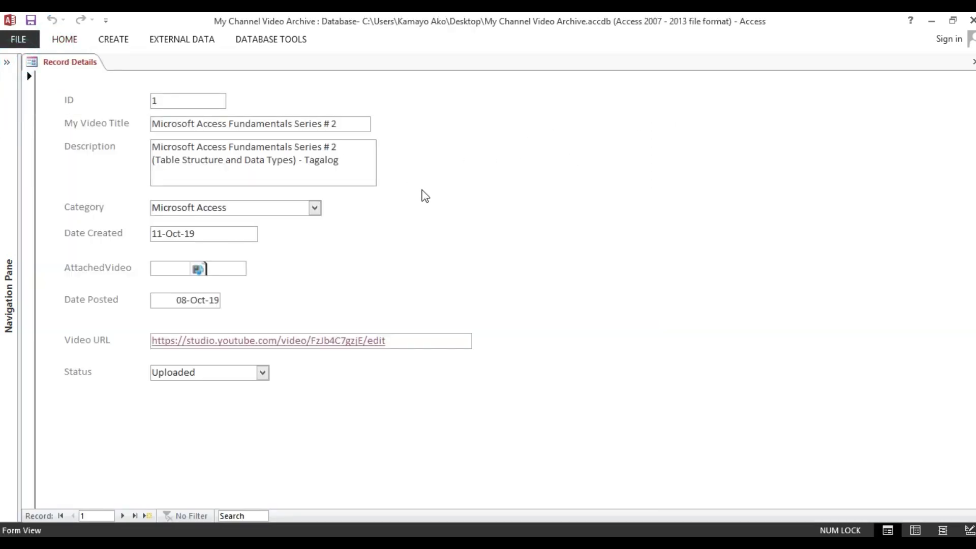
Step: Return to Design View, set the form's Pop Up property to Yes, and show the form in Form View
{"action": "right_click", "coordinate": [503, 134]}
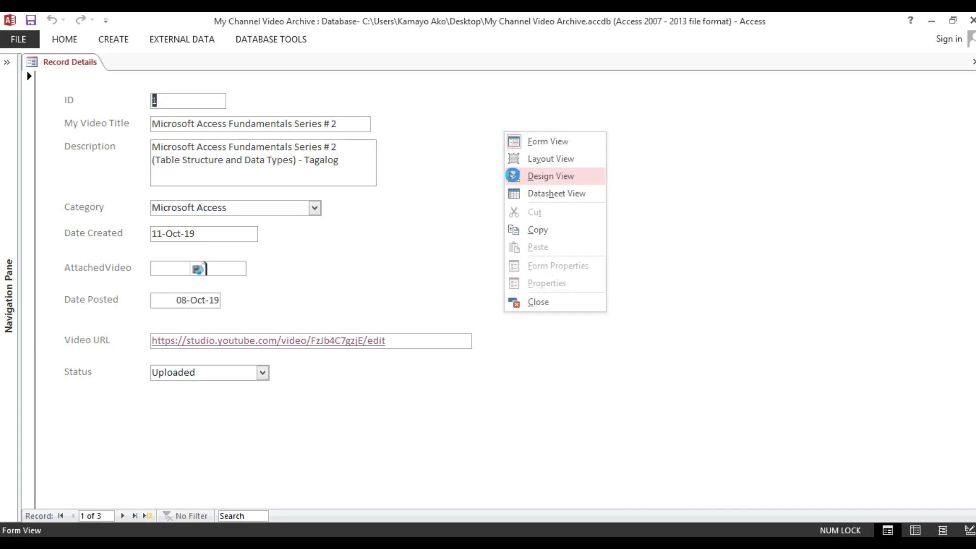
{"action": "left_click", "coordinate": [513, 175]}
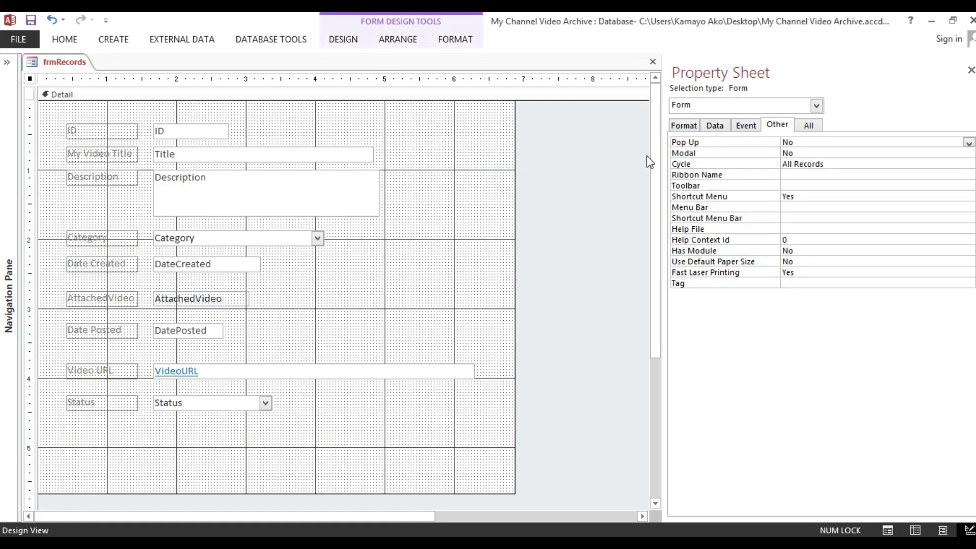
{"action": "left_click", "coordinate": [969, 144]}
{"action": "left_click", "coordinate": [786, 153]}
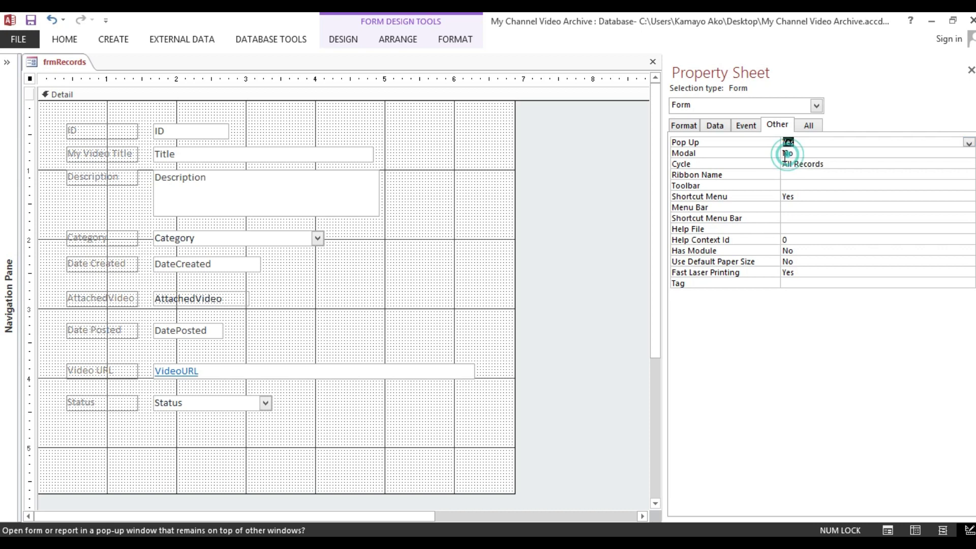
{"action": "left_click", "coordinate": [64, 40]}
{"action": "left_click", "coordinate": [19, 65]}
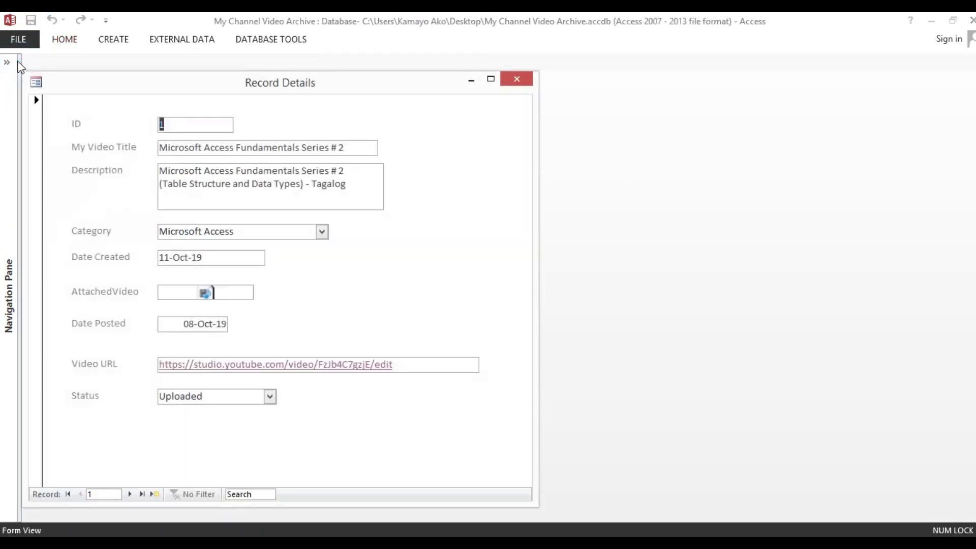
Step: Move the Record Details pop-up window around the workspace, and return the form to Design View
{"action": "left_click_drag", "start_coordinate": [300, 79], "coordinate": [378, 59]}
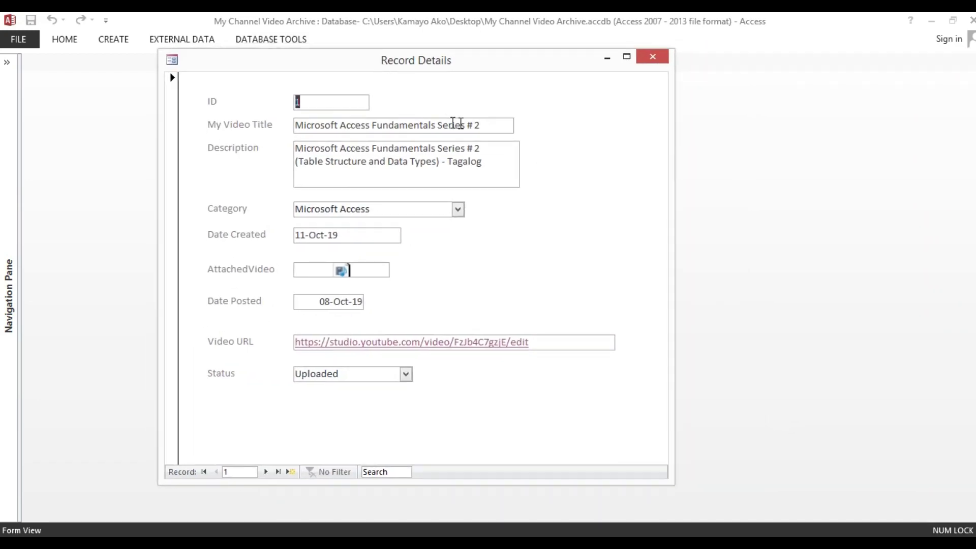
{"action": "left_click_drag", "start_coordinate": [484, 60], "coordinate": [442, 77]}
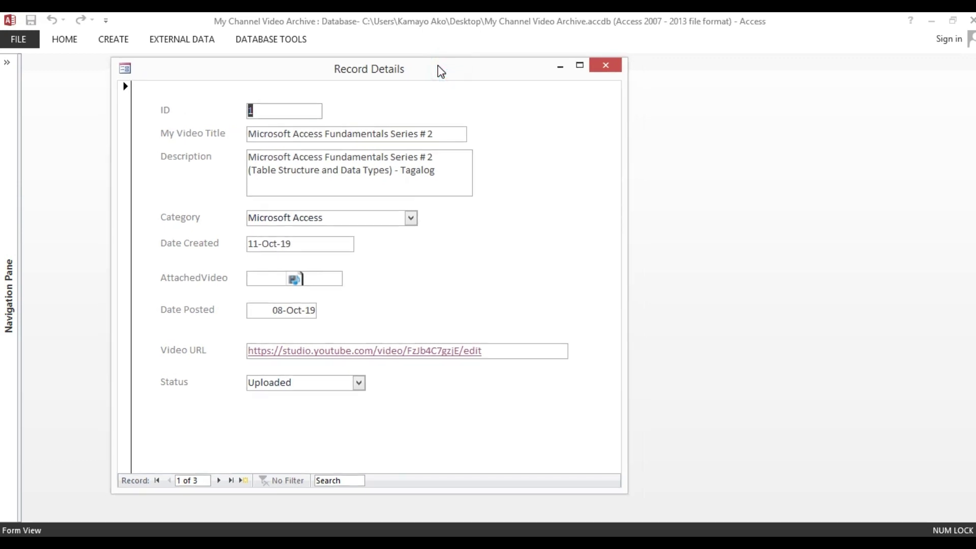
{"action": "right_click", "coordinate": [506, 119]}
{"action": "left_click", "coordinate": [526, 157]}
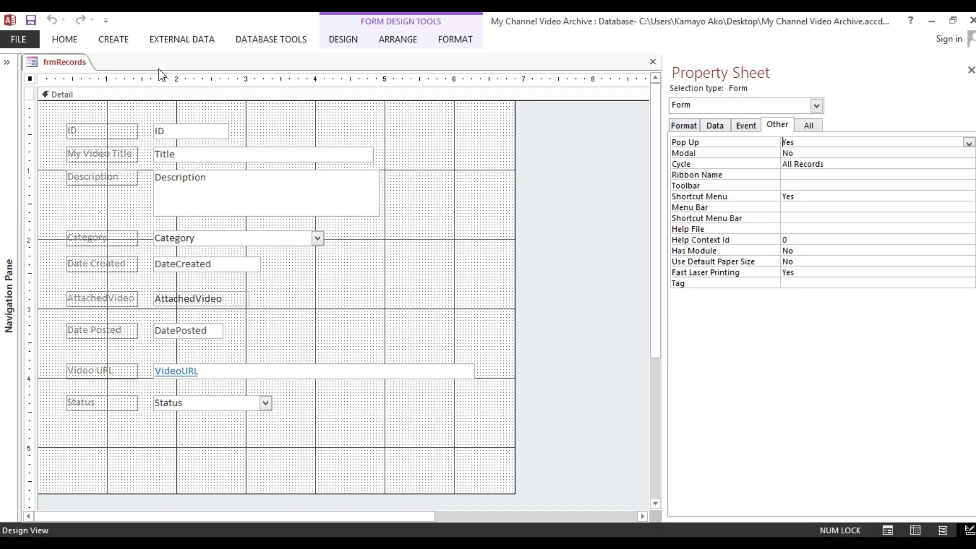
Step: Reopen the pop-up form in Form View, reposition its window, and switch back to Design View
{"action": "left_click", "coordinate": [67, 41]}
{"action": "left_click", "coordinate": [16, 64]}
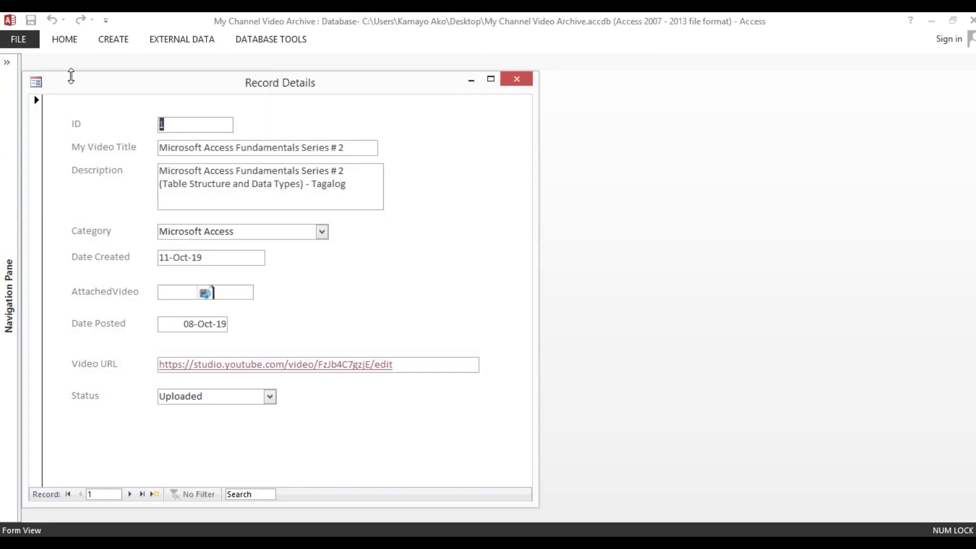
{"action": "mouse_move", "coordinate": [72, 80]}
{"action": "left_mouse_down"}
{"action": "mouse_move", "coordinate": [185, 85]}
{"action": "mouse_move", "coordinate": [314, 64]}
{"action": "mouse_move", "coordinate": [71, 72]}
{"action": "left_mouse_up"}
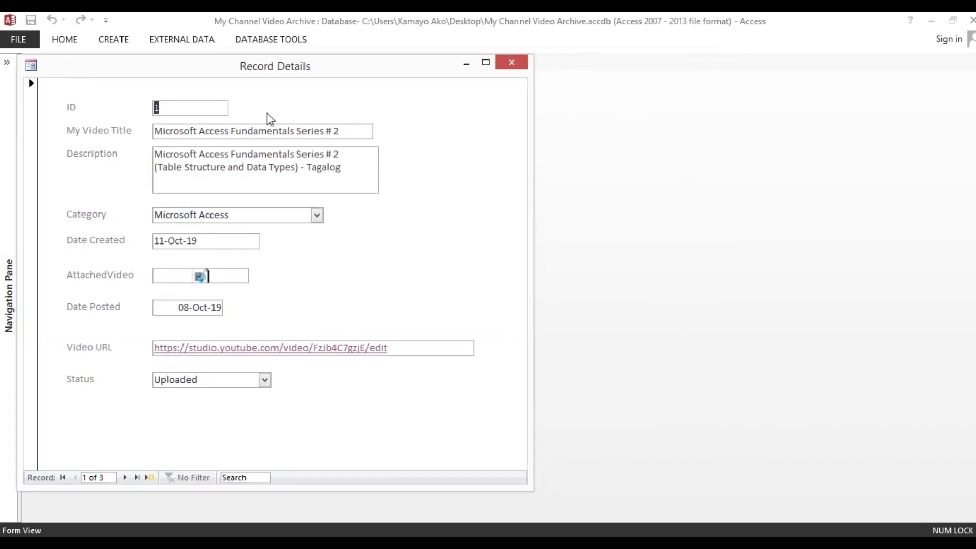
{"action": "left_click_drag", "start_coordinate": [338, 69], "coordinate": [440, 76]}
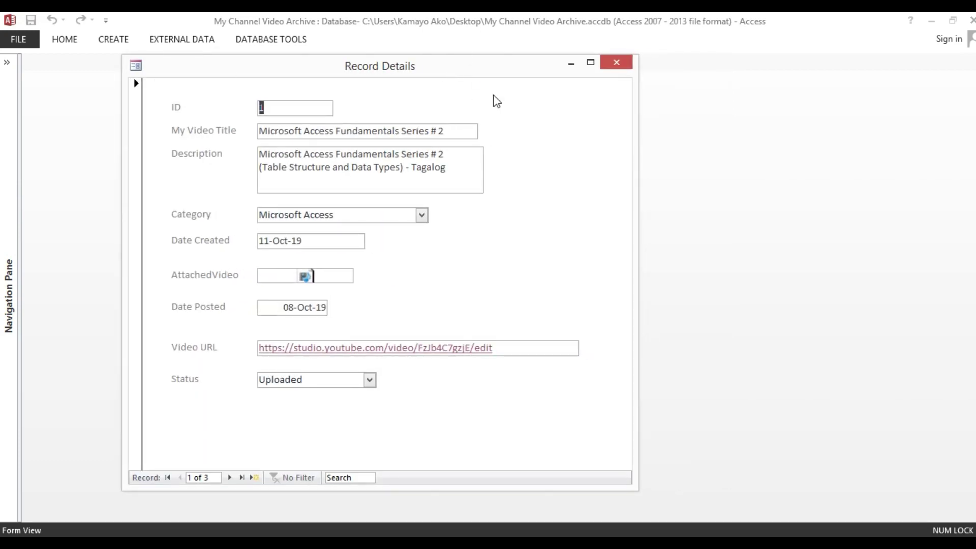
{"action": "right_click", "coordinate": [495, 99]}
{"action": "left_click", "coordinate": [515, 138]}
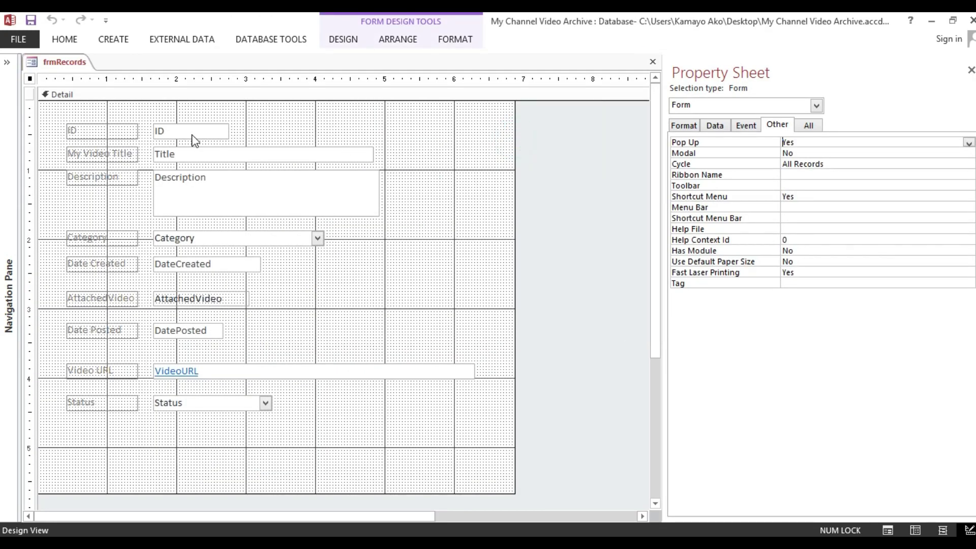
{"action": "left_click", "coordinate": [812, 152]}
{"action": "left_click", "coordinate": [803, 143]}
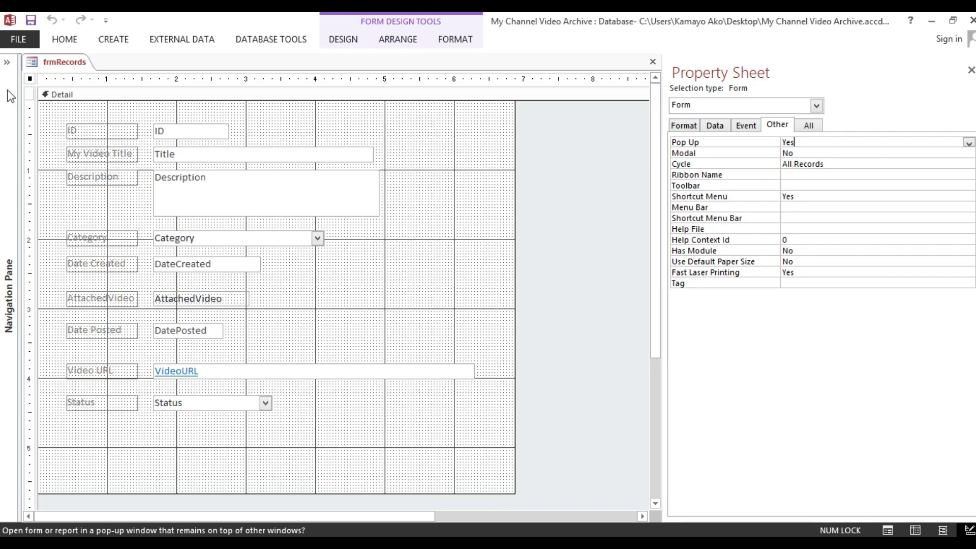
{"action": "left_click_drag", "start_coordinate": [421, 126], "coordinate": [57, 446]}
{"action": "left_click", "coordinate": [477, 133]}
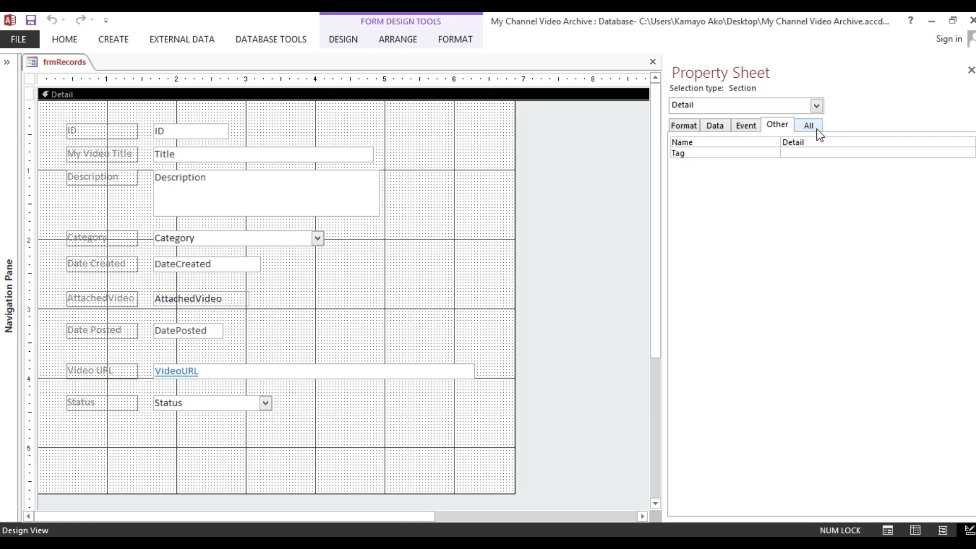
Step: Select the whole form, check where its pop-up window opens in Form View, and return to Design View
{"action": "left_click", "coordinate": [29, 78]}
{"action": "left_click", "coordinate": [64, 39]}
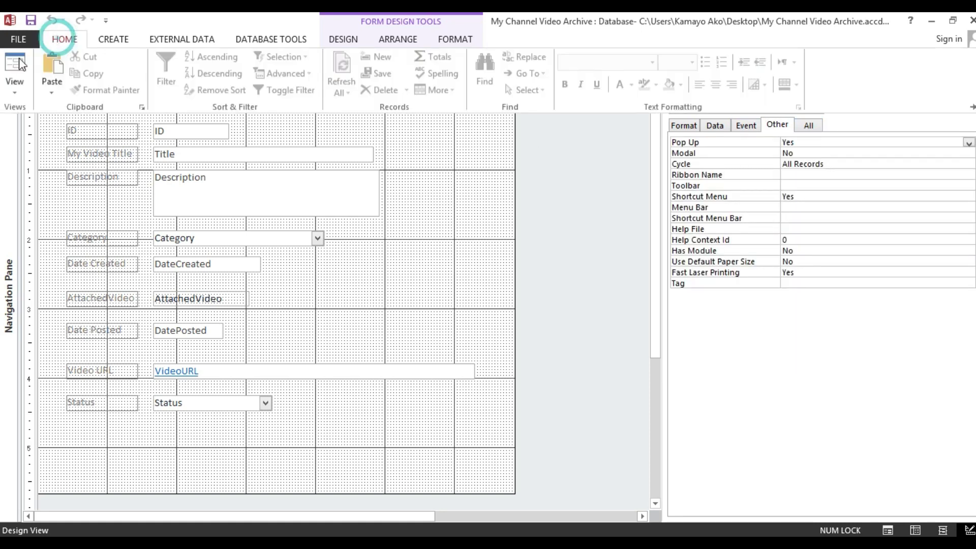
{"action": "left_click", "coordinate": [15, 66]}
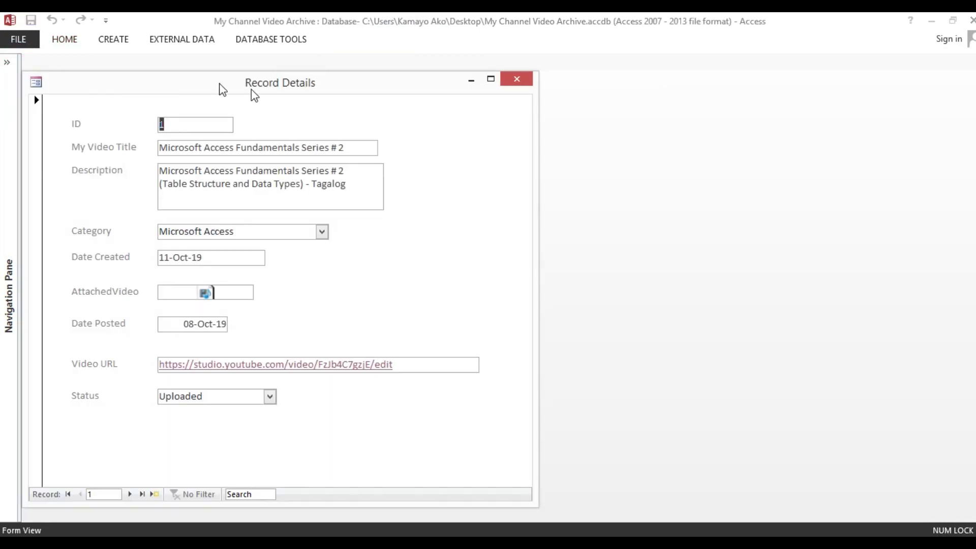
{"action": "right_click", "coordinate": [454, 123]}
{"action": "left_click", "coordinate": [465, 159]}
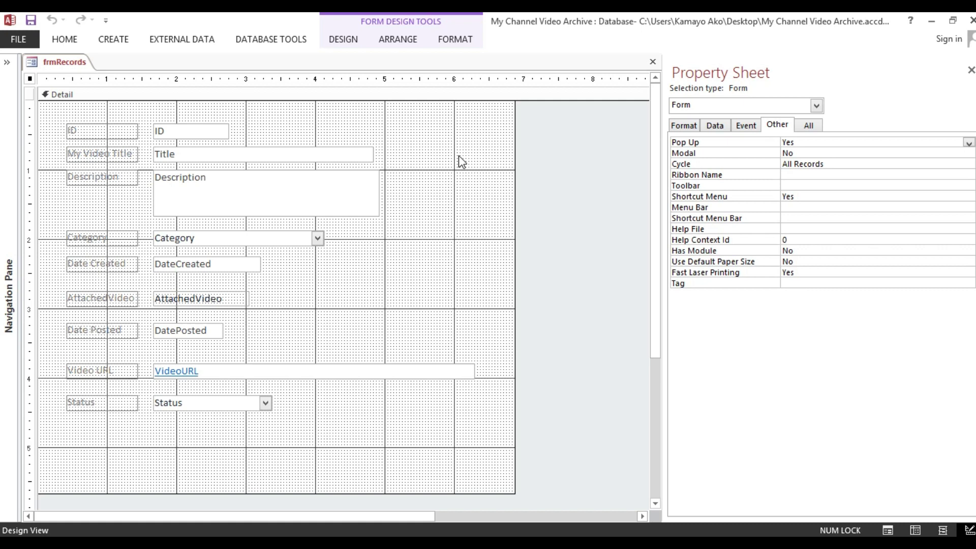
Step: Set the form's Auto Center property to Yes and display the pop-up in Form View
{"action": "left_click", "coordinate": [30, 81]}
{"action": "left_click", "coordinate": [30, 81]}
{"action": "left_click", "coordinate": [680, 128]}
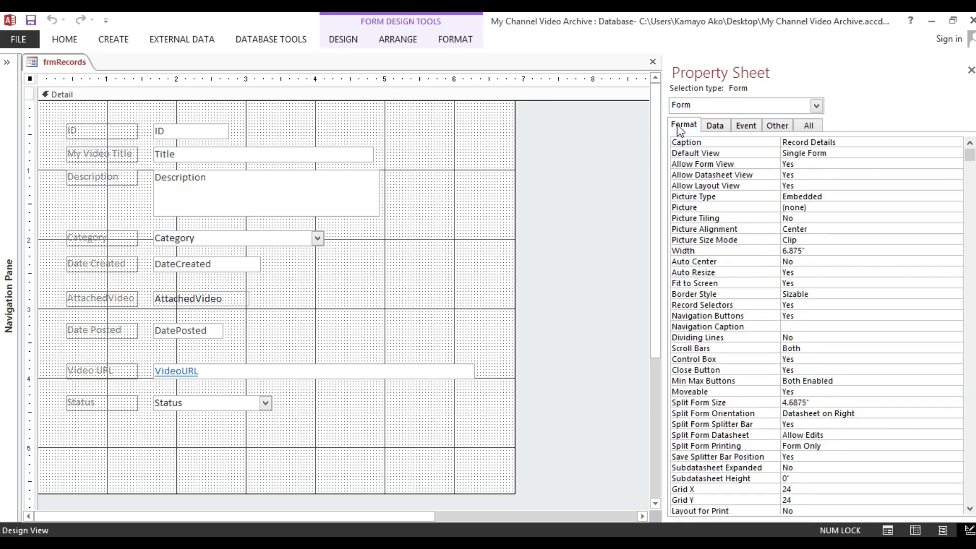
{"action": "left_click", "coordinate": [689, 262]}
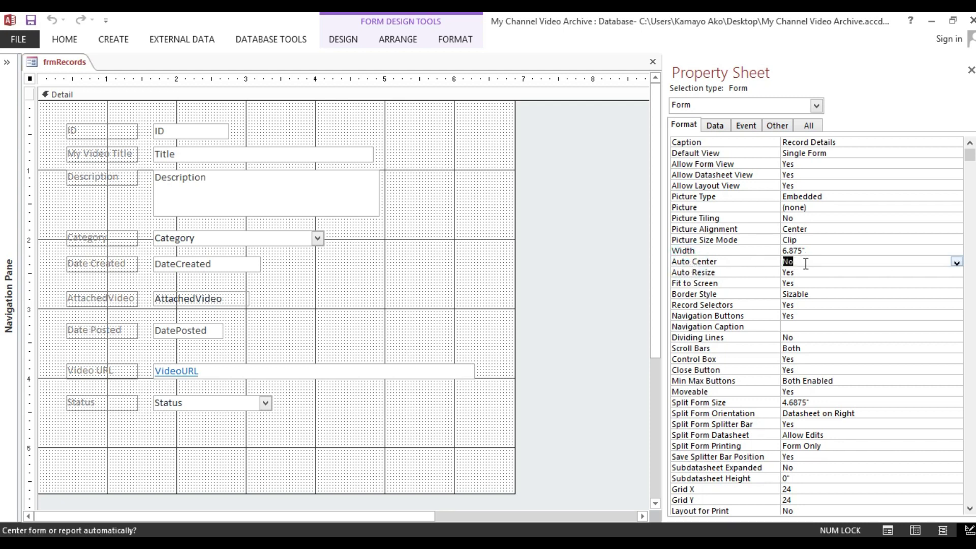
{"action": "left_click", "coordinate": [957, 263]}
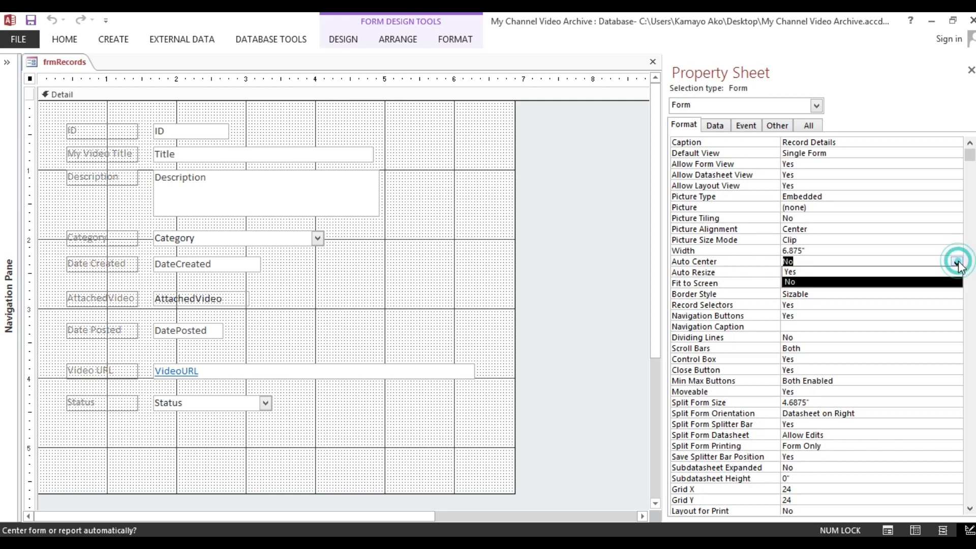
{"action": "left_click", "coordinate": [837, 278]}
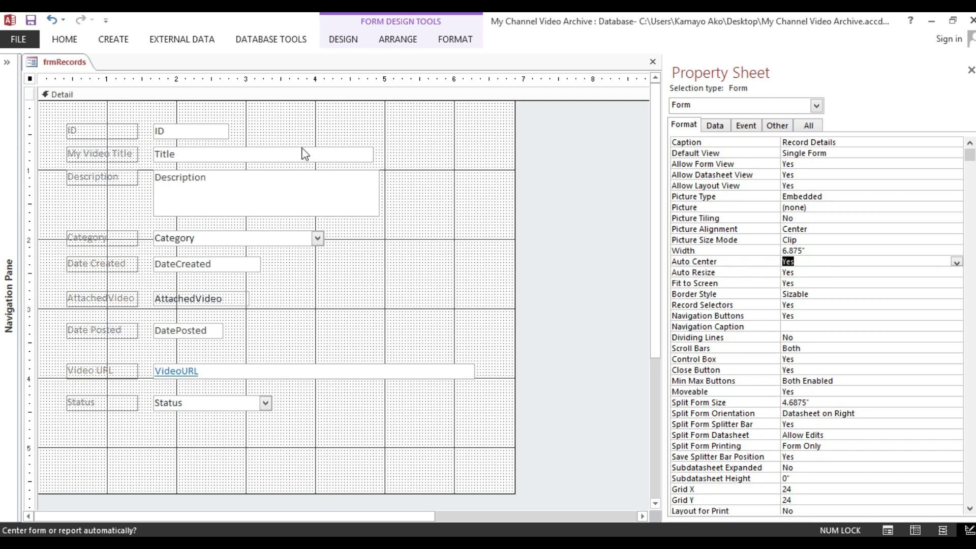
{"action": "left_click", "coordinate": [63, 43]}
{"action": "left_click", "coordinate": [8, 71]}
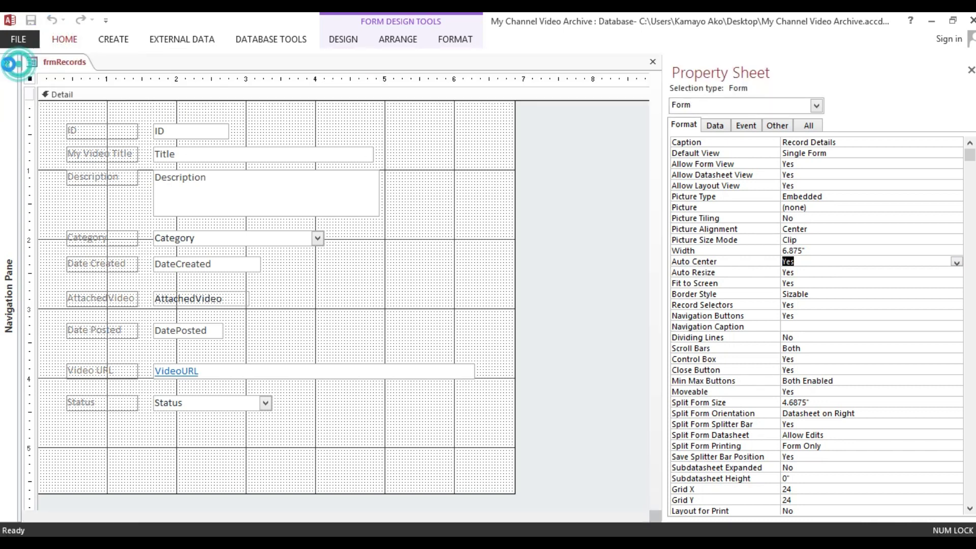
Step: Close the Record Details pop-up form and expand the Navigation Pane
{"action": "right_click", "coordinate": [561, 83]}
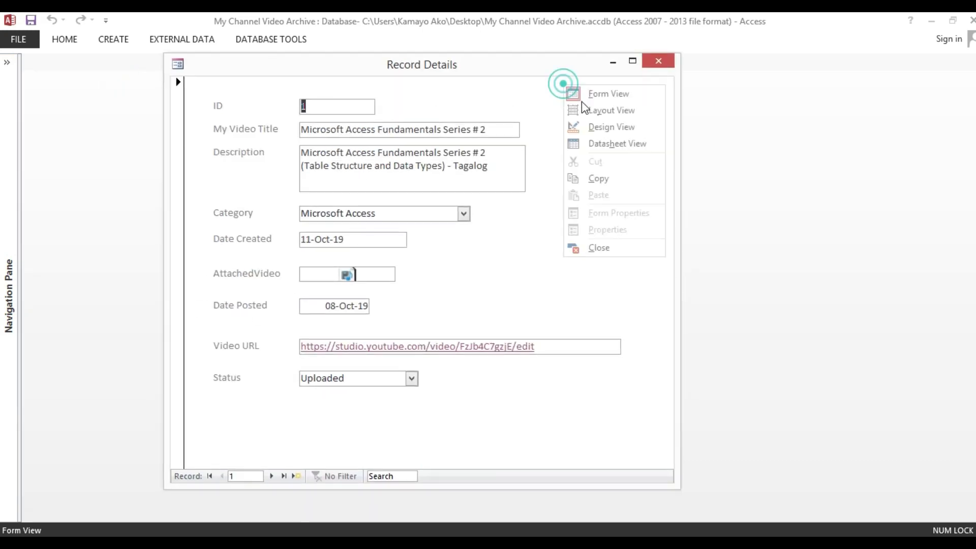
{"action": "left_click", "coordinate": [656, 61]}
{"action": "left_click", "coordinate": [449, 322]}
{"action": "left_click", "coordinate": [8, 63]}
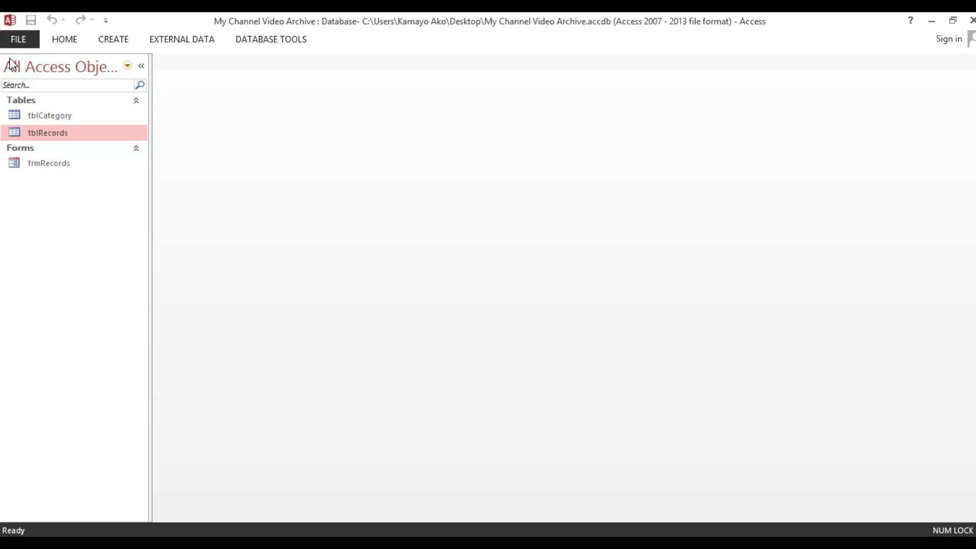
Step: Open frmRecords to check its centered pop-up position, switch it to Design View, and close it
{"action": "double_click", "coordinate": [36, 165]}
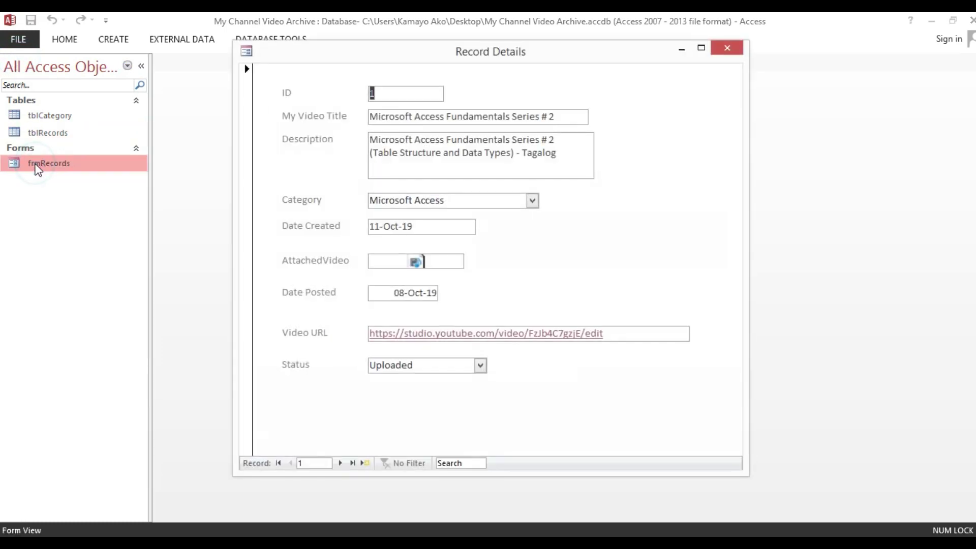
{"action": "right_click", "coordinate": [625, 84]}
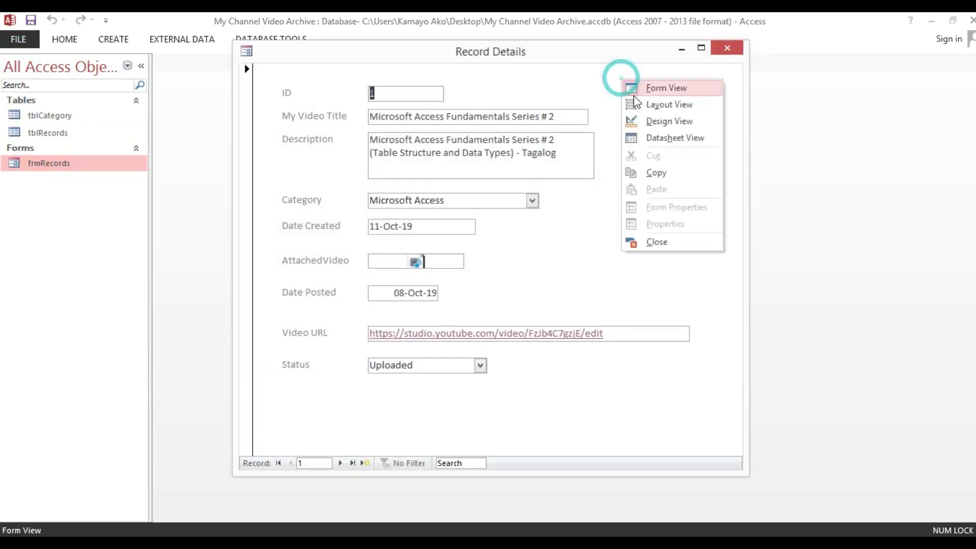
{"action": "left_click", "coordinate": [648, 122]}
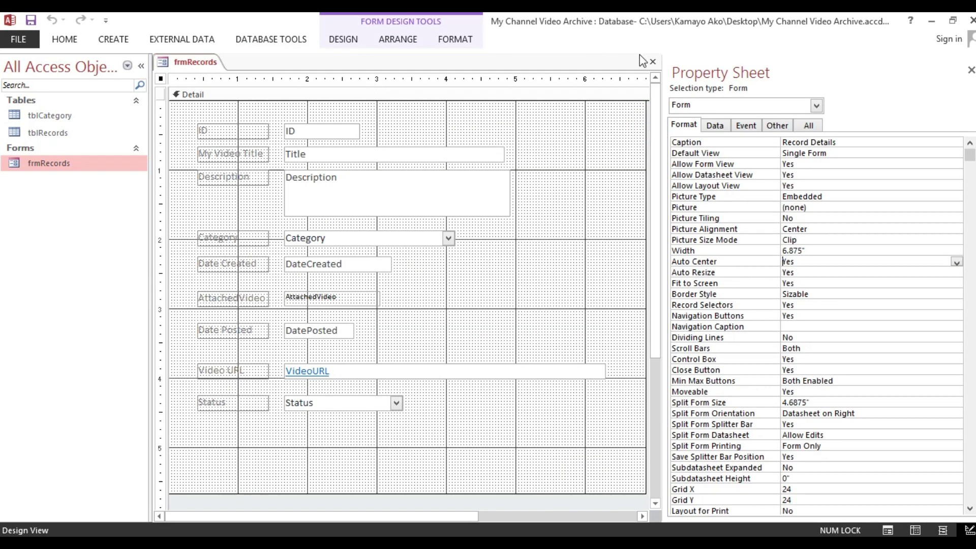
{"action": "left_click", "coordinate": [650, 62]}
Step: Set the Auto Center property of frmRecords to No in Design View, save the form, and check where its pop-up opens
{"action": "right_click", "coordinate": [96, 164]}
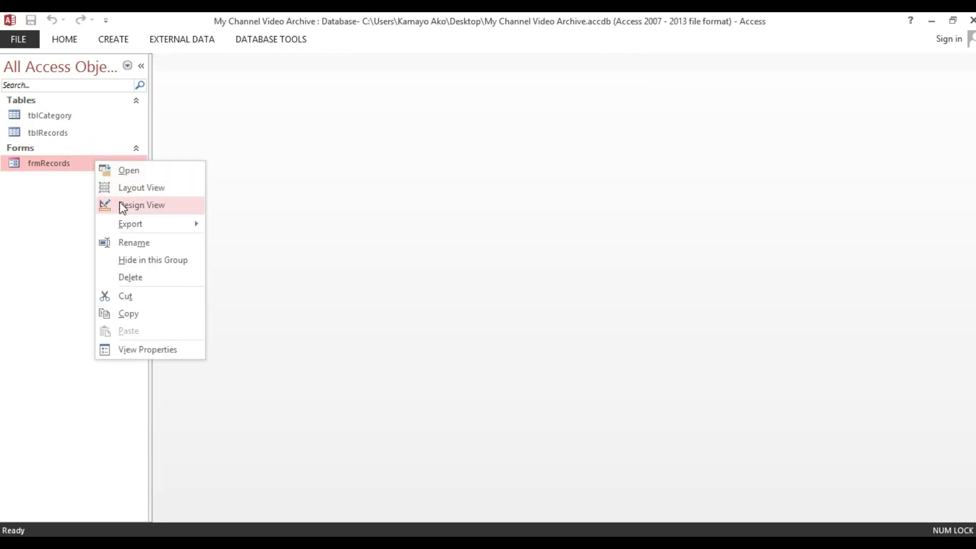
{"action": "left_click", "coordinate": [120, 205]}
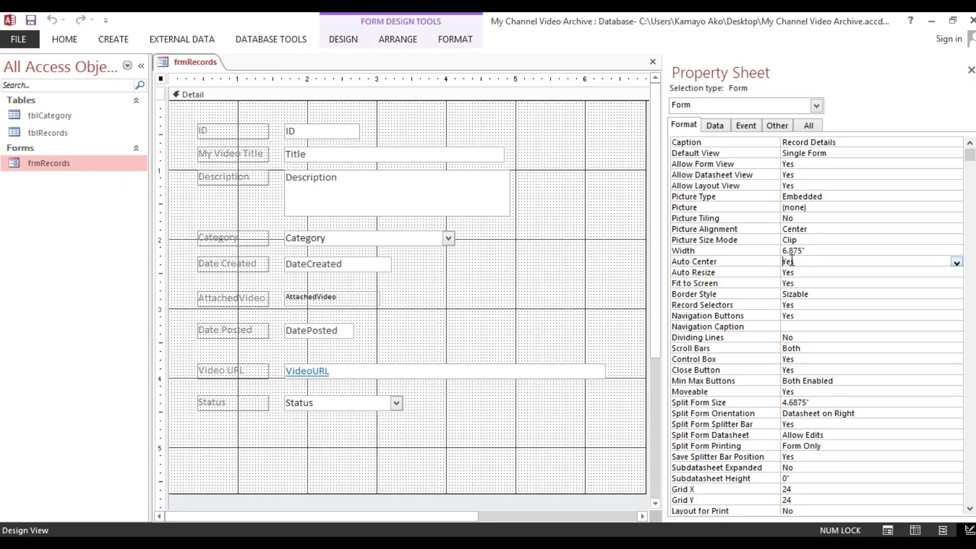
{"action": "left_click", "coordinate": [956, 262]}
{"action": "left_click", "coordinate": [894, 283]}
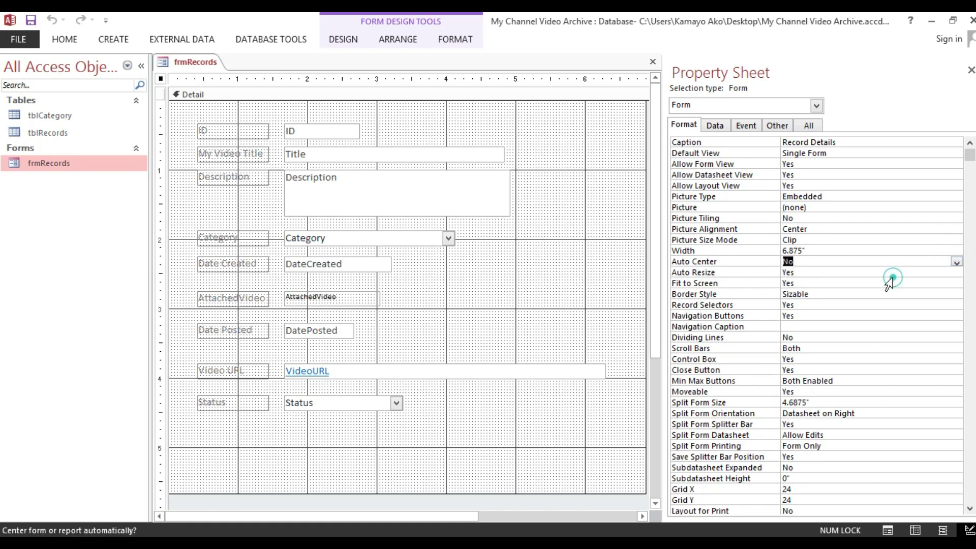
{"action": "left_click", "coordinate": [653, 62]}
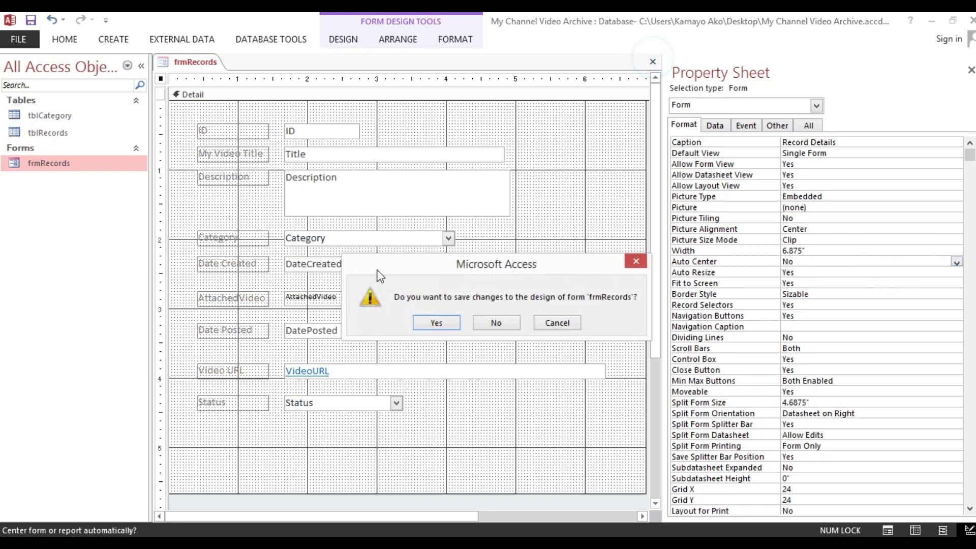
{"action": "left_click", "coordinate": [426, 321]}
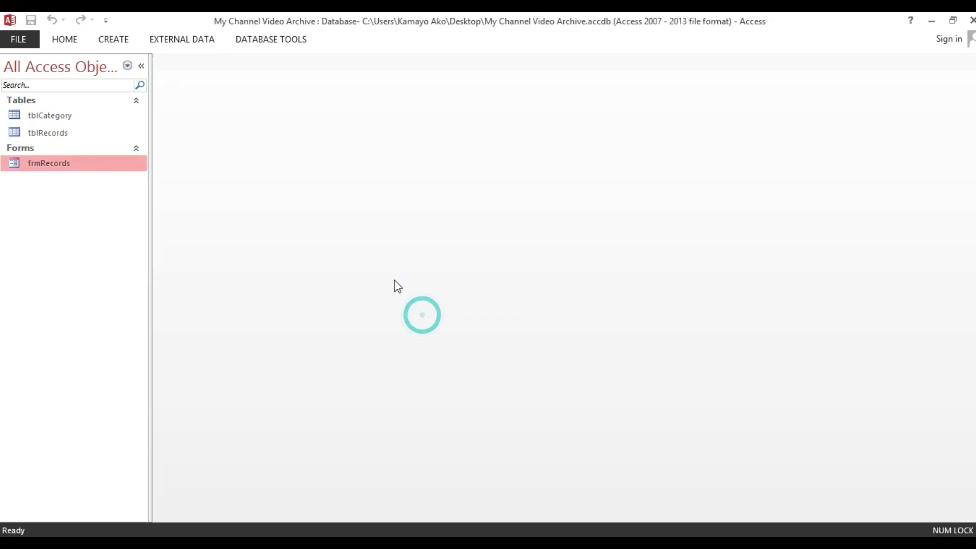
{"action": "double_click", "coordinate": [38, 165]}
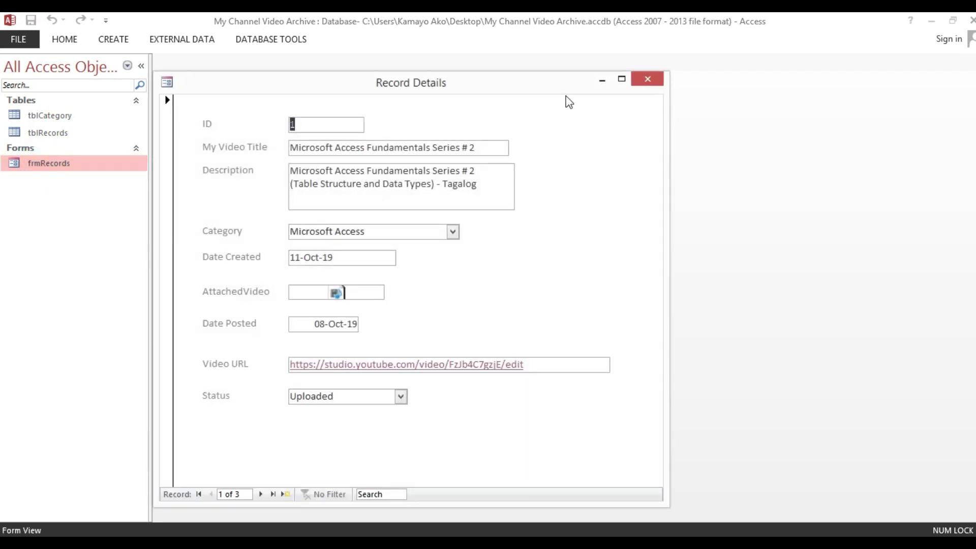
{"action": "left_click", "coordinate": [648, 79]}
Step: Reopen frmRecords in Design View, set its Auto Center property to Yes, and close the form with its changes saved
{"action": "right_click", "coordinate": [48, 166]}
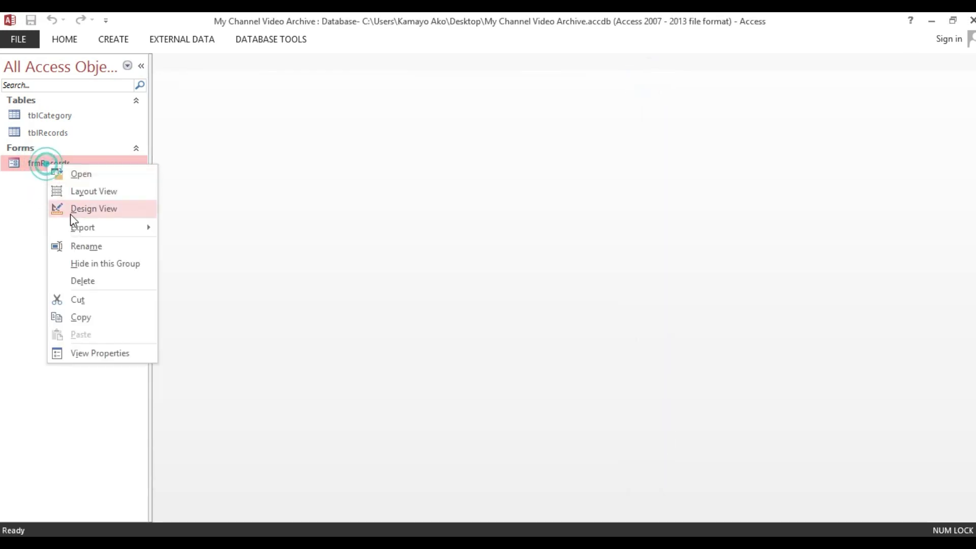
{"action": "left_click", "coordinate": [71, 210]}
{"action": "left_click", "coordinate": [956, 262]}
{"action": "left_click", "coordinate": [880, 273]}
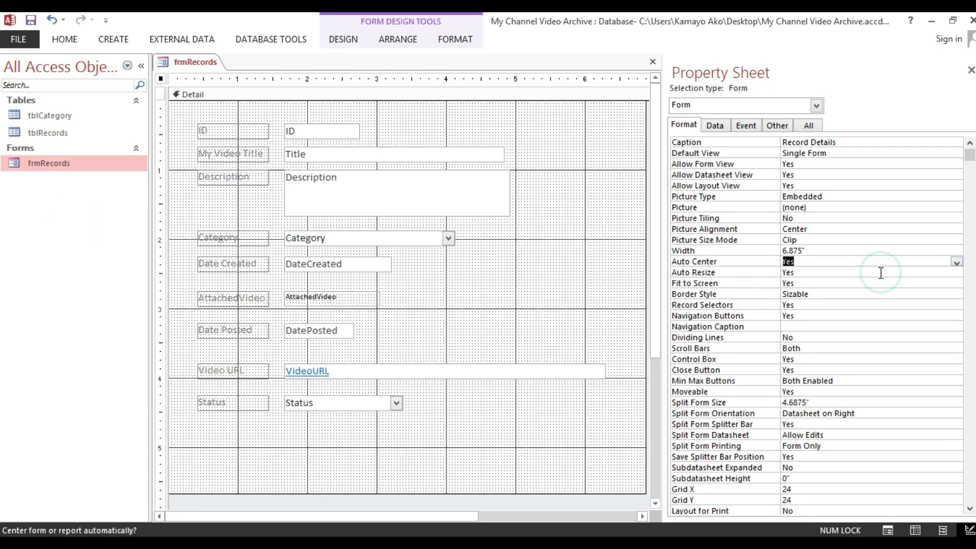
{"action": "left_click", "coordinate": [653, 62]}
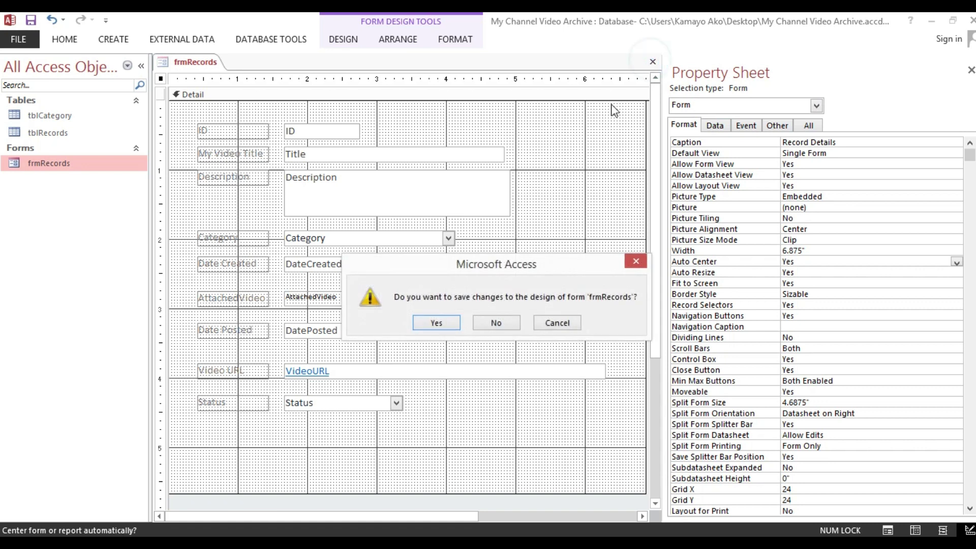
{"action": "left_click", "coordinate": [438, 322]}
Step: Open the frmRecords pop-up in Form View, reposition its window, and switch to Design View
{"action": "double_click", "coordinate": [53, 163]}
{"action": "left_click_drag", "start_coordinate": [309, 59], "coordinate": [288, 84]}
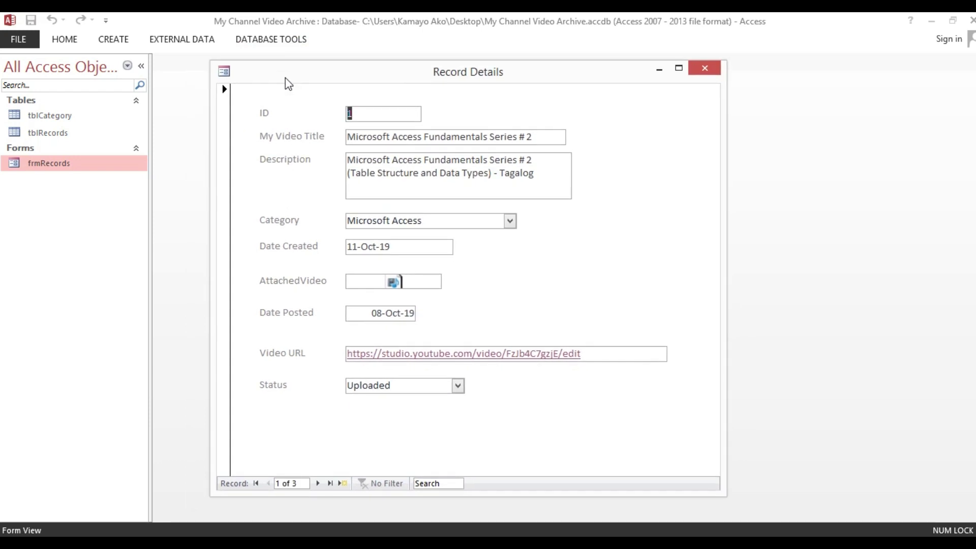
{"action": "right_click", "coordinate": [609, 121]}
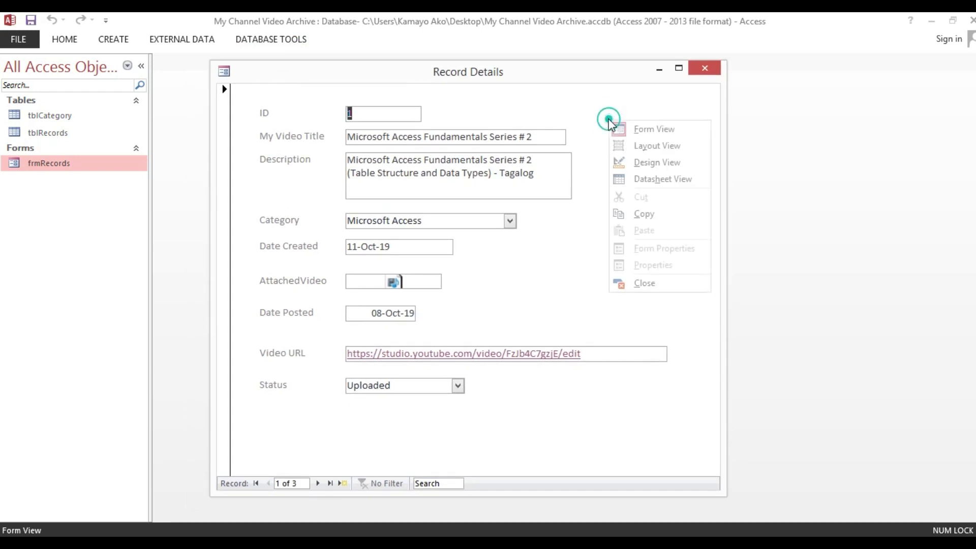
{"action": "left_click", "coordinate": [624, 164]}
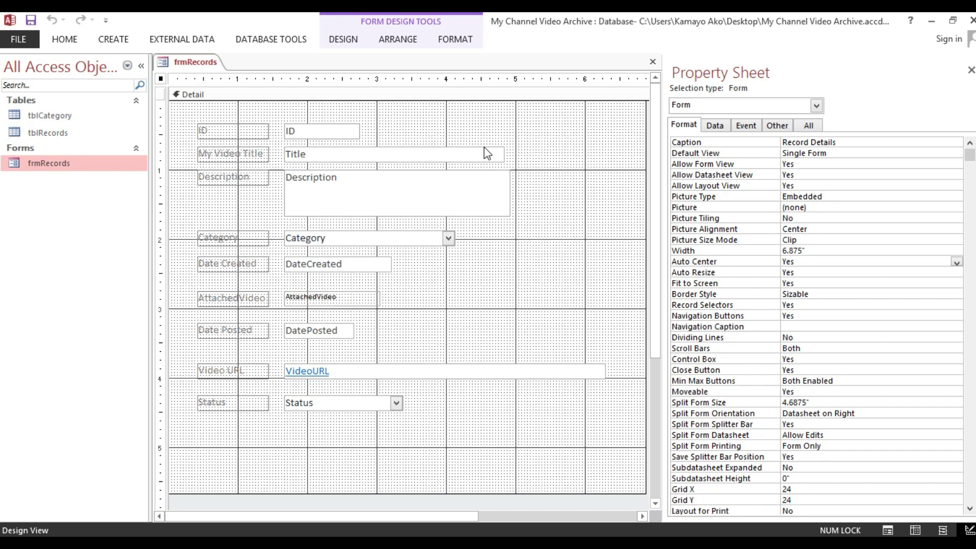